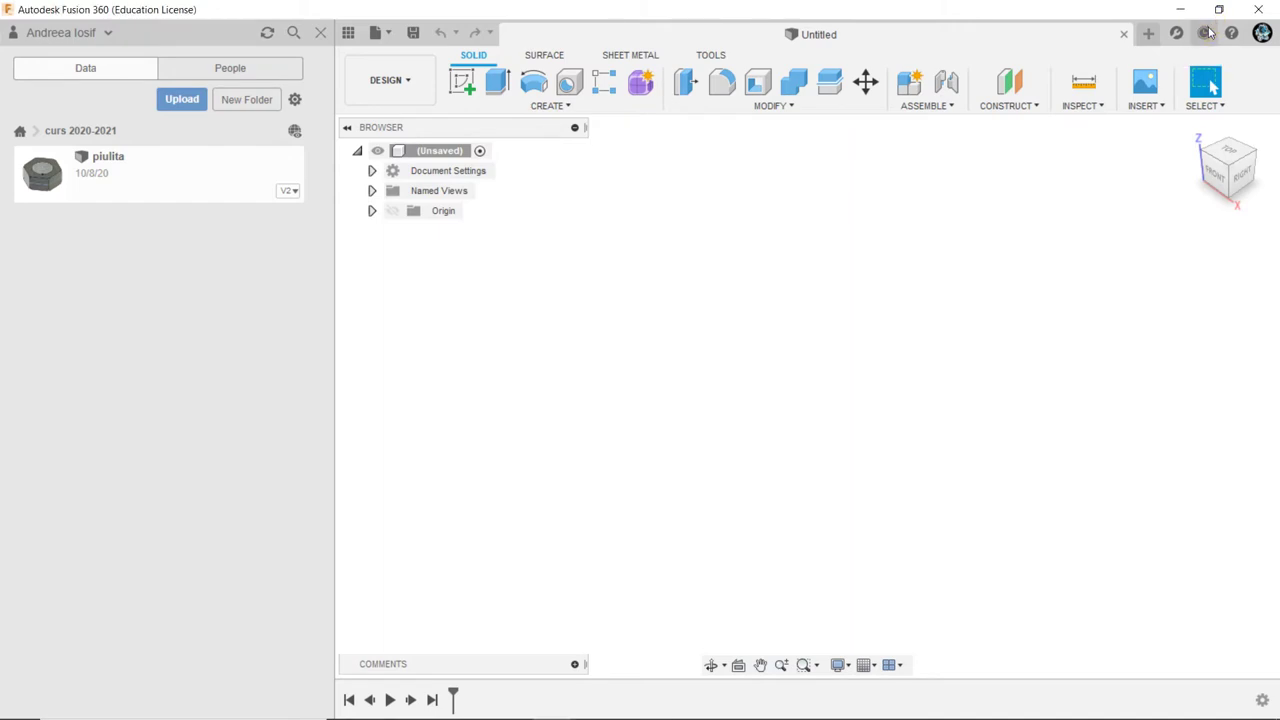
# Check the cloud job status, then open Preferences from the account menu
pyautogui.click(1209, 32)
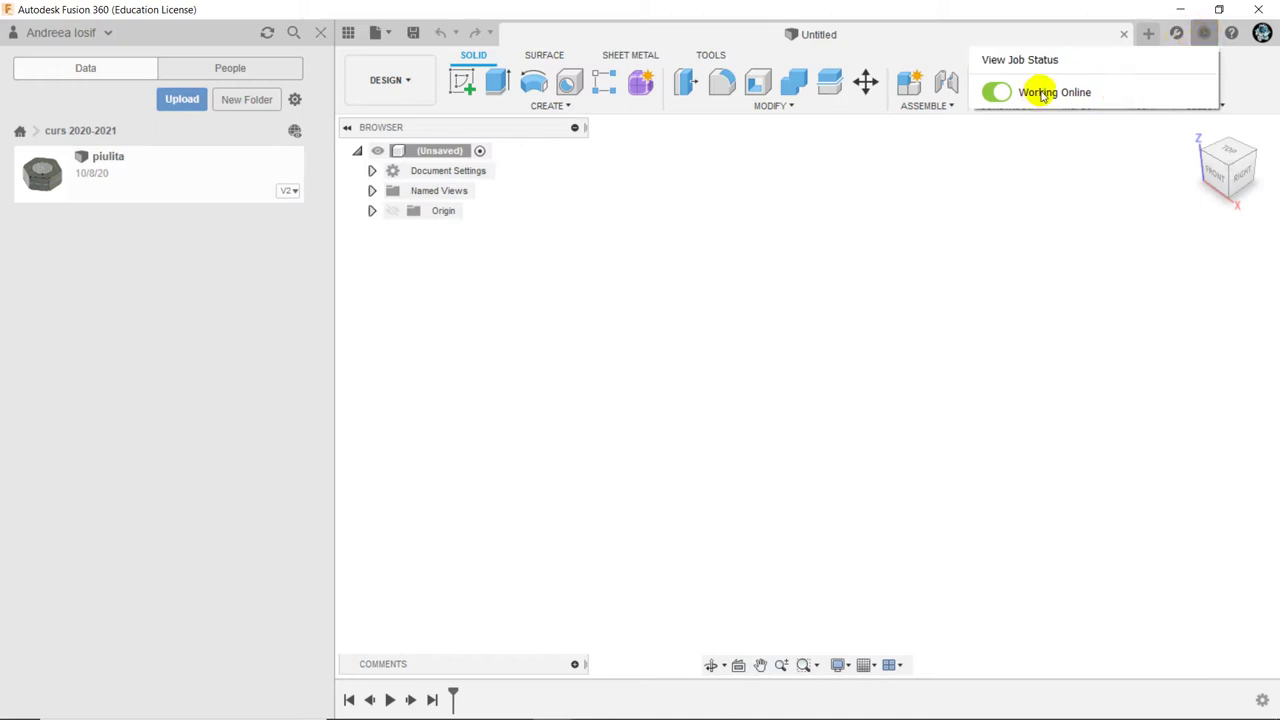
pyautogui.click(1141, 257)
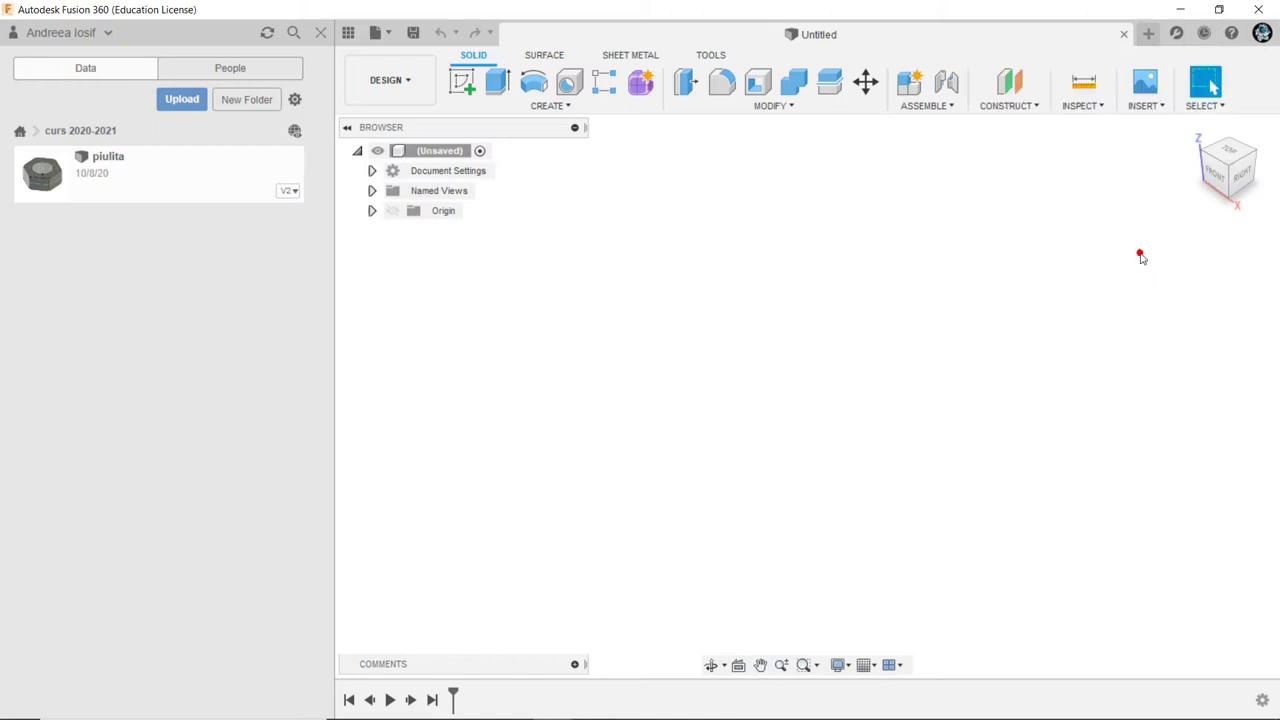
pyautogui.click(1141, 257)
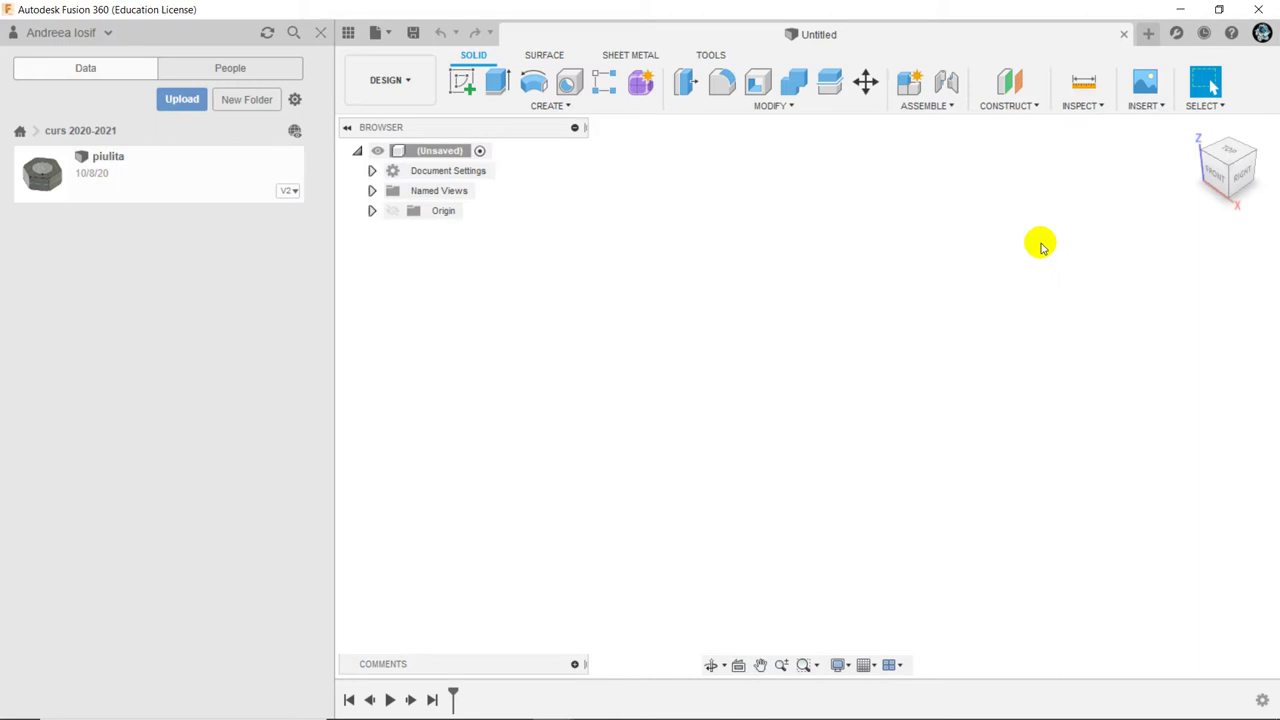
pyautogui.click(1262, 34)
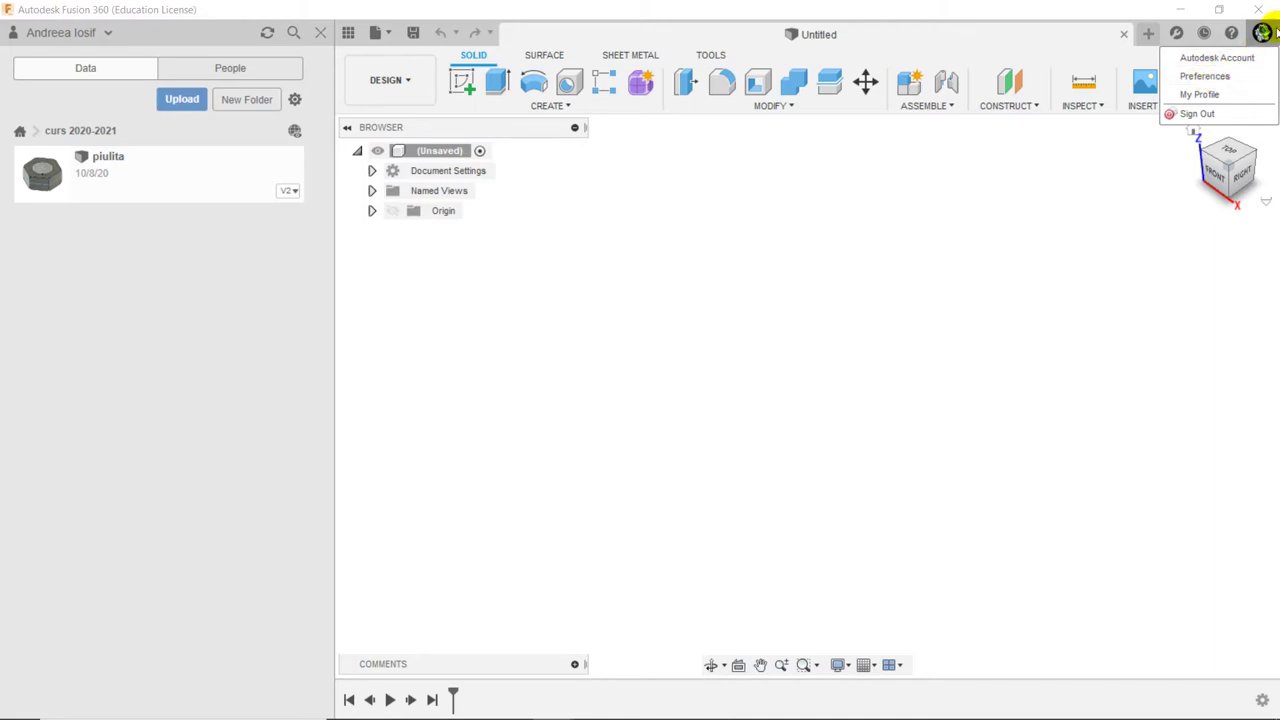
pyautogui.click(1207, 78)
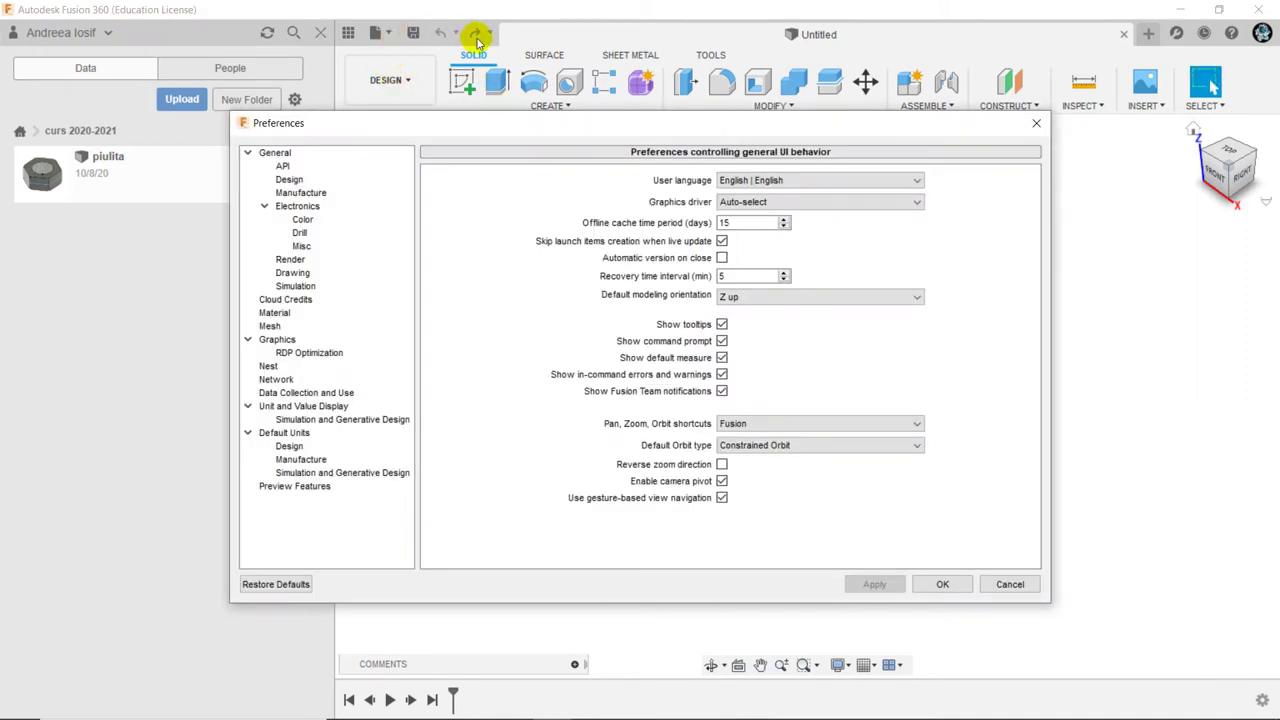
# In General preferences, keep Z up and Constrained Orbit, and enable Reverse zoom direction
pyautogui.click(281, 164)
pyautogui.click(277, 155)
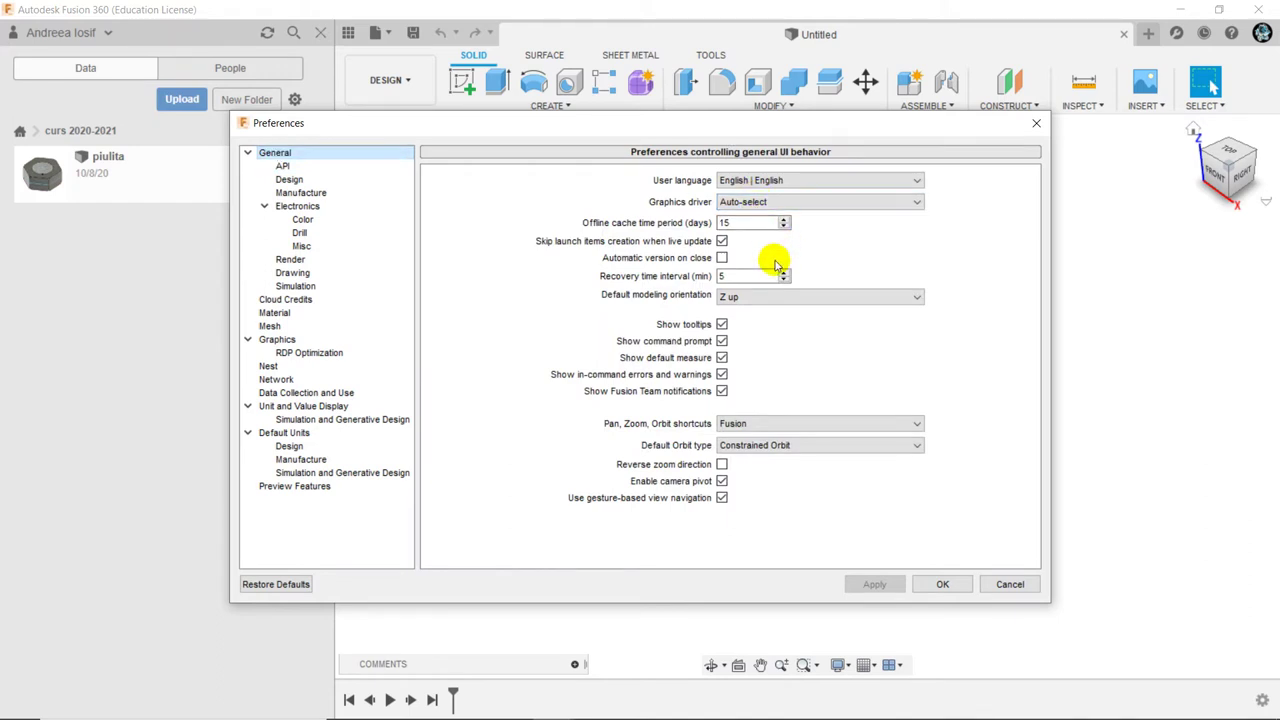
pyautogui.click(728, 296)
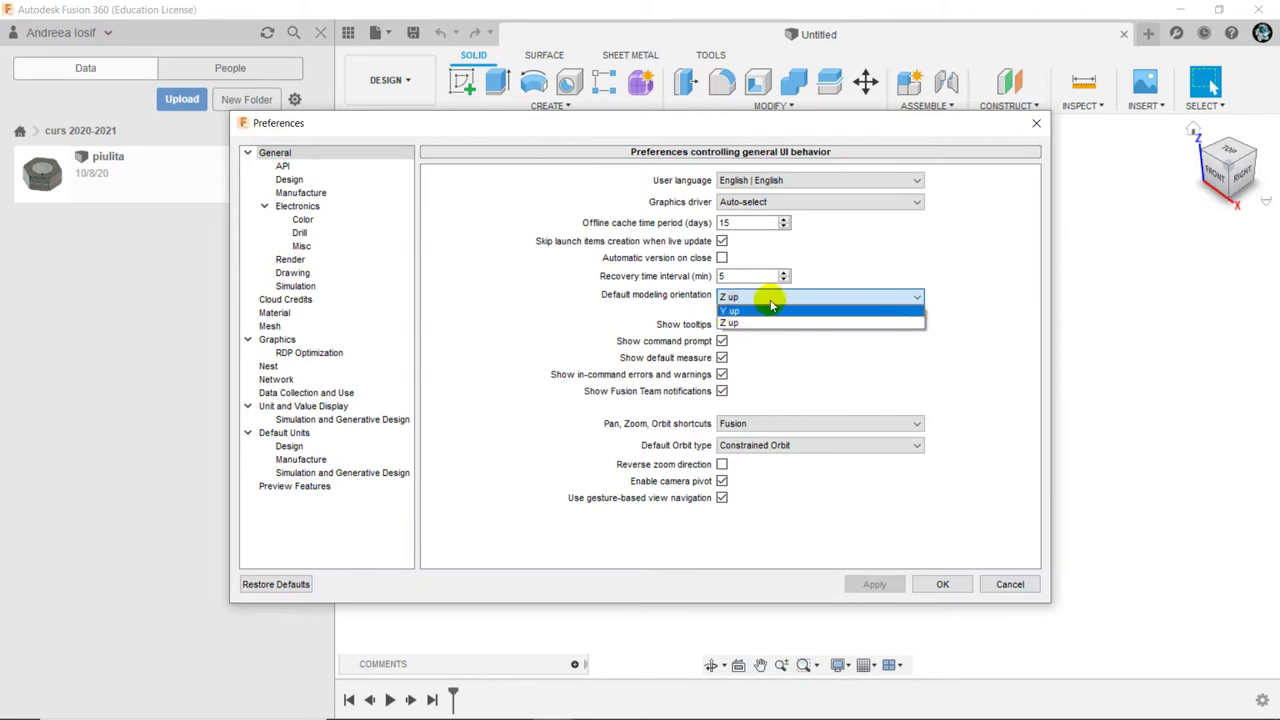
pyautogui.click(984, 304)
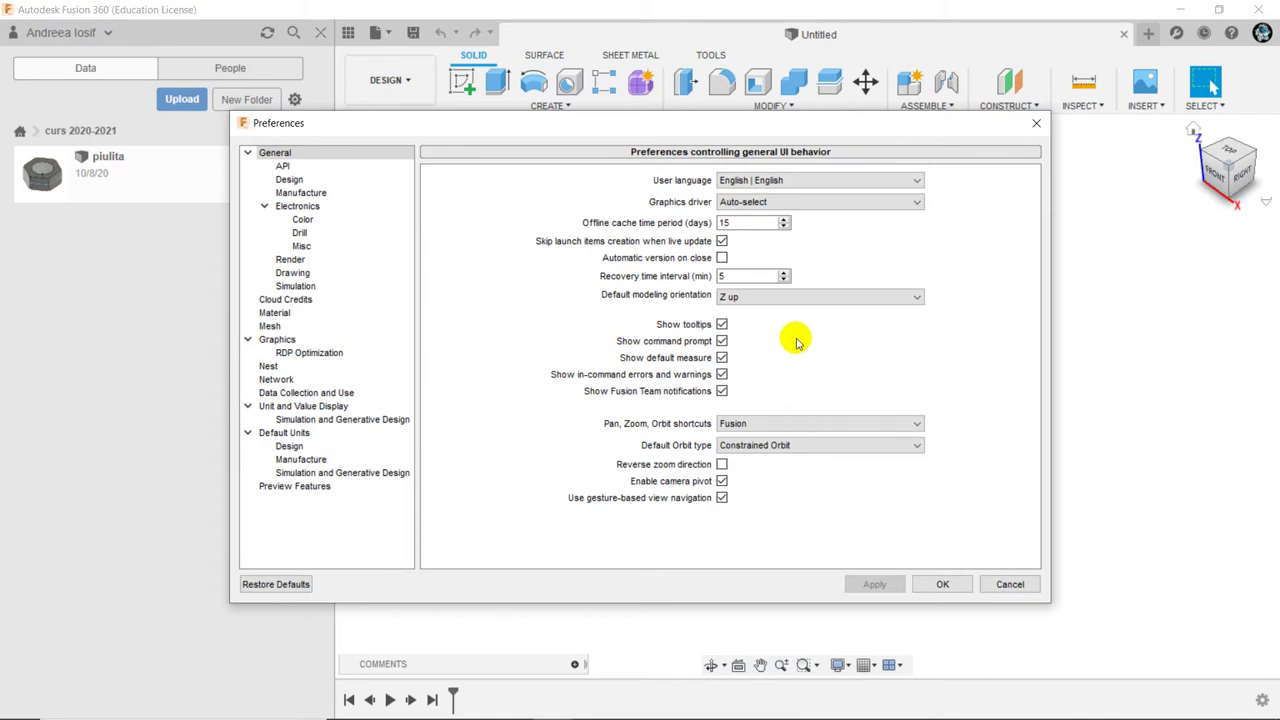
pyautogui.click(805, 445)
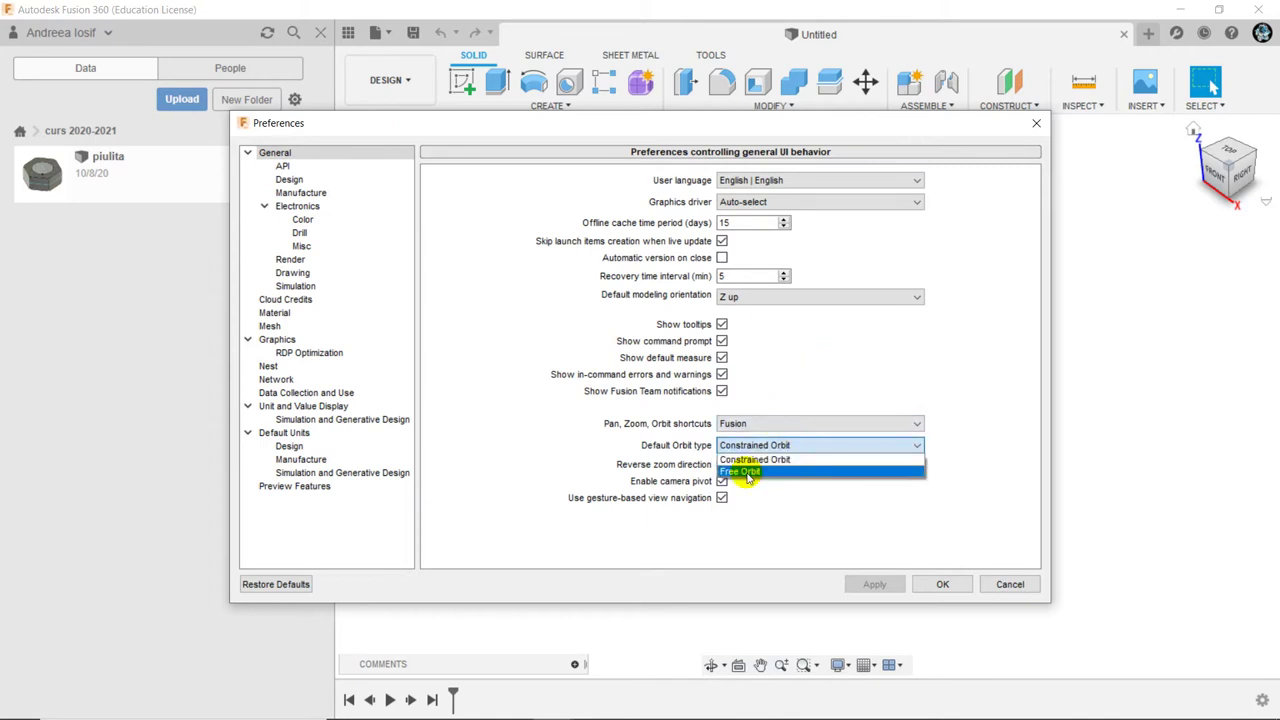
pyautogui.click(973, 433)
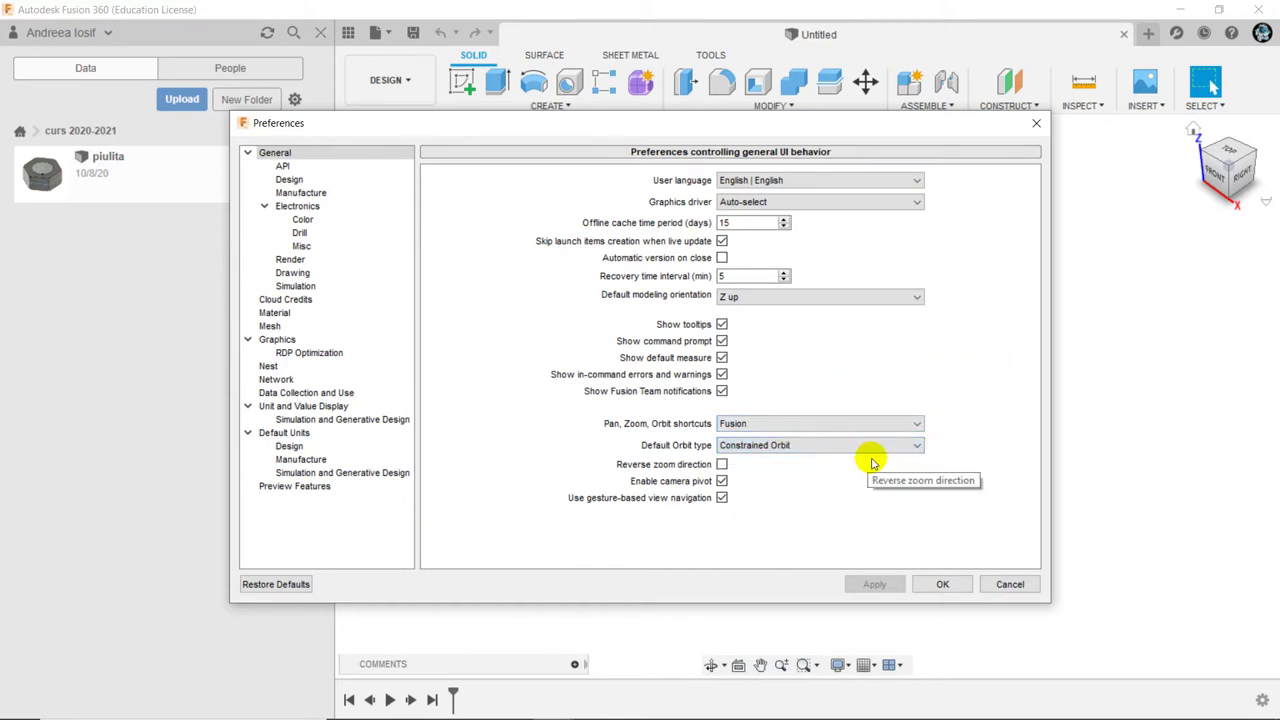
pyautogui.click(722, 466)
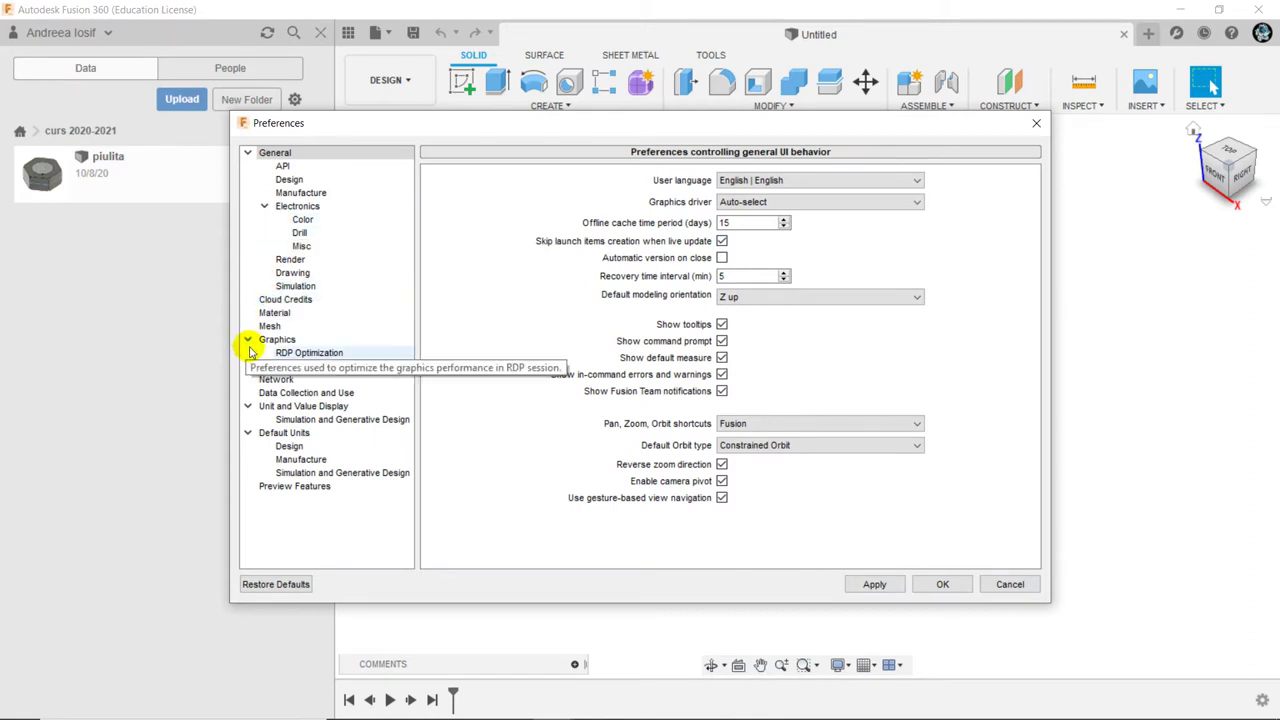
# Keep mm as the default design unit, review Preview Features, then apply and close Preferences
pyautogui.click(287, 447)
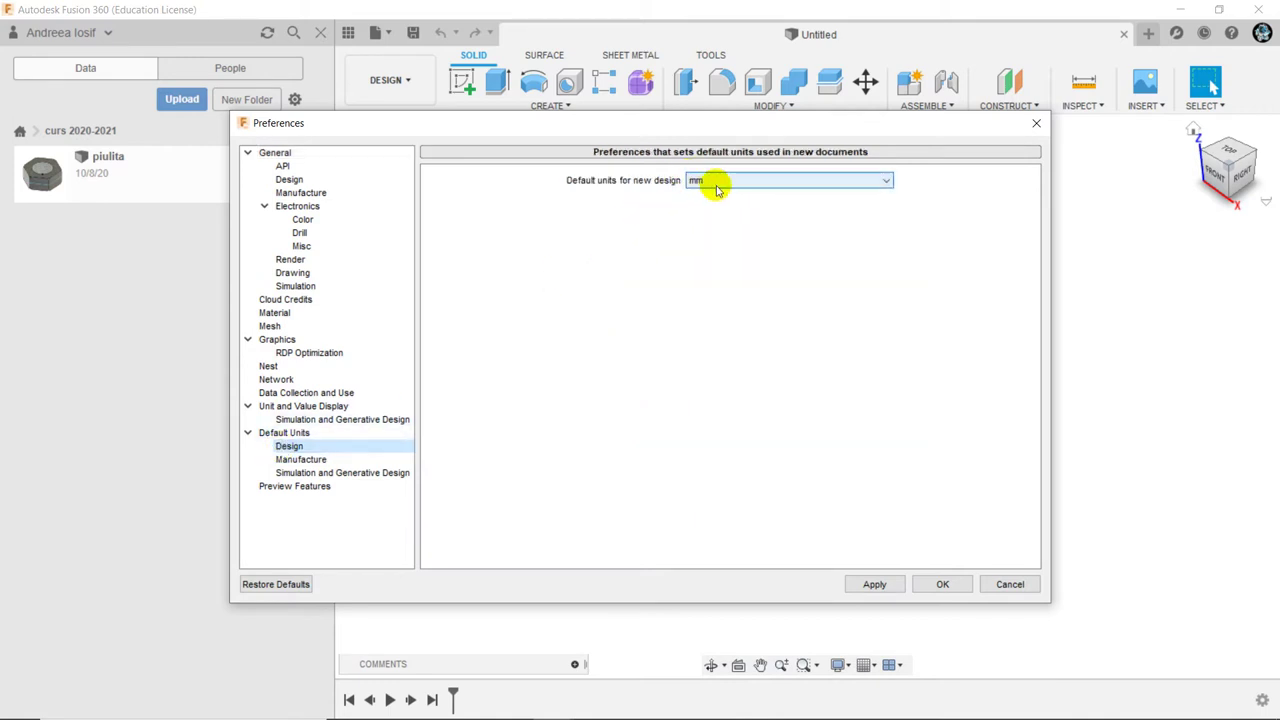
pyautogui.click(725, 186)
pyautogui.click(725, 186)
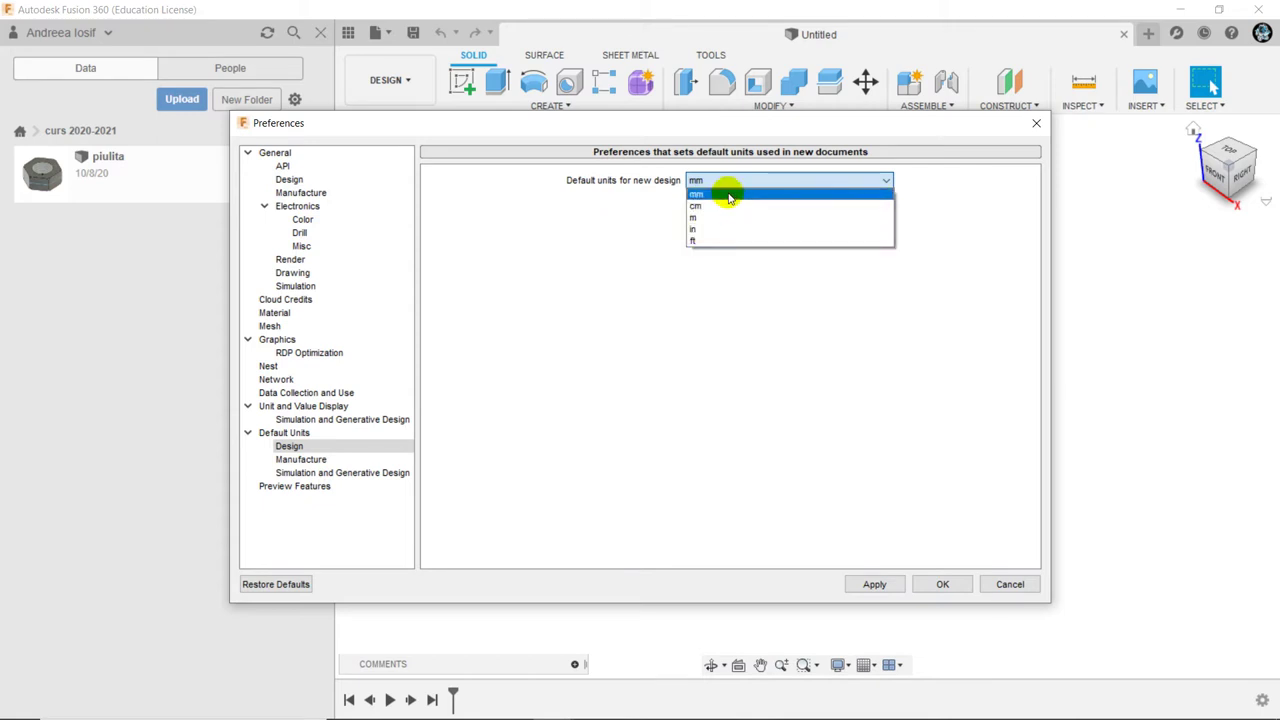
pyautogui.click(725, 194)
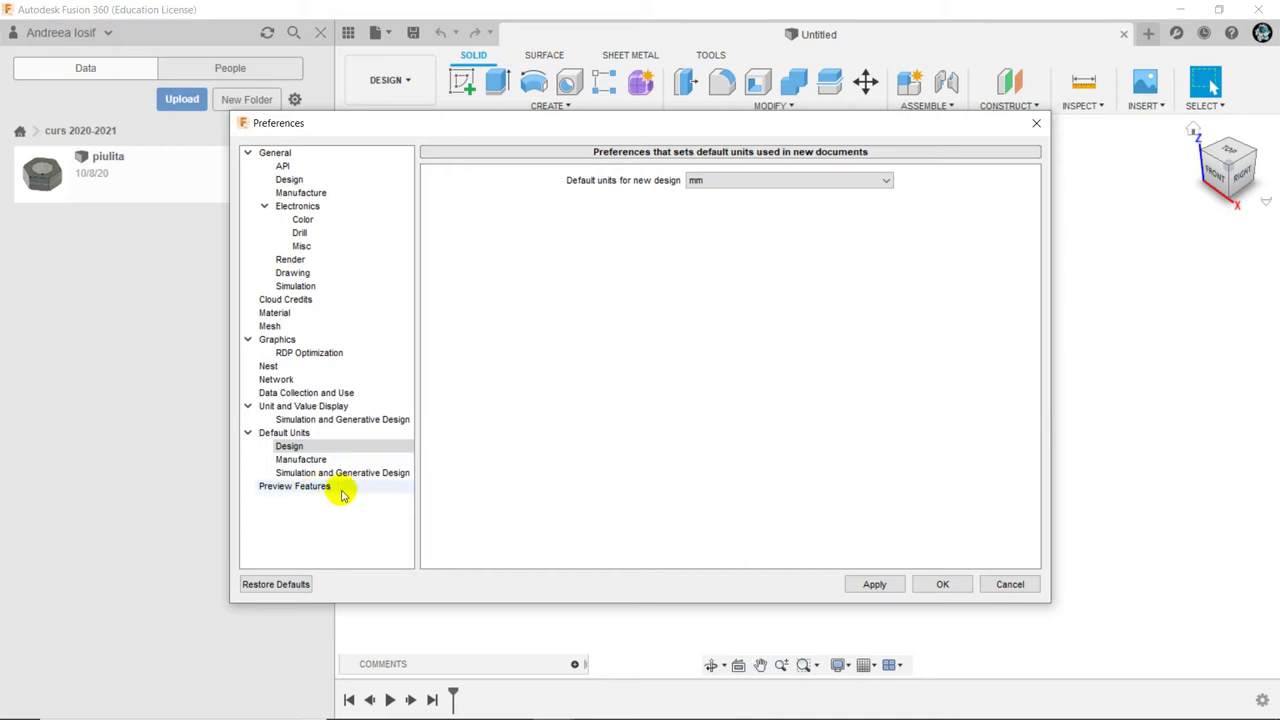
pyautogui.click(289, 489)
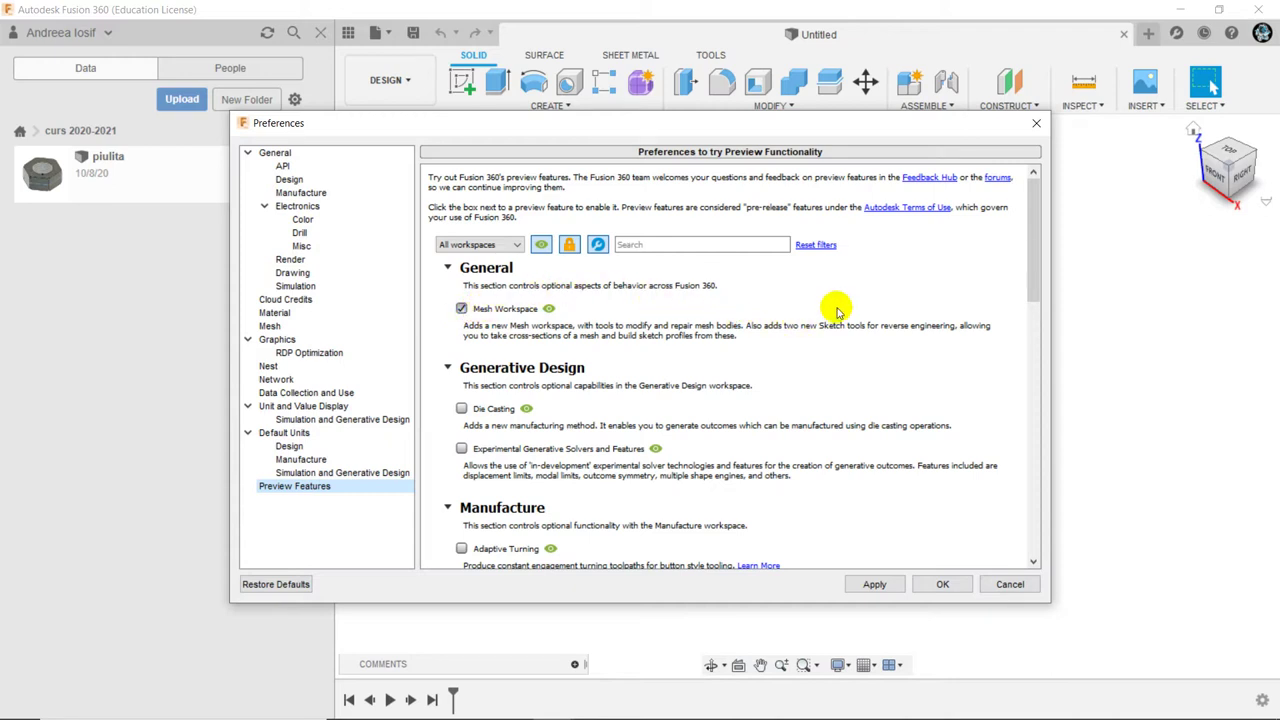
pyautogui.click(874, 588)
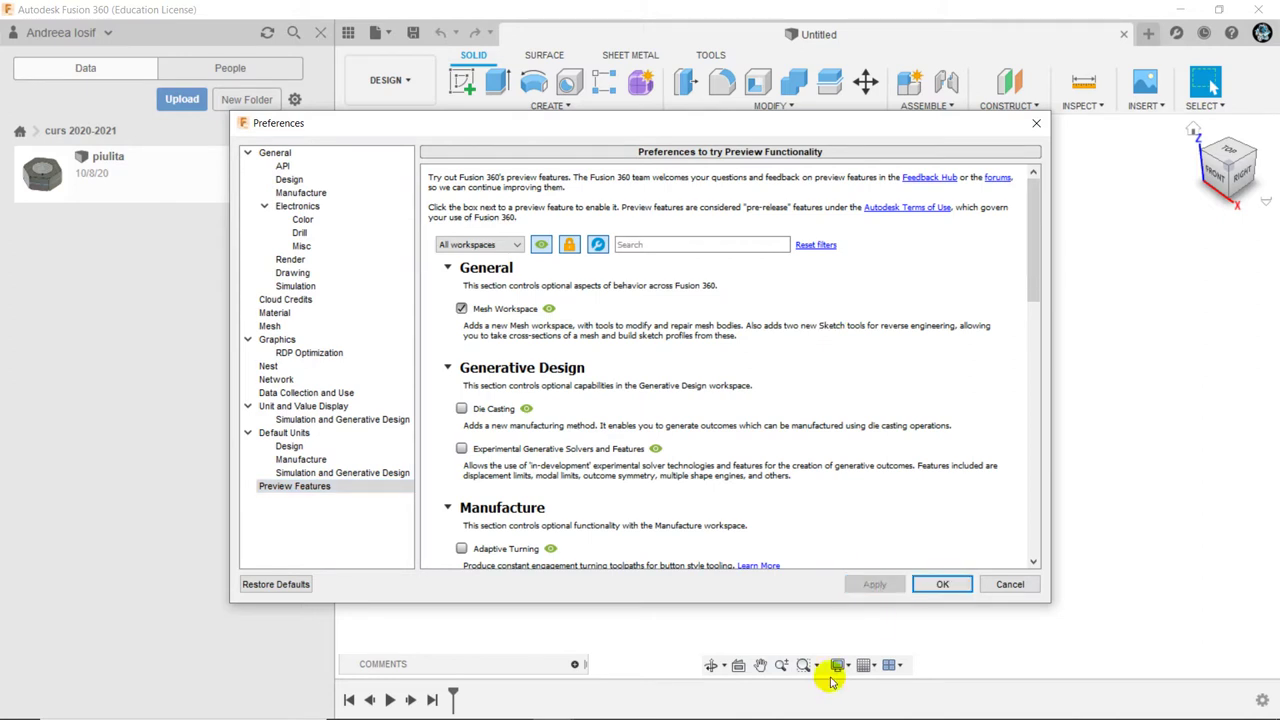
pyautogui.click(943, 585)
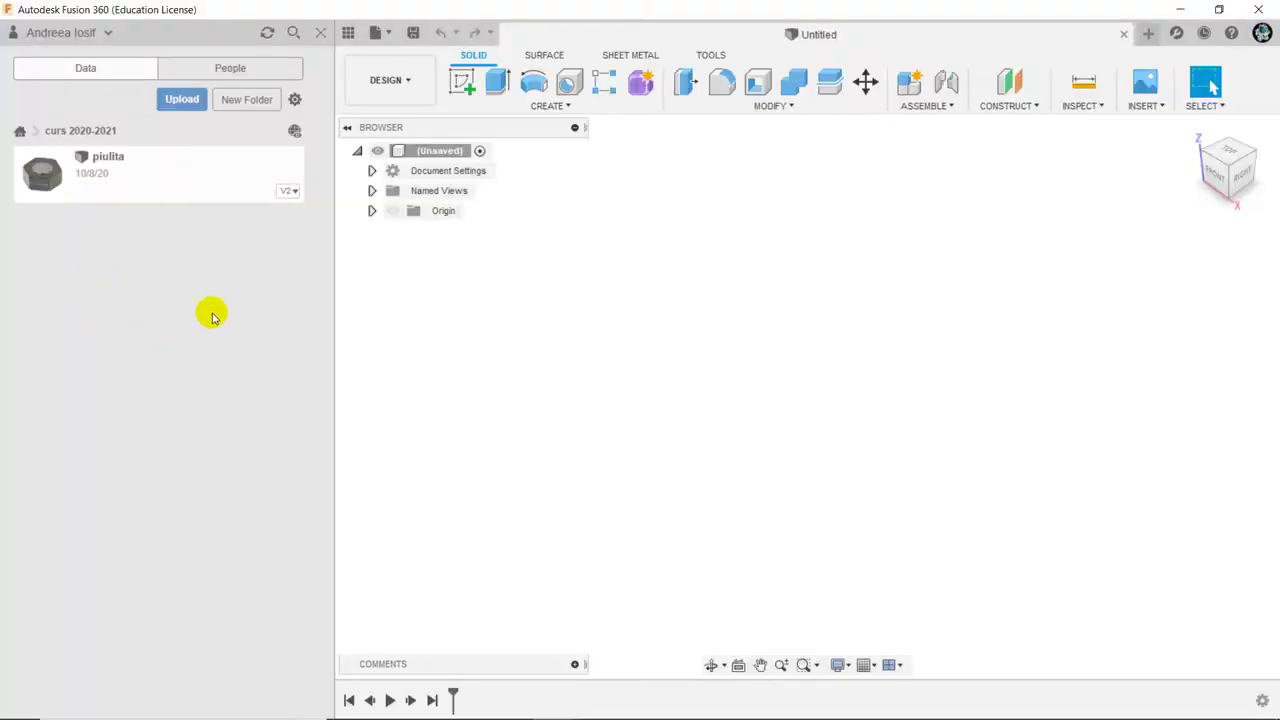
# Create a project folder named CALUTZ and bring up the Insert menu
pyautogui.click(247, 104)
pyautogui.write('CAL')
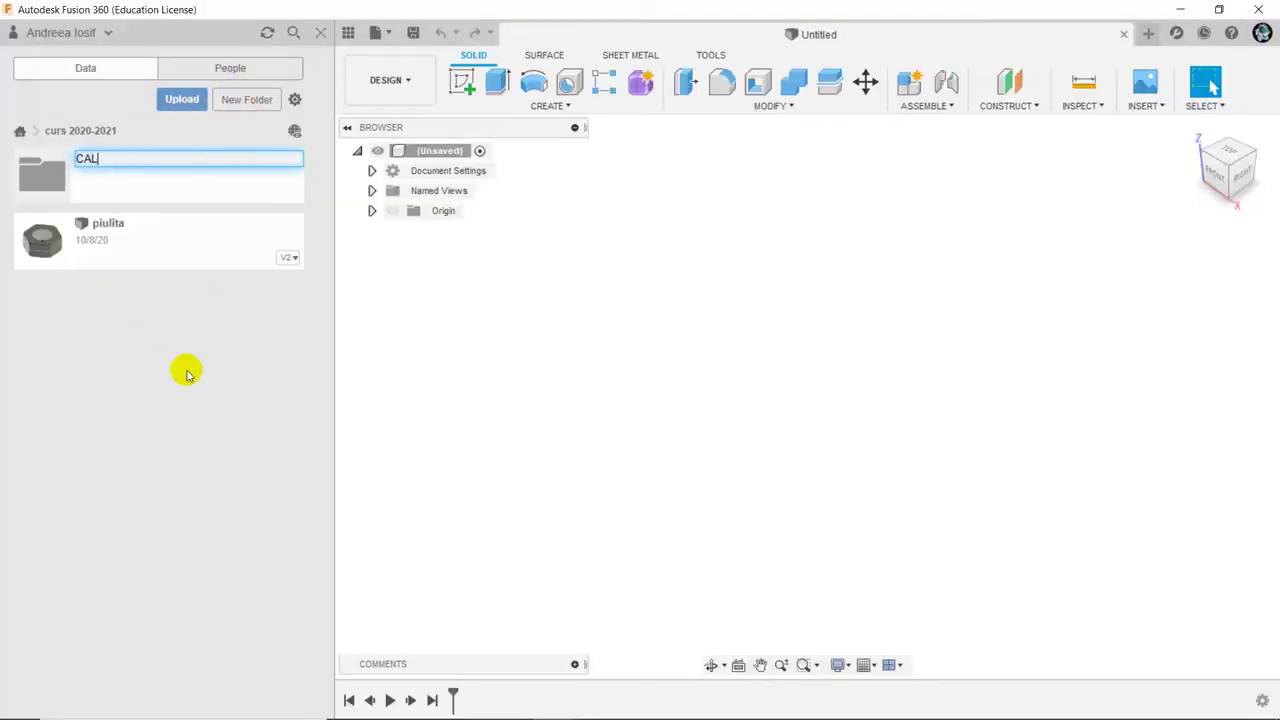
pyautogui.write('U')
pyautogui.write('T')
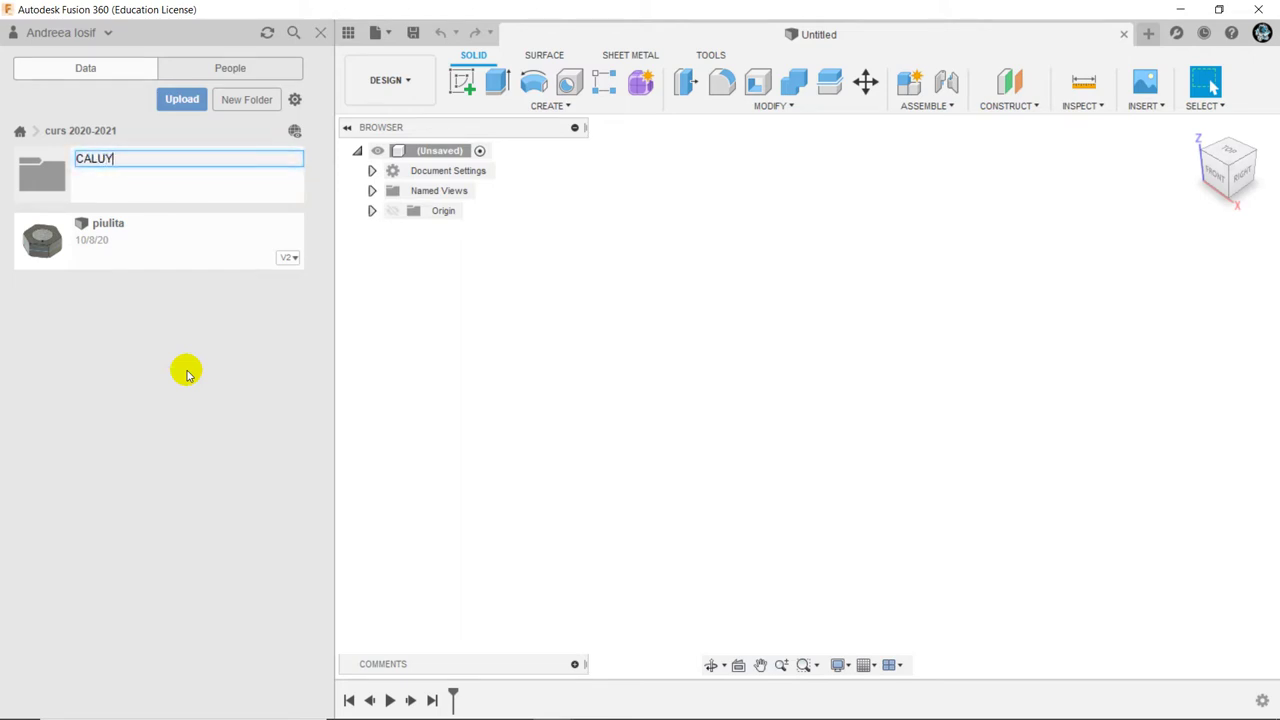
pyautogui.write('Z')
pyautogui.press('Return')
pyautogui.click(1145, 105)
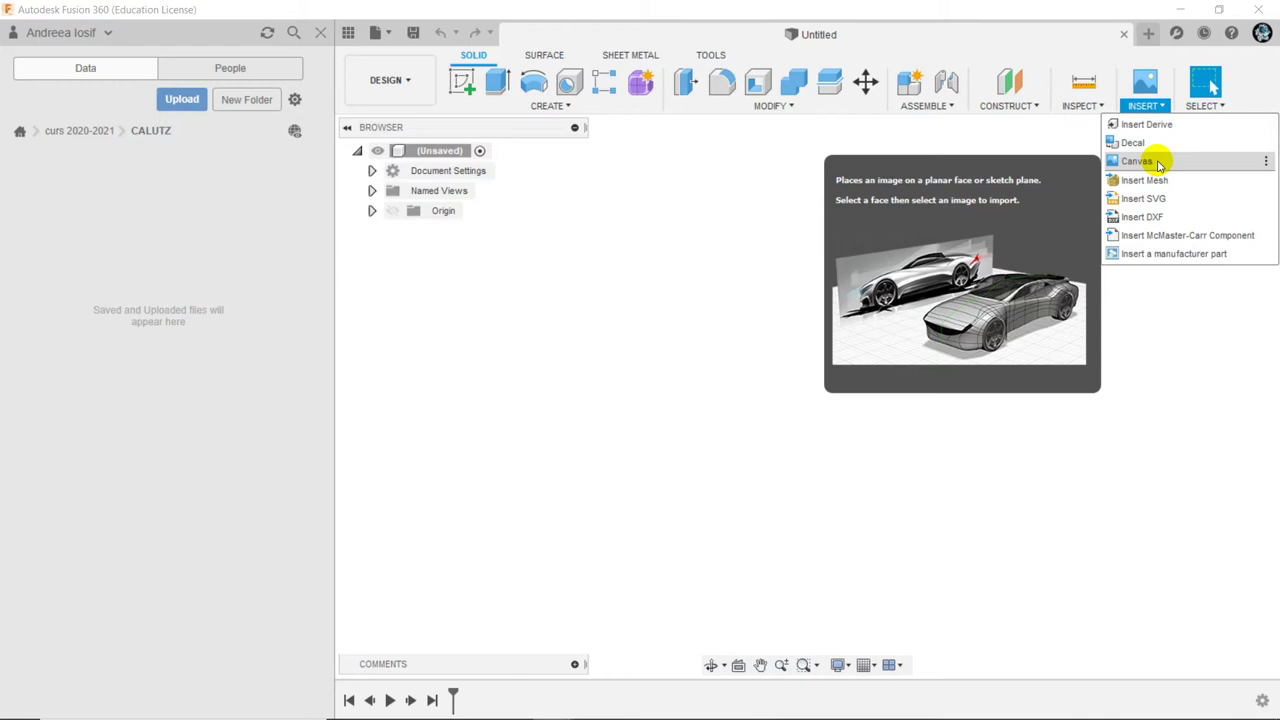
# Insert calutz.jpg from the computer as a canvas image
pyautogui.click(1158, 162)
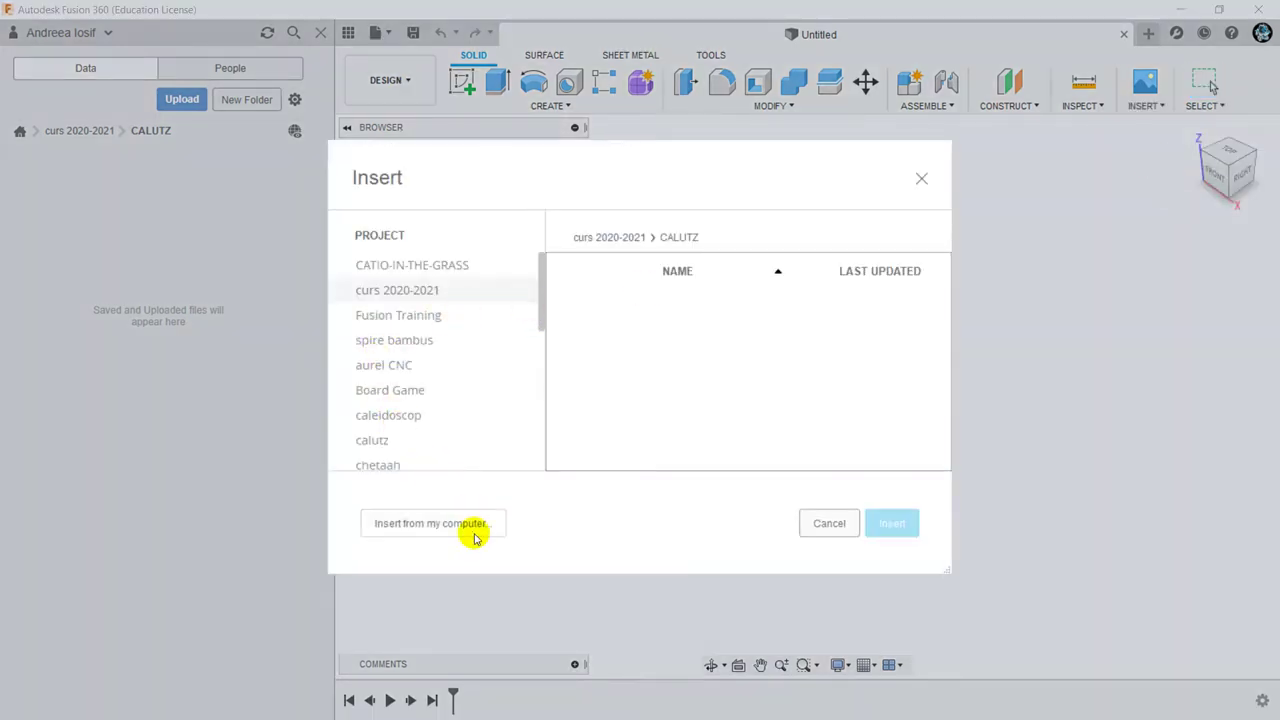
pyautogui.click(409, 532)
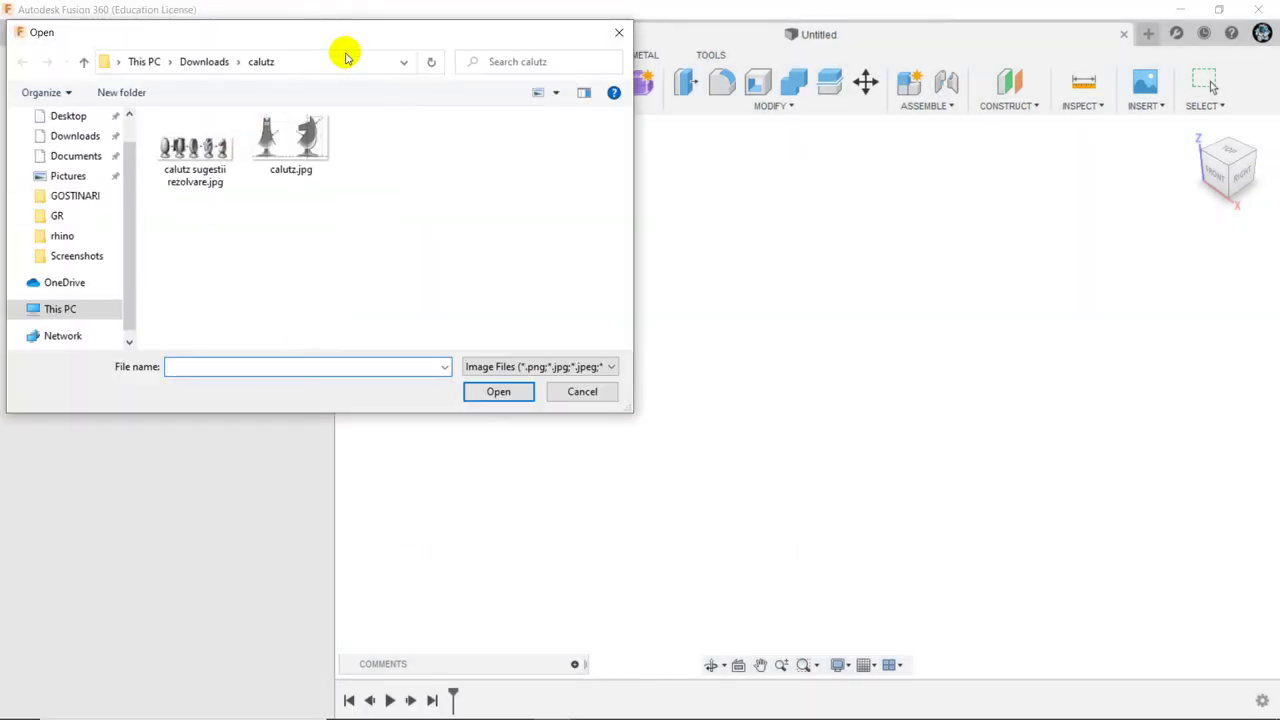
pyautogui.click(305, 160)
pyautogui.click(494, 391)
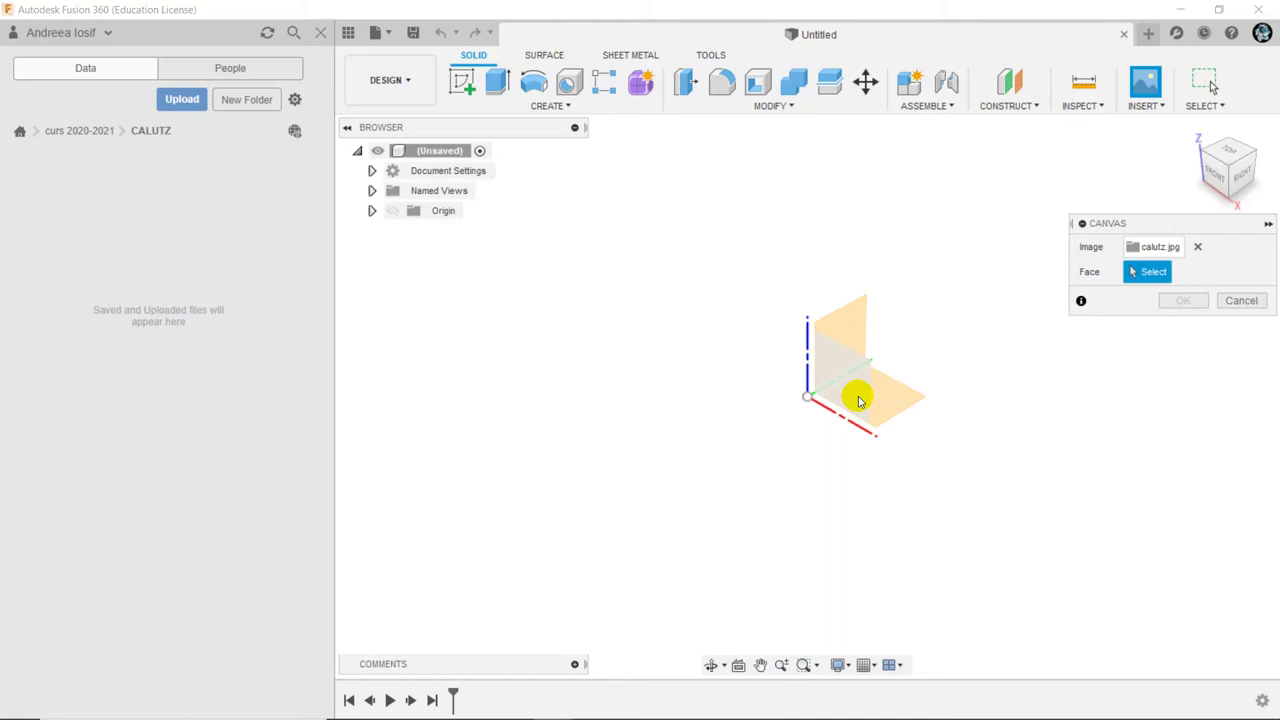
# Attach the calutz.jpg canvas to the XZ plane and enlarge it
pyautogui.click(858, 400)
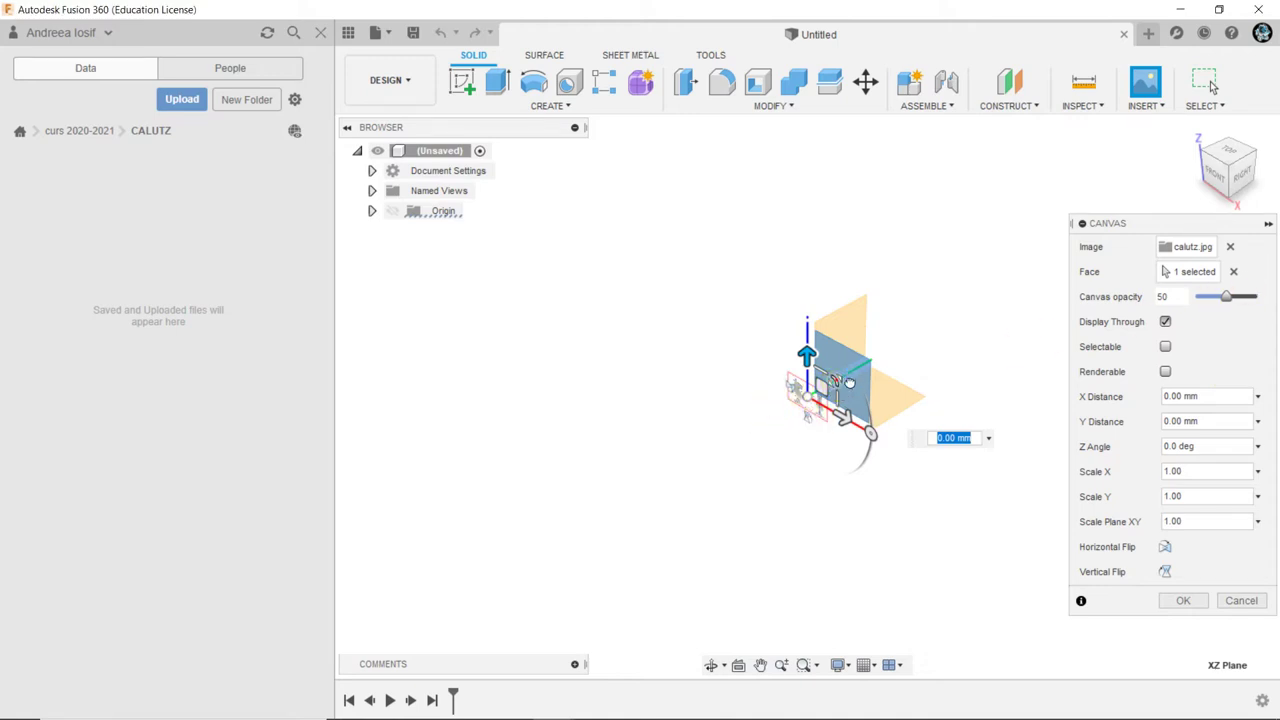
pyautogui.moveTo(840, 390)
pyautogui.mouseDown()
pyautogui.moveTo(888, 348)
pyautogui.moveTo(1190, 245)
pyautogui.mouseUp()
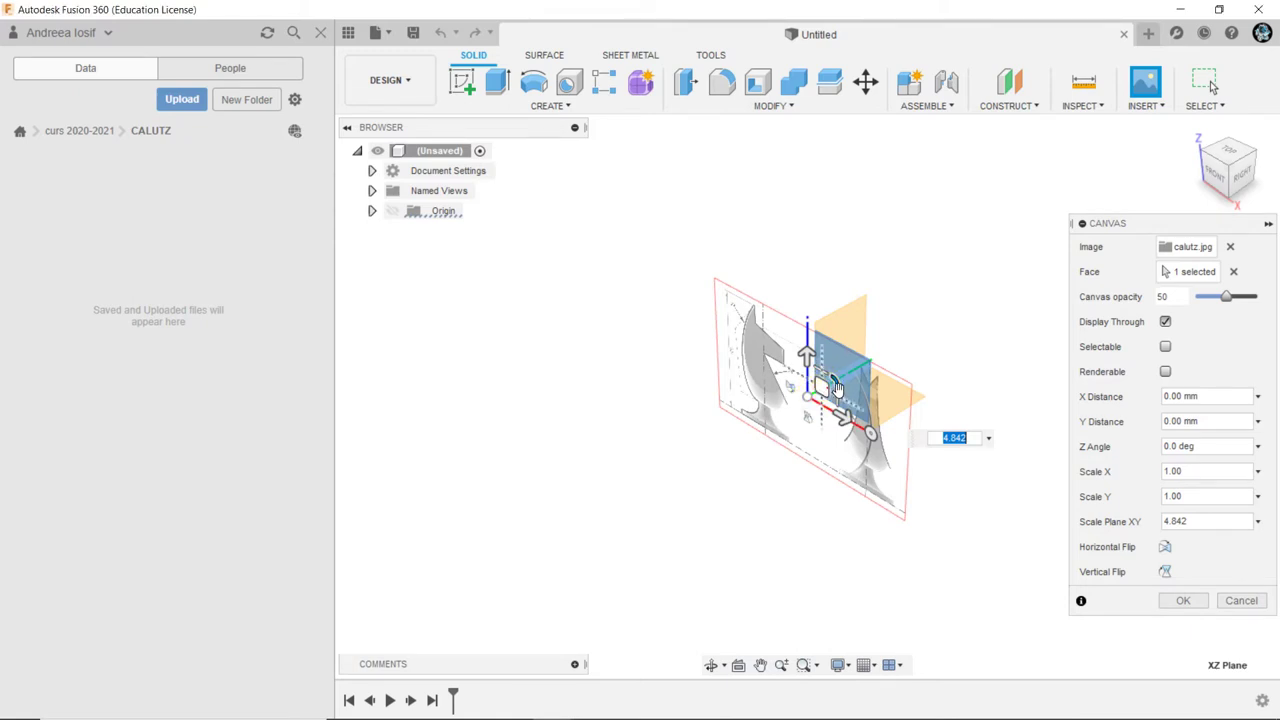
pyautogui.moveTo(828, 385)
pyautogui.mouseDown()
pyautogui.moveTo(872, 352)
pyautogui.moveTo(880, 360)
pyautogui.mouseUp()
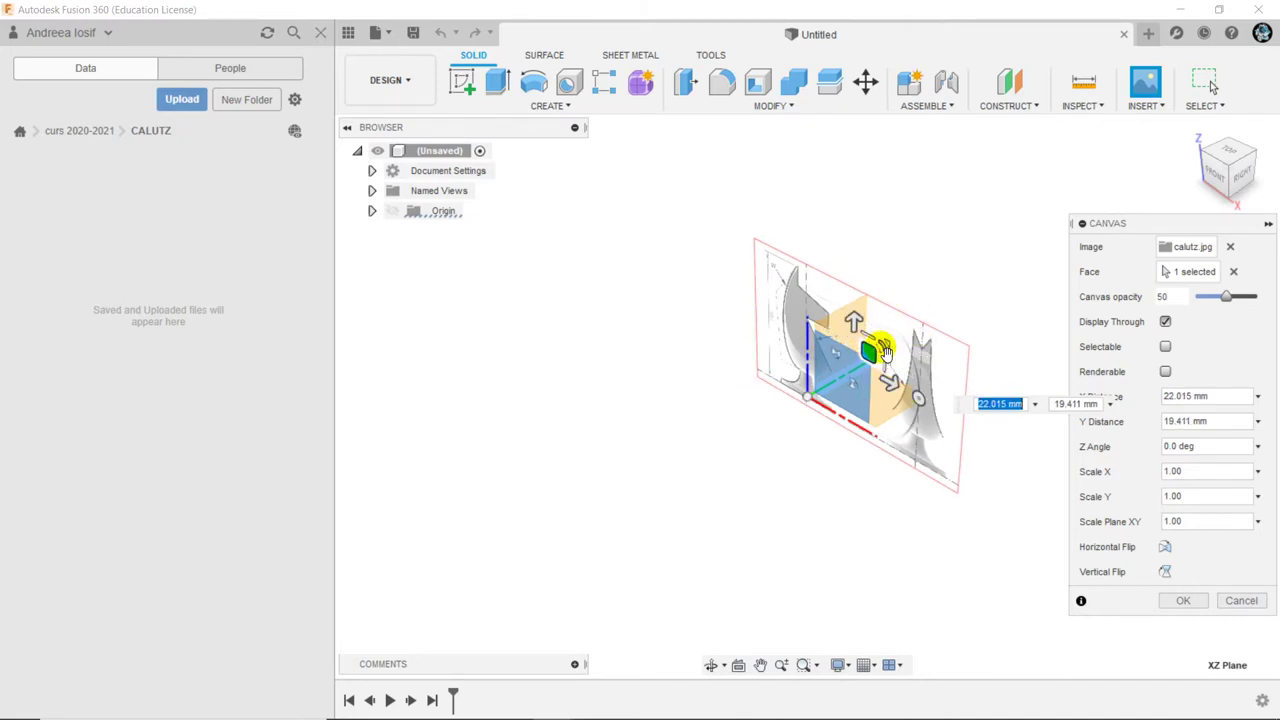
pyautogui.moveTo(884, 350)
pyautogui.mouseDown()
pyautogui.moveTo(922, 323)
pyautogui.moveTo(893, 334)
pyautogui.mouseUp()
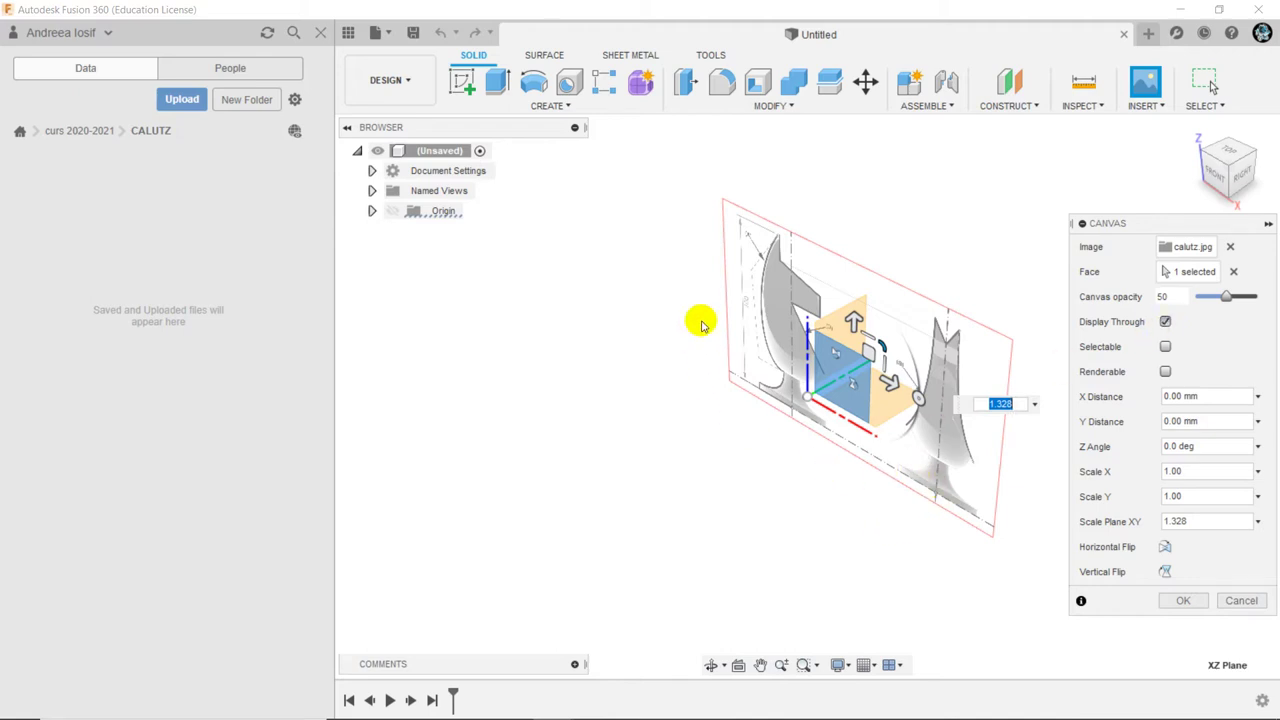
pyautogui.keyDown('shift'); pyautogui.moveTo(748, 291); pyautogui.dragTo(743, 314, button='middle'); pyautogui.keyUp('shift')
pyautogui.scroll(2, 743, 314)
pyautogui.scroll(3, 740, 310)
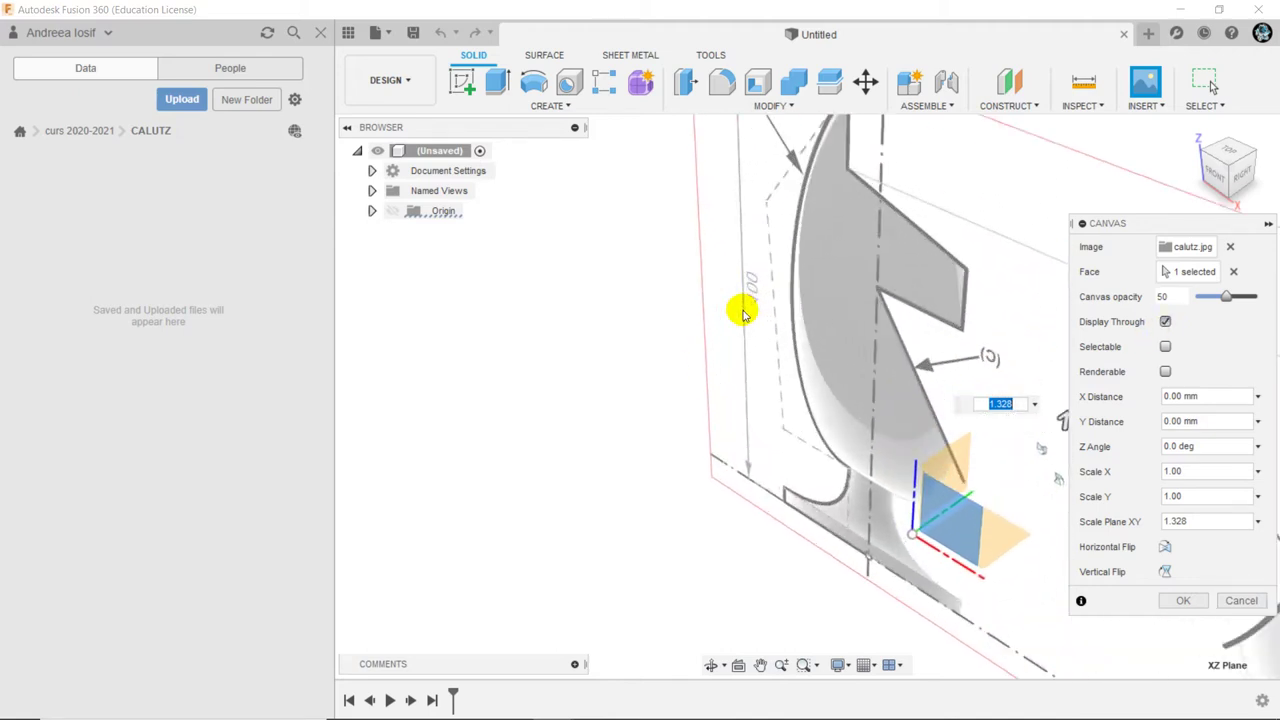
pyautogui.scroll(3, 738, 307)
pyautogui.scroll(-2, 790, 507)
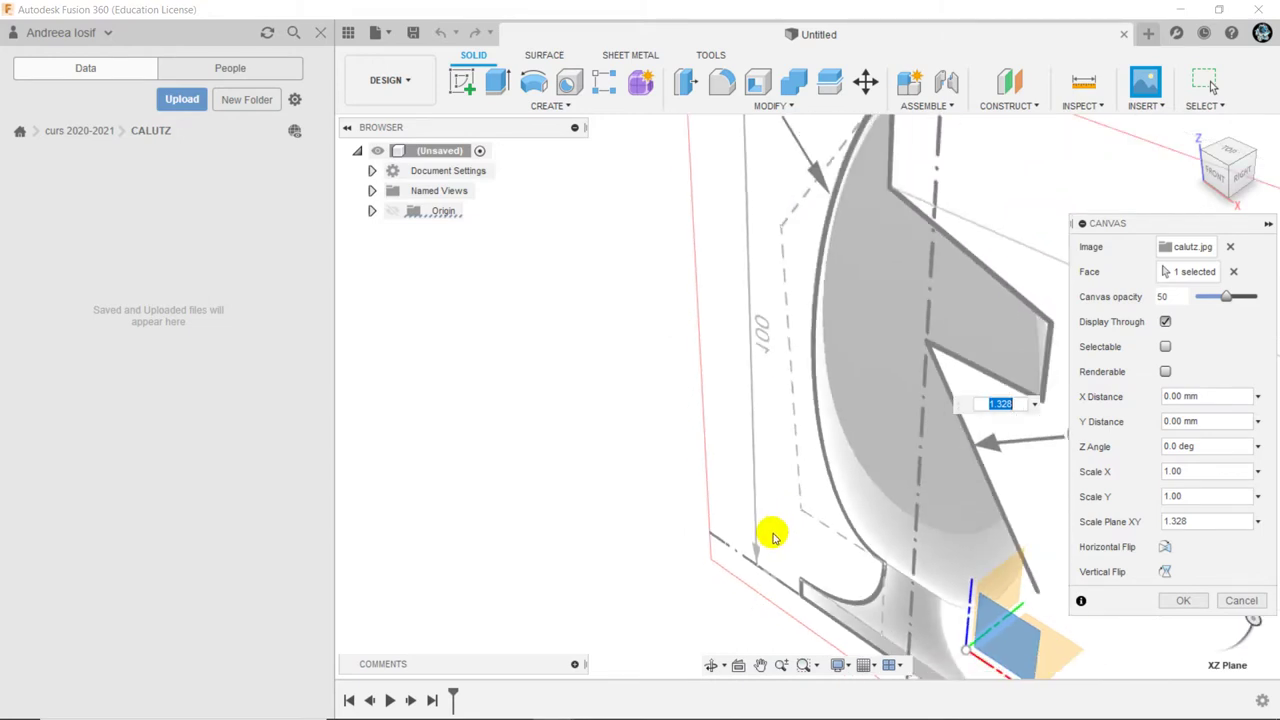
pyautogui.keyDown('shift'); pyautogui.moveTo(771, 531); pyautogui.dragTo(789, 370, button='middle'); pyautogui.keyUp('shift')
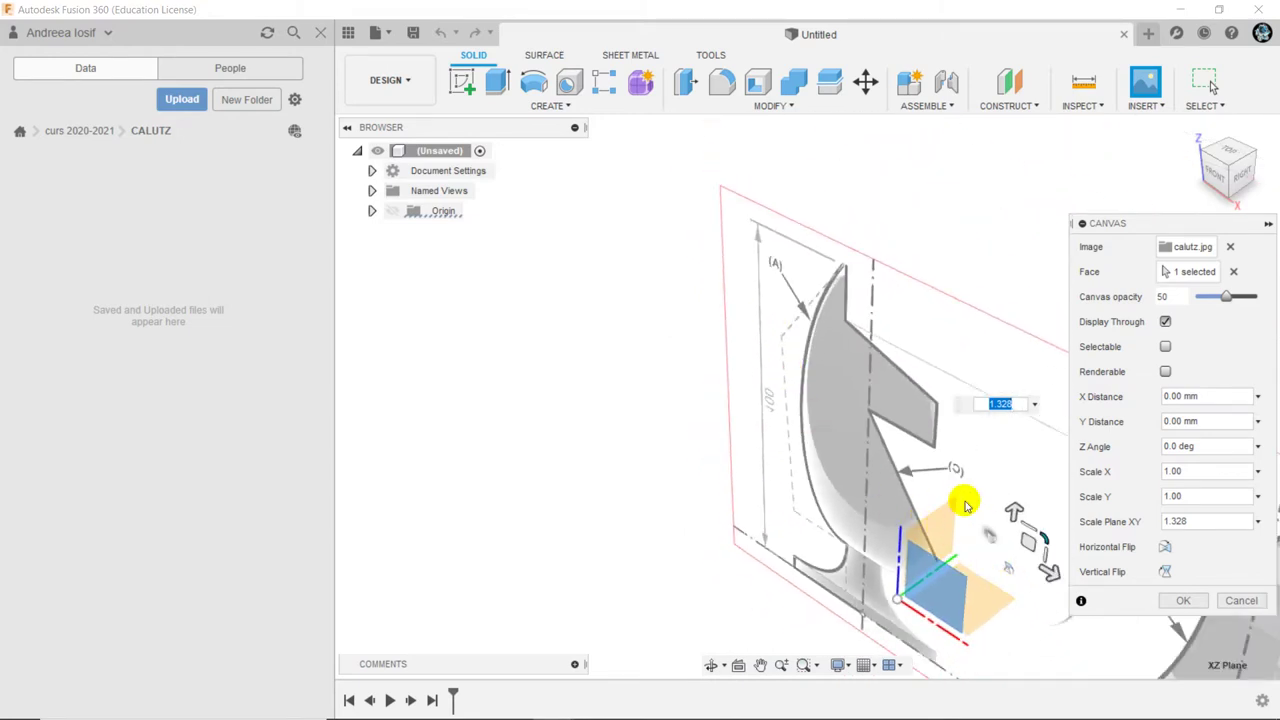
pyautogui.scroll(3, 968, 500)
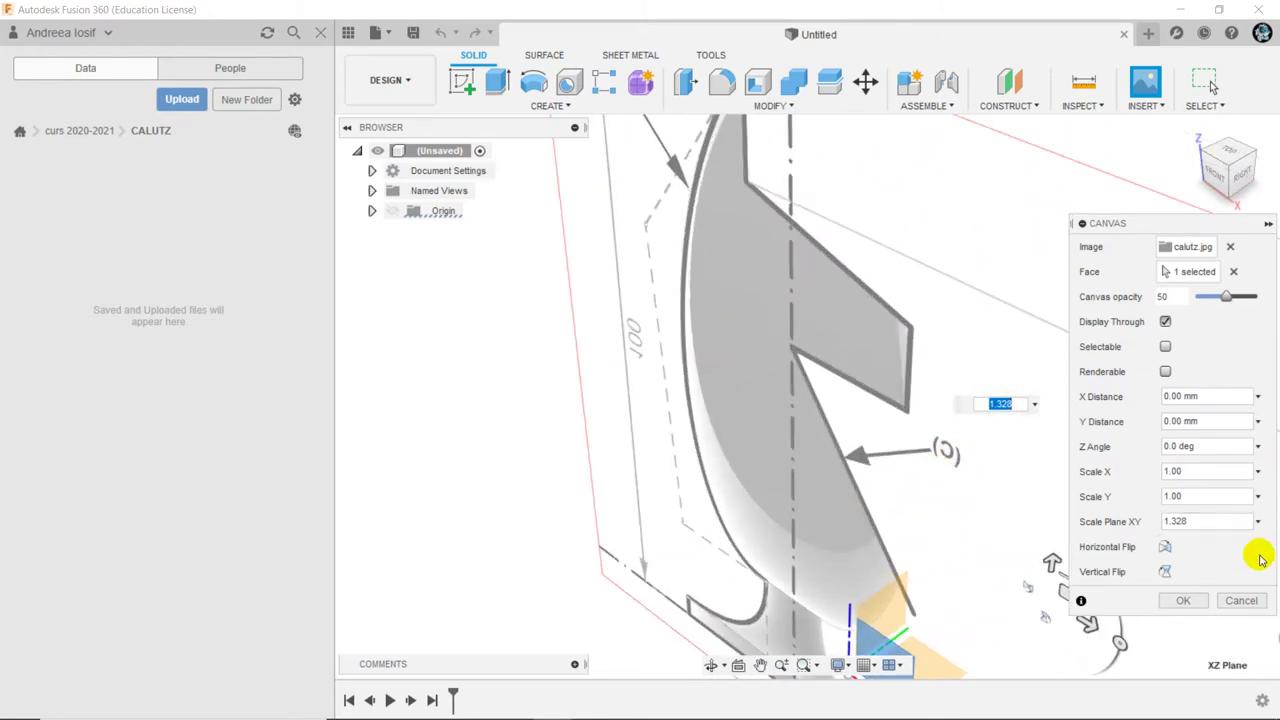
# Flip the canvas image horizontally so its labels read correctly
pyautogui.click(1165, 547)
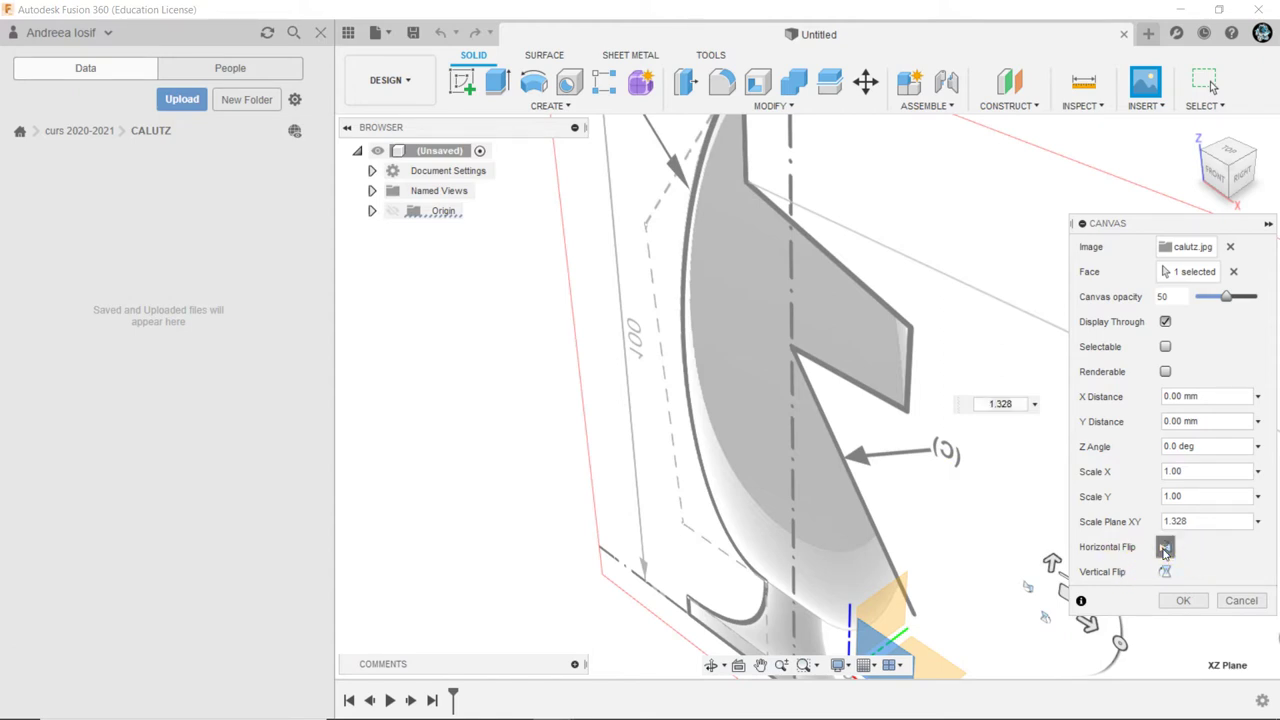
pyautogui.scroll(-1, 745, 455)
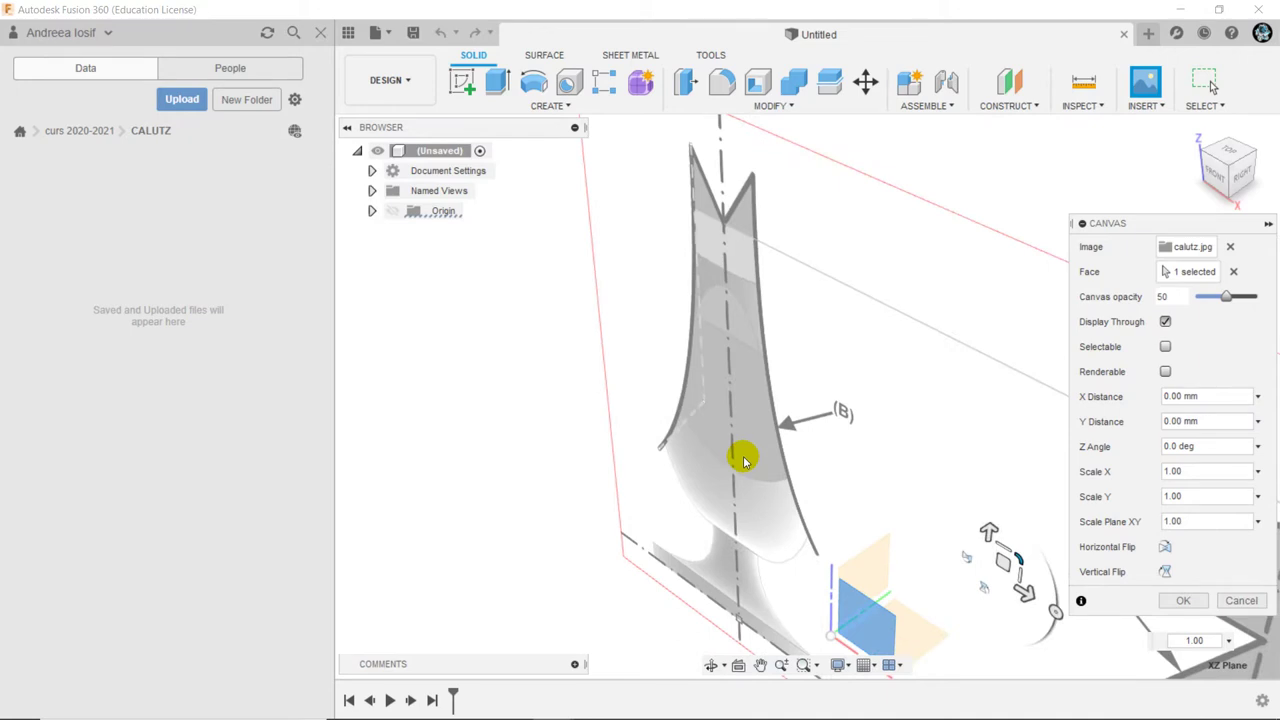
pyautogui.scroll(-2, 706, 391)
pyautogui.scroll(-2, 773, 476)
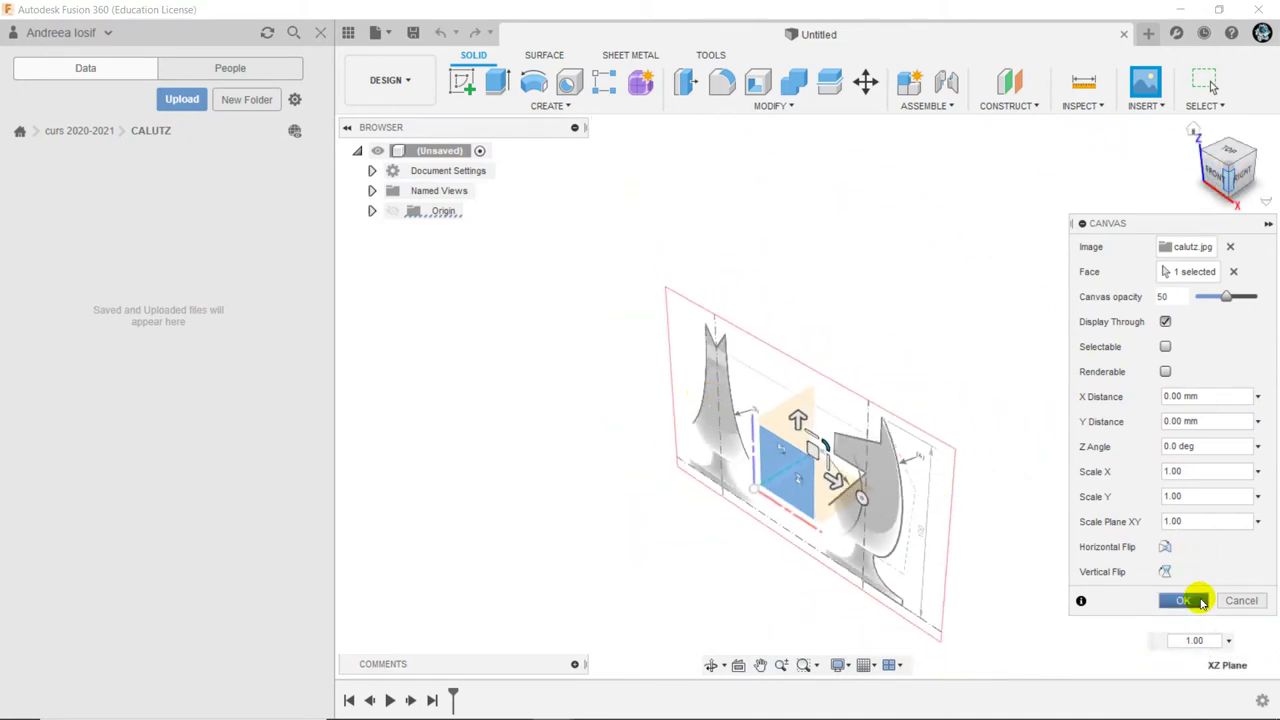
# Confirm the canvas, close the Data Panel, and view the drawing from the FRONT
pyautogui.click(1200, 601)
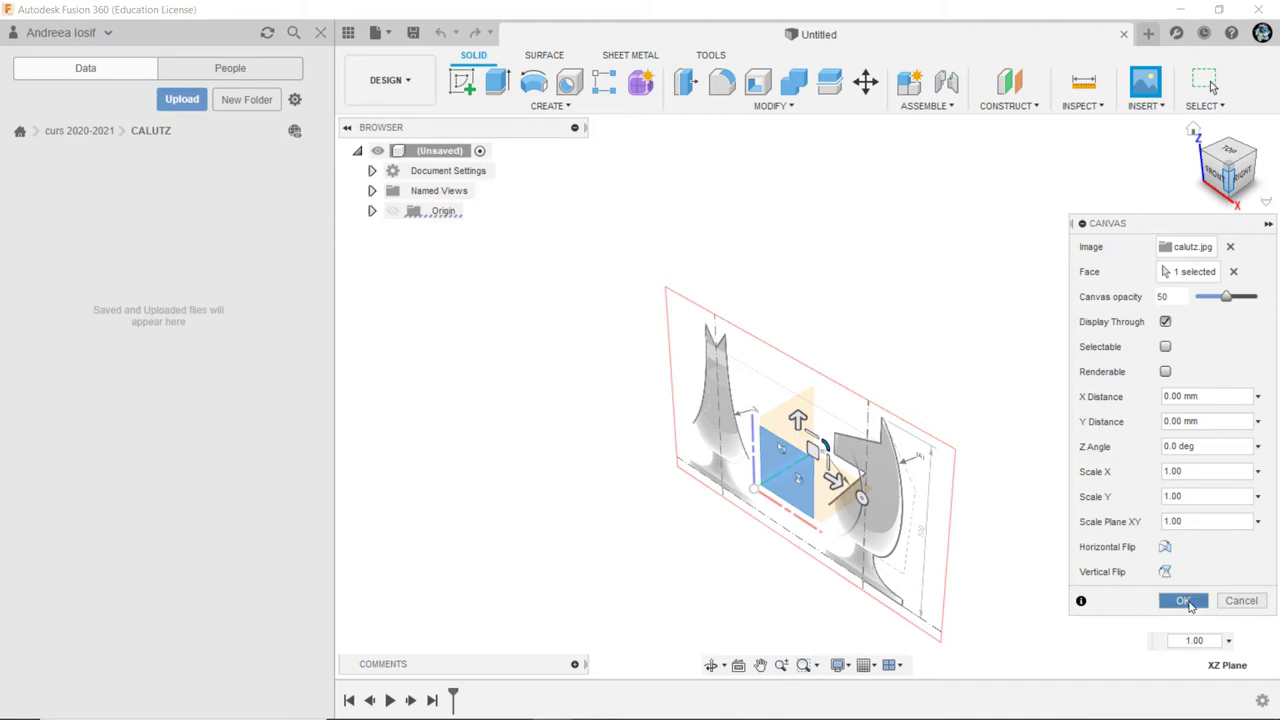
pyautogui.moveTo(877, 445)
pyautogui.keyDown('shift'); pyautogui.mouseDown(button='middle')
pyautogui.moveTo(846, 331)
pyautogui.moveTo(921, 346)
pyautogui.moveTo(877, 315)
pyautogui.mouseUp(button='middle'); pyautogui.keyUp('shift')
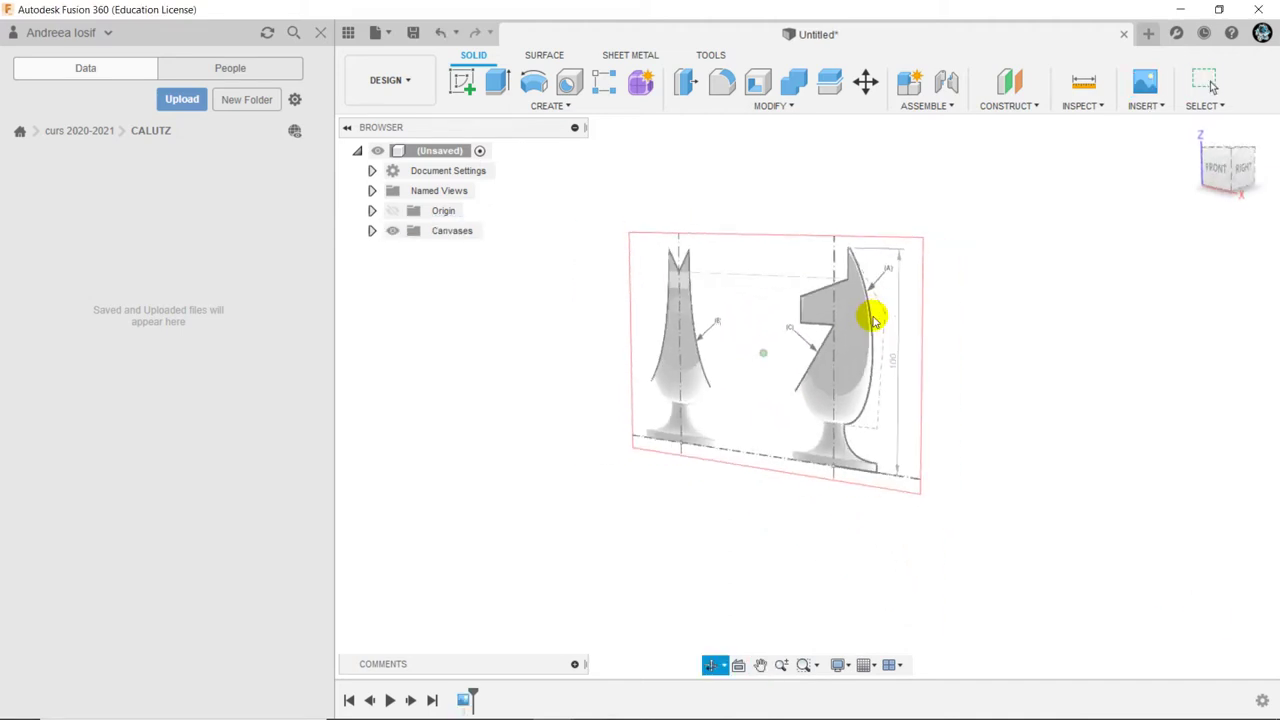
pyautogui.click(319, 33)
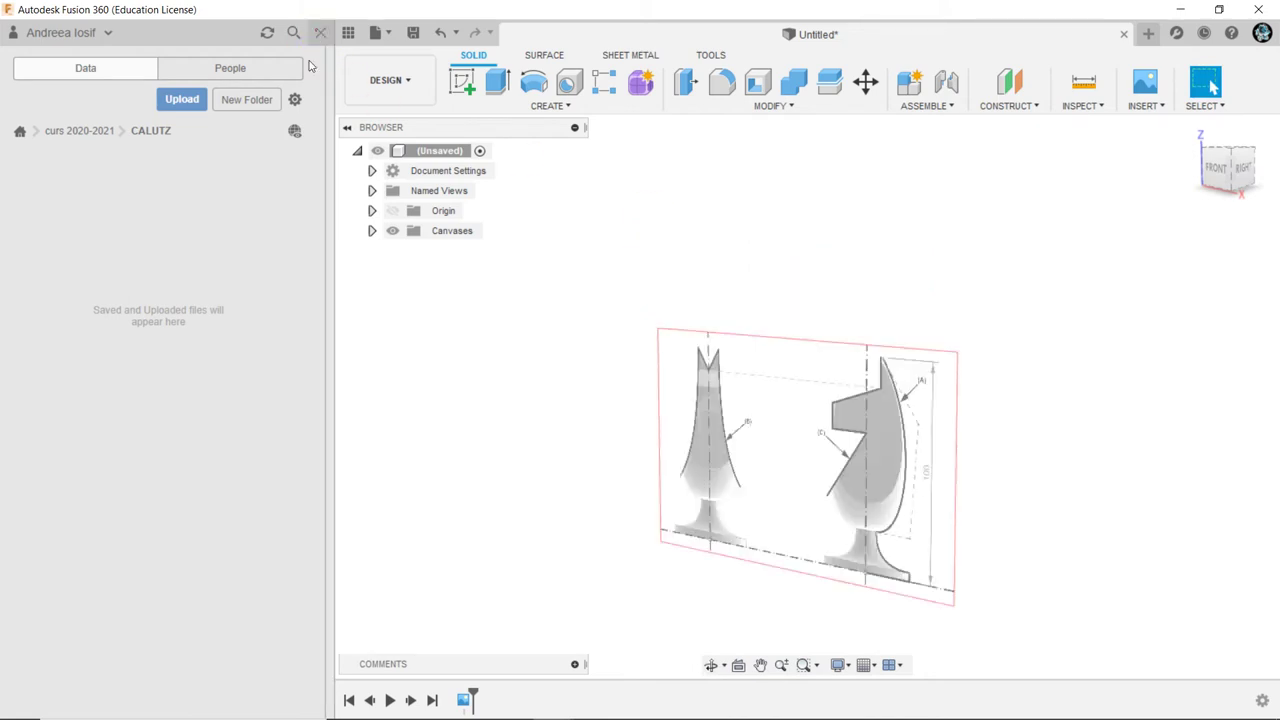
pyautogui.scroll(2, 614, 520)
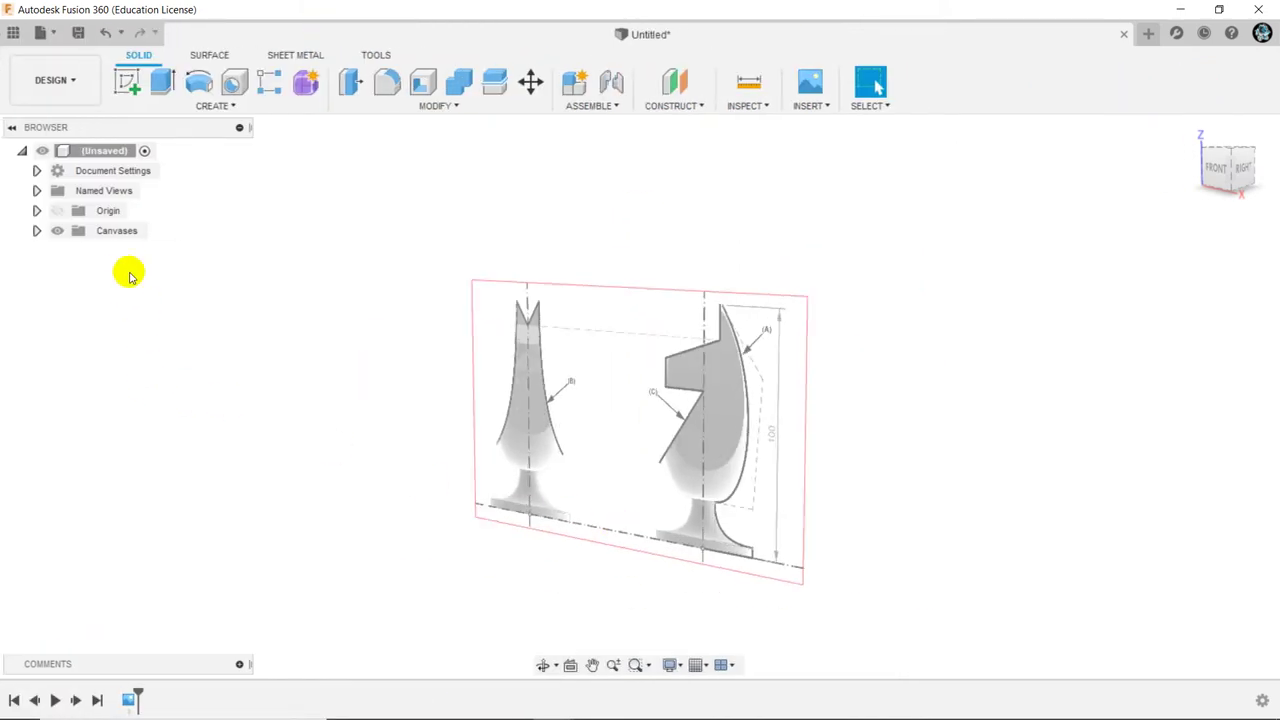
pyautogui.click(1222, 168)
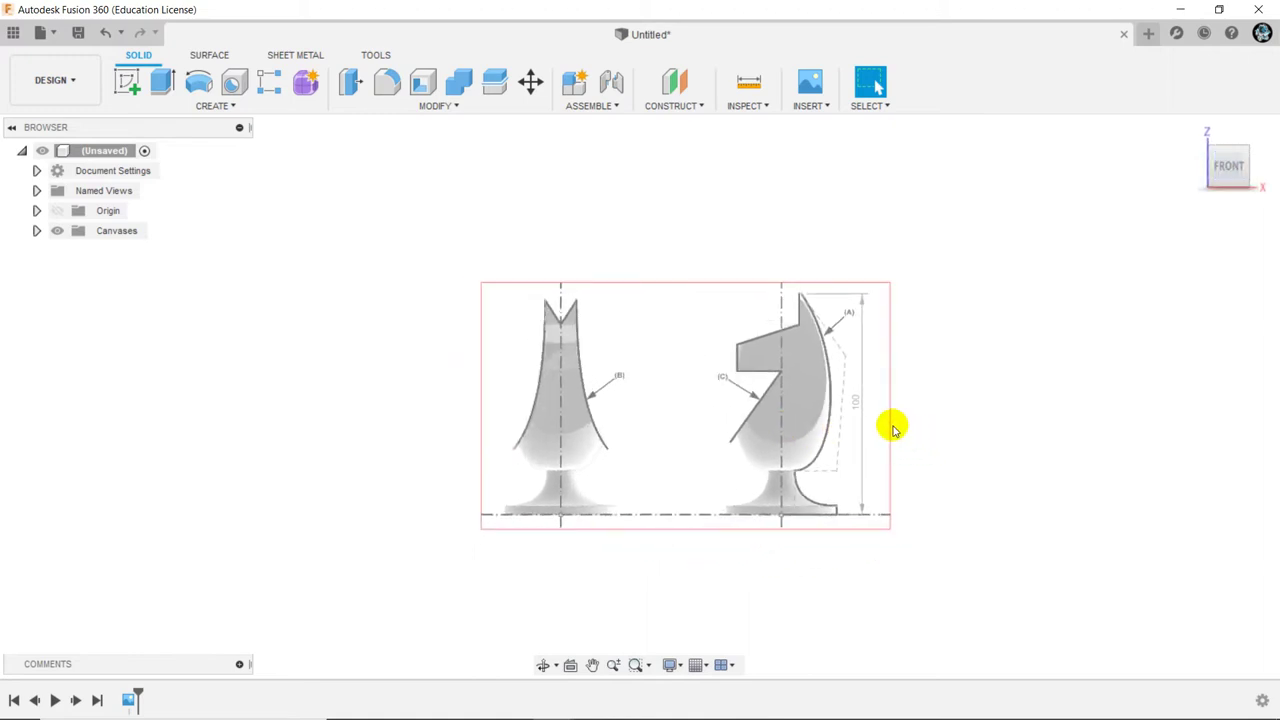
pyautogui.scroll(2, 885, 430)
pyautogui.scroll(2, 870, 435)
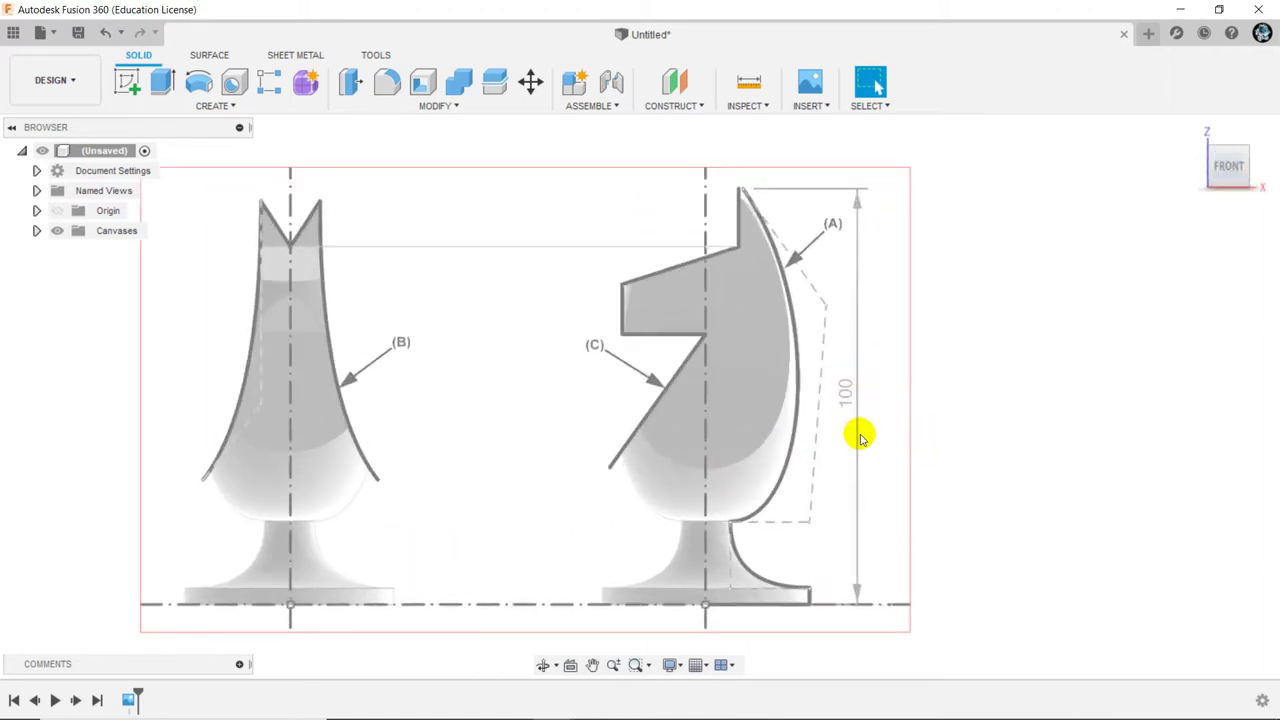
pyautogui.scroll(-1, 862, 430)
pyautogui.scroll(-1, 866, 425)
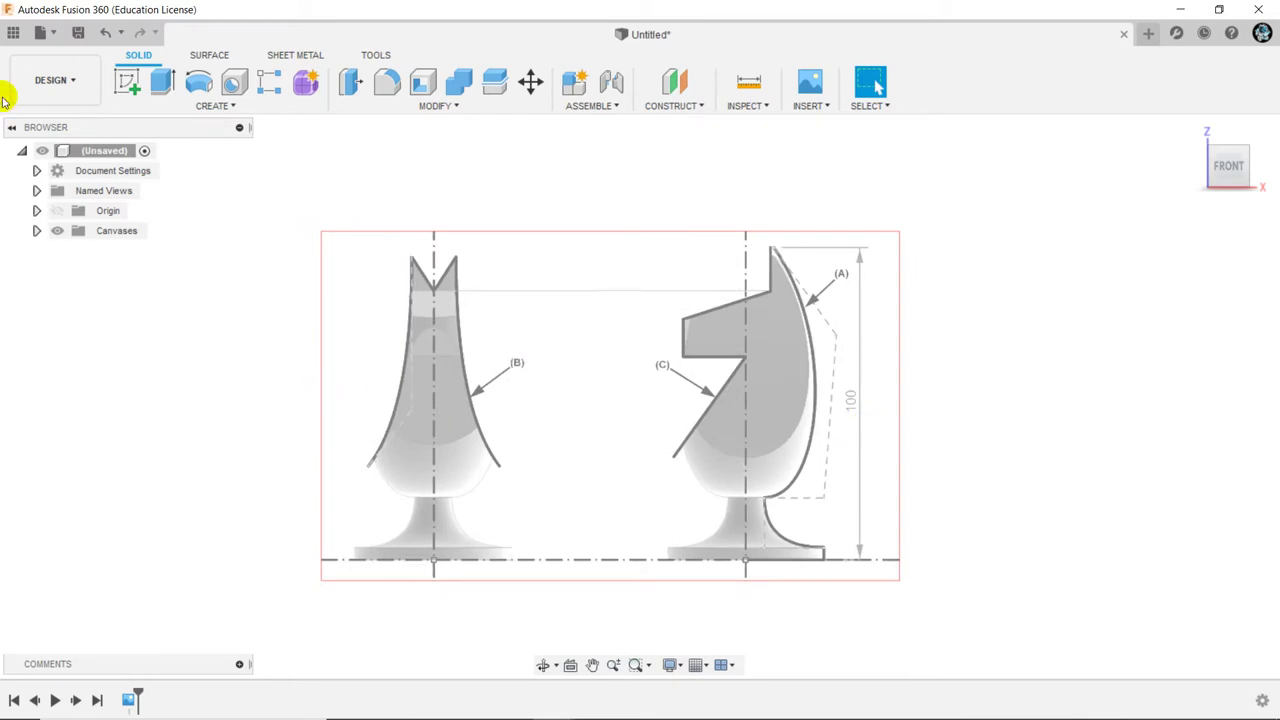
# Calibrate the calutz canvas by picking the 100 dimension's endpoints and entering 100 mm
pyautogui.click(36, 232)
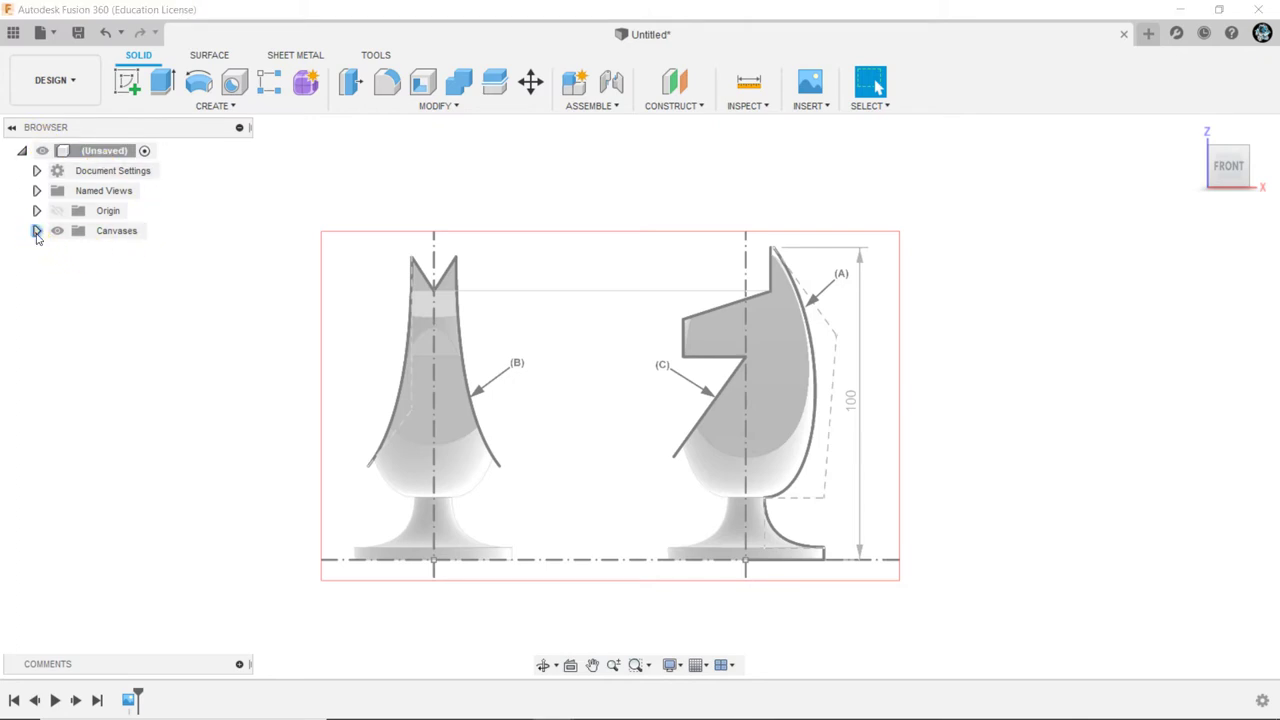
pyautogui.click(80, 252)
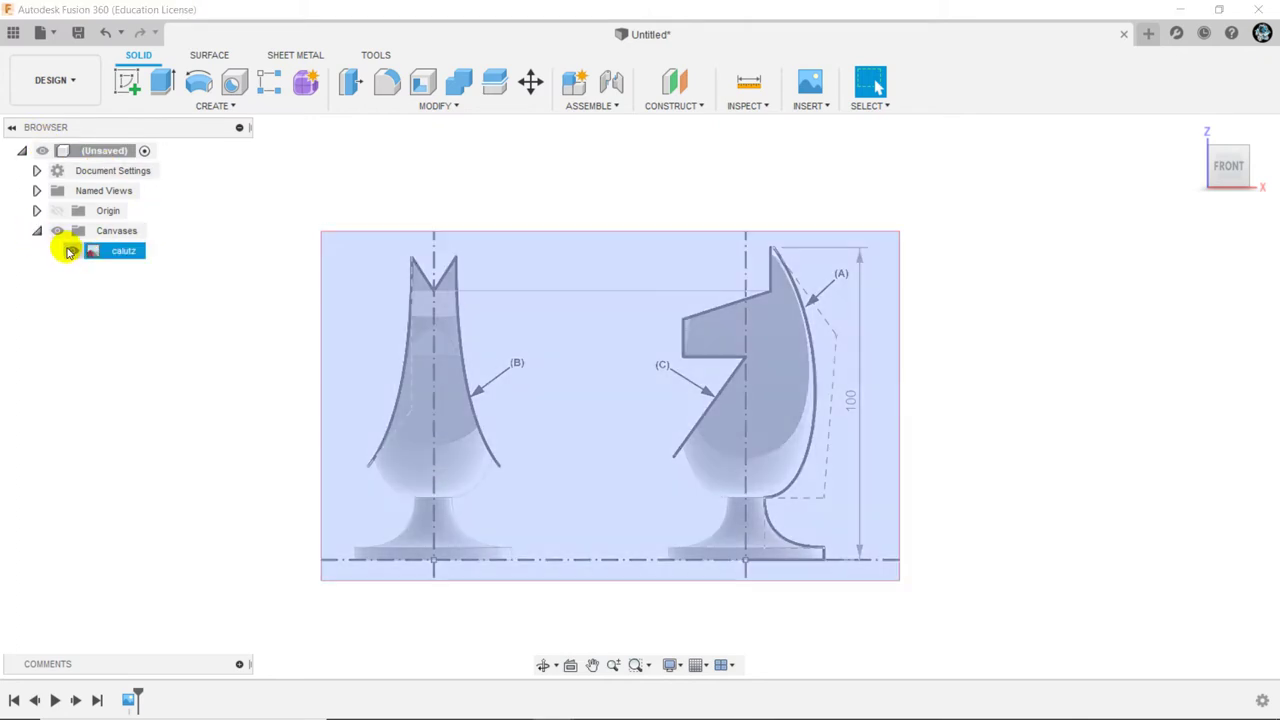
pyautogui.rightClick(123, 252)
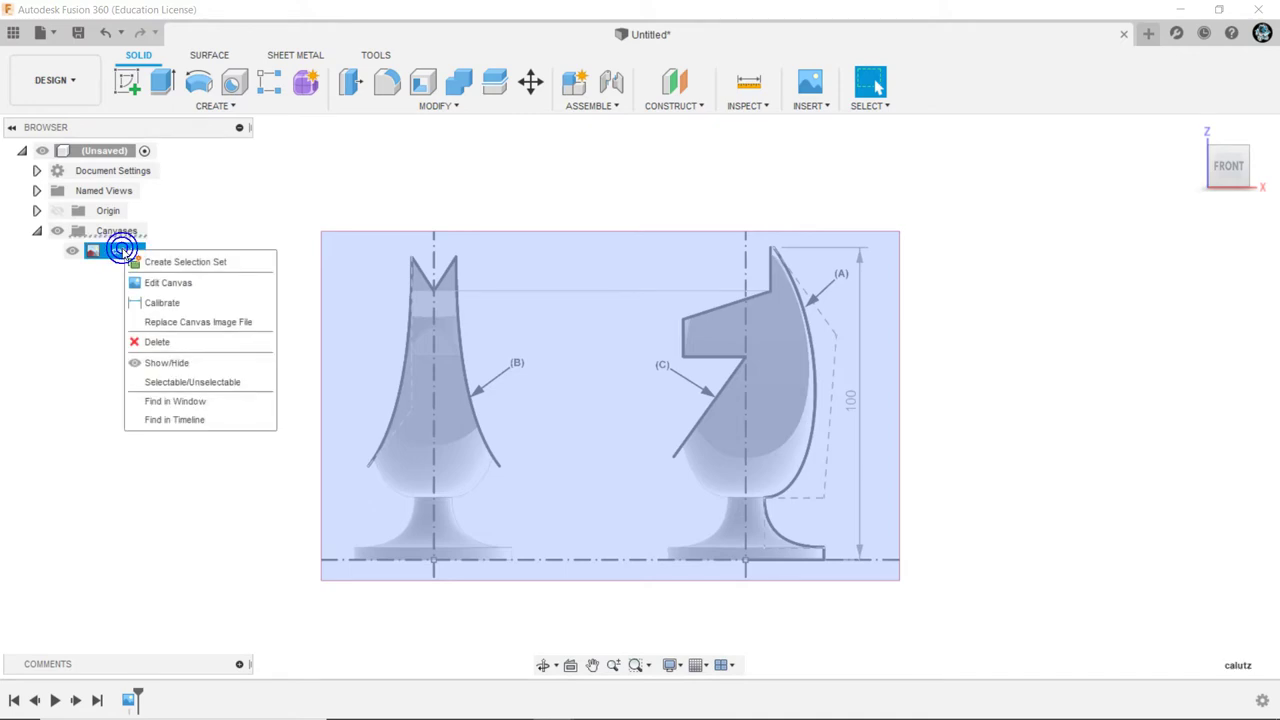
pyautogui.click(160, 304)
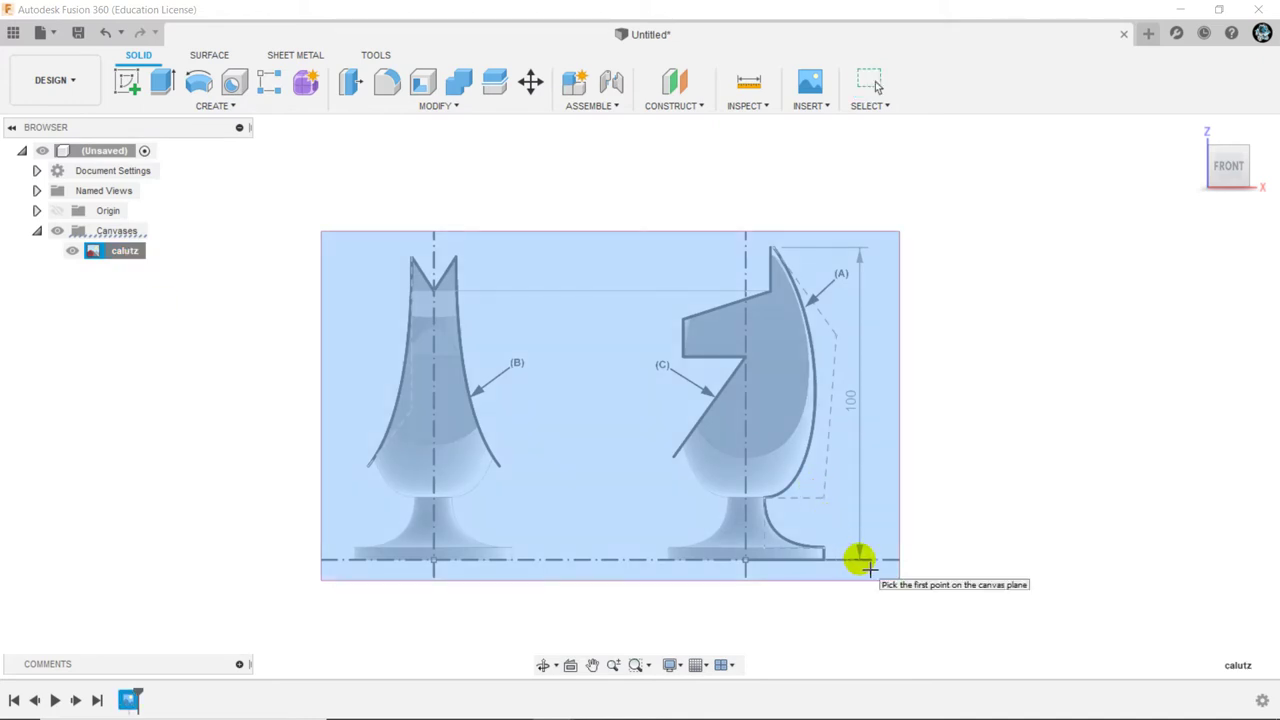
pyautogui.click(860, 560)
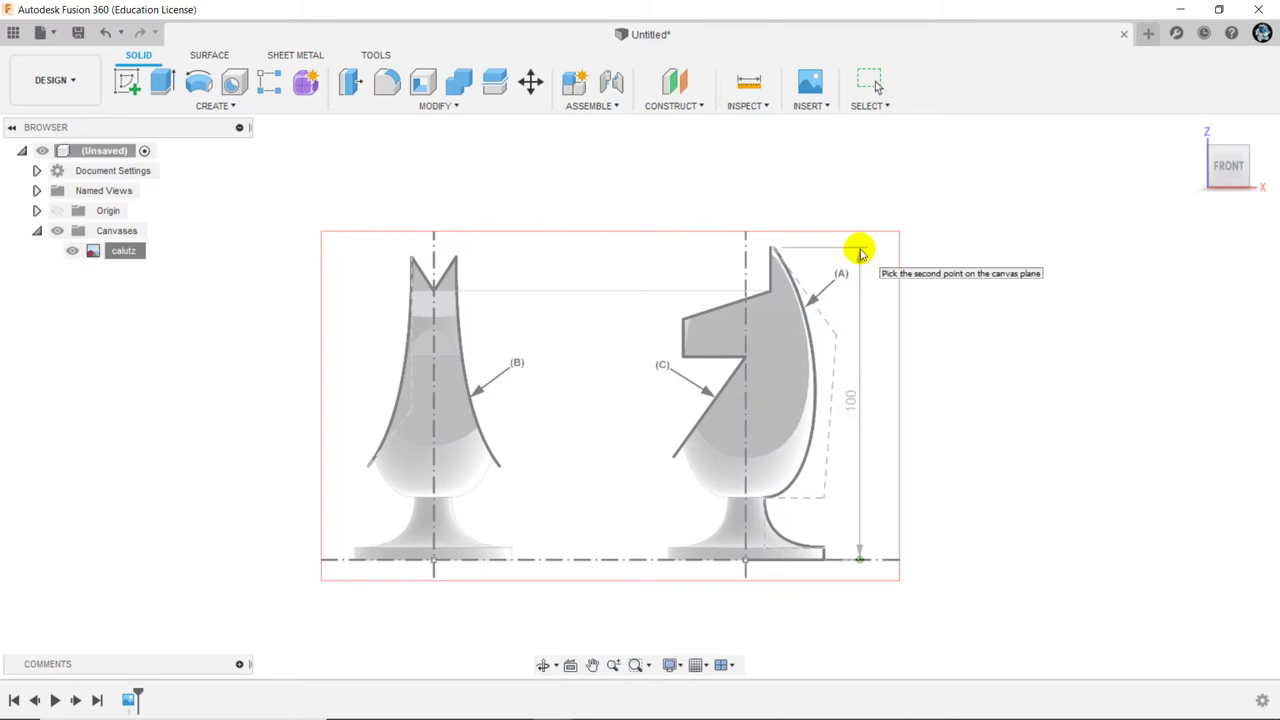
pyautogui.click(860, 249)
pyautogui.click(756, 436)
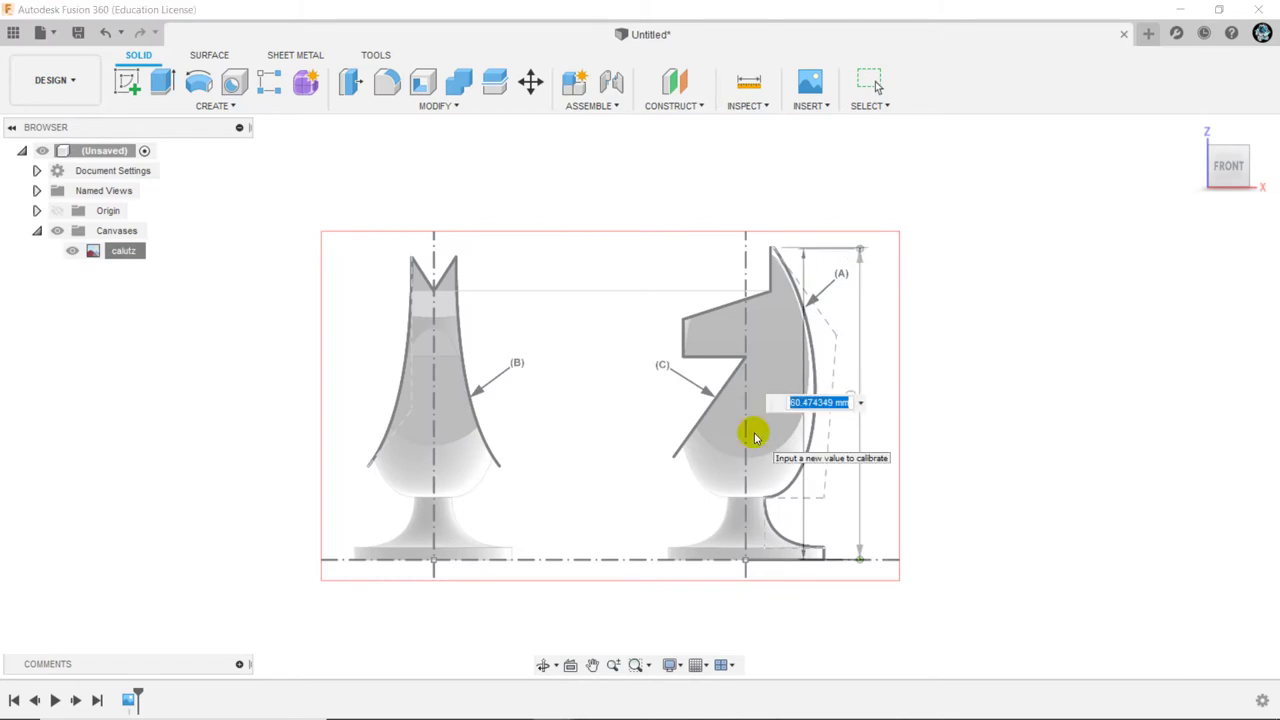
pyautogui.write('100')
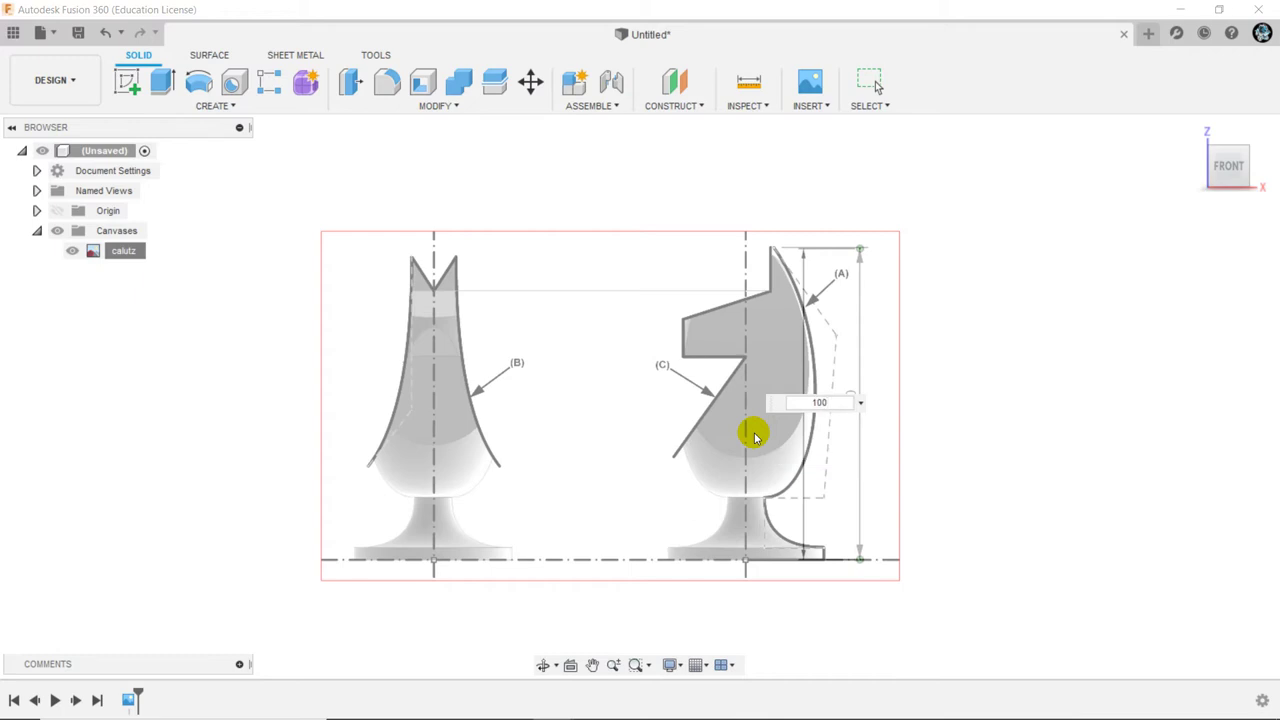
pyautogui.press('Return')
pyautogui.scroll(-1, 705, 425)
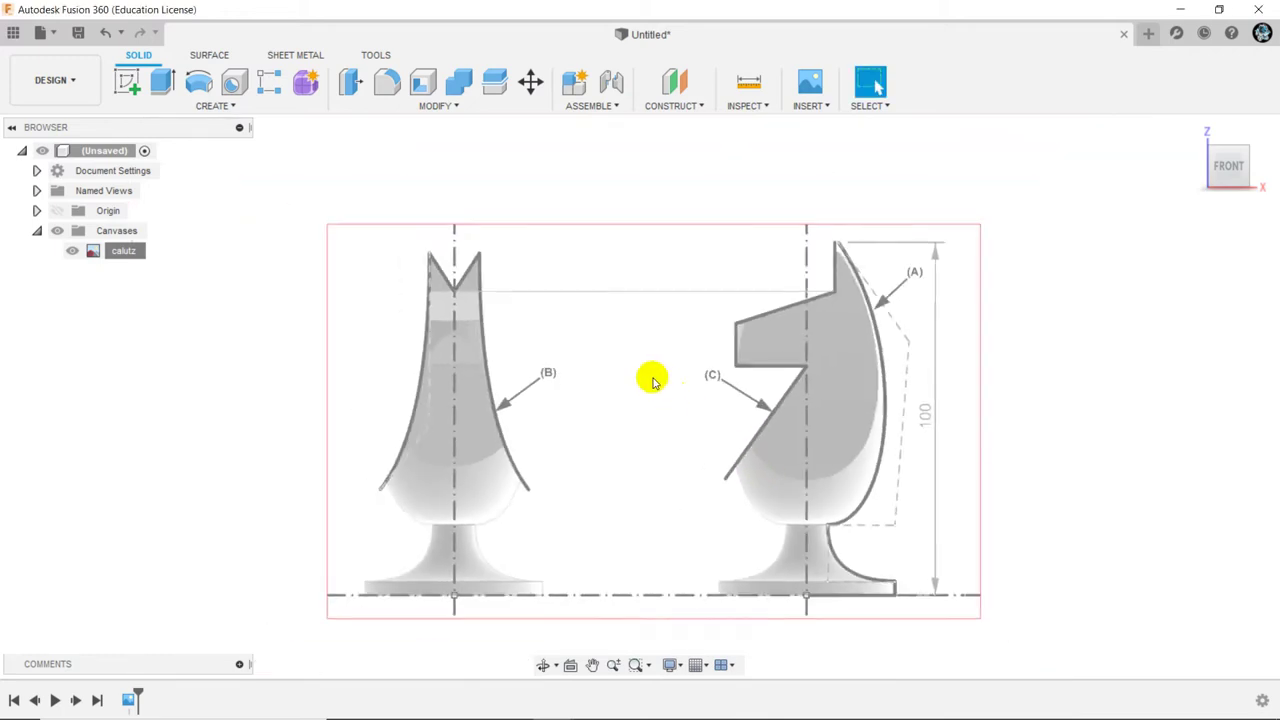
pyautogui.scroll(-1, 654, 376)
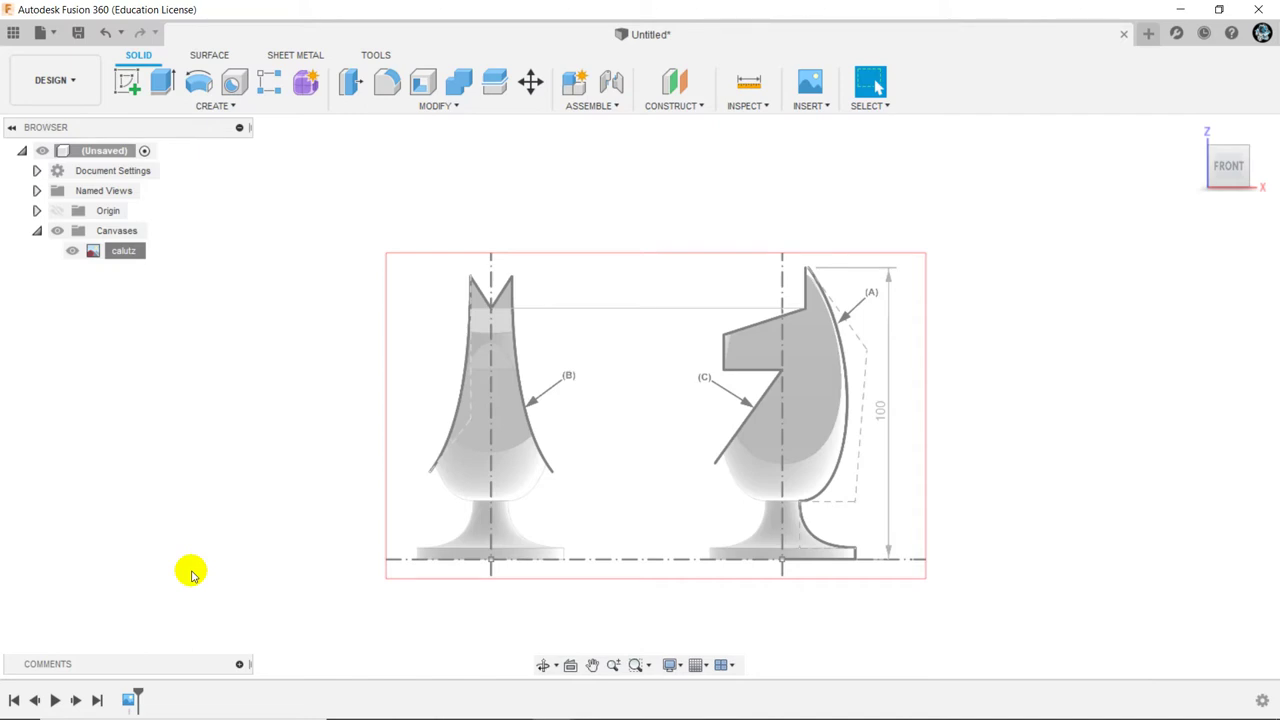
# Move the calutz canvas to offset 27.286 mm X, -62.902 mm Y, putting the knight's base at the origin
pyautogui.doubleClick(131, 701)
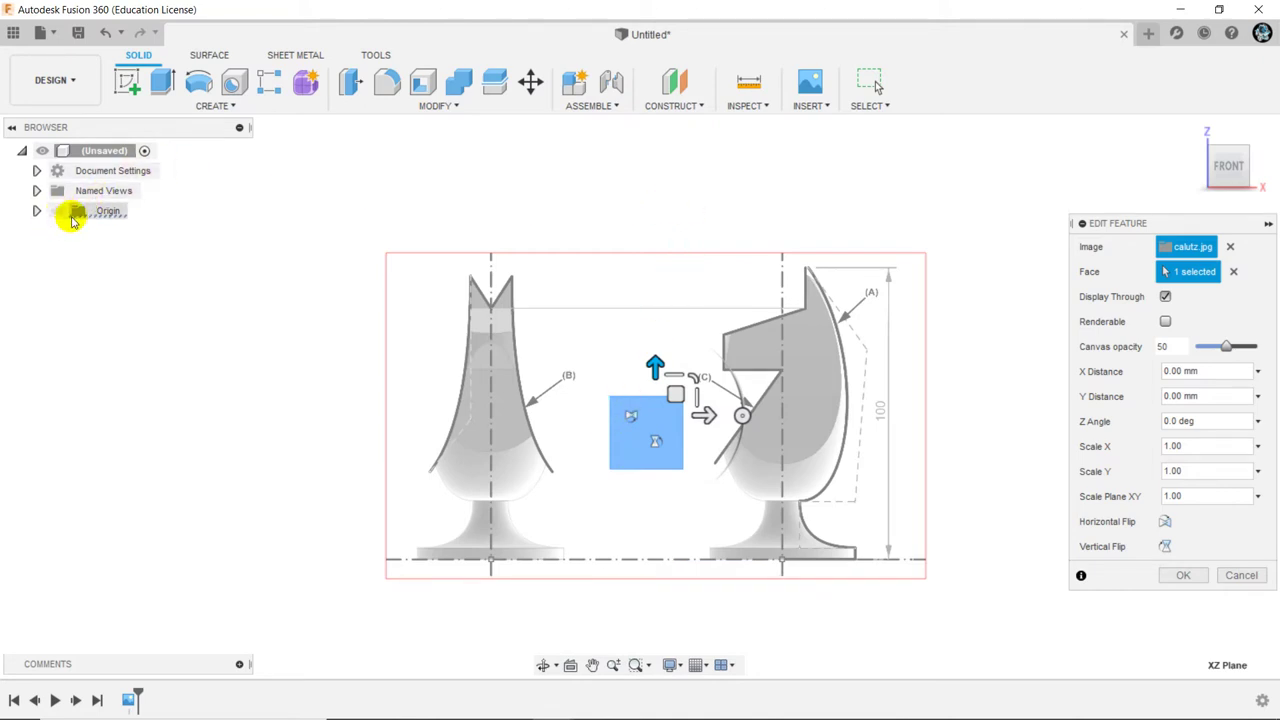
pyautogui.click(36, 210)
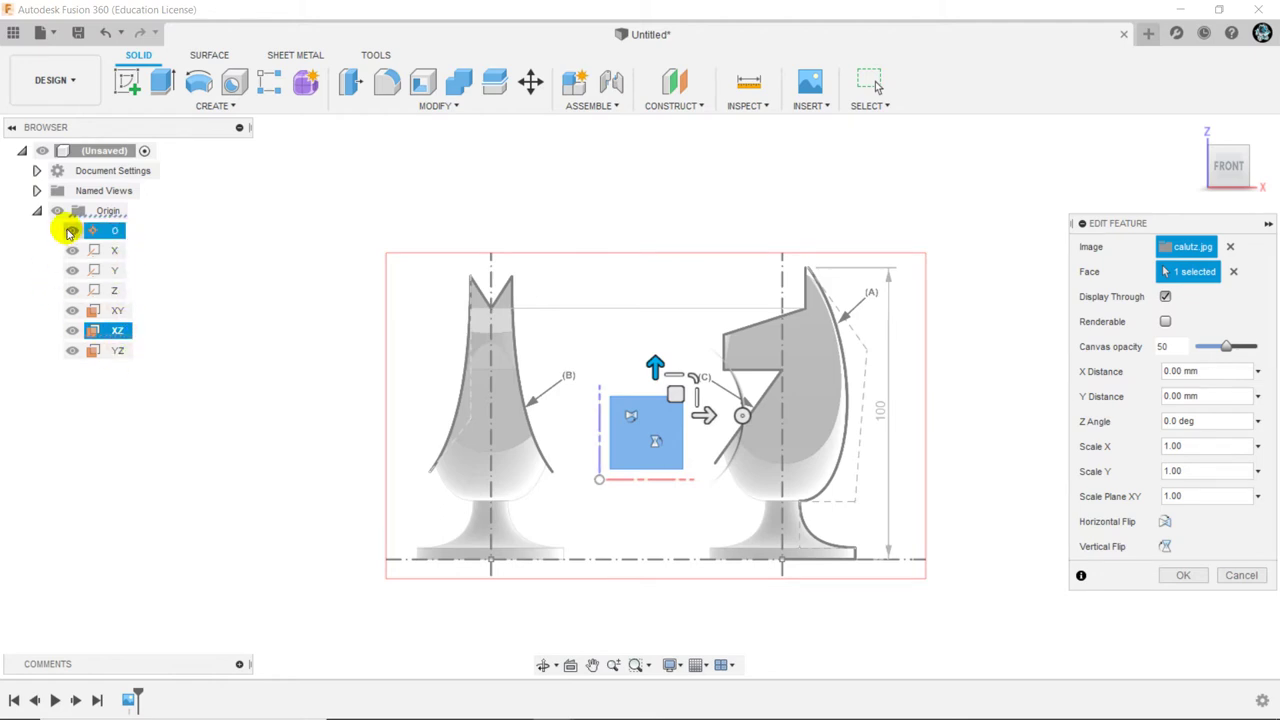
pyautogui.keyDown('ctrl'); pyautogui.click(72, 346); pyautogui.keyUp('ctrl')
pyautogui.keyDown('ctrl'); pyautogui.click(70, 346); pyautogui.keyUp('ctrl')
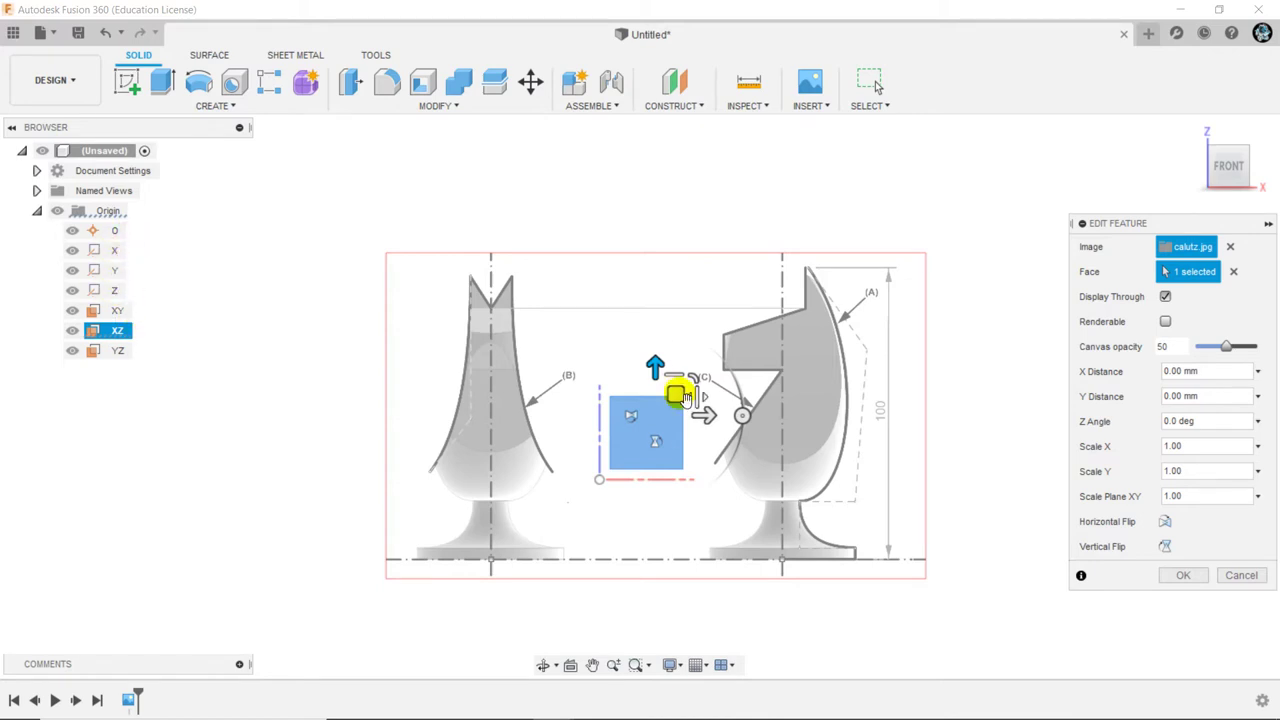
pyautogui.moveTo(675, 394)
pyautogui.mouseDown()
pyautogui.moveTo(665, 412)
pyautogui.moveTo(488, 325)
pyautogui.moveTo(489, 311)
pyautogui.moveTo(500, 318)
pyautogui.mouseUp()
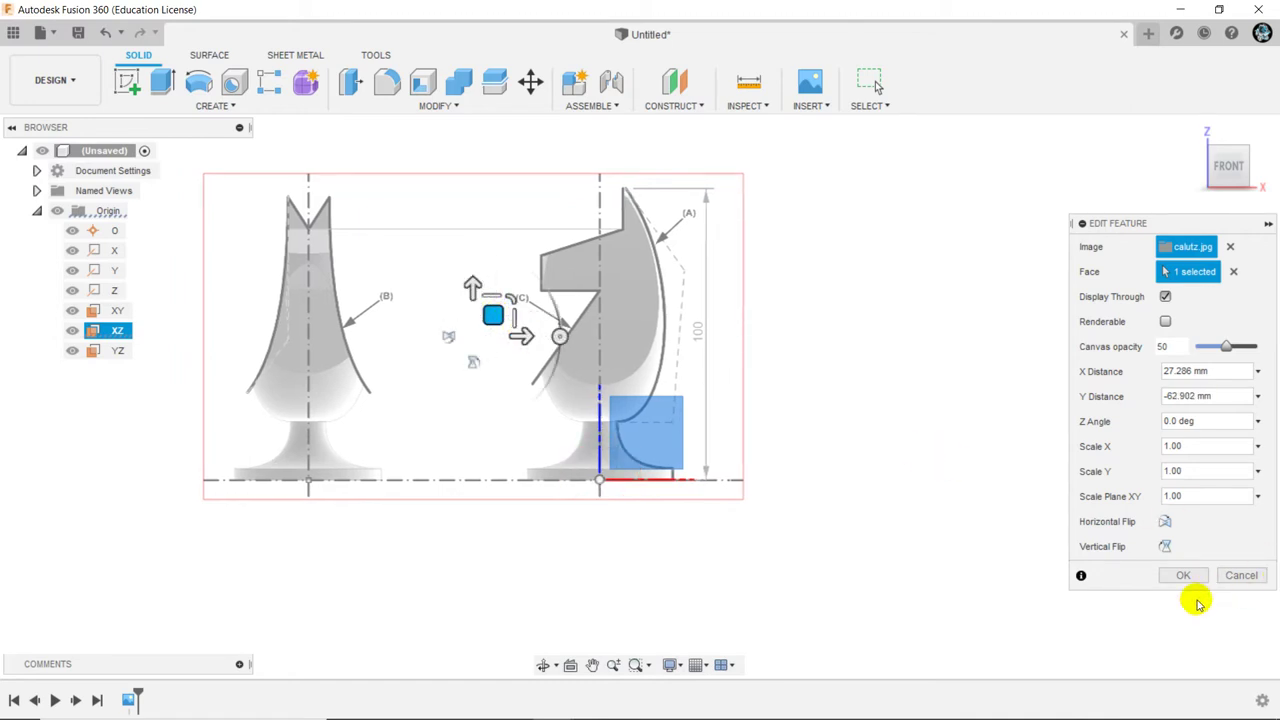
pyautogui.click(1184, 576)
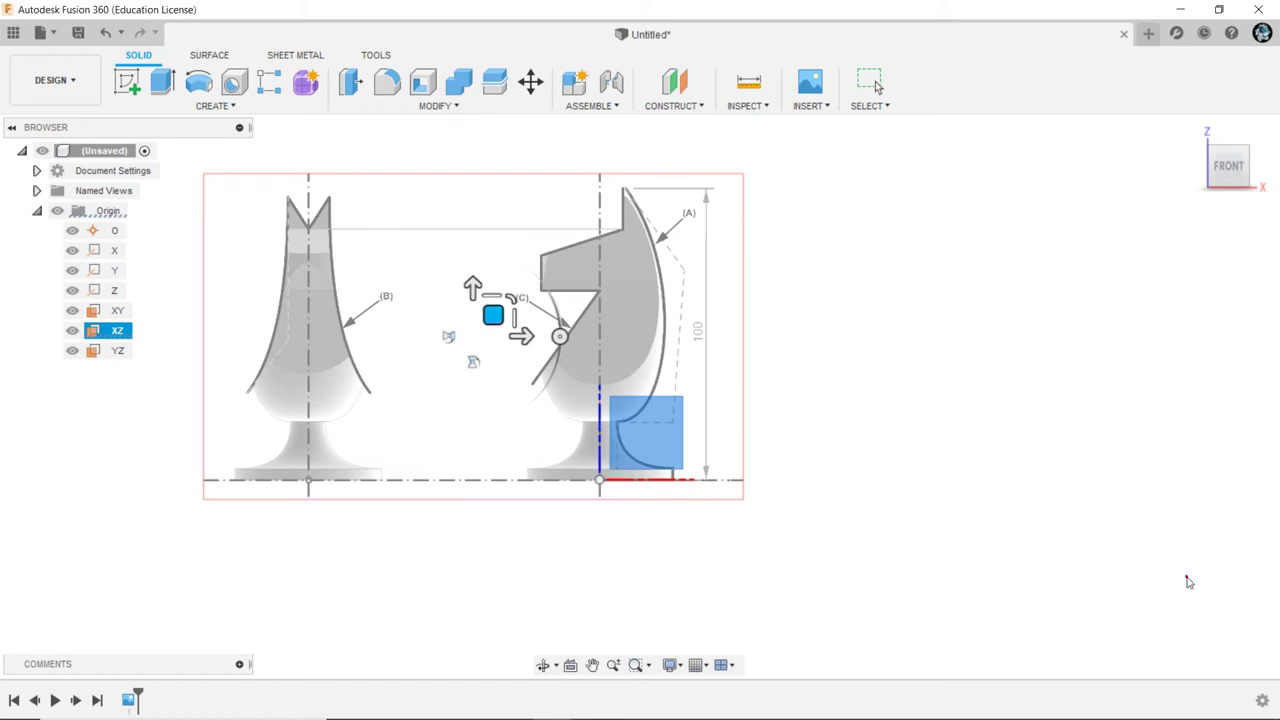
pyautogui.moveTo(887, 476); pyautogui.dragTo(918, 490, button='middle')
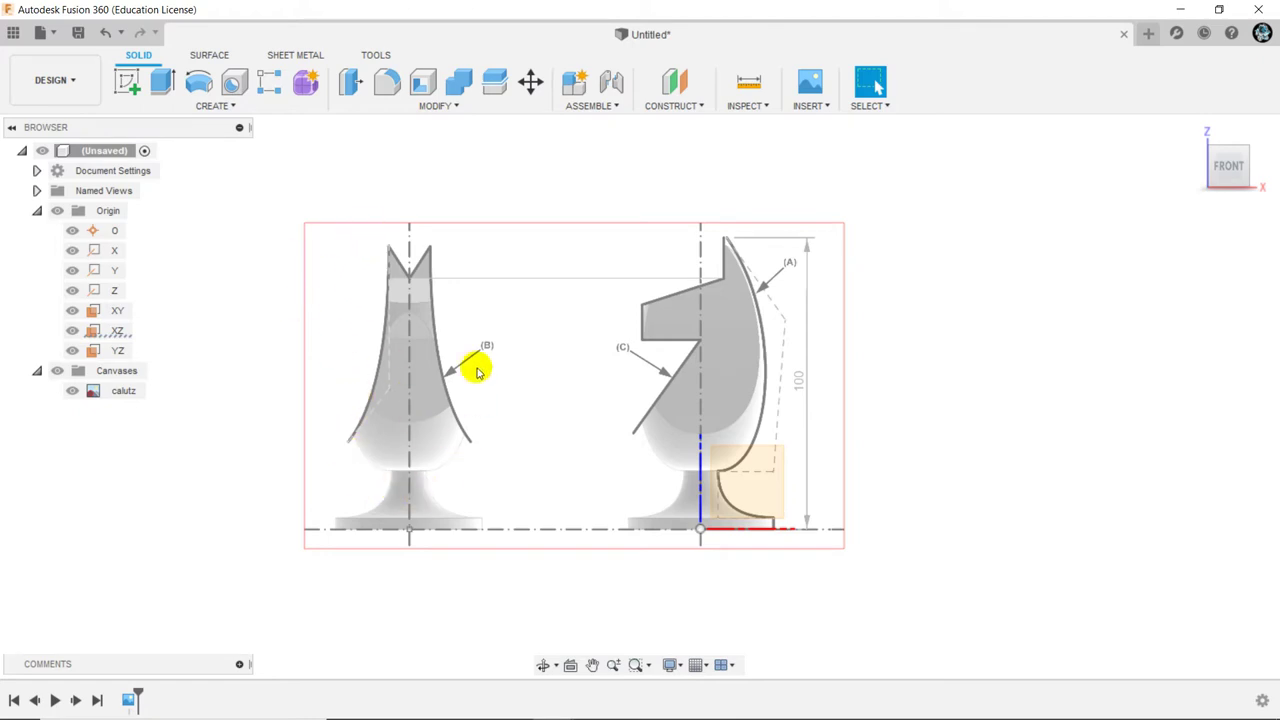
pyautogui.click(1188, 131)
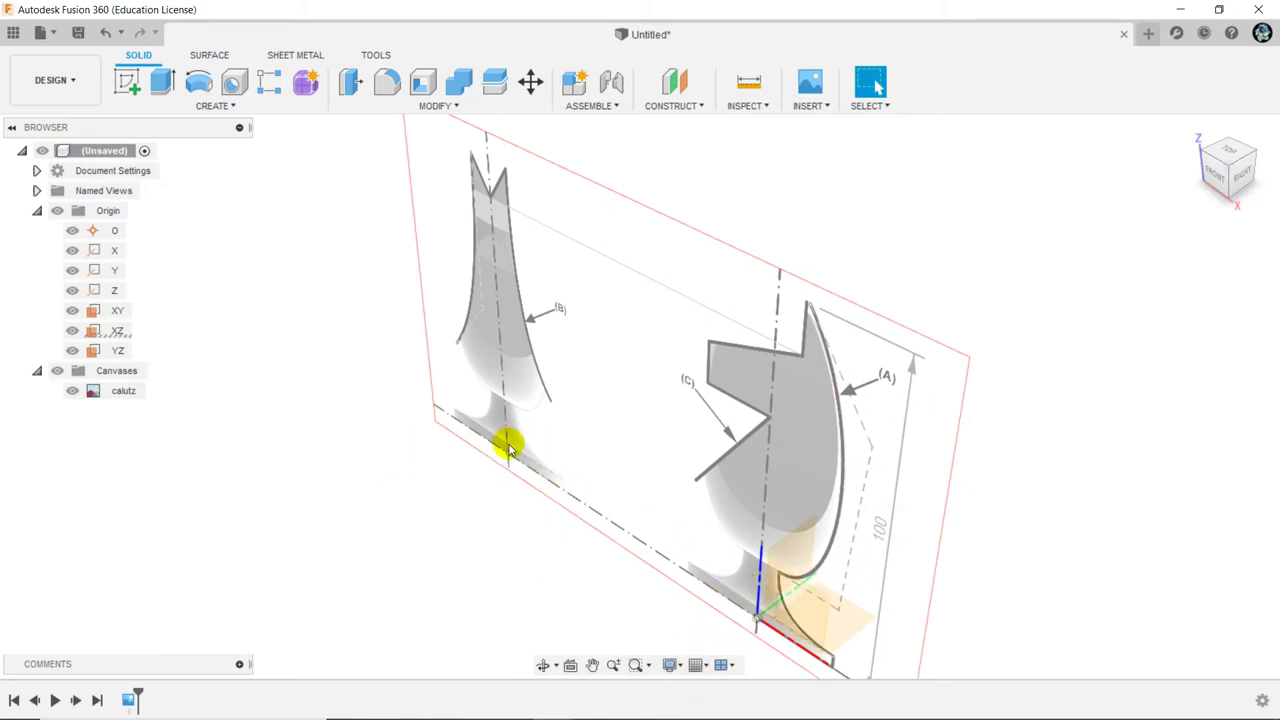
pyautogui.moveTo(584, 436); pyautogui.dragTo(583, 411, button='middle')
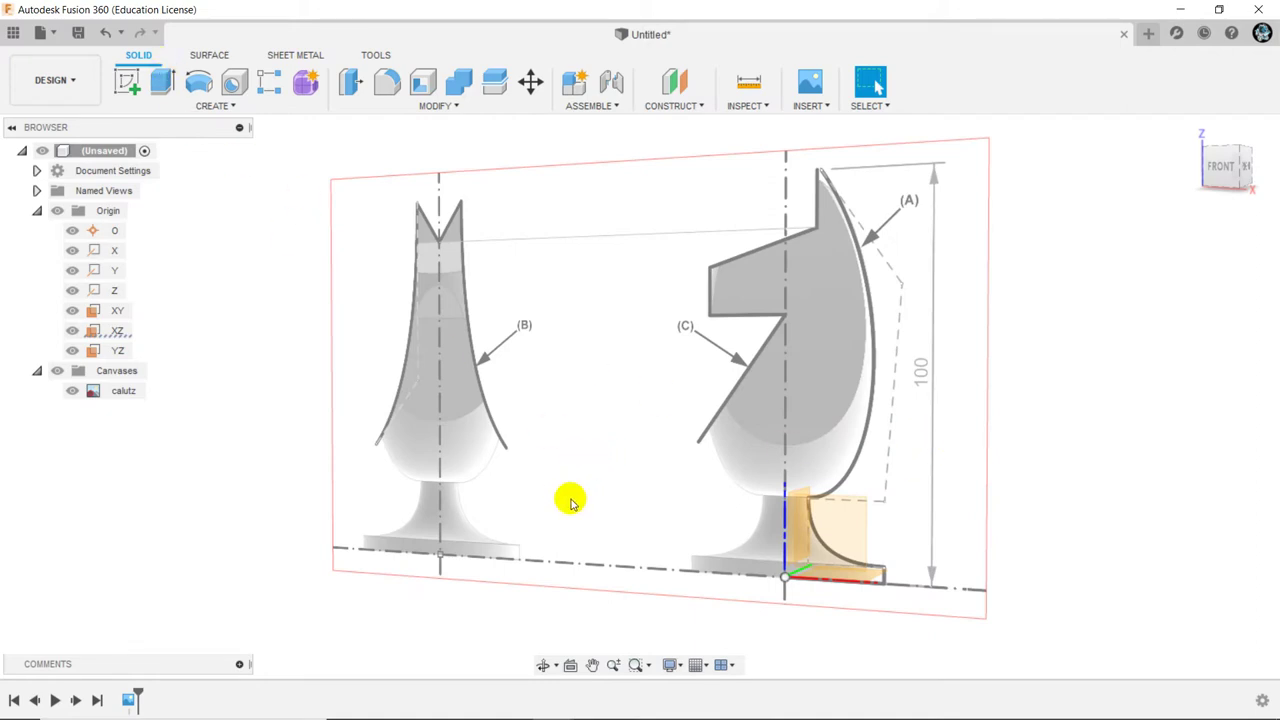
pyautogui.scroll(1, 570, 503)
pyautogui.scroll(-3, 568, 503)
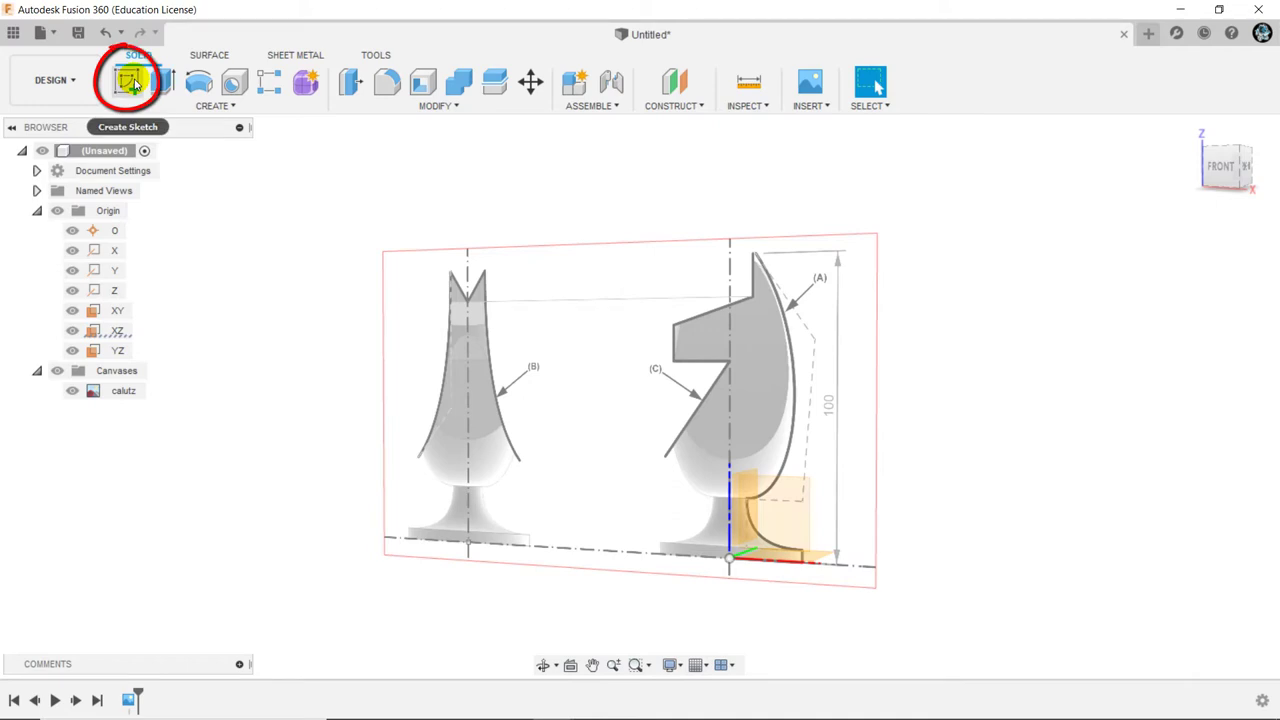
# Launch Create Sketch from the Solid toolbar, leaving it awaiting a sketch plane
pyautogui.click(130, 82)
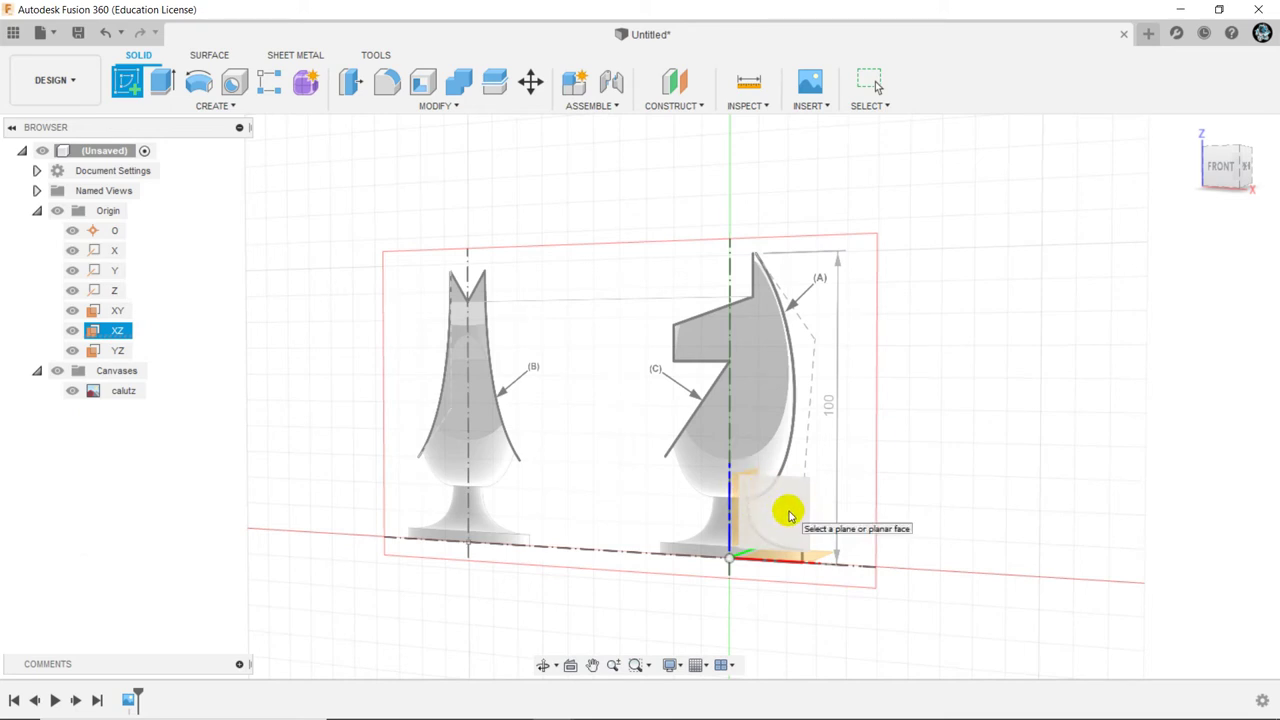
# Start a sketch on the XZ plane, view it from the front, and choose the Line tool
pyautogui.click(789, 515)
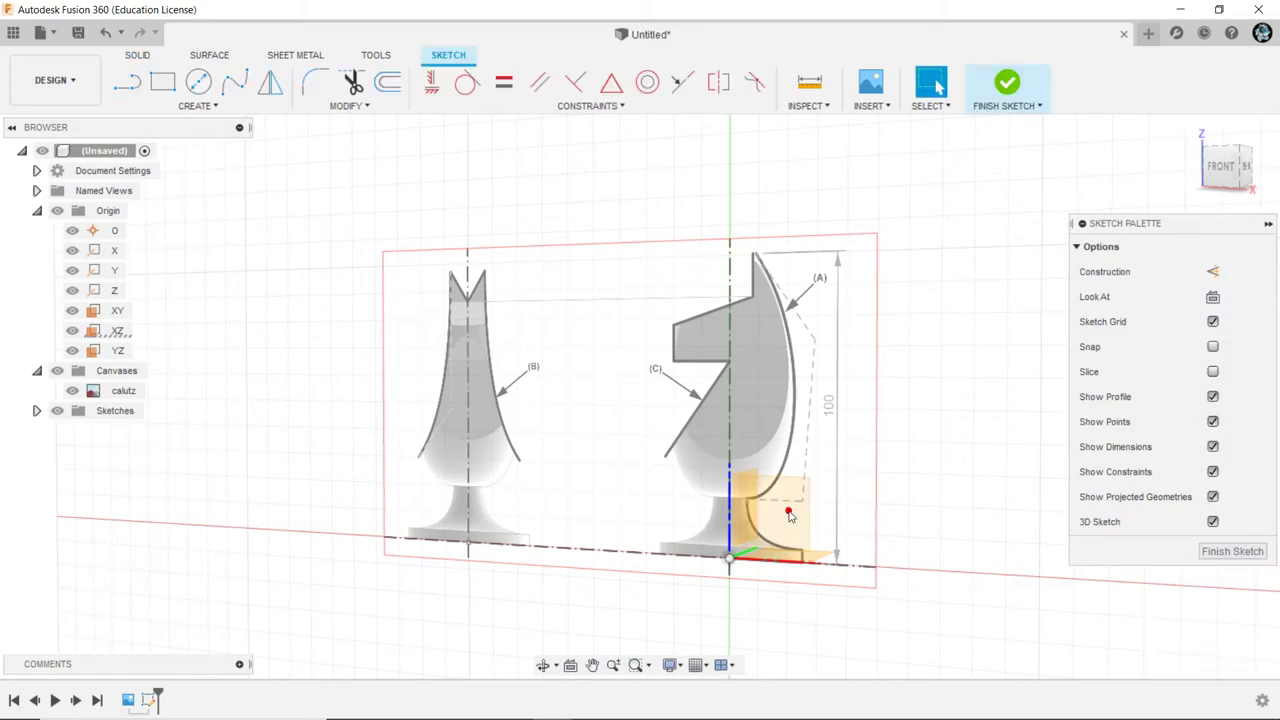
pyautogui.moveTo(1222, 166)
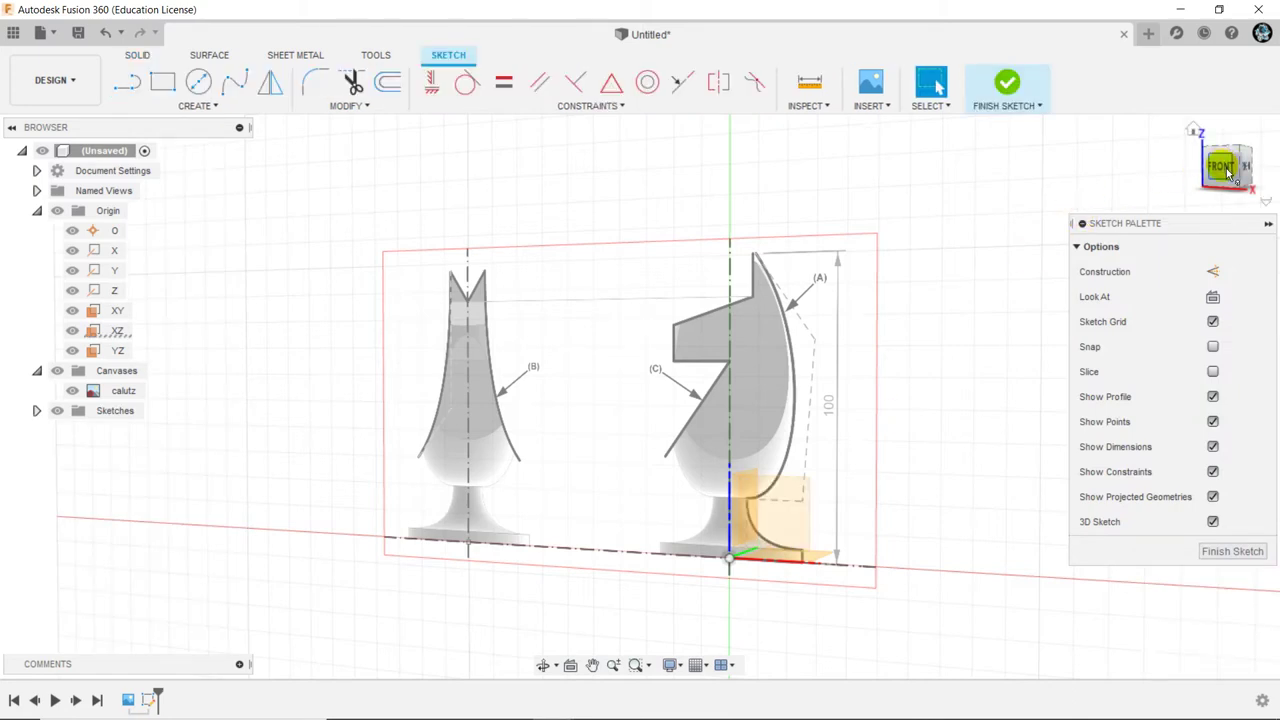
pyautogui.click(1228, 172)
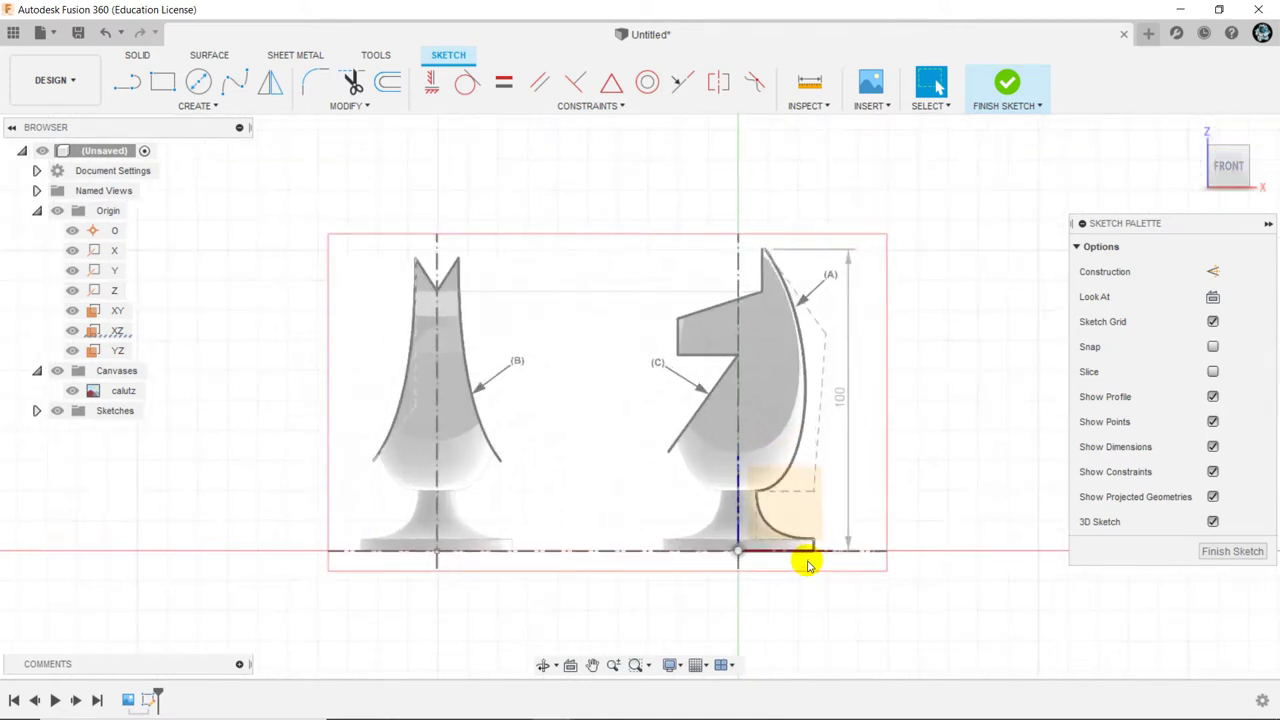
pyautogui.scroll(5, 806, 560)
pyautogui.scroll(-1, 740, 610)
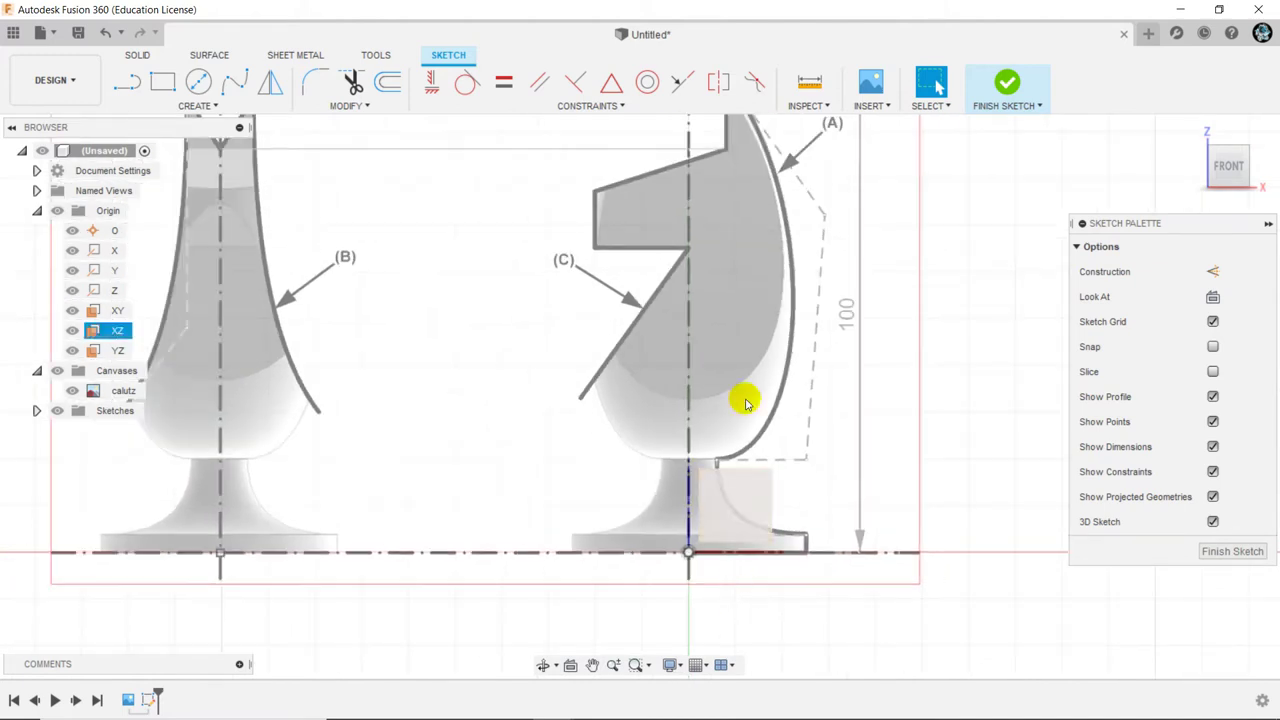
pyautogui.moveTo(745, 398)
pyautogui.mouseDown(button='middle')
pyautogui.moveTo(706, 429)
pyautogui.moveTo(745, 467)
pyautogui.mouseUp(button='middle')
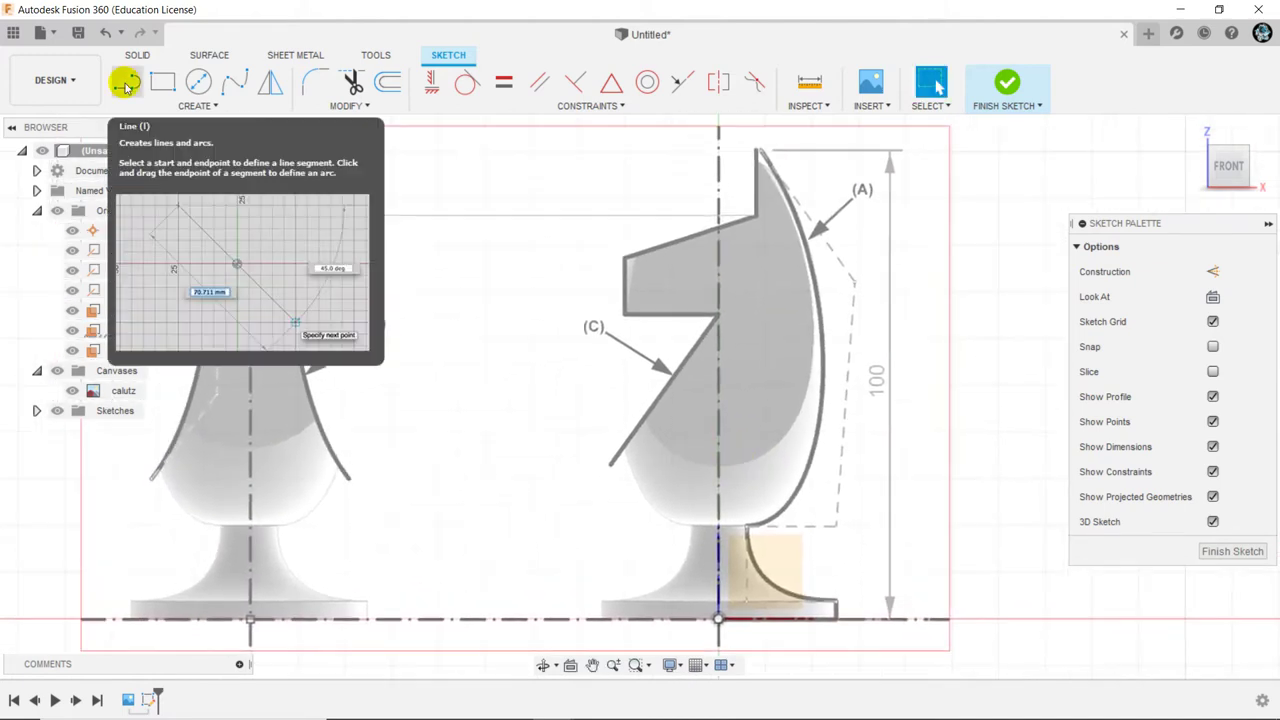
pyautogui.click(208, 107)
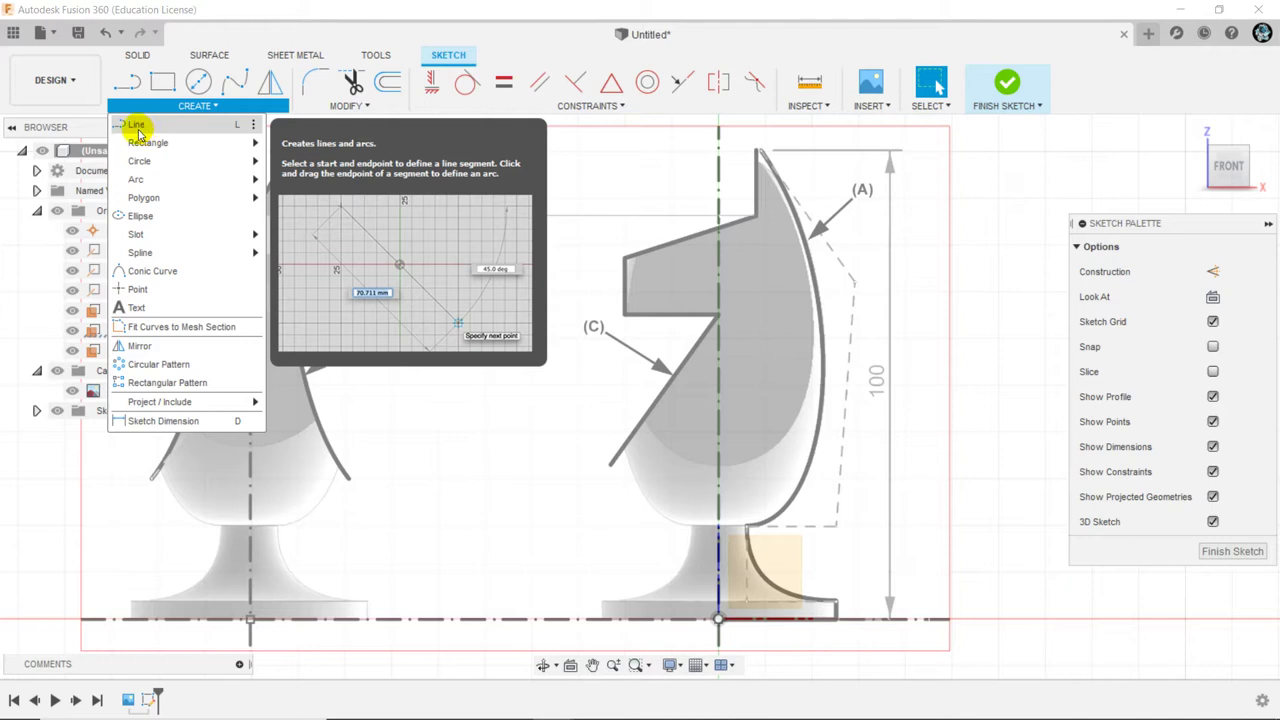
pyautogui.click(136, 126)
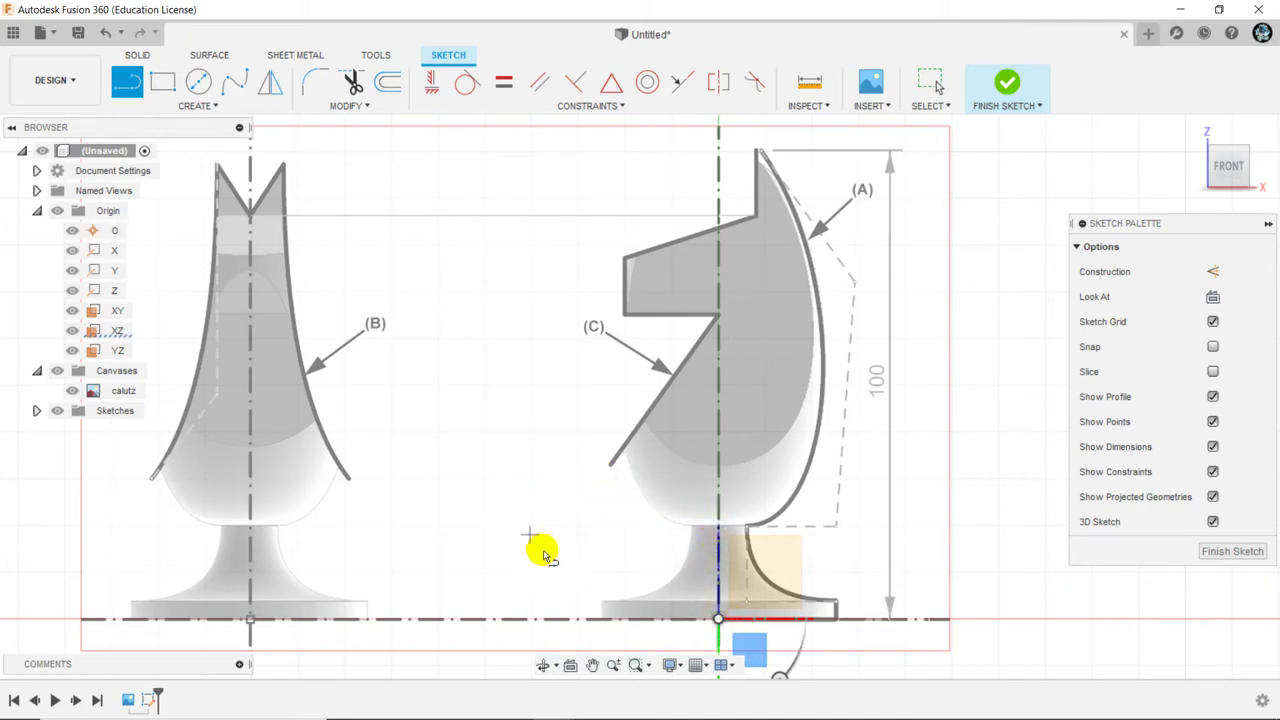
# Check the grid and snap options, leaving them unchanged
pyautogui.press('Escape')
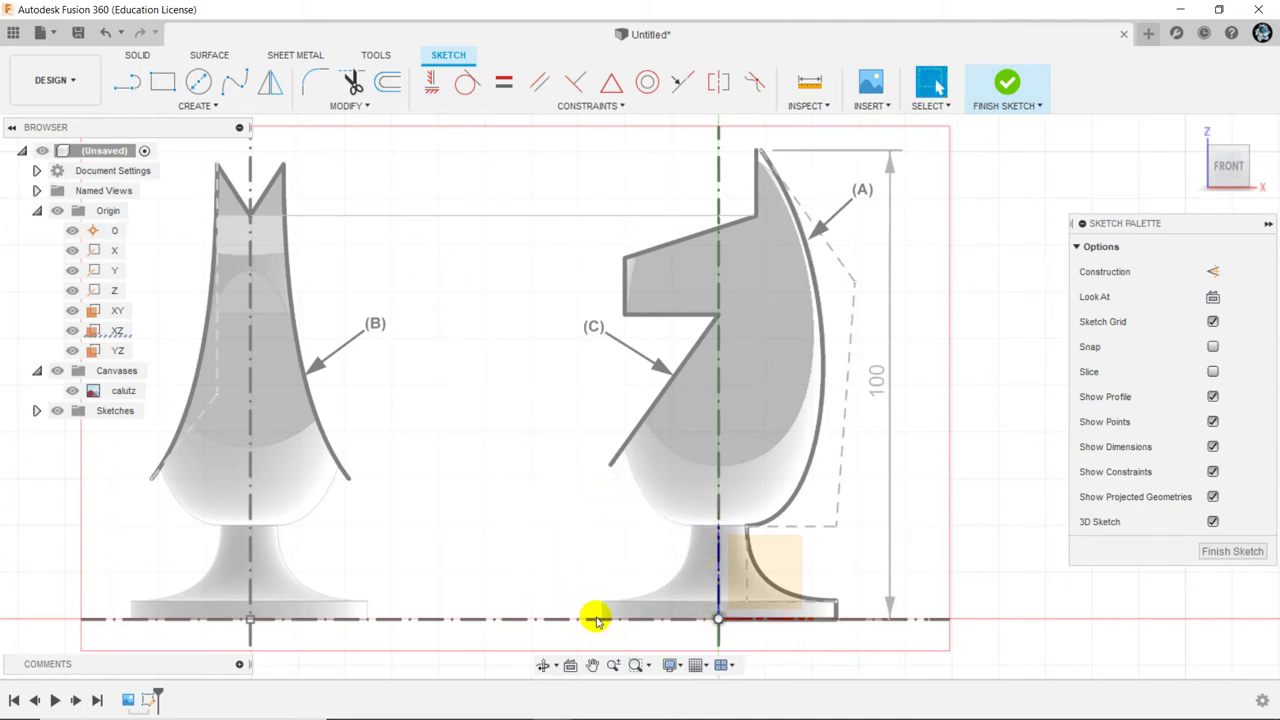
pyautogui.click(707, 667)
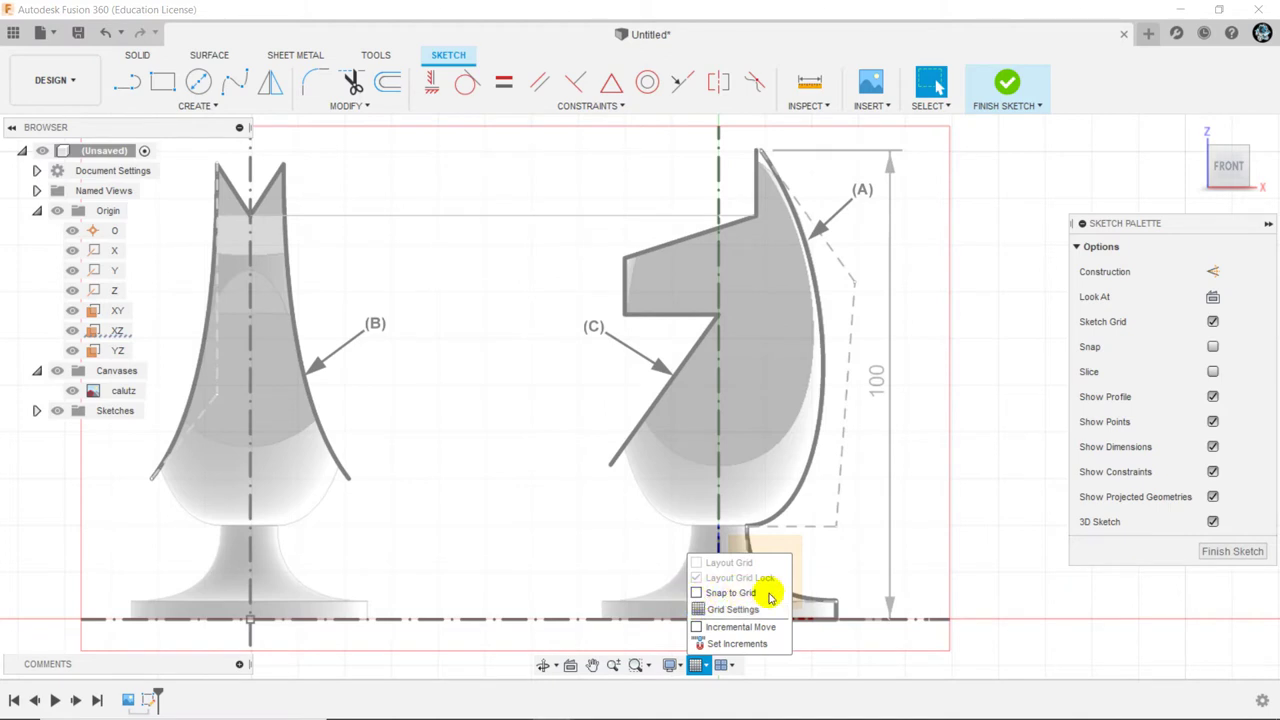
pyautogui.click(563, 538)
# Draw a horizontal base line from the origin, then a short vertical line up from its end
pyautogui.press('l')
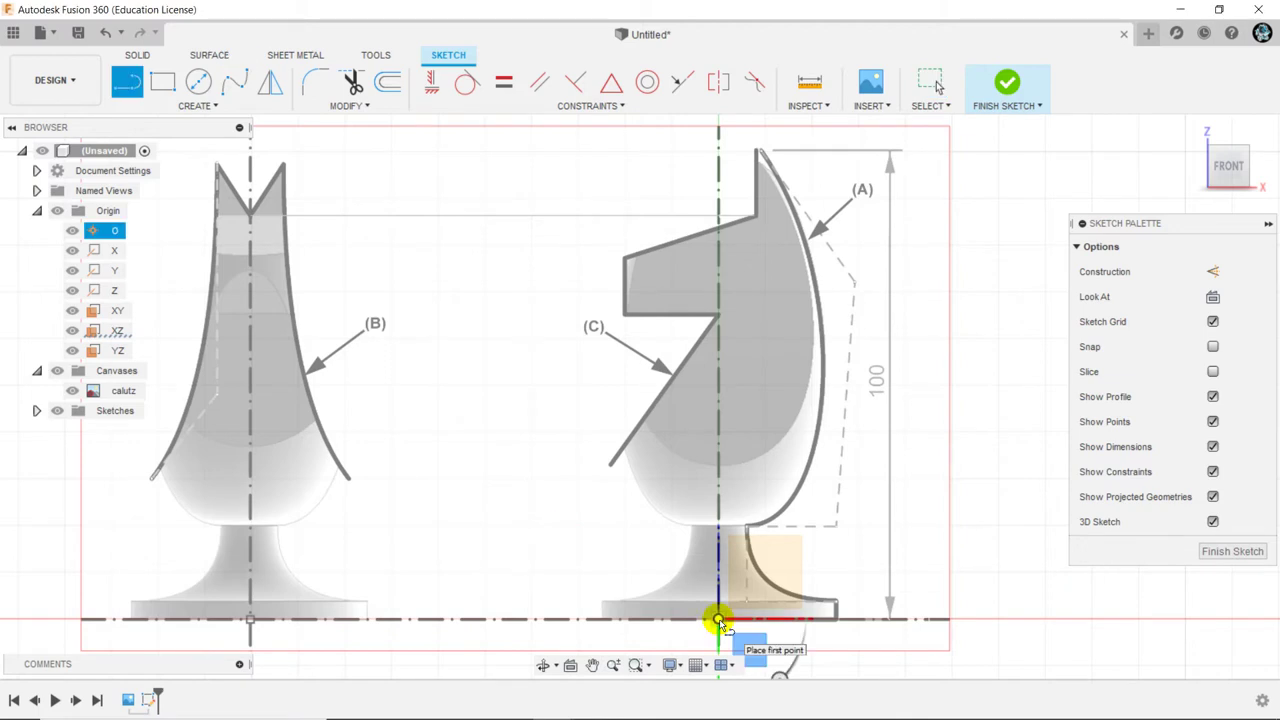
pyautogui.click(718, 619)
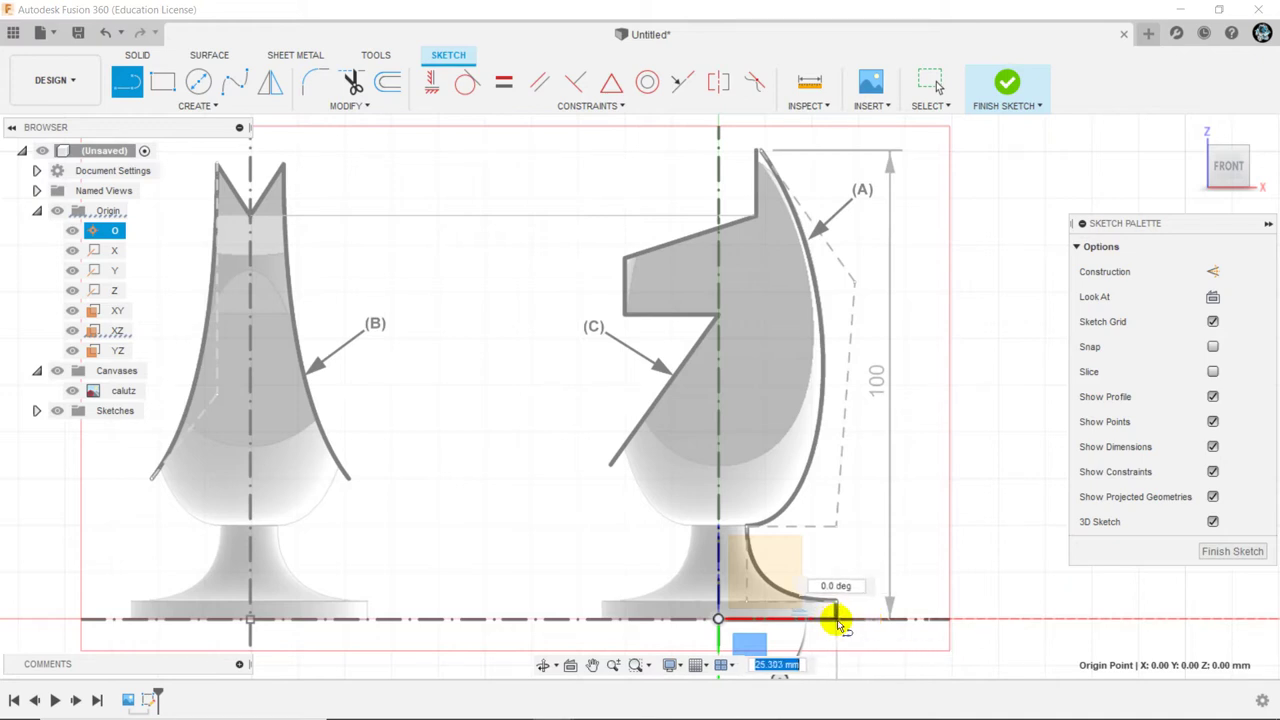
pyautogui.click(838, 619)
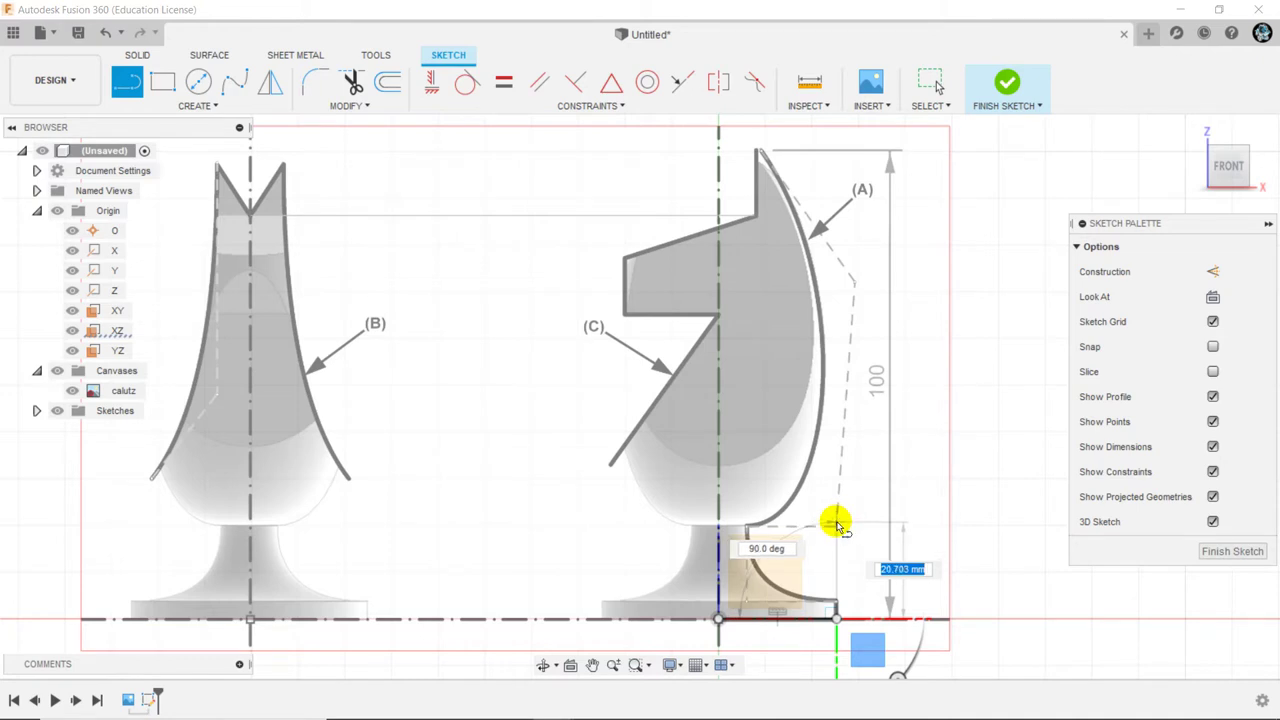
pyautogui.click(837, 602)
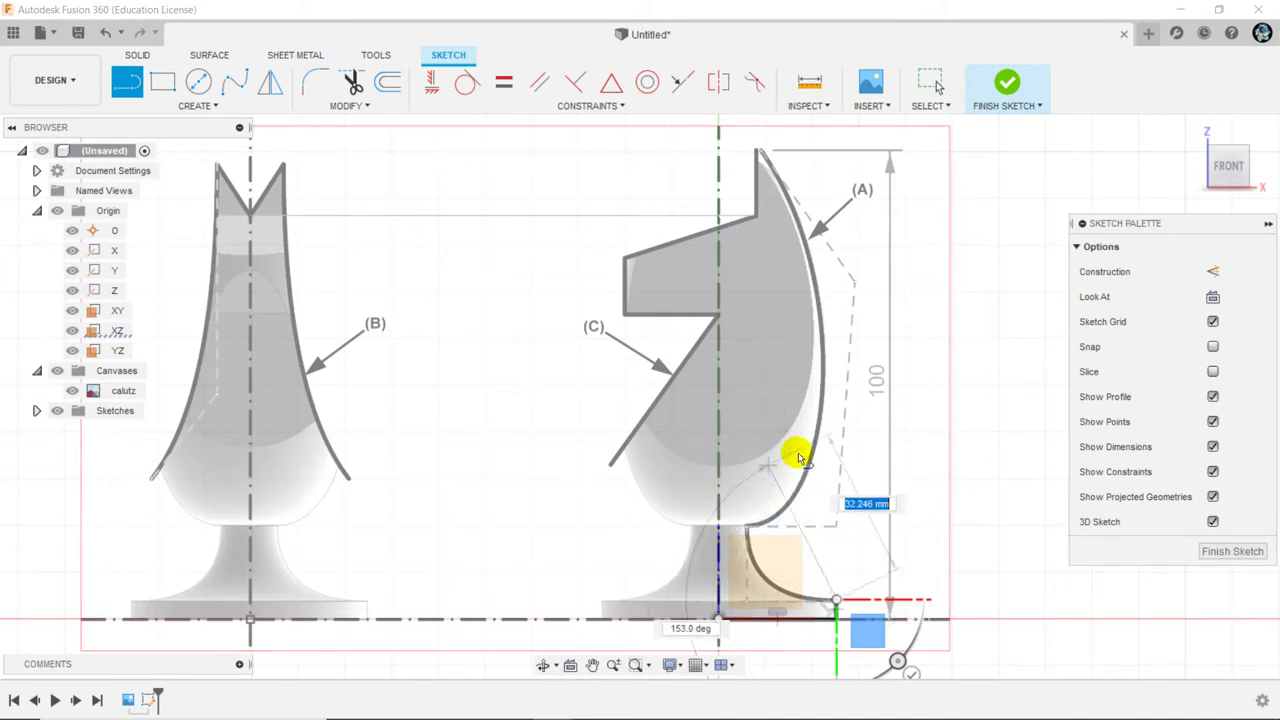
pyautogui.rightClick(921, 411)
pyautogui.click(988, 409)
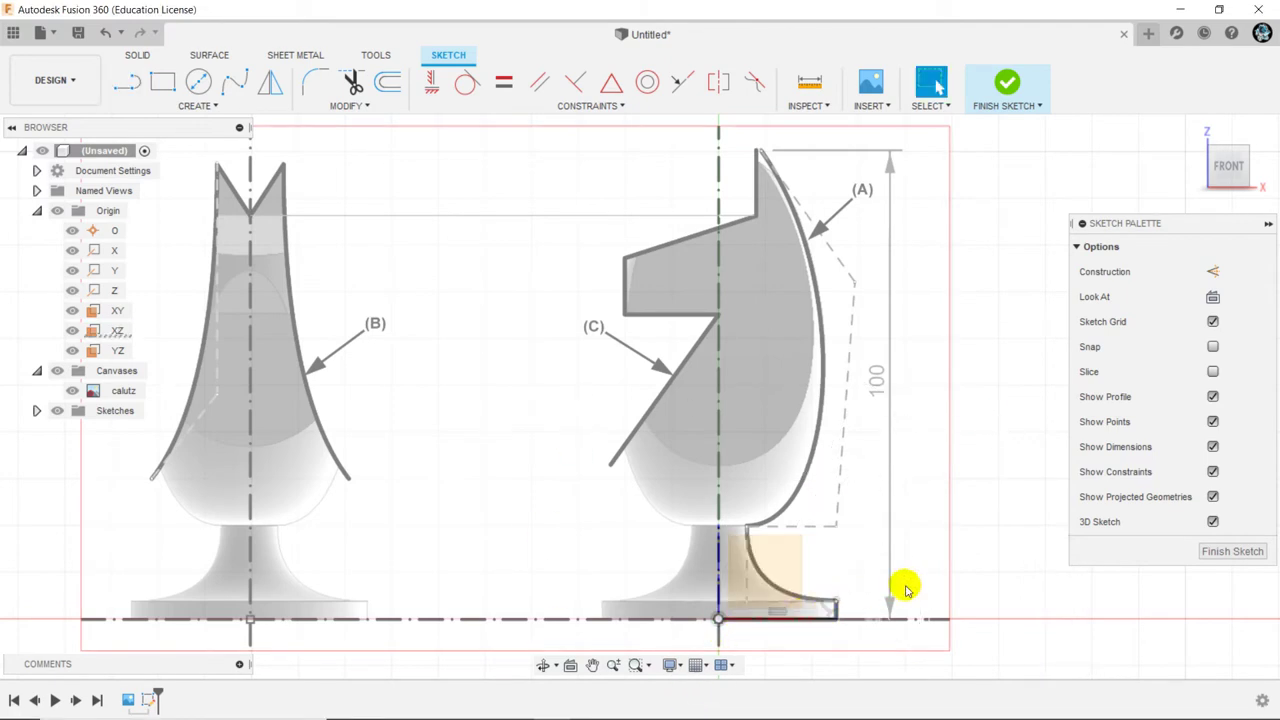
pyautogui.scroll(-1, 905, 588)
pyautogui.scroll(3, 890, 590)
pyautogui.scroll(2, 871, 594)
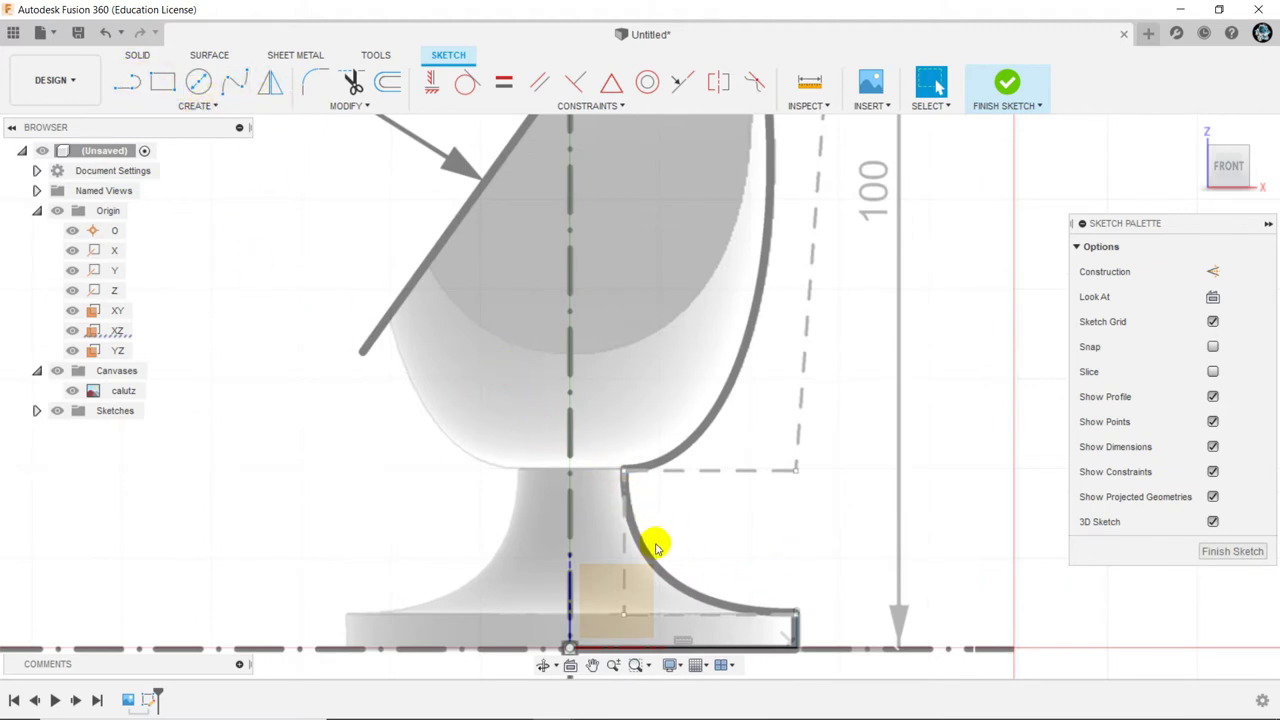
# Draw a concave 3-point arc from the base's upper right corner to the neck corner
pyautogui.click(214, 108)
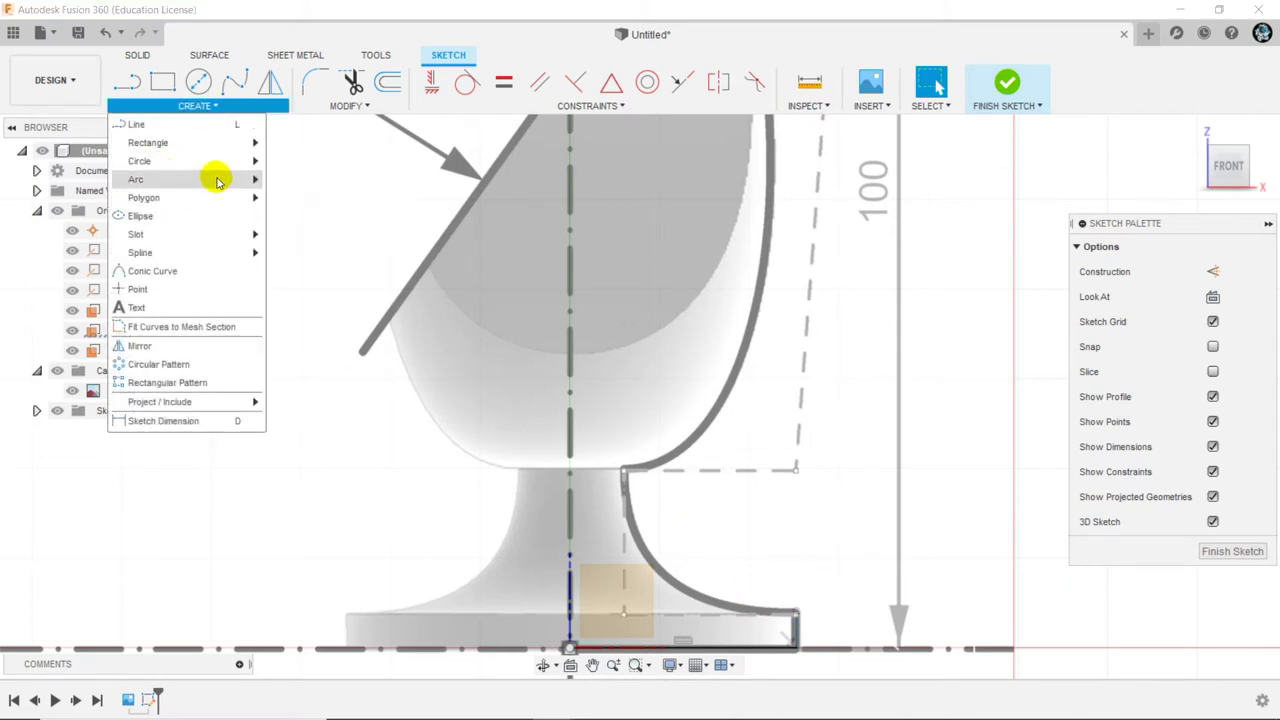
pyautogui.moveTo(150, 179)
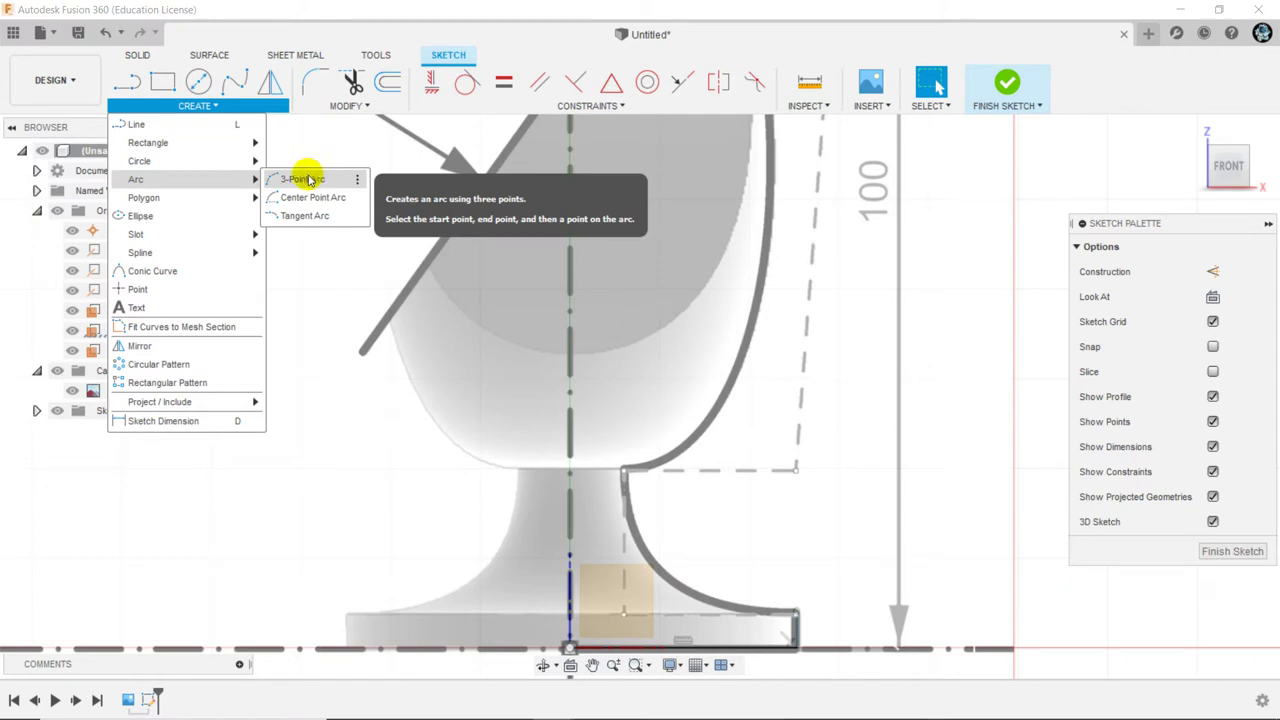
pyautogui.click(306, 179)
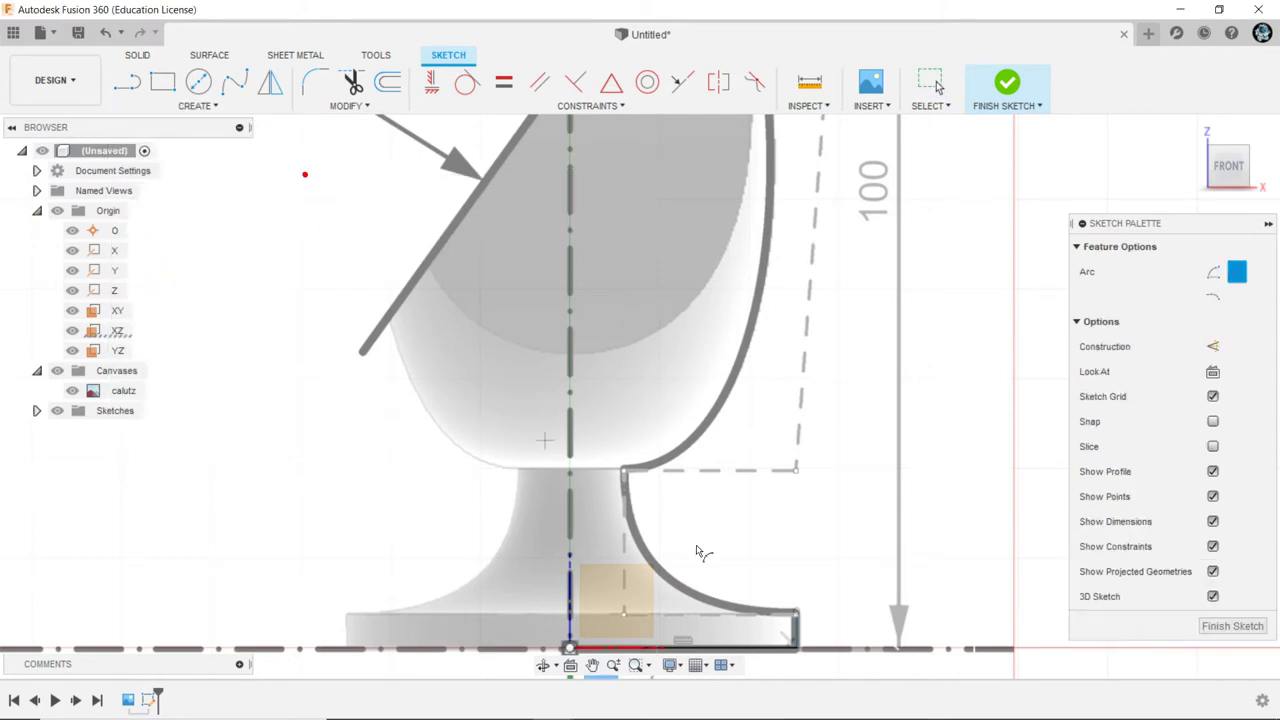
pyautogui.click(797, 612)
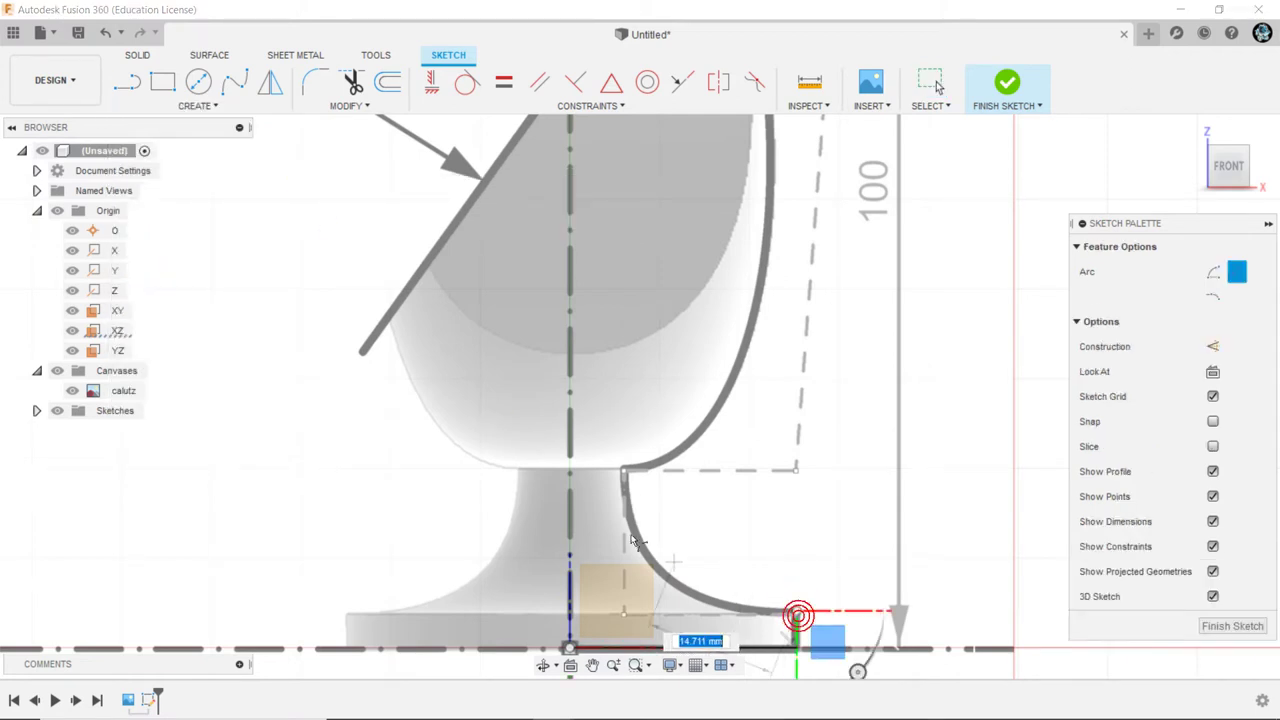
pyautogui.click(622, 470)
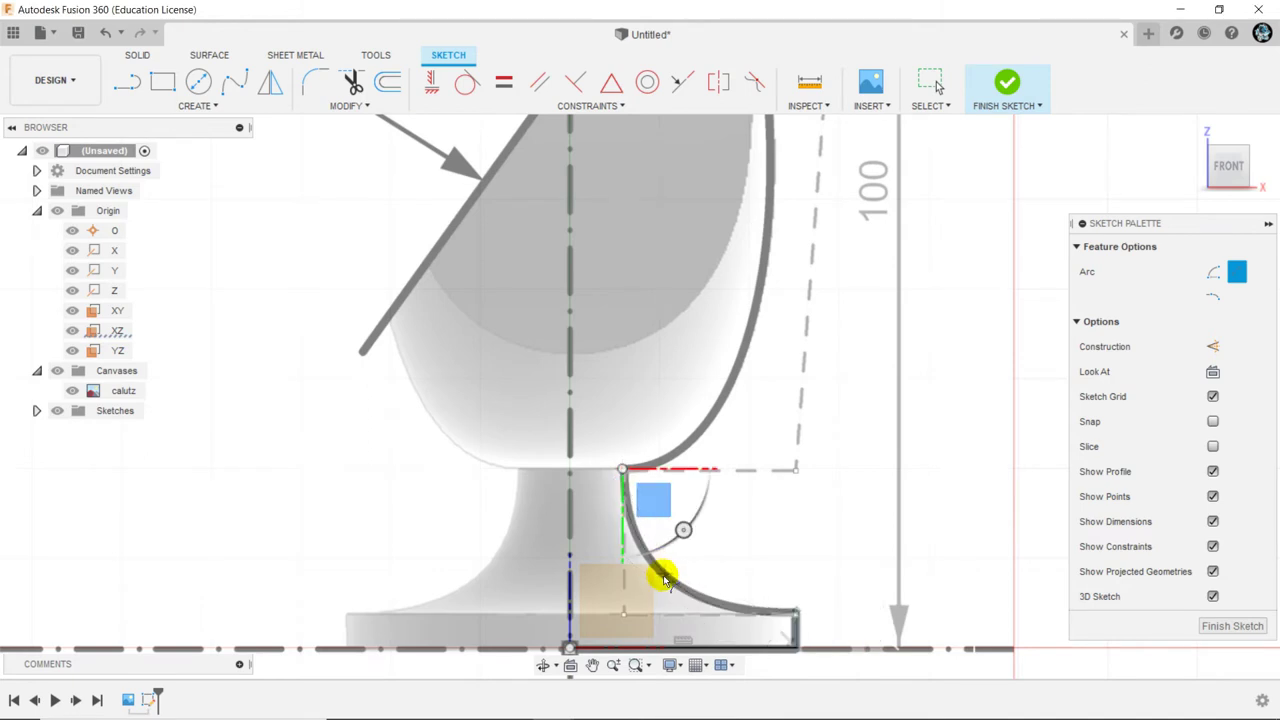
pyautogui.click(665, 572)
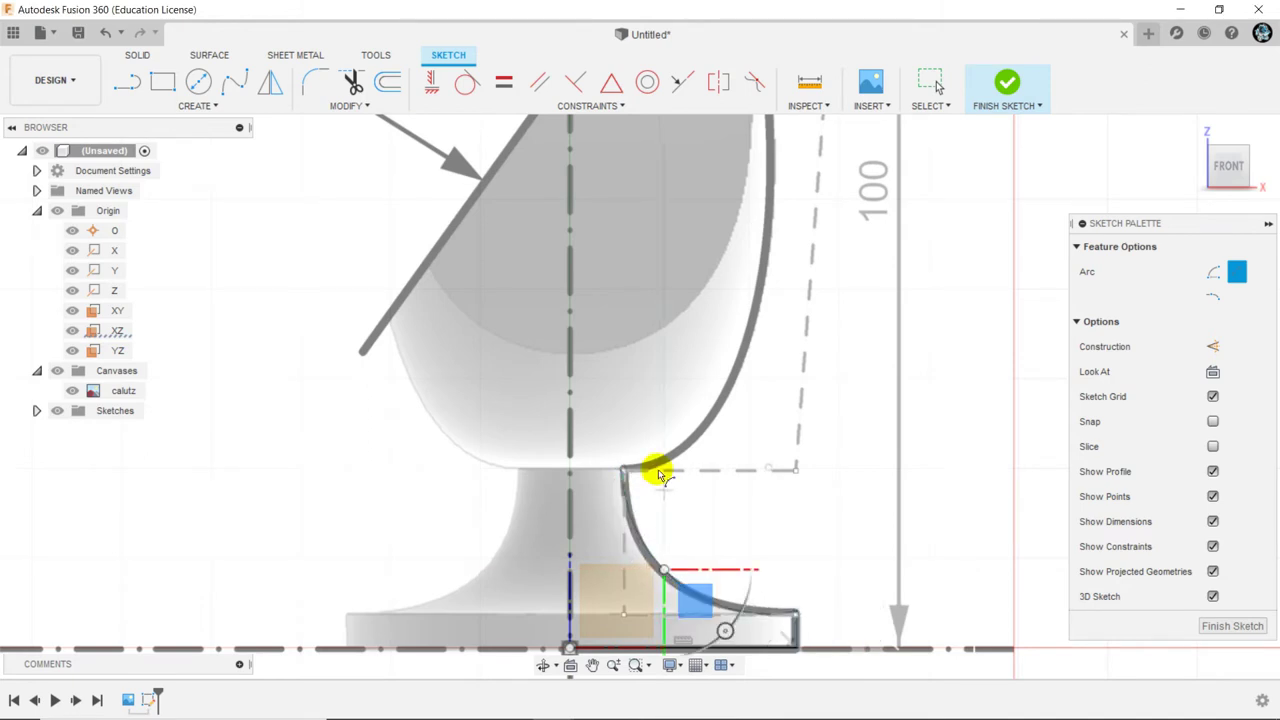
pyautogui.scroll(-2, 630, 527)
pyautogui.scroll(3, 630, 527)
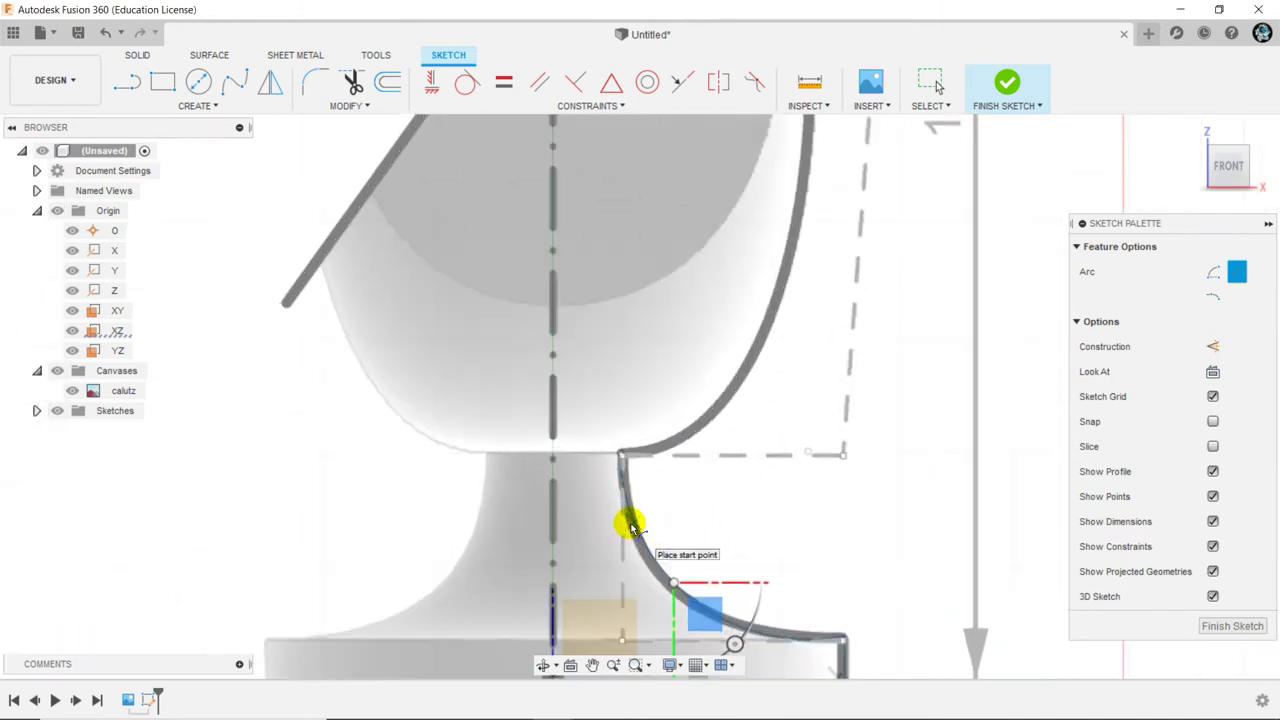
pyautogui.rightClick(727, 493)
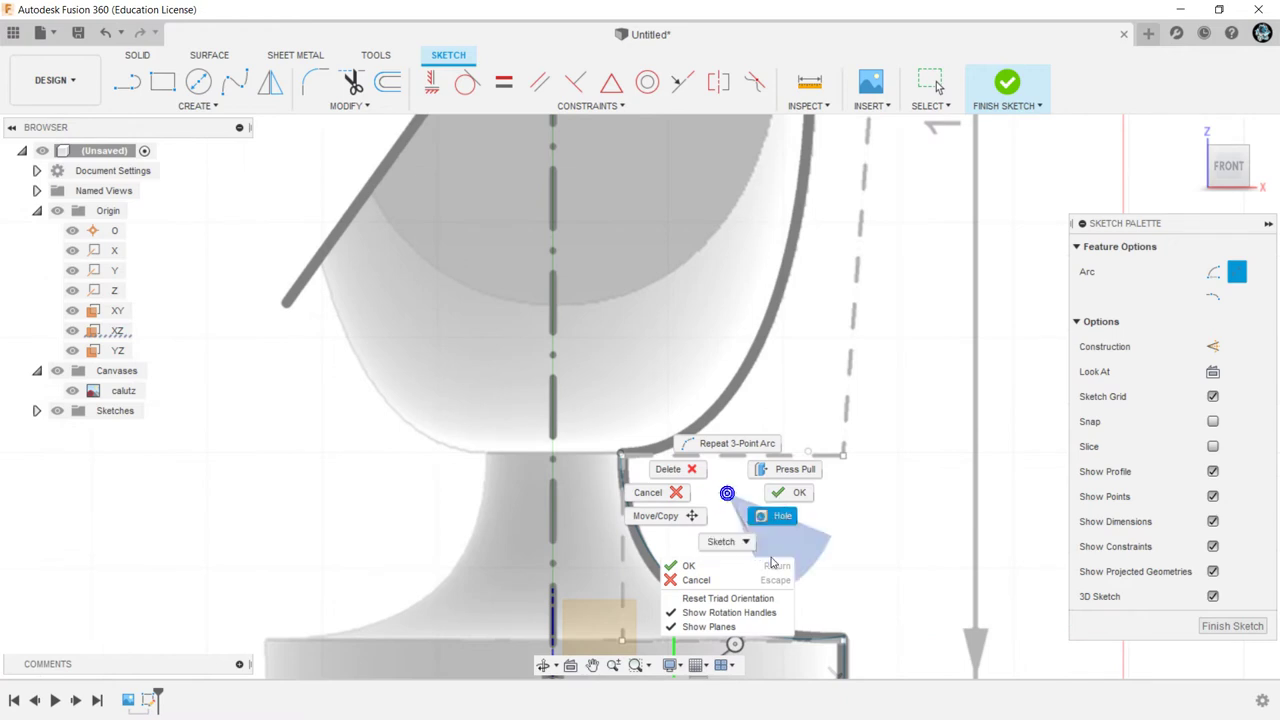
pyautogui.click(801, 492)
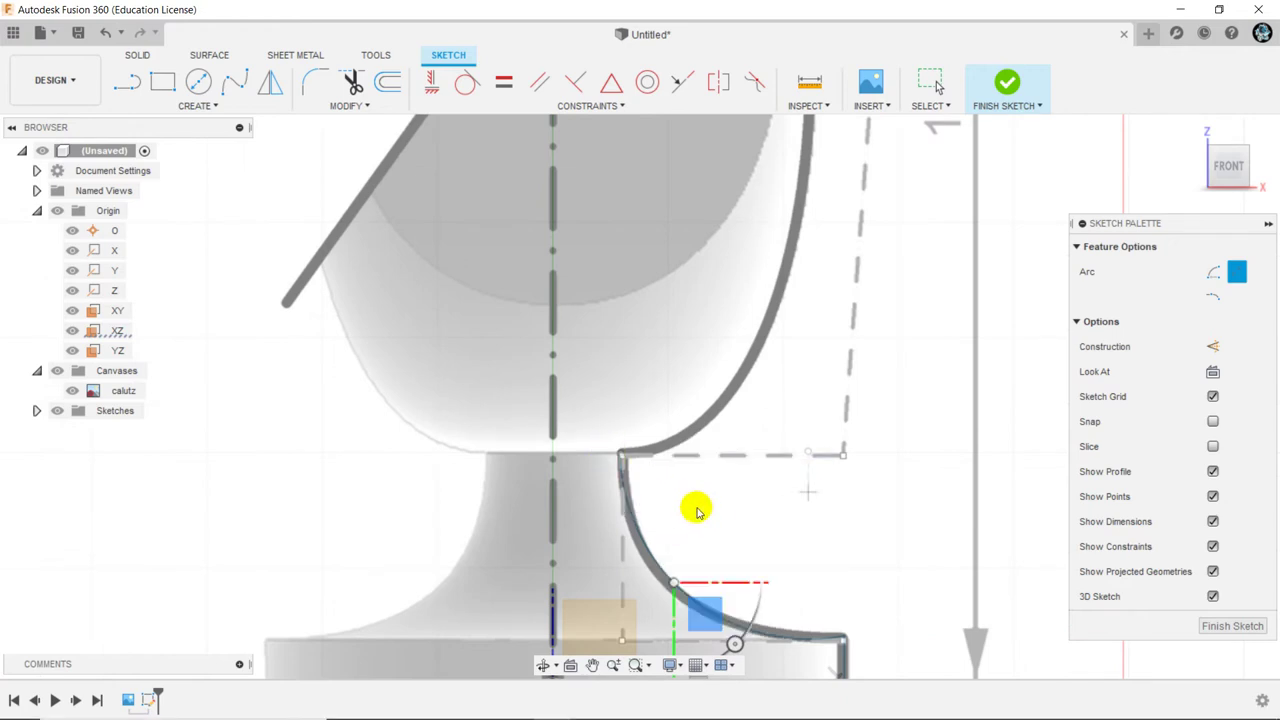
pyautogui.press('Escape')
pyautogui.scroll(1, 660, 510)
pyautogui.scroll(2, 676, 533)
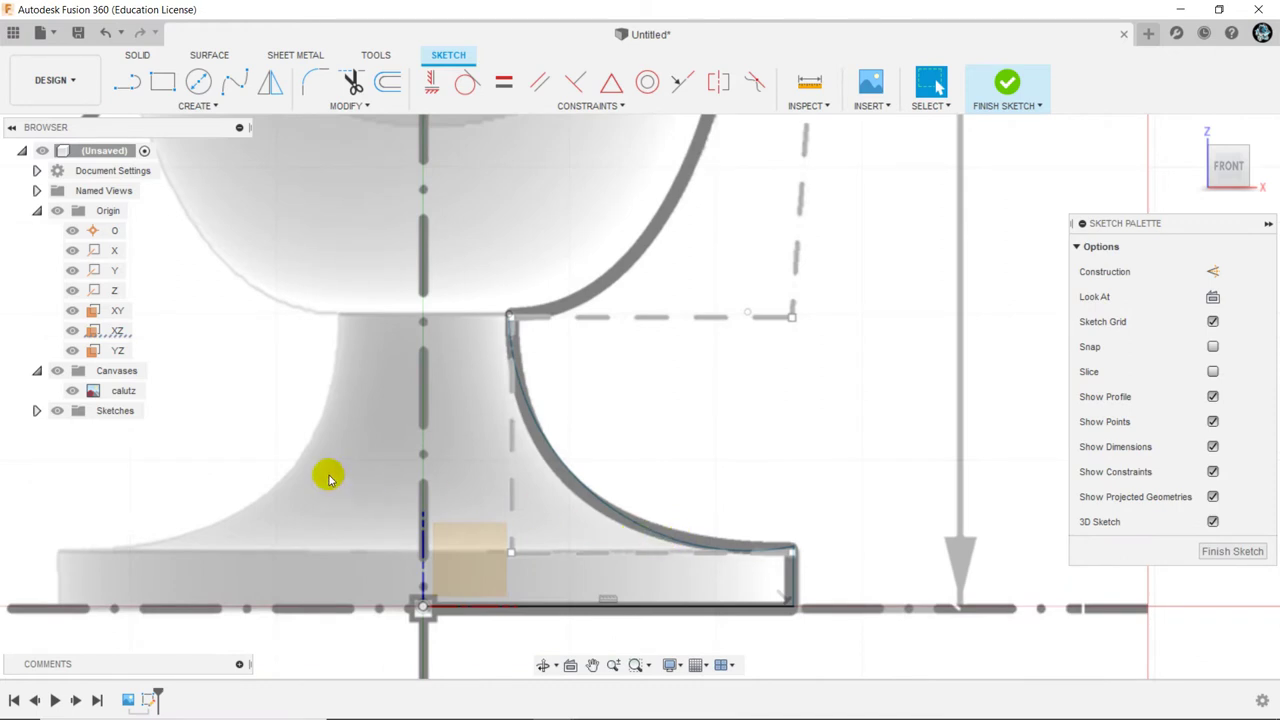
pyautogui.scroll(1, 614, 492)
# Select the arc to confirm its 16.308 mm radius, then pan over the knight profile
pyautogui.click(612, 512)
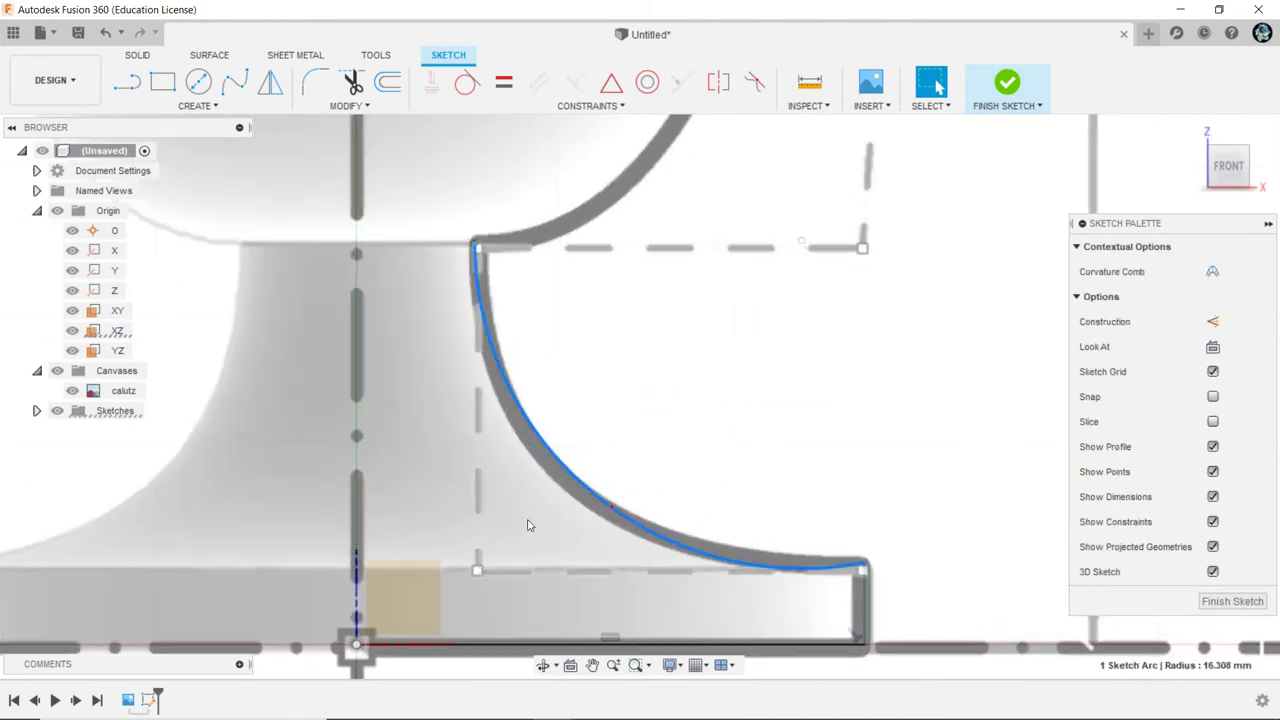
pyautogui.click(640, 387)
pyautogui.click(558, 507)
pyautogui.scroll(-1, 558, 507)
pyautogui.scroll(-1, 558, 507)
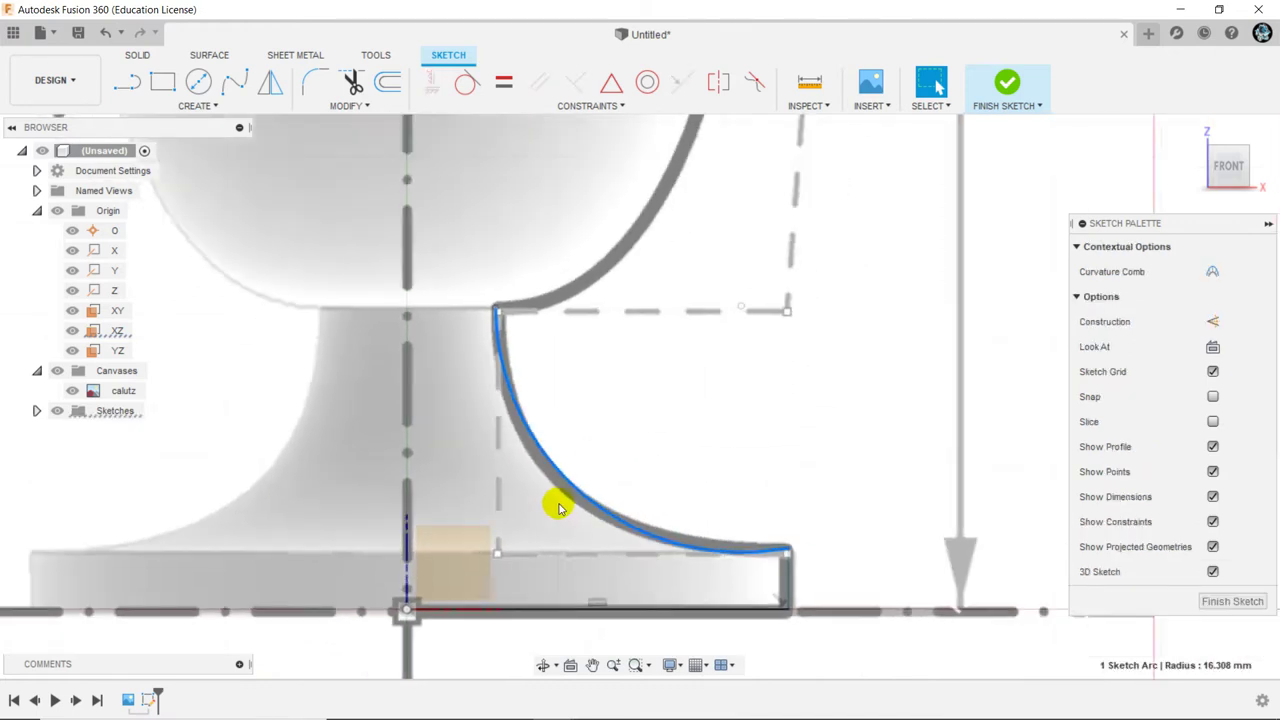
pyautogui.scroll(-2, 557, 506)
pyautogui.scroll(-2, 557, 506)
pyautogui.scroll(-1, 552, 480)
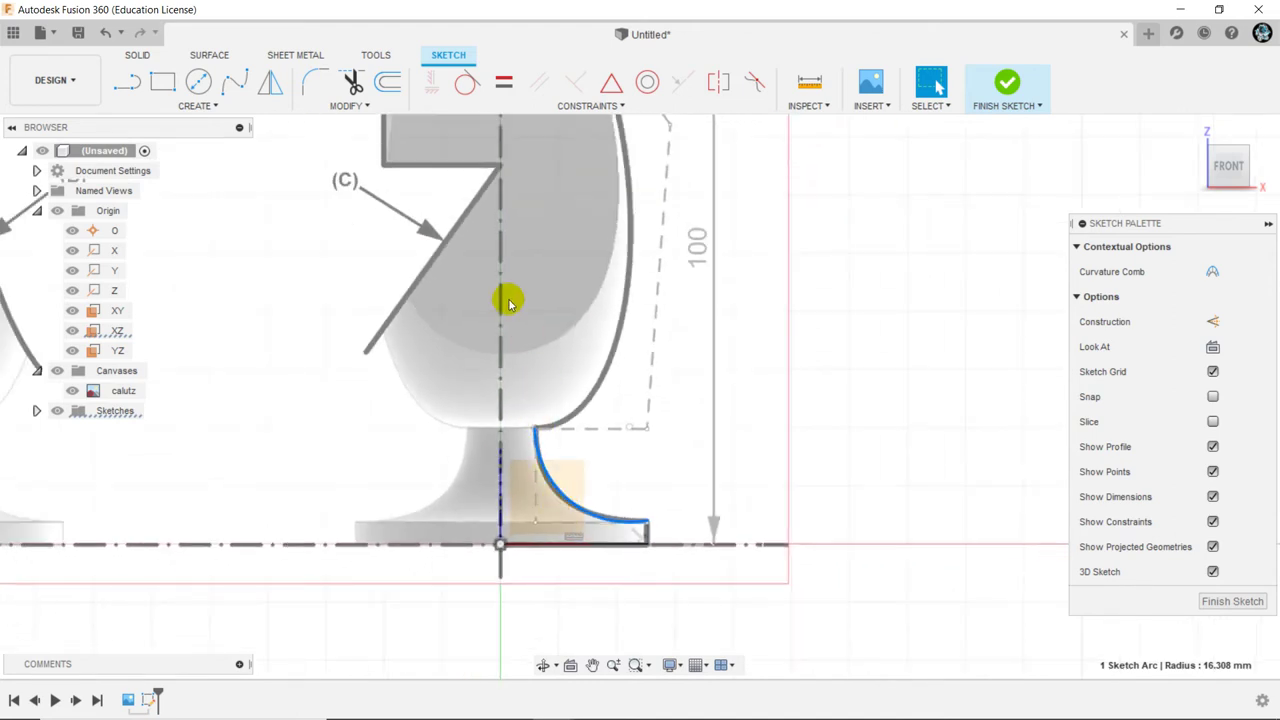
pyautogui.moveTo(508, 302); pyautogui.dragTo(560, 422, button='middle')
pyautogui.moveTo(614, 556); pyautogui.dragTo(543, 423, button='middle')
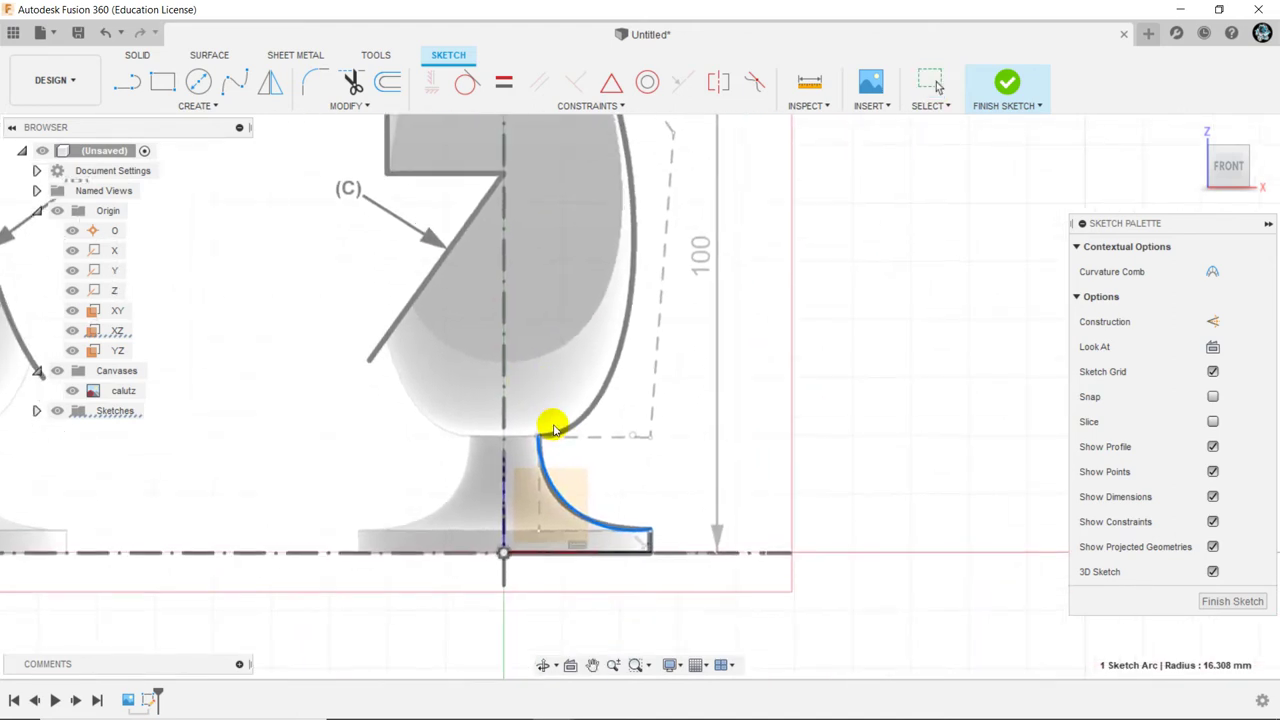
pyautogui.scroll(1, 614, 531)
pyautogui.scroll(2, 621, 531)
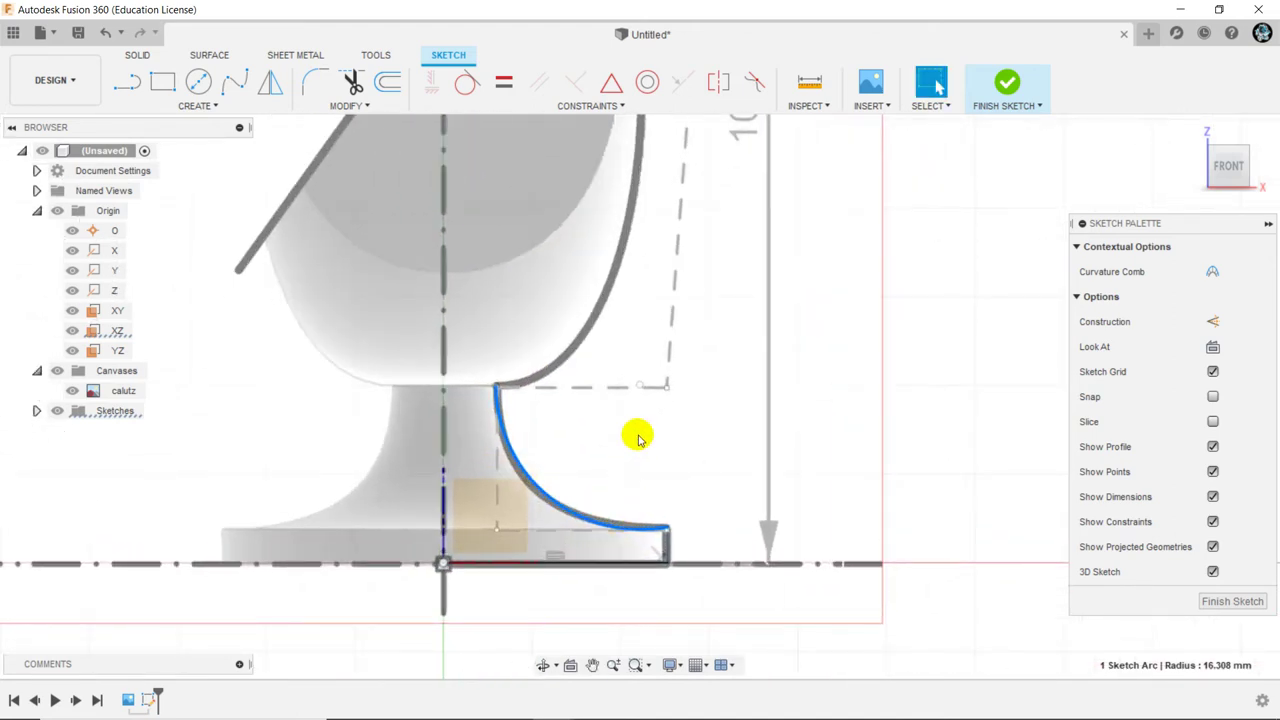
pyautogui.moveTo(638, 438)
pyautogui.mouseDown(button='middle')
pyautogui.moveTo(677, 477)
pyautogui.moveTo(686, 557)
pyautogui.mouseUp(button='middle')
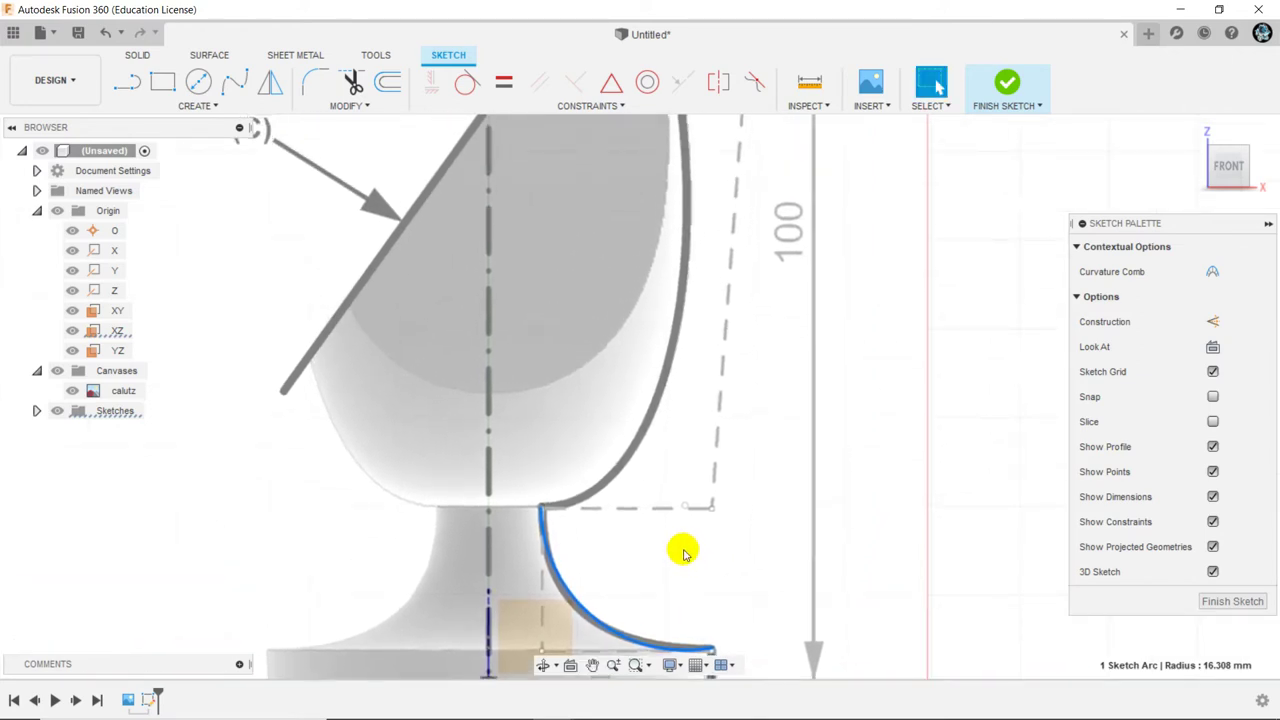
pyautogui.moveTo(666, 494)
pyautogui.mouseDown(button='middle')
pyautogui.moveTo(634, 408)
pyautogui.moveTo(660, 540)
pyautogui.mouseUp(button='middle')
pyautogui.scroll(-2, 660, 540)
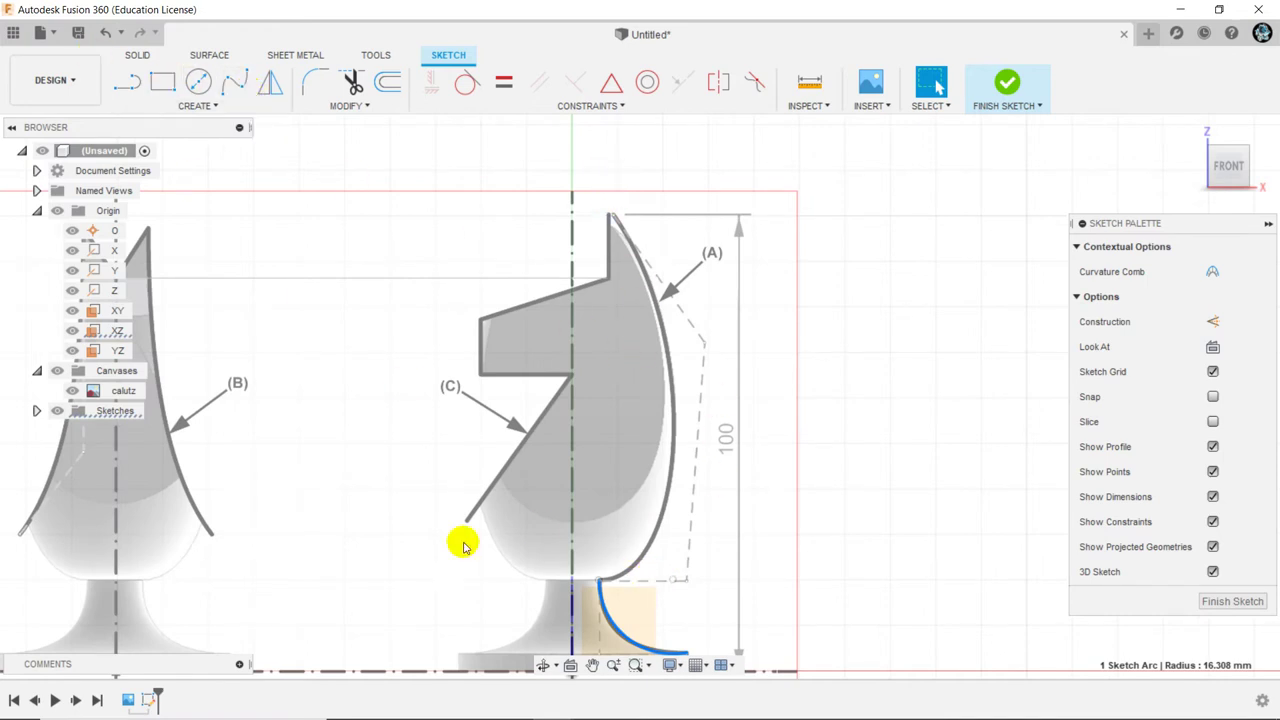
# Sketch a trial four-point control-point spline beside the knight
pyautogui.click(214, 106)
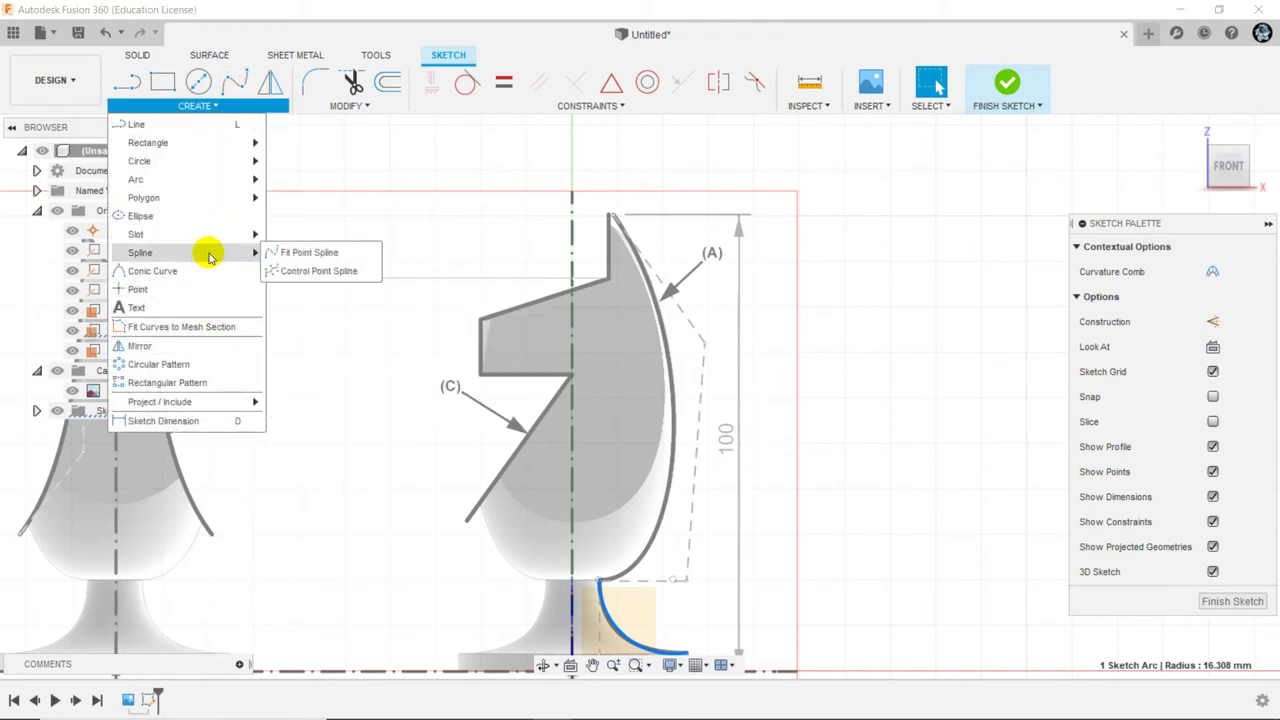
pyautogui.moveTo(140, 252)
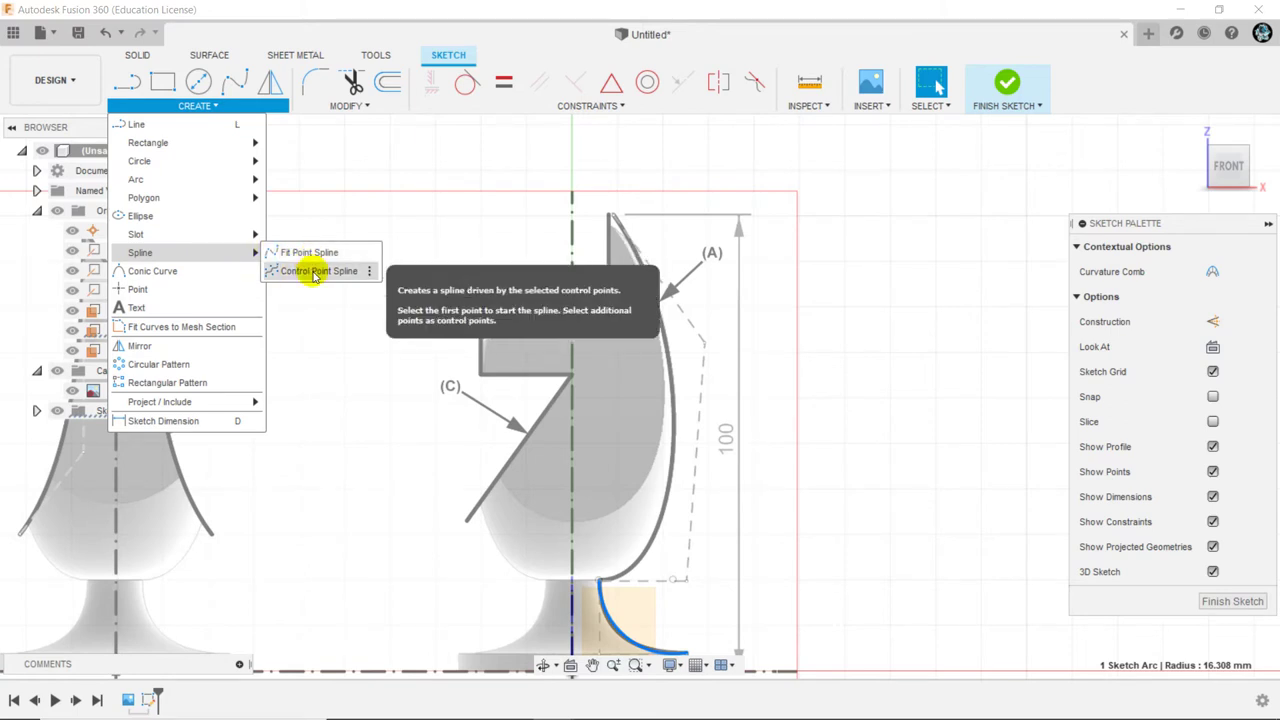
pyautogui.click(313, 271)
pyautogui.click(911, 468)
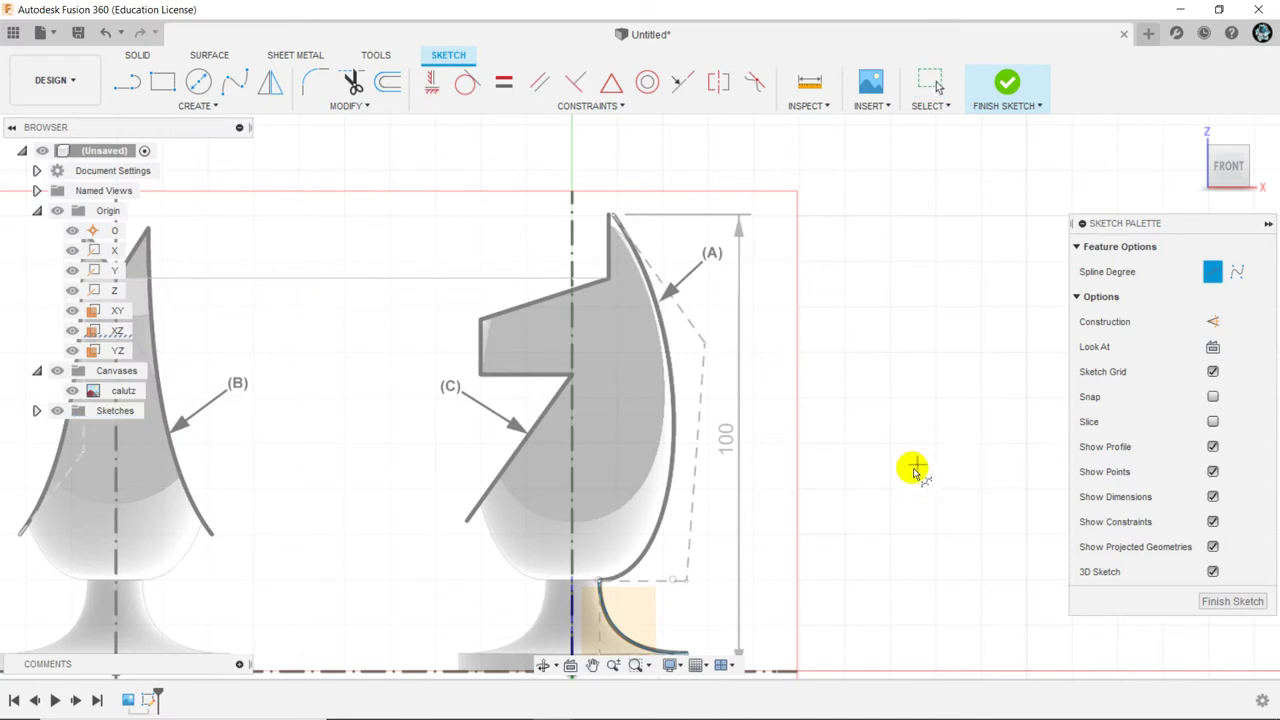
pyautogui.click(820, 430)
pyautogui.click(943, 318)
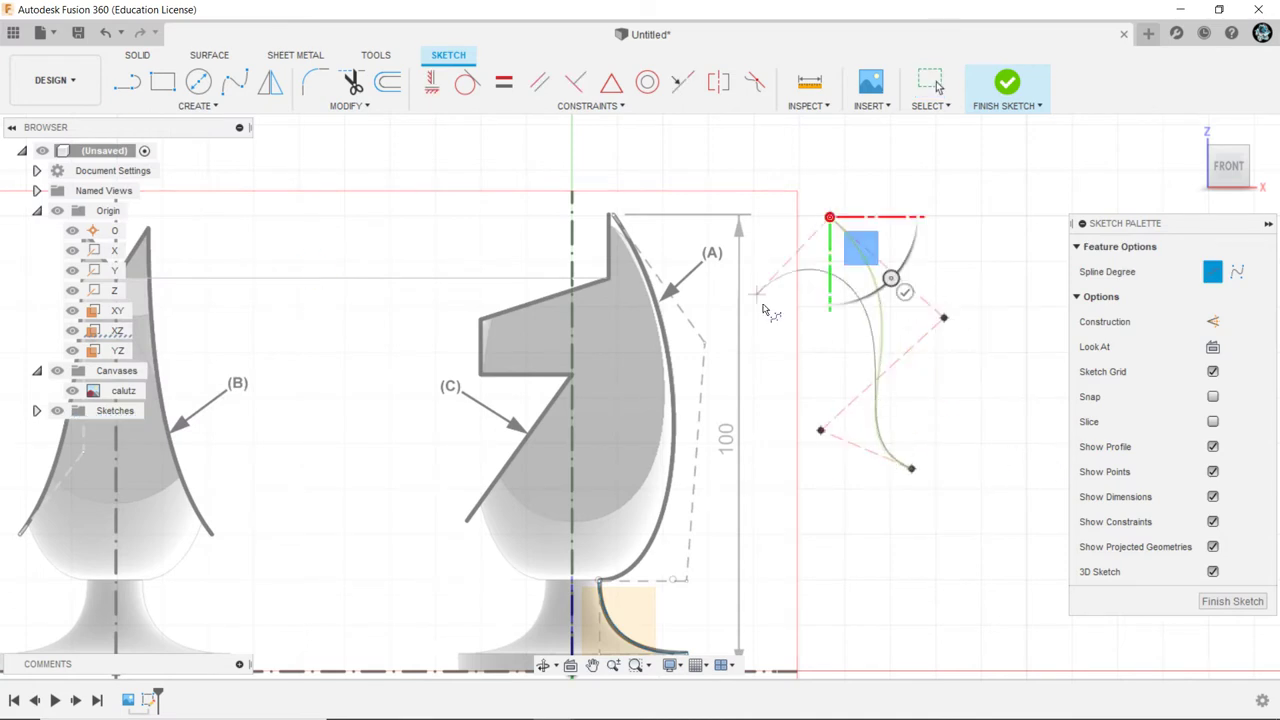
pyautogui.click(829, 217)
pyautogui.rightClick(750, 323)
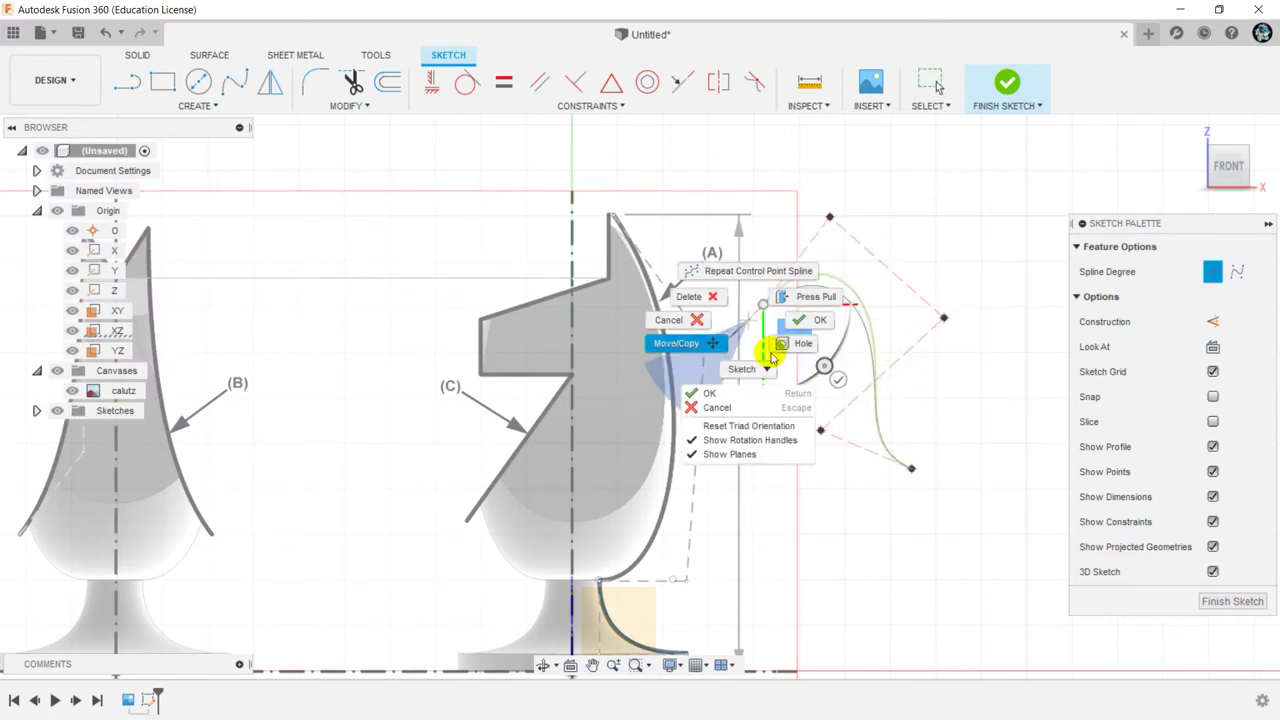
pyautogui.click(801, 322)
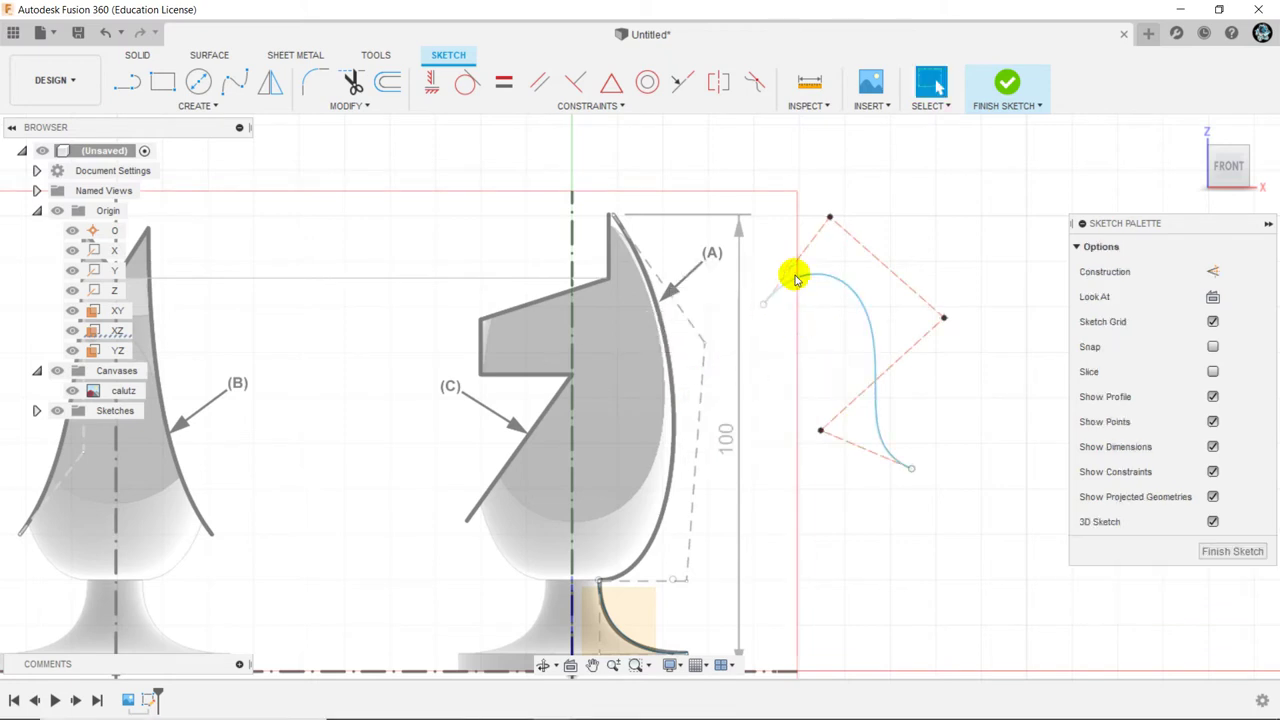
# Drag one control point to reshape the trial spline, then delete it
pyautogui.moveTo(937, 327)
pyautogui.mouseDown()
pyautogui.moveTo(894, 323)
pyautogui.moveTo(943, 334)
pyautogui.moveTo(903, 383)
pyautogui.mouseUp()
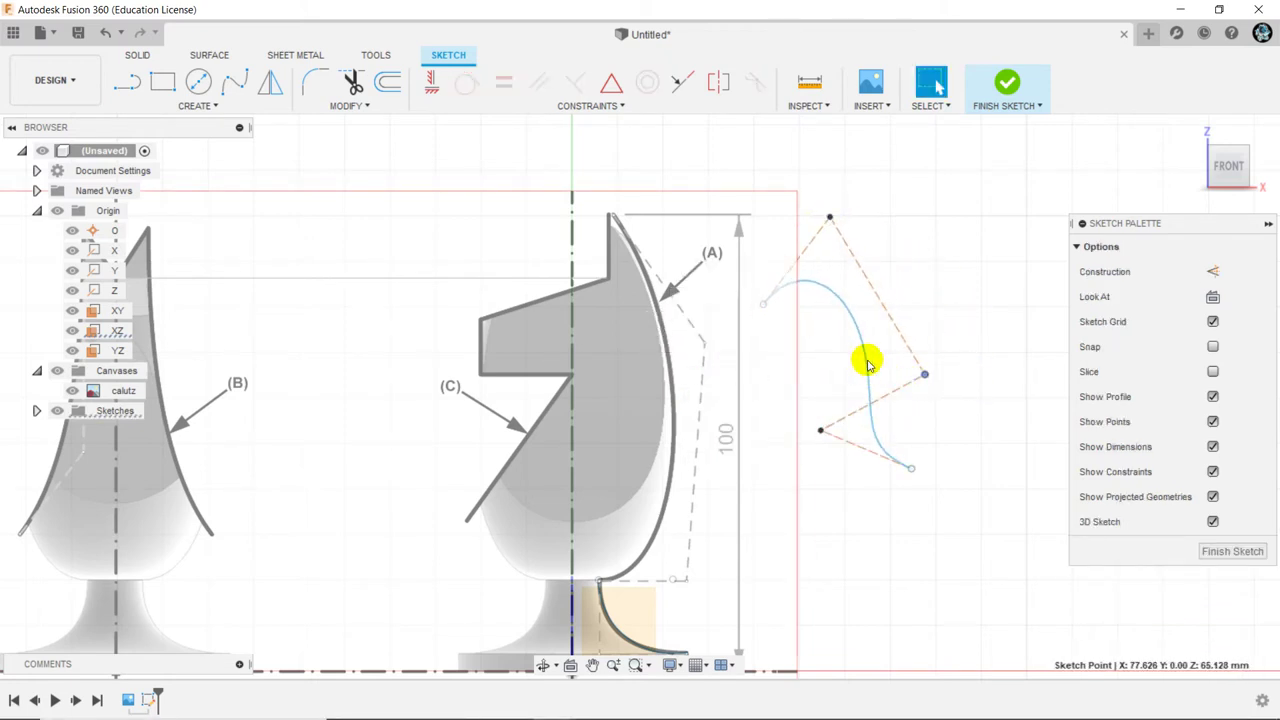
pyautogui.click(866, 361)
pyautogui.press('Delete')
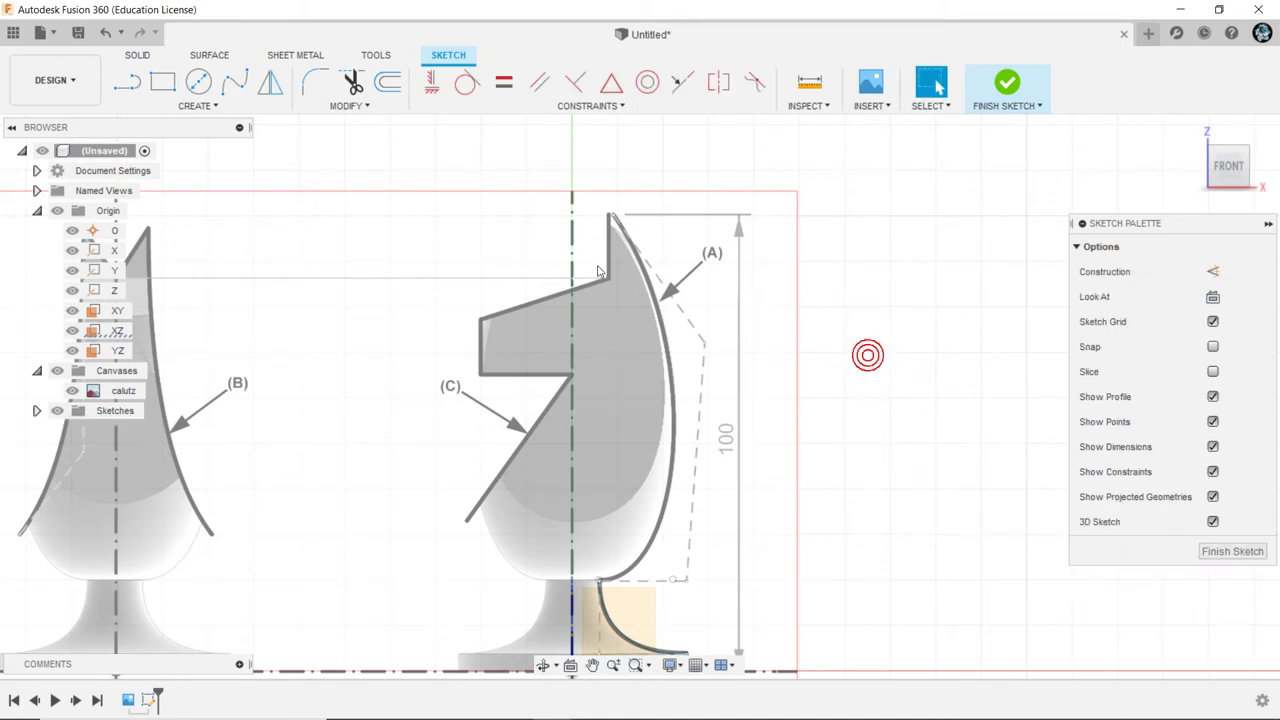
pyautogui.click(228, 108)
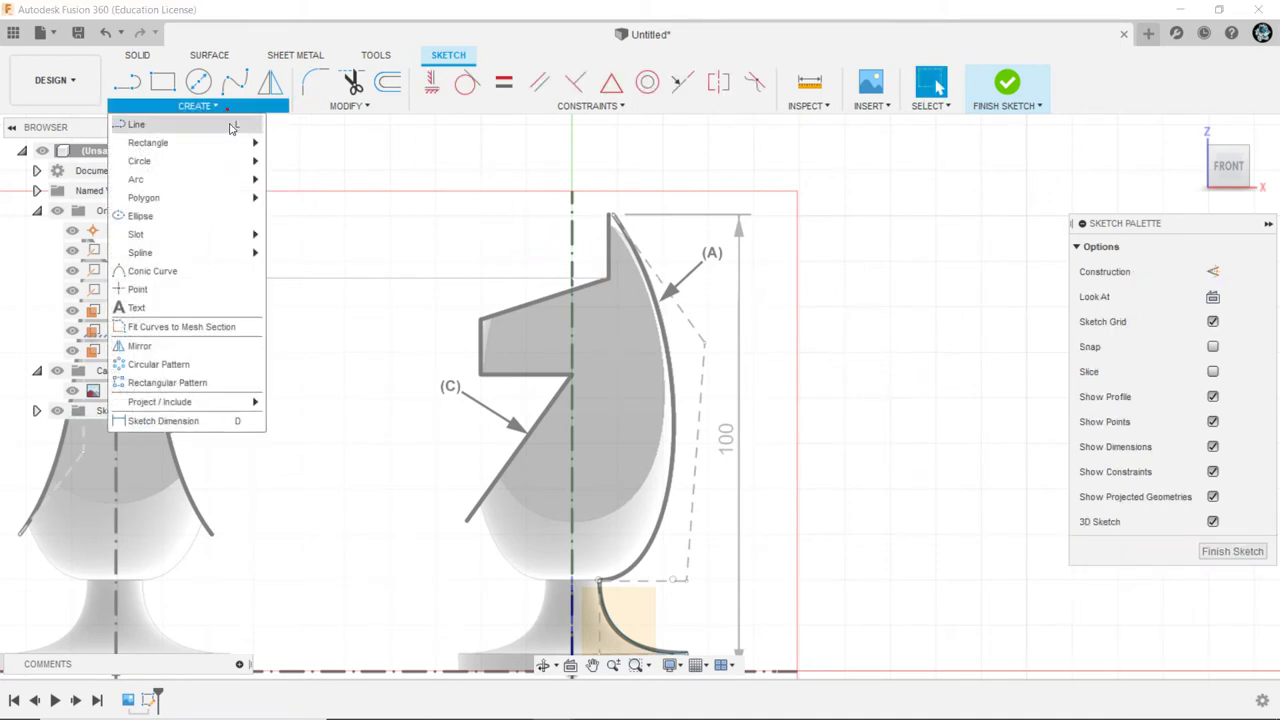
# Sketch a trial four-point fit-point S-curve beside the knight
pyautogui.click(250, 252)
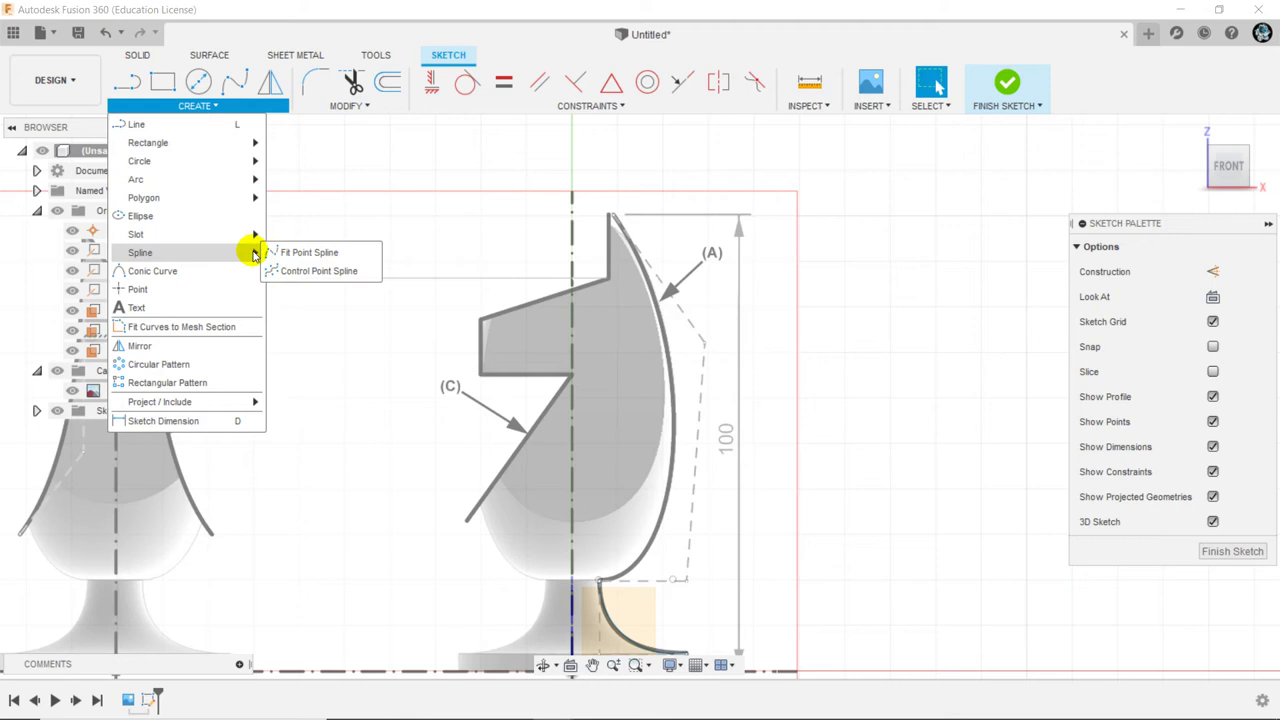
pyautogui.click(323, 255)
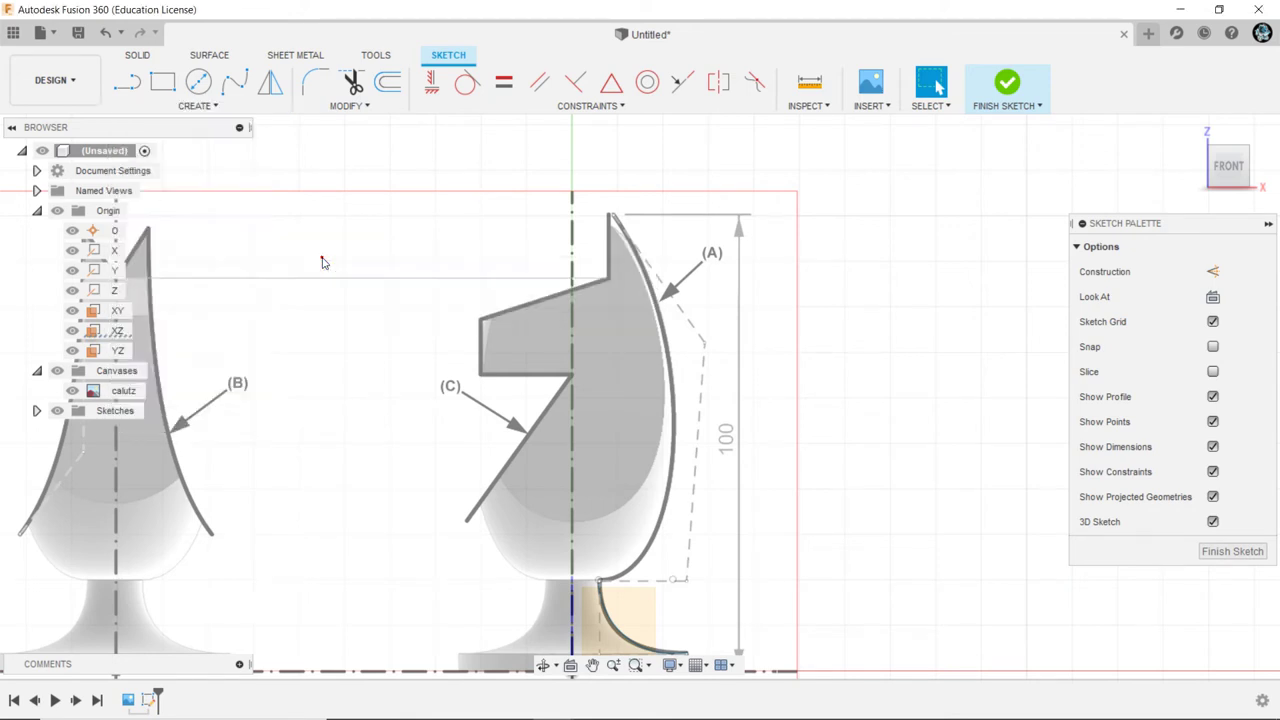
pyautogui.click(880, 535)
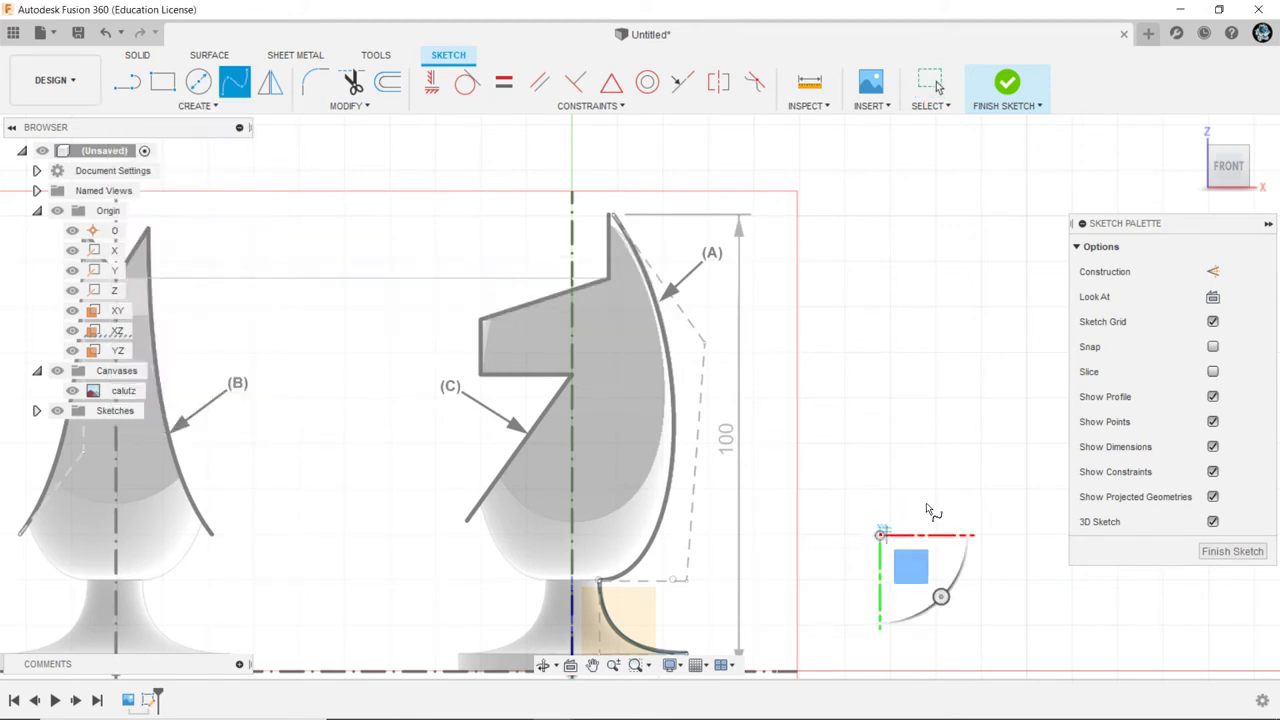
pyautogui.click(932, 384)
pyautogui.click(933, 240)
pyautogui.click(1012, 196)
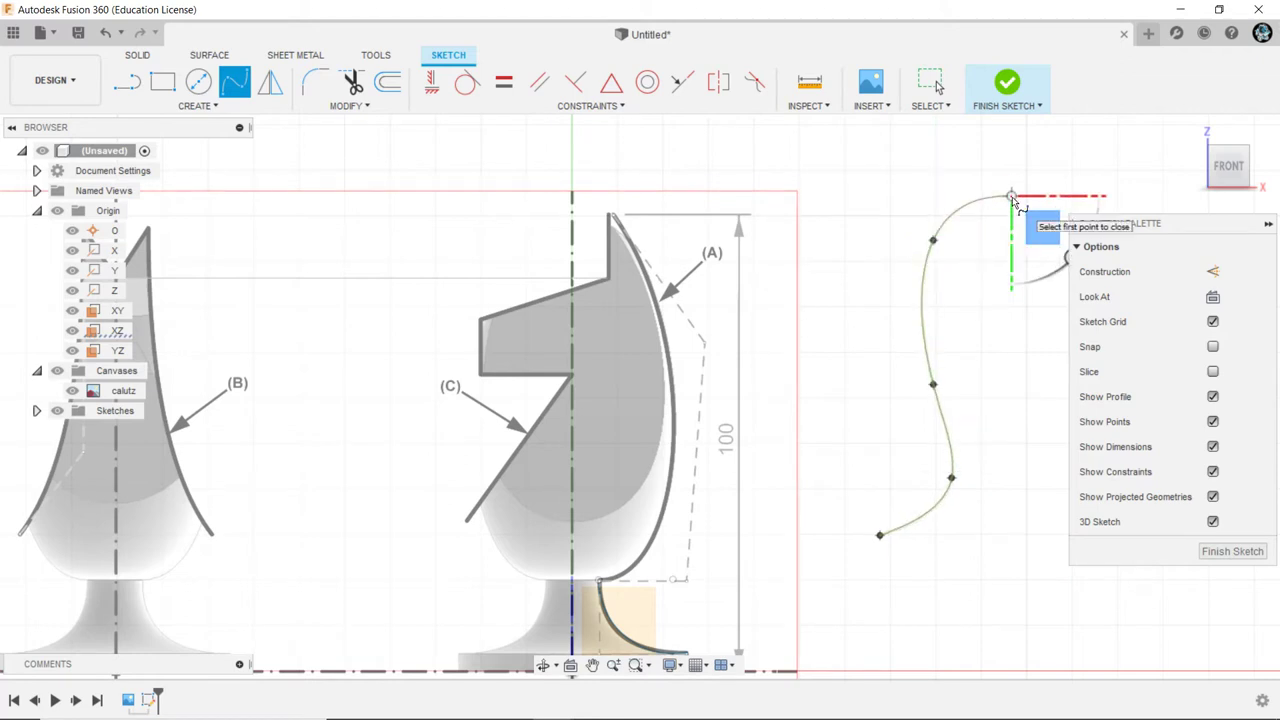
pyautogui.rightClick(1012, 196)
pyautogui.click(1068, 196)
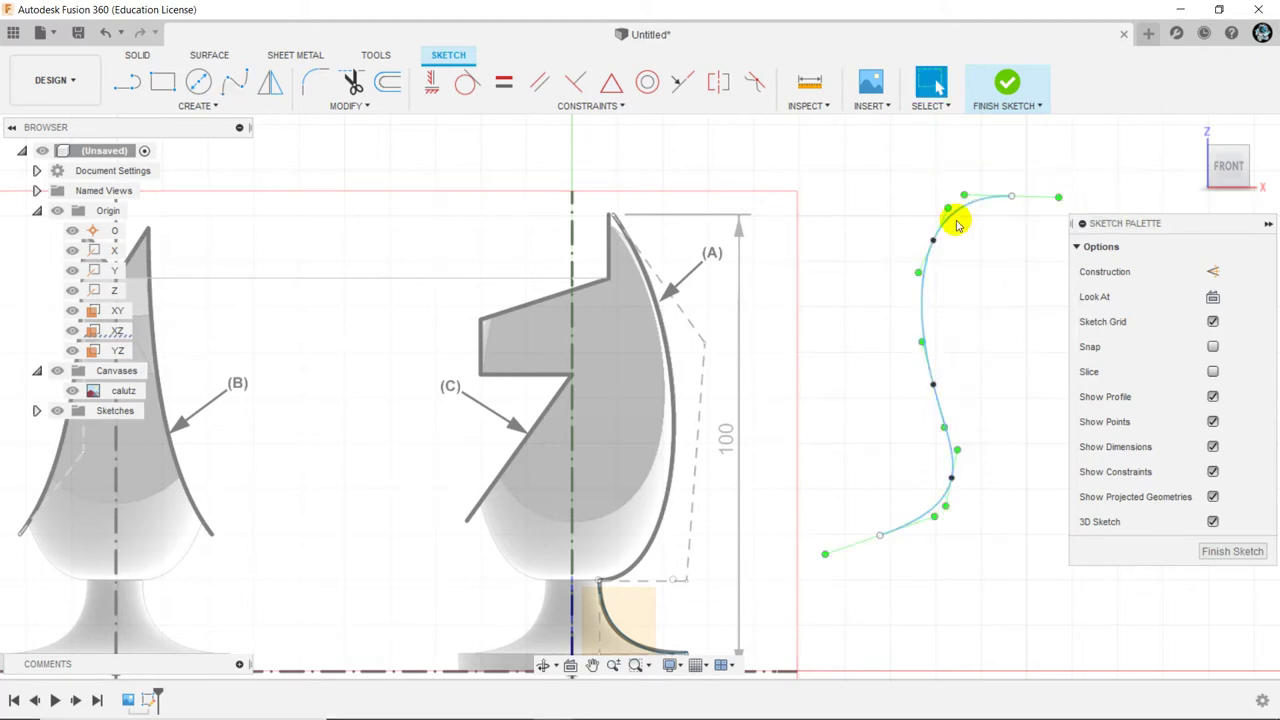
# Bend the upper part of the S-curve, then delete the trial spline
pyautogui.moveTo(919, 272)
pyautogui.mouseDown()
pyautogui.moveTo(900, 251)
pyautogui.moveTo(906, 263)
pyautogui.mouseUp()
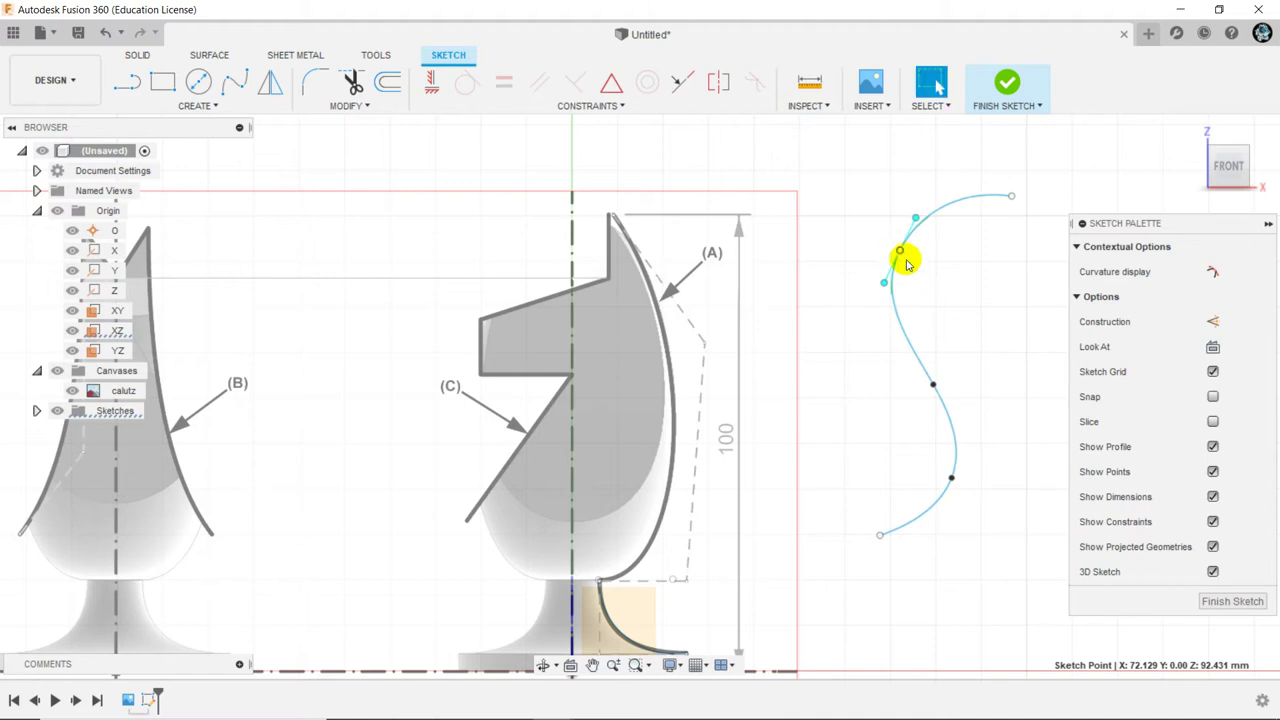
pyautogui.click(899, 323)
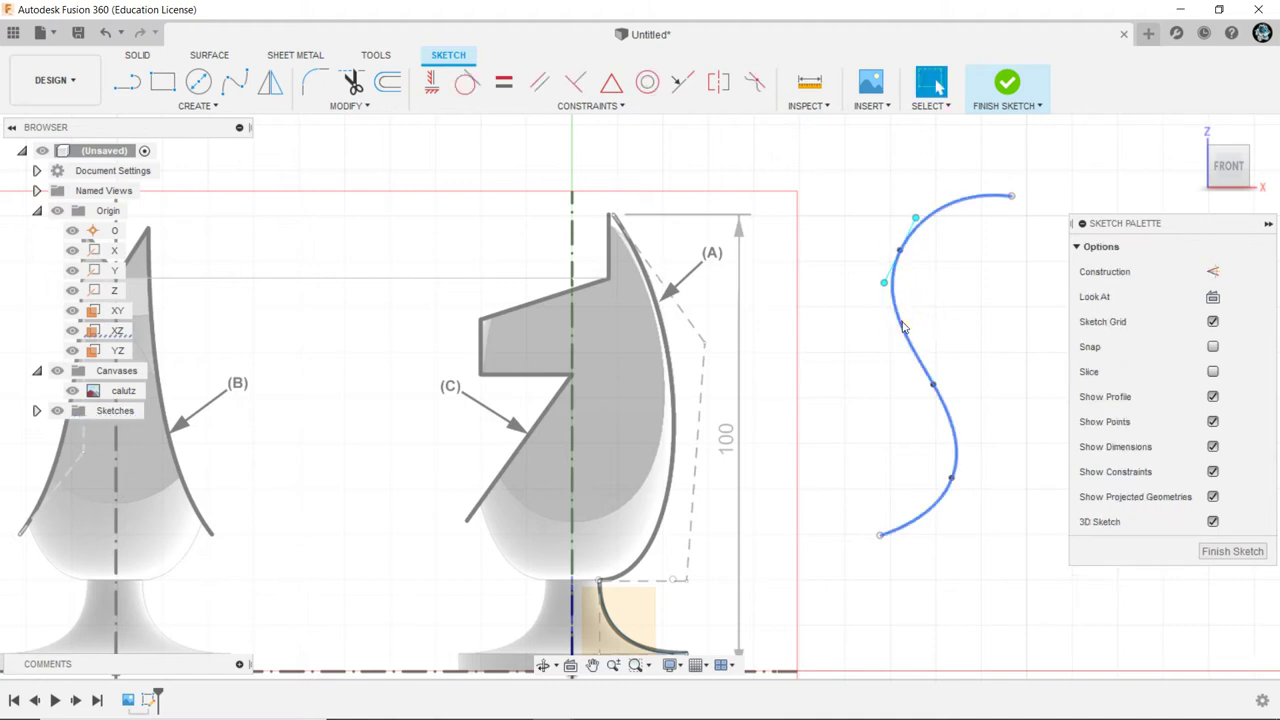
pyautogui.press('Delete')
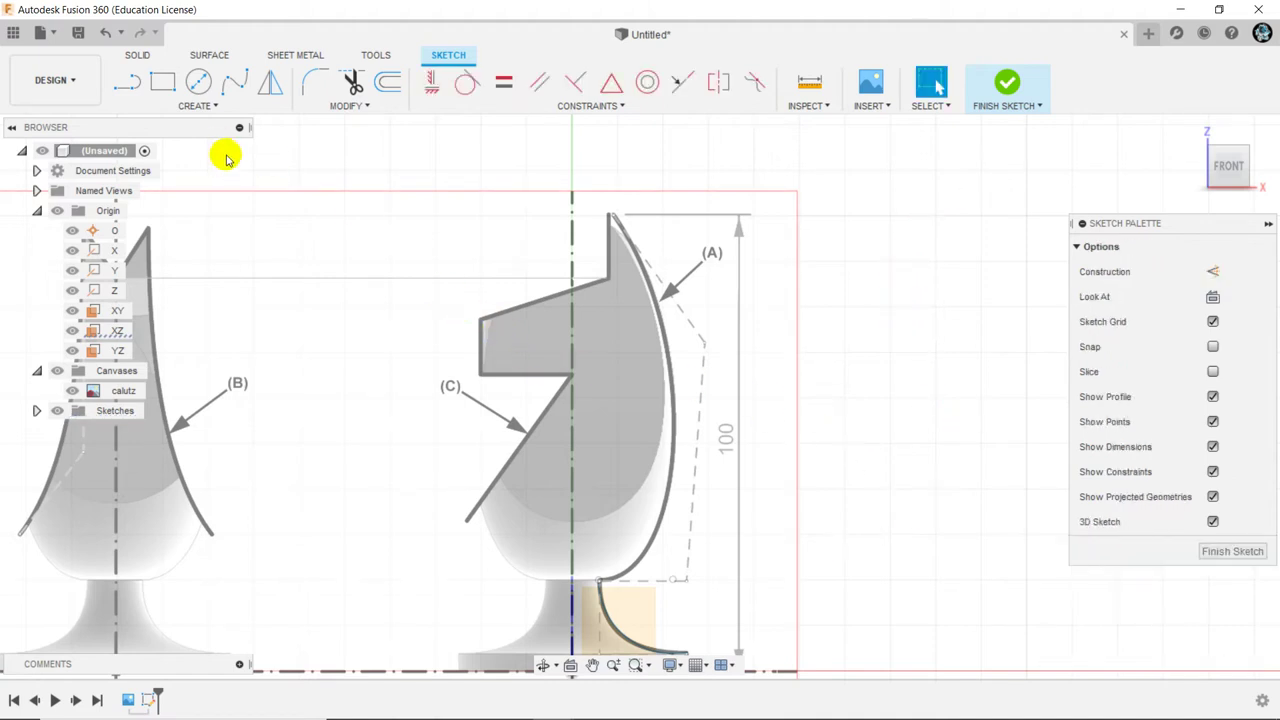
pyautogui.click(234, 82)
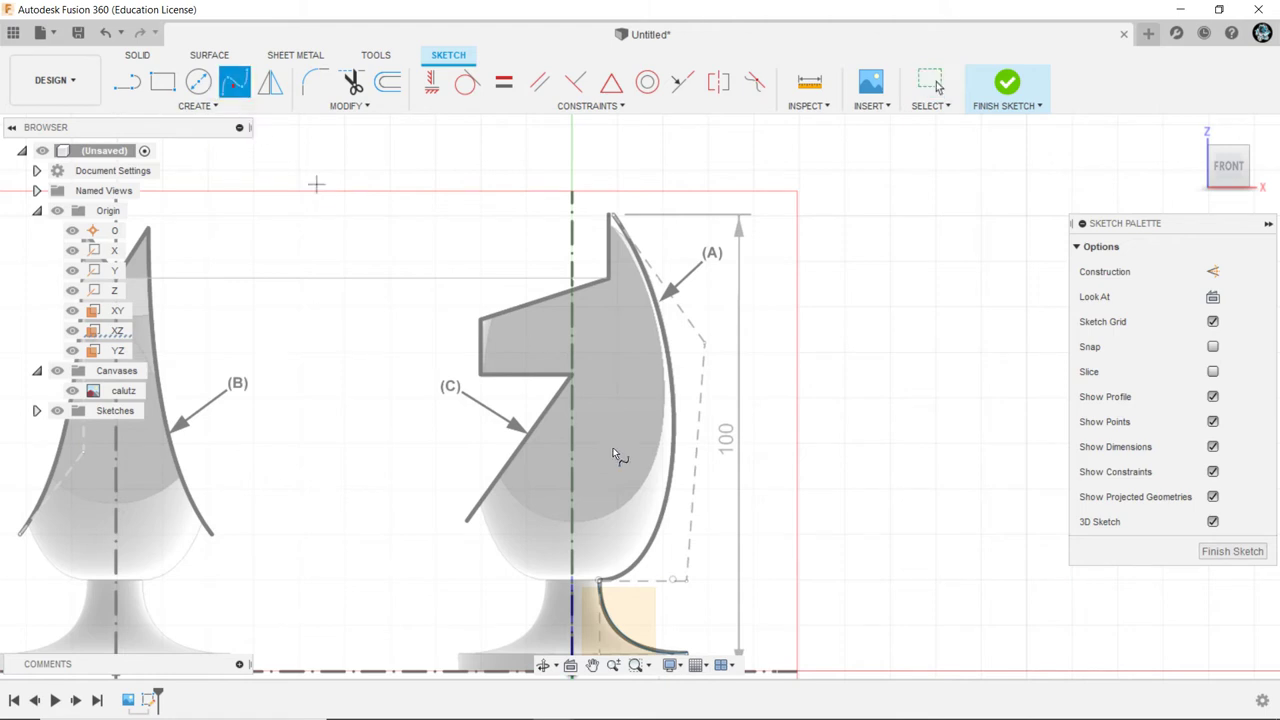
# Draw a three-point fit-point spline along back curve A, from the neck arc to the head's top
pyautogui.click(599, 581)
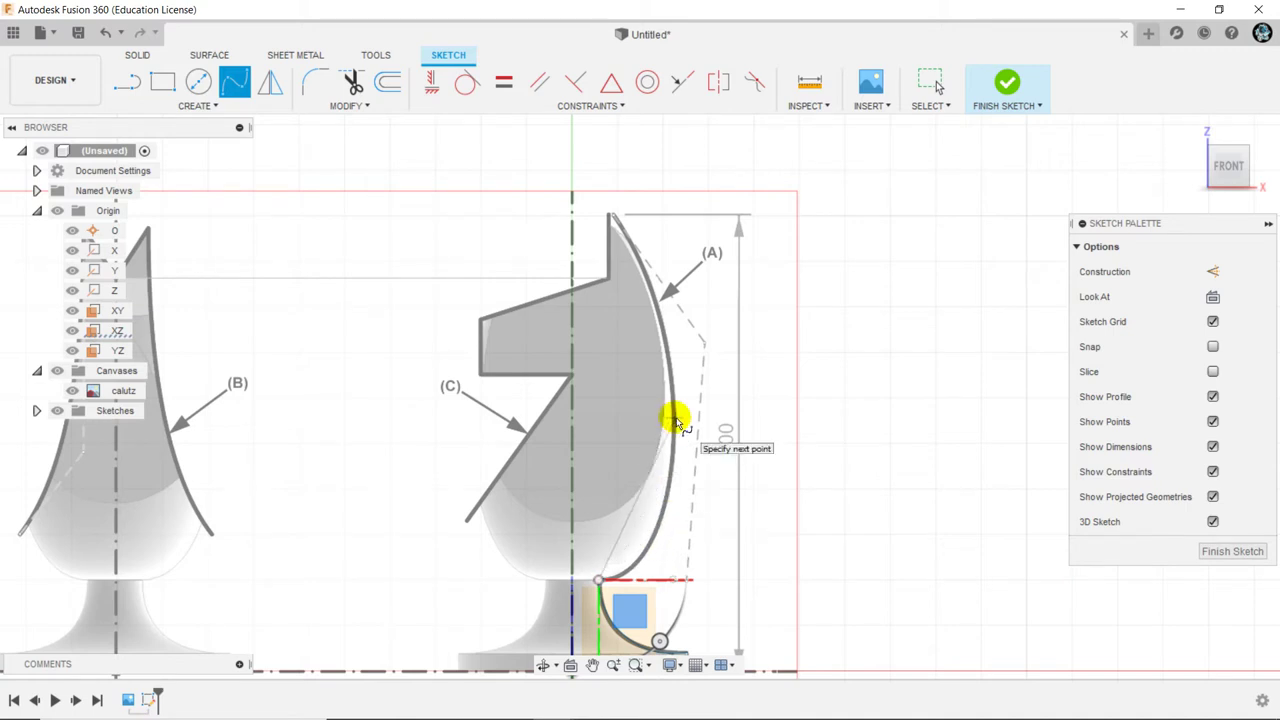
pyautogui.click(666, 505)
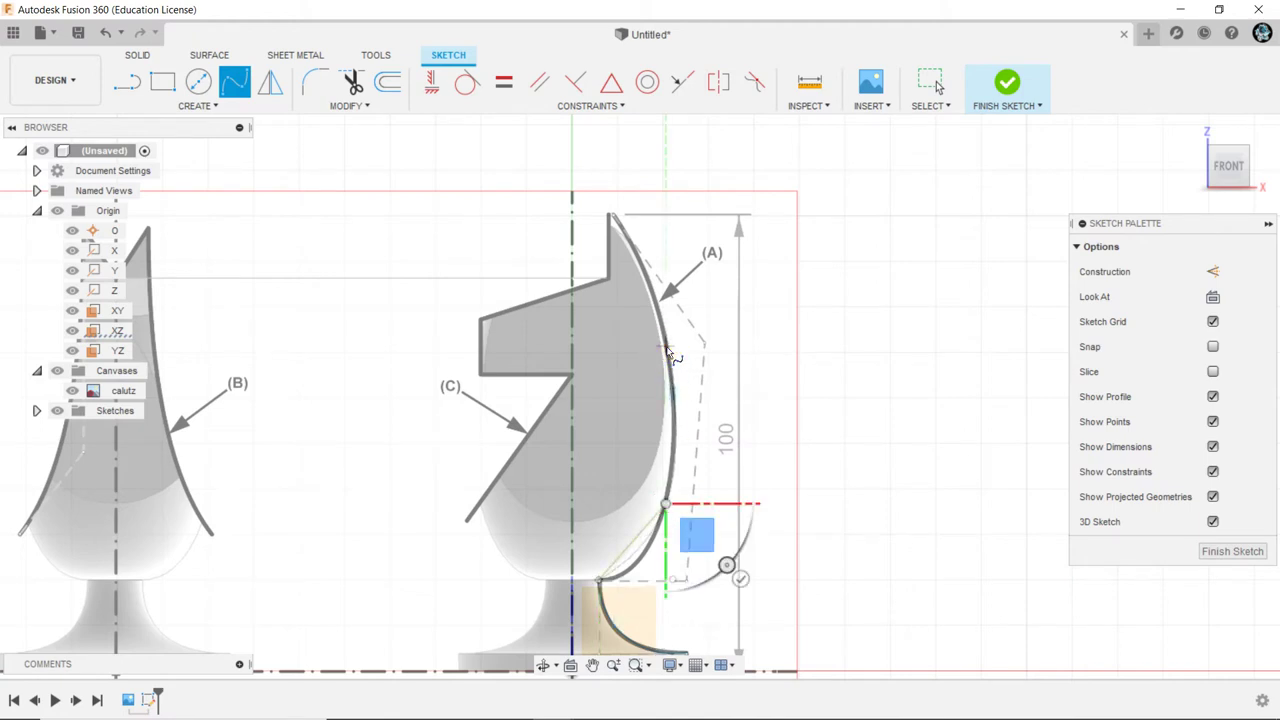
pyautogui.scroll(-2, 617, 214)
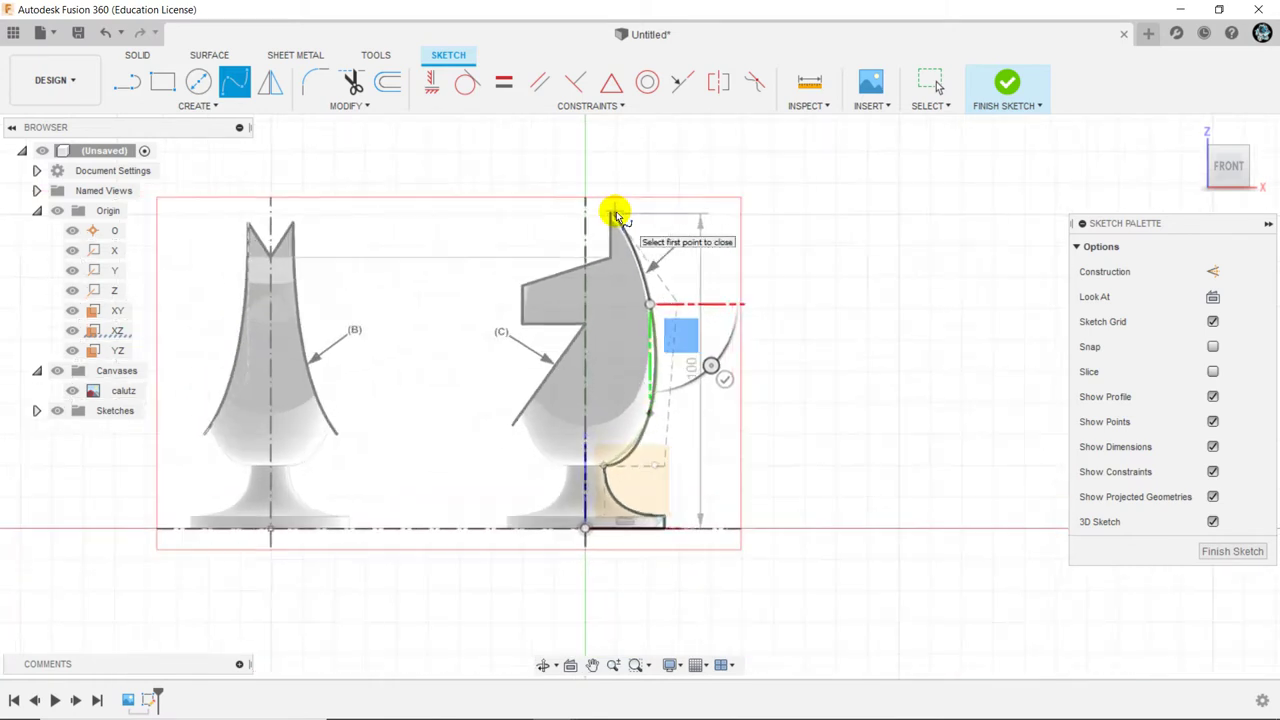
pyautogui.scroll(3, 617, 214)
pyautogui.click(614, 220)
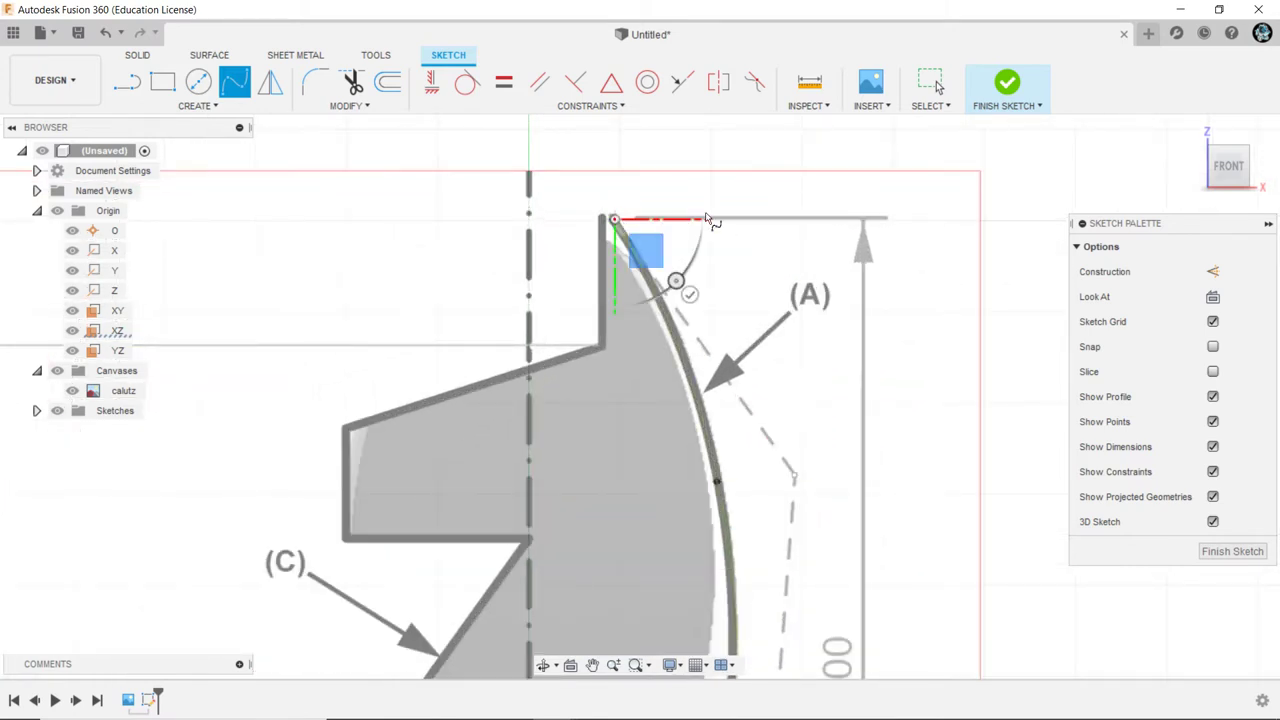
pyautogui.rightClick(488, 305)
pyautogui.click(559, 308)
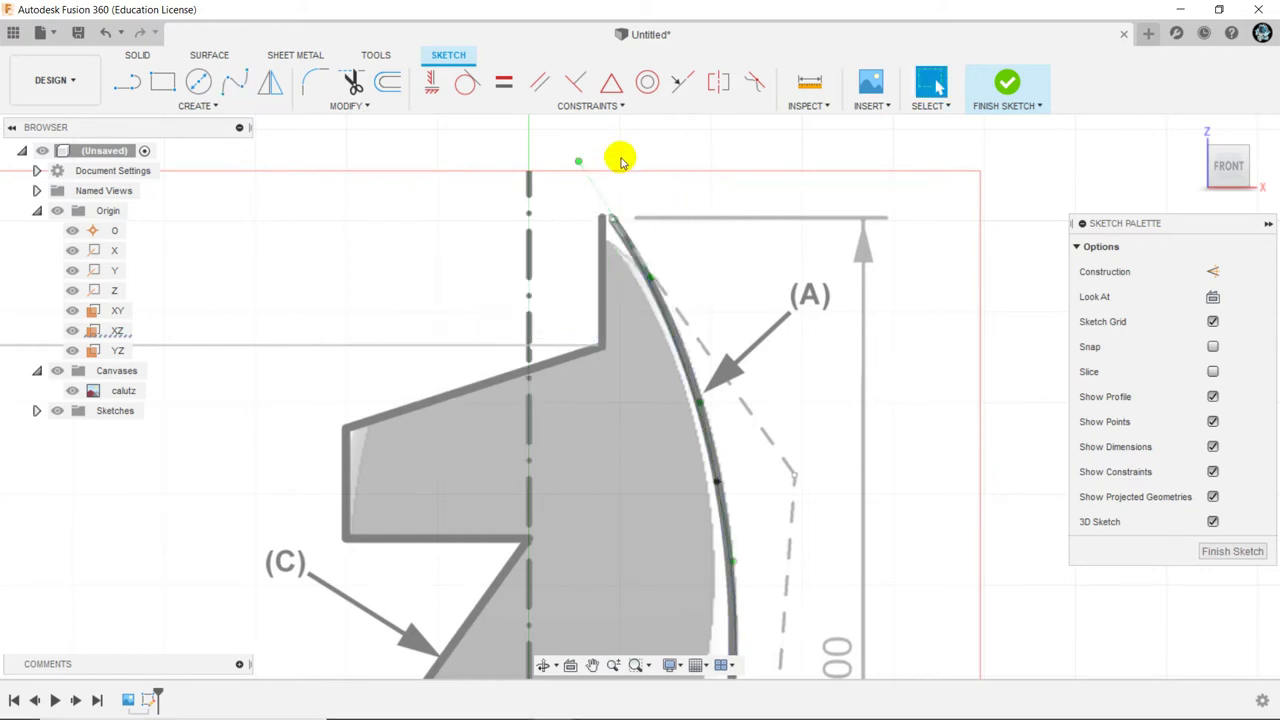
pyautogui.scroll(-3, 643, 282)
pyautogui.moveTo(709, 551); pyautogui.dragTo(668, 397, button='middle')
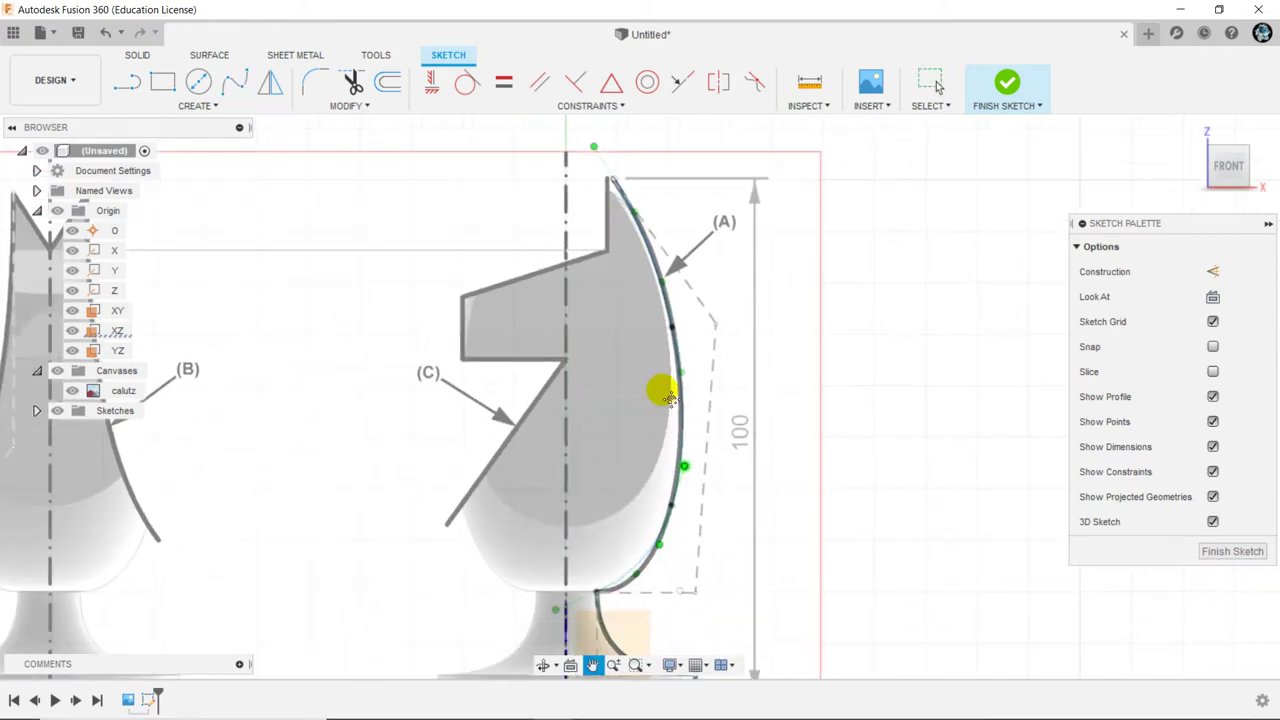
pyautogui.scroll(1, 614, 457)
pyautogui.scroll(2, 614, 457)
pyautogui.scroll(2, 614, 457)
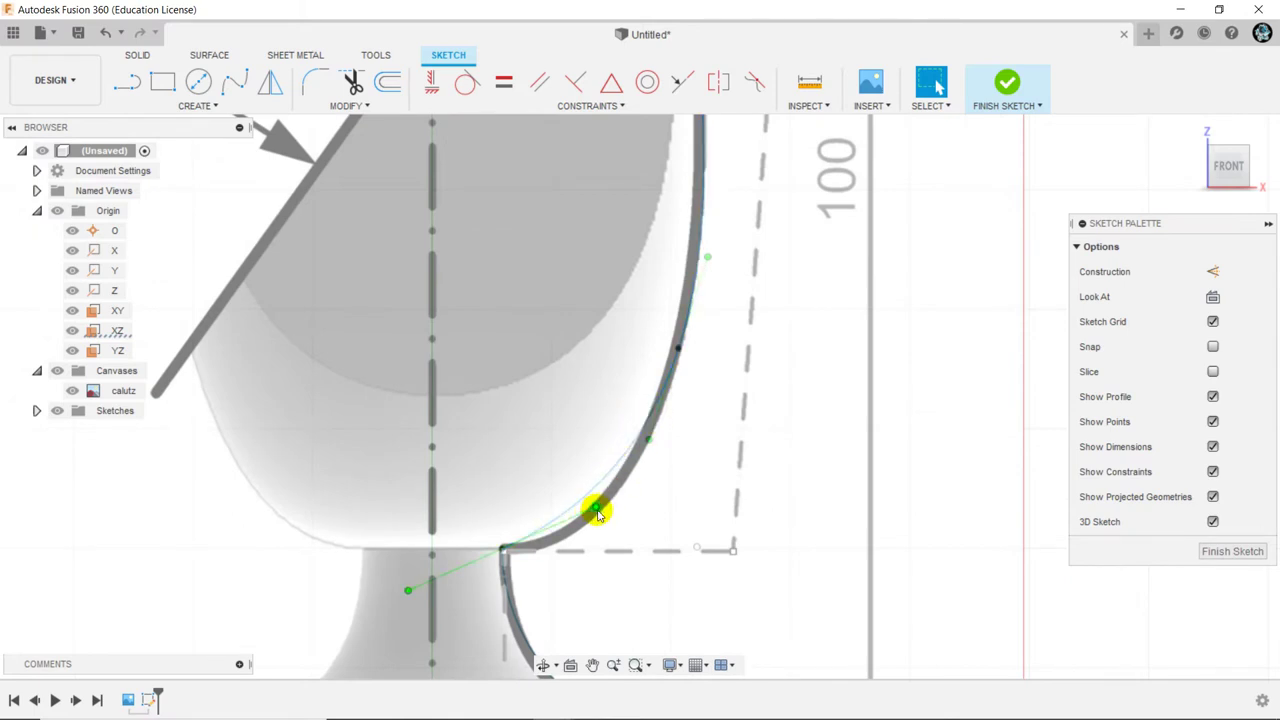
# Drag the back spline's lower tangent handle so it matches the outline, then inspect the curve
pyautogui.moveTo(597, 508)
pyautogui.mouseDown()
pyautogui.moveTo(640, 563)
pyautogui.moveTo(754, 551)
pyautogui.moveTo(757, 535)
pyautogui.moveTo(783, 531)
pyautogui.moveTo(538, 553)
pyautogui.moveTo(571, 543)
pyautogui.moveTo(571, 586)
pyautogui.moveTo(586, 571)
pyautogui.moveTo(593, 494)
pyautogui.moveTo(614, 557)
pyautogui.moveTo(614, 545)
pyautogui.moveTo(601, 551)
pyautogui.mouseUp()
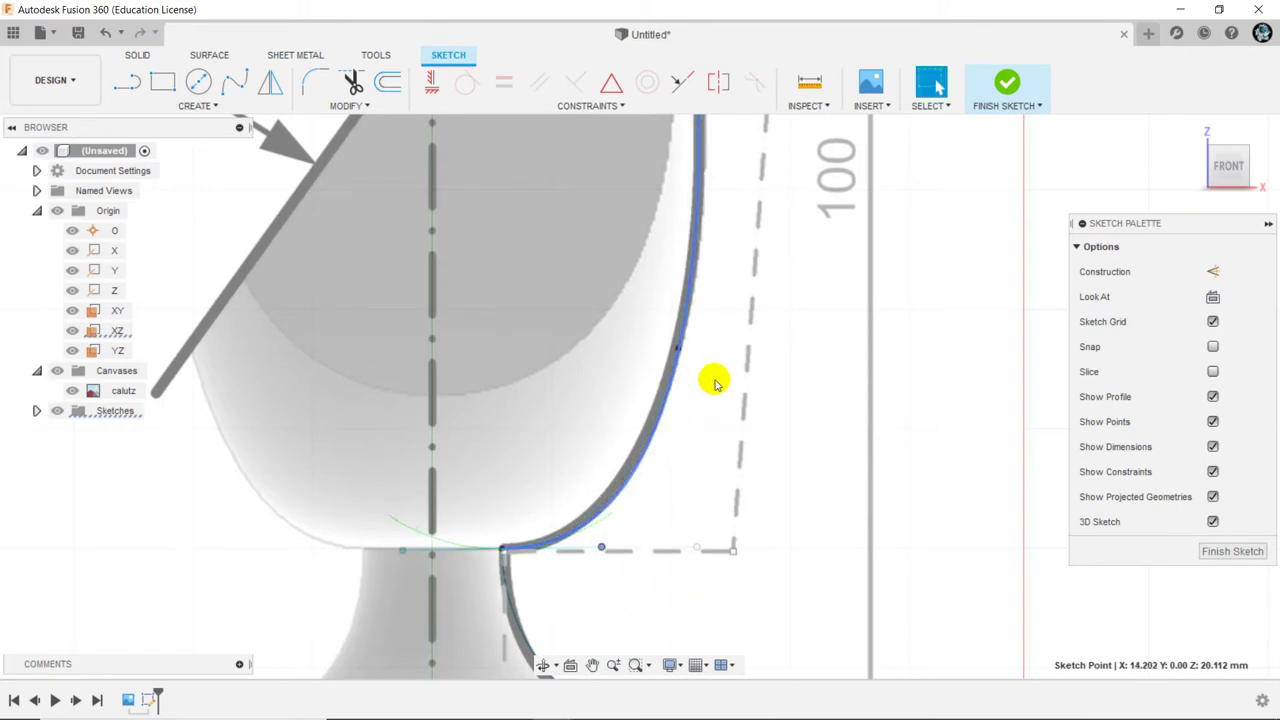
pyautogui.moveTo(714, 374)
pyautogui.mouseDown(button='middle')
pyautogui.moveTo(714, 457)
pyautogui.moveTo(683, 545)
pyautogui.mouseUp(button='middle')
pyautogui.moveTo(636, 308); pyautogui.dragTo(671, 471, button='middle')
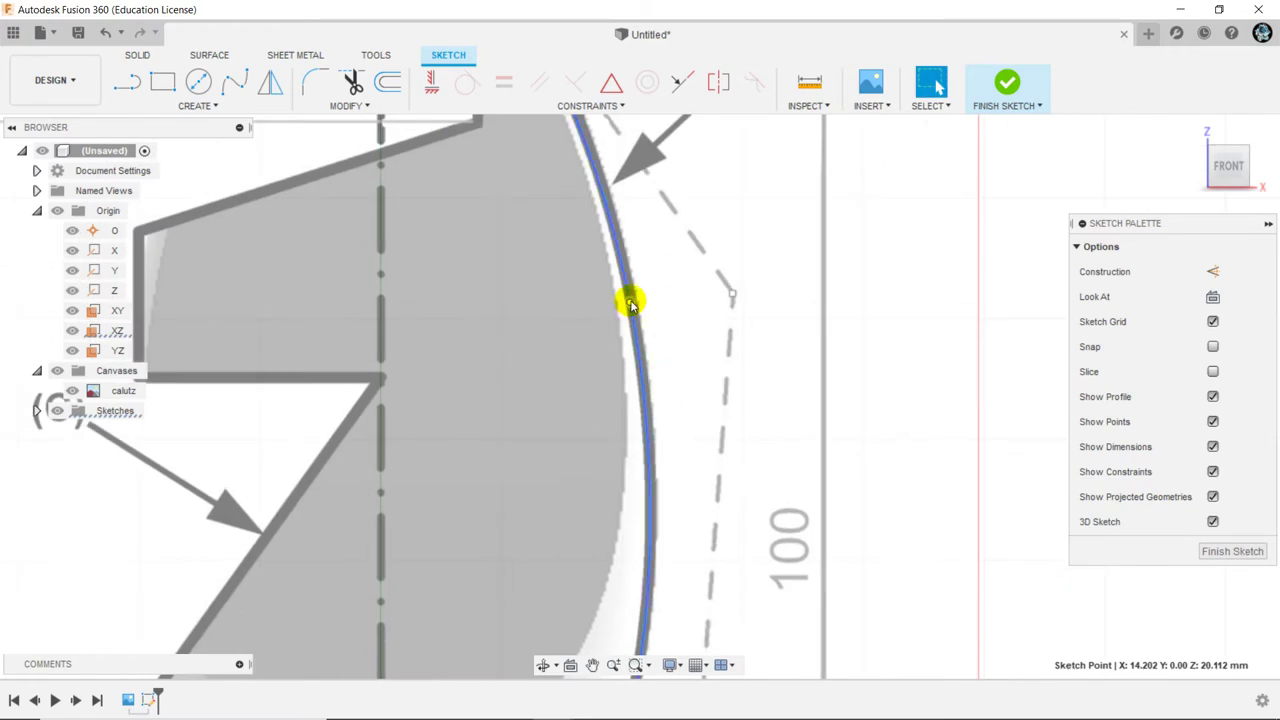
pyautogui.click(630, 303)
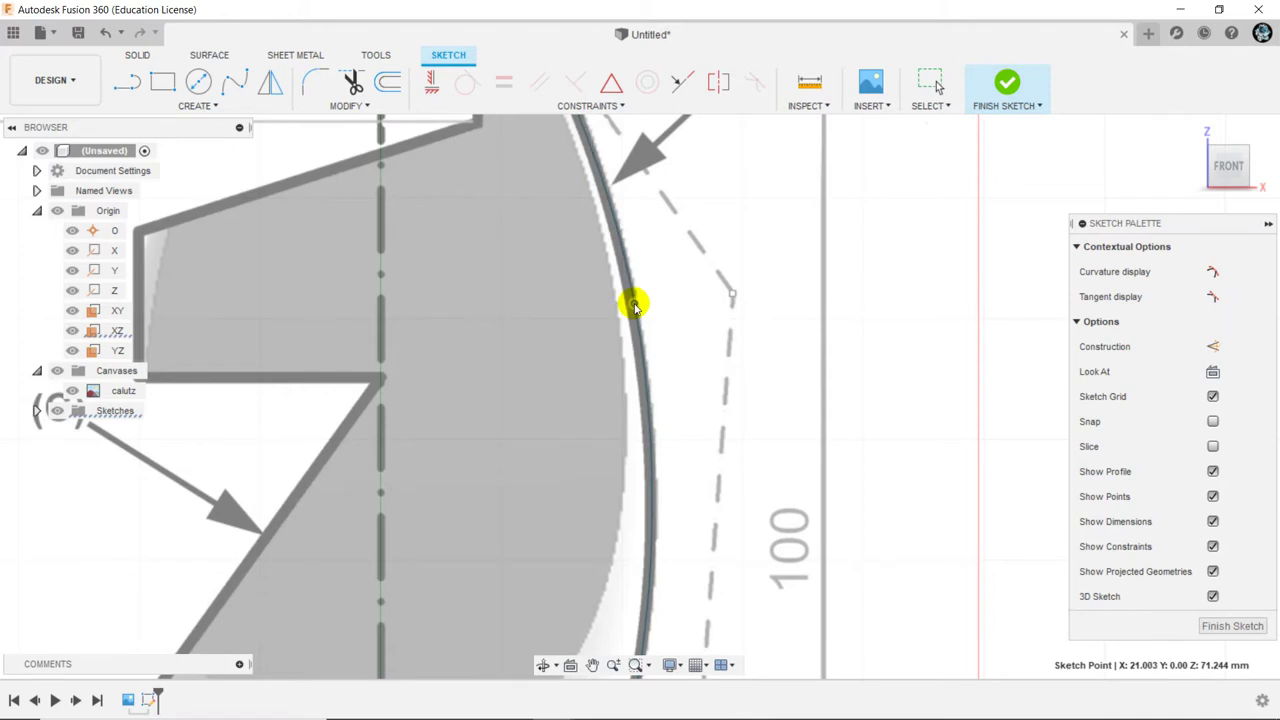
pyautogui.press('Escape')
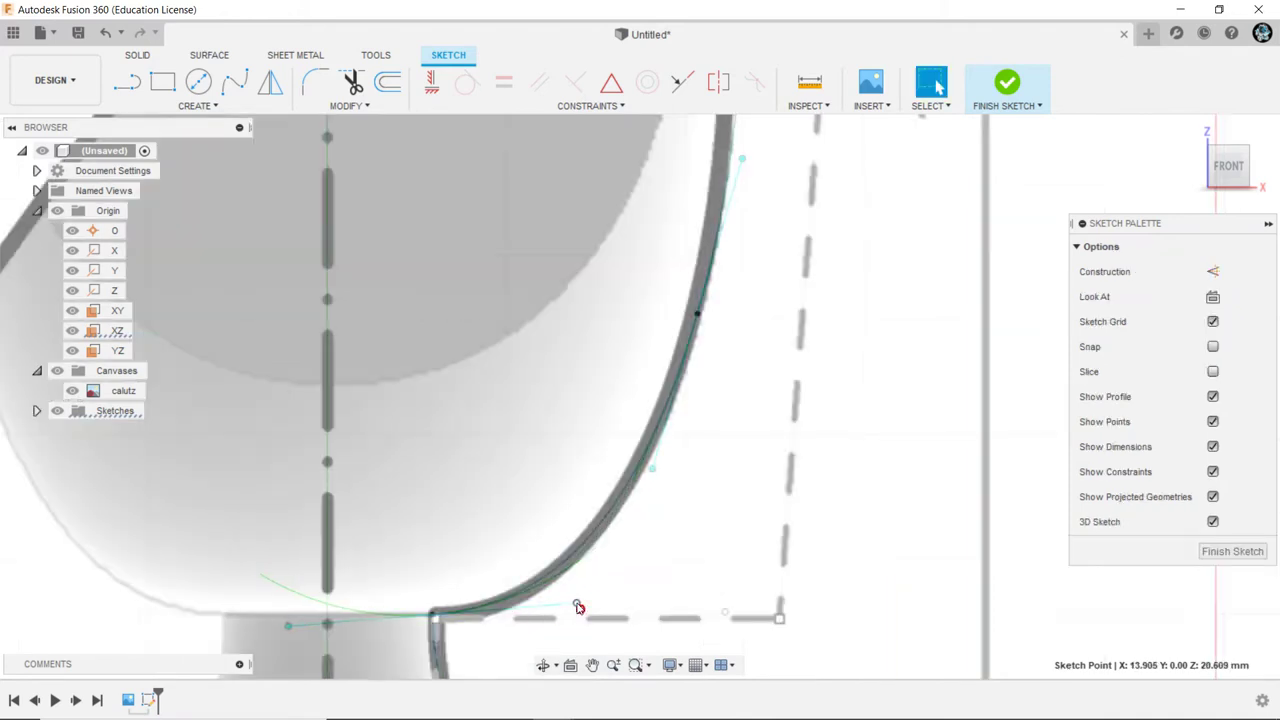
pyautogui.scroll(-3, 620, 536)
pyautogui.scroll(-3, 620, 534)
pyautogui.scroll(-3, 620, 534)
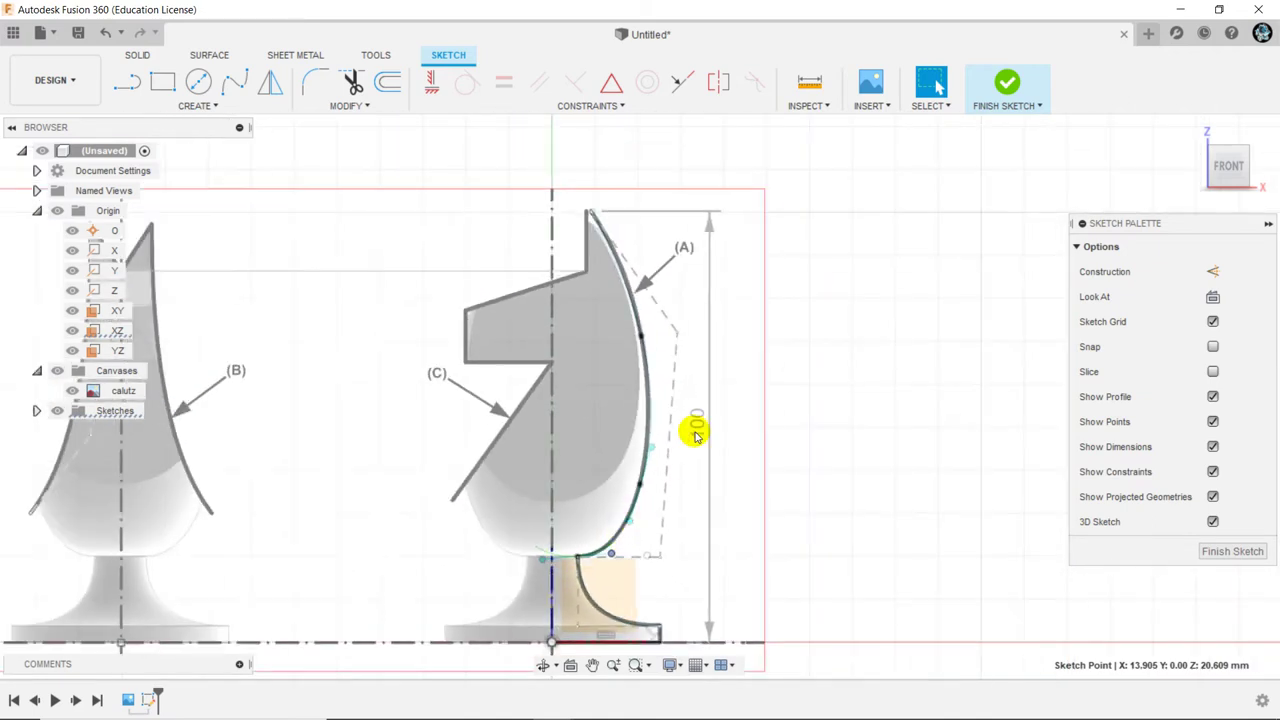
pyautogui.scroll(-2, 805, 400)
pyautogui.scroll(-1, 789, 354)
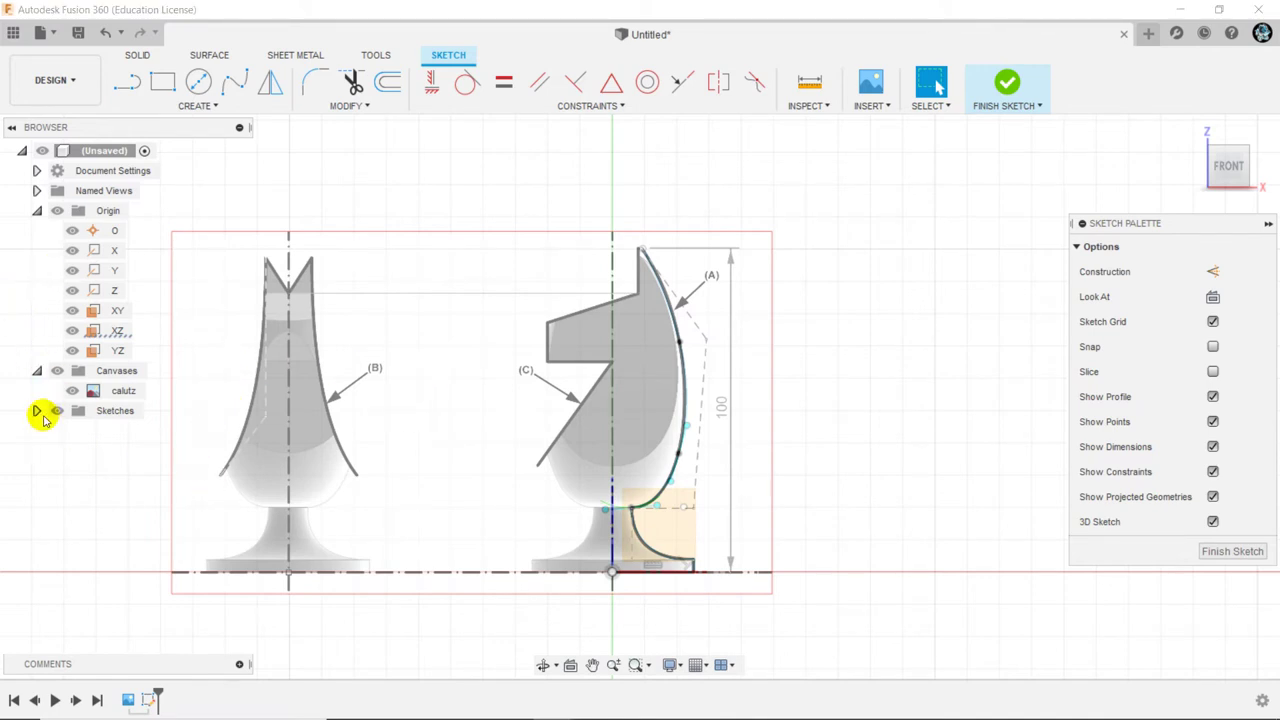
# Hide the calutz reference image
pyautogui.click(71, 390)
pyautogui.click(71, 390)
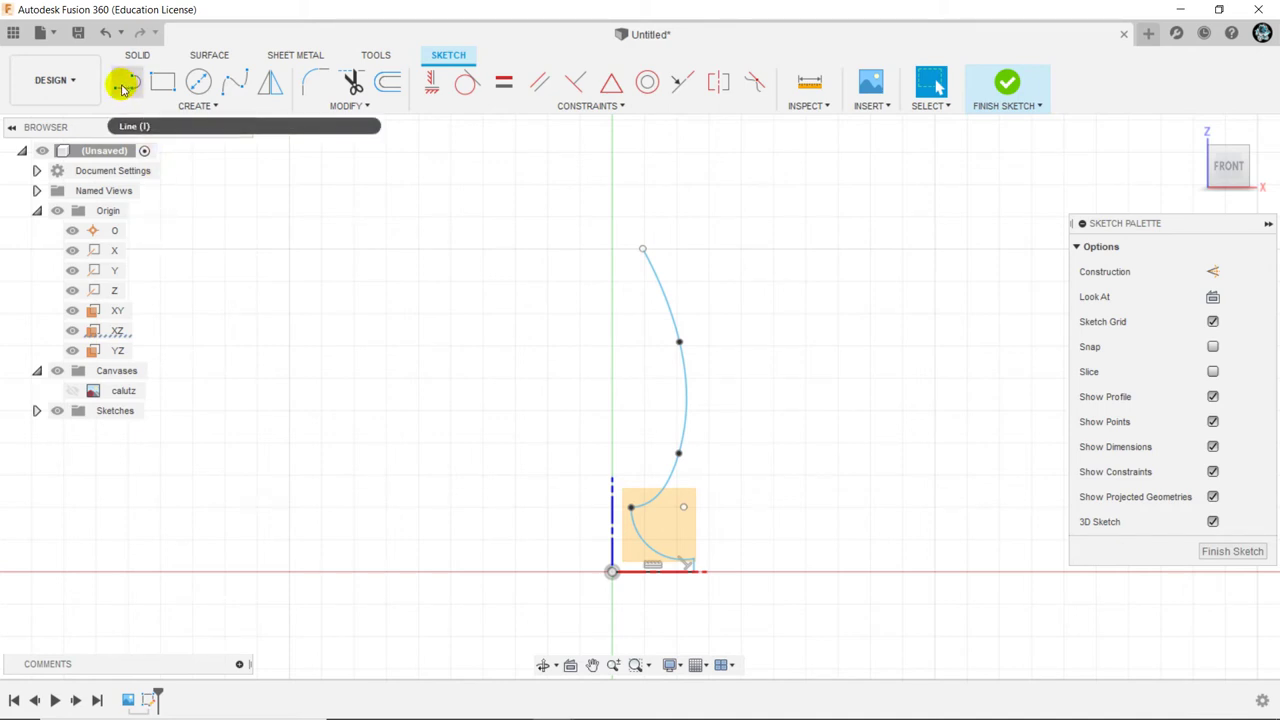
pyautogui.click(125, 84)
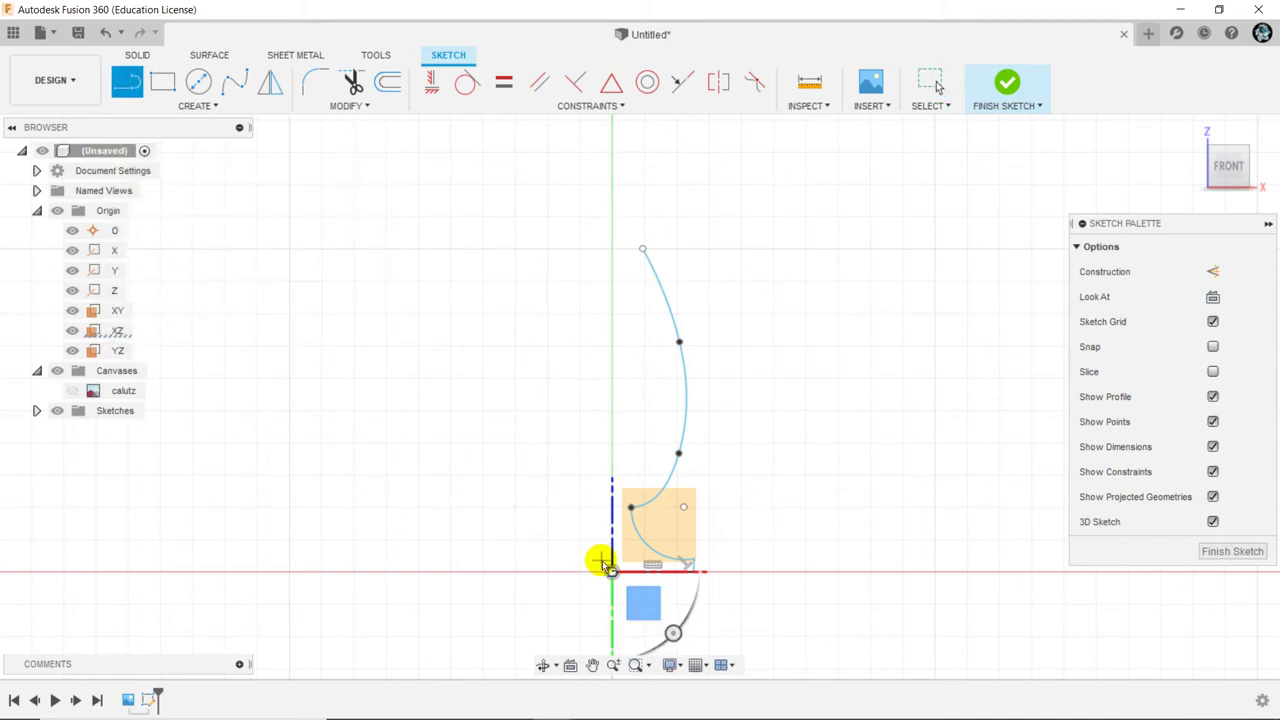
pyautogui.click(127, 79)
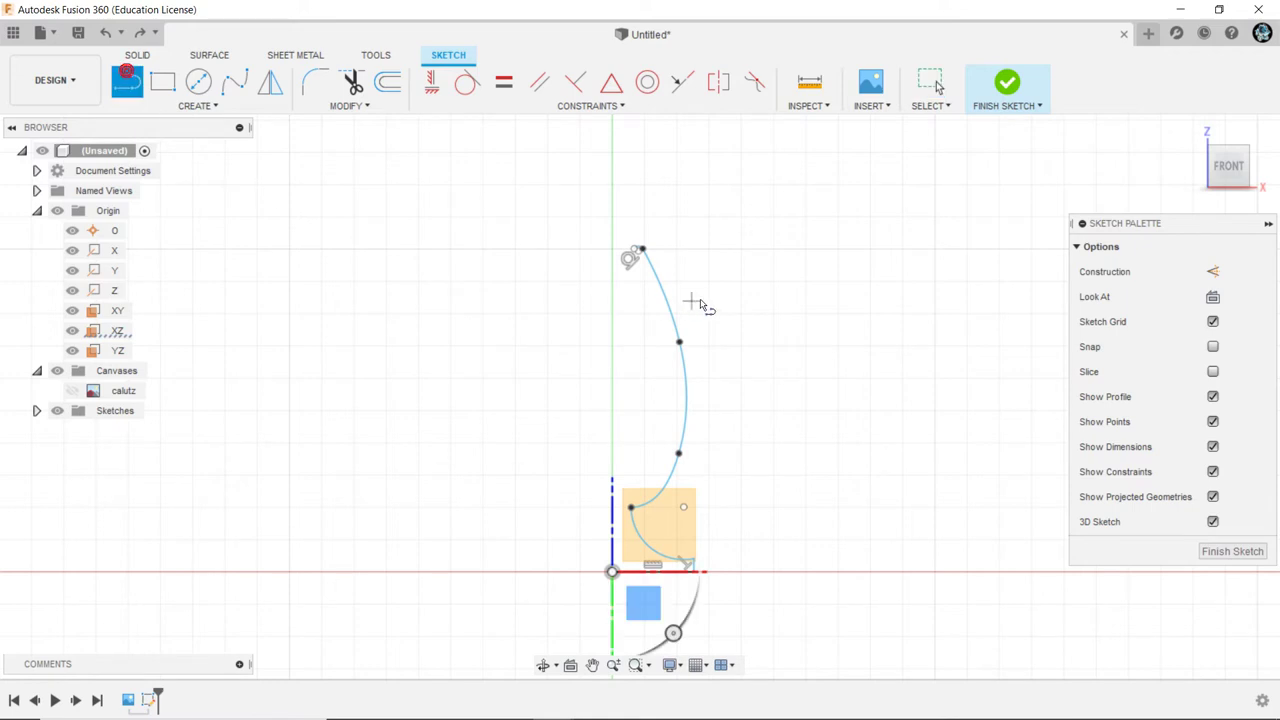
# Draw a short top line left from the spline's top end, then a line down to the origin
pyautogui.click(641, 251)
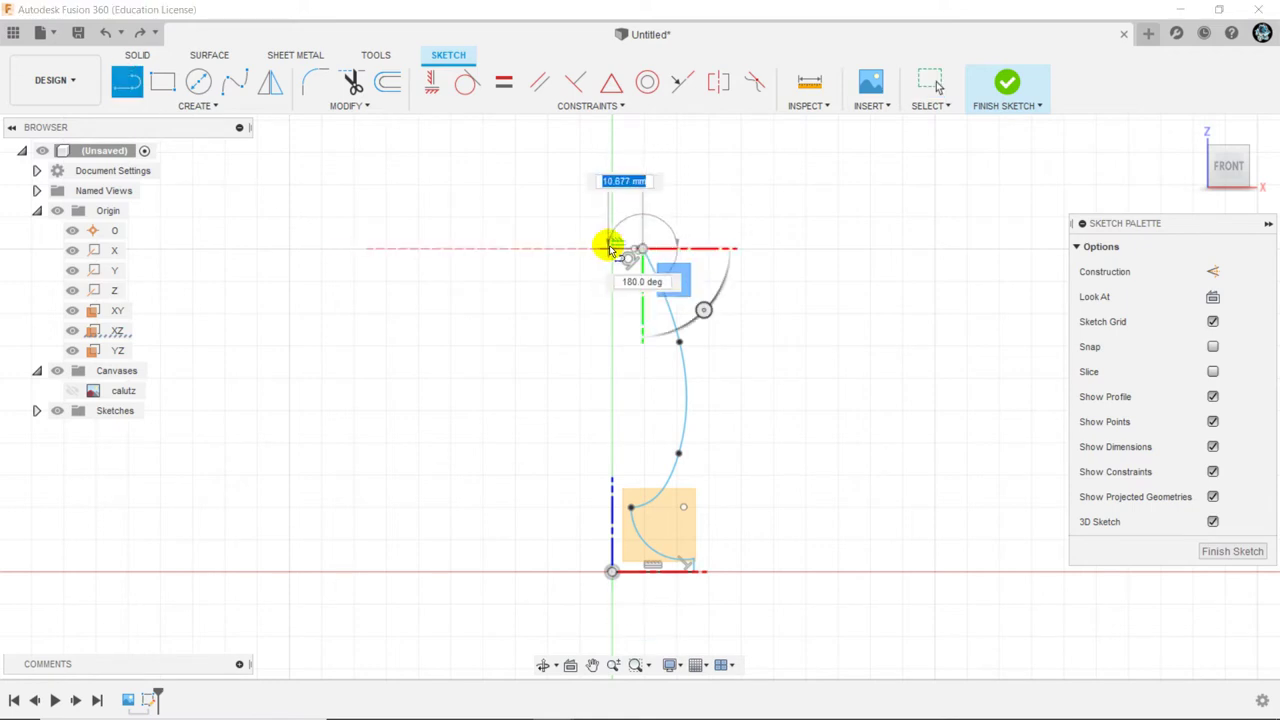
pyautogui.scroll(5, 612, 250)
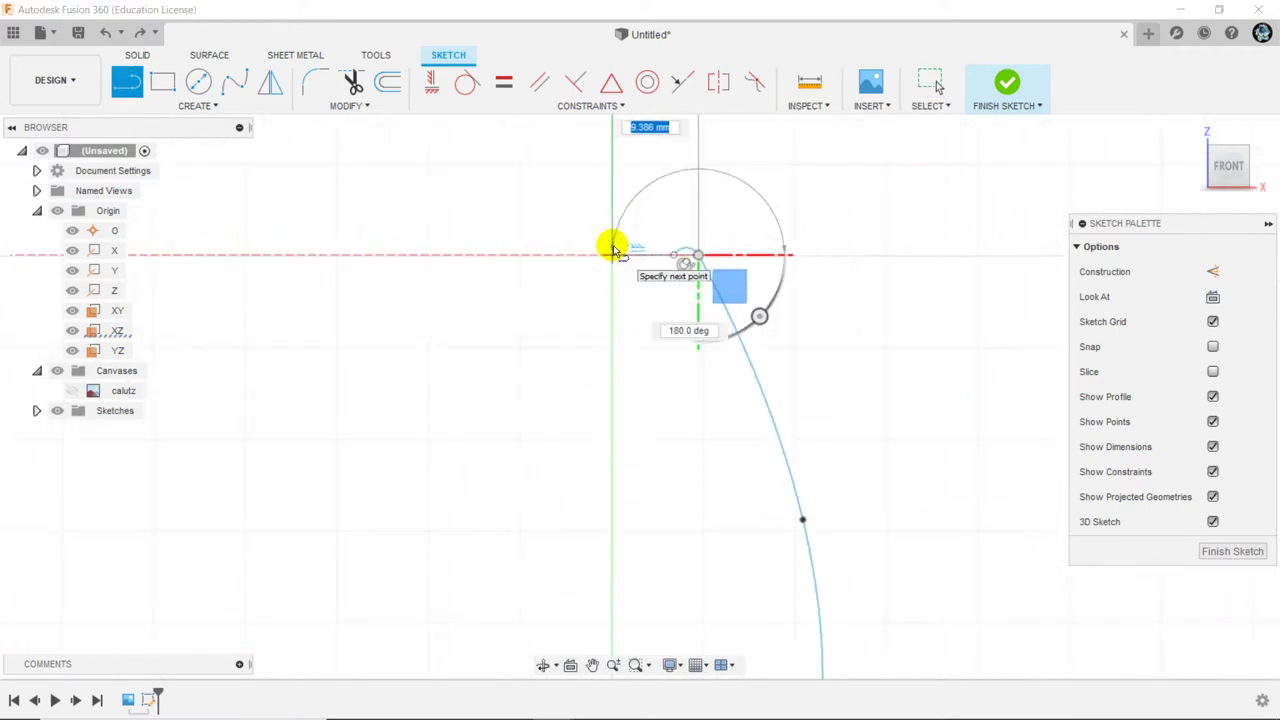
pyautogui.scroll(3, 608, 252)
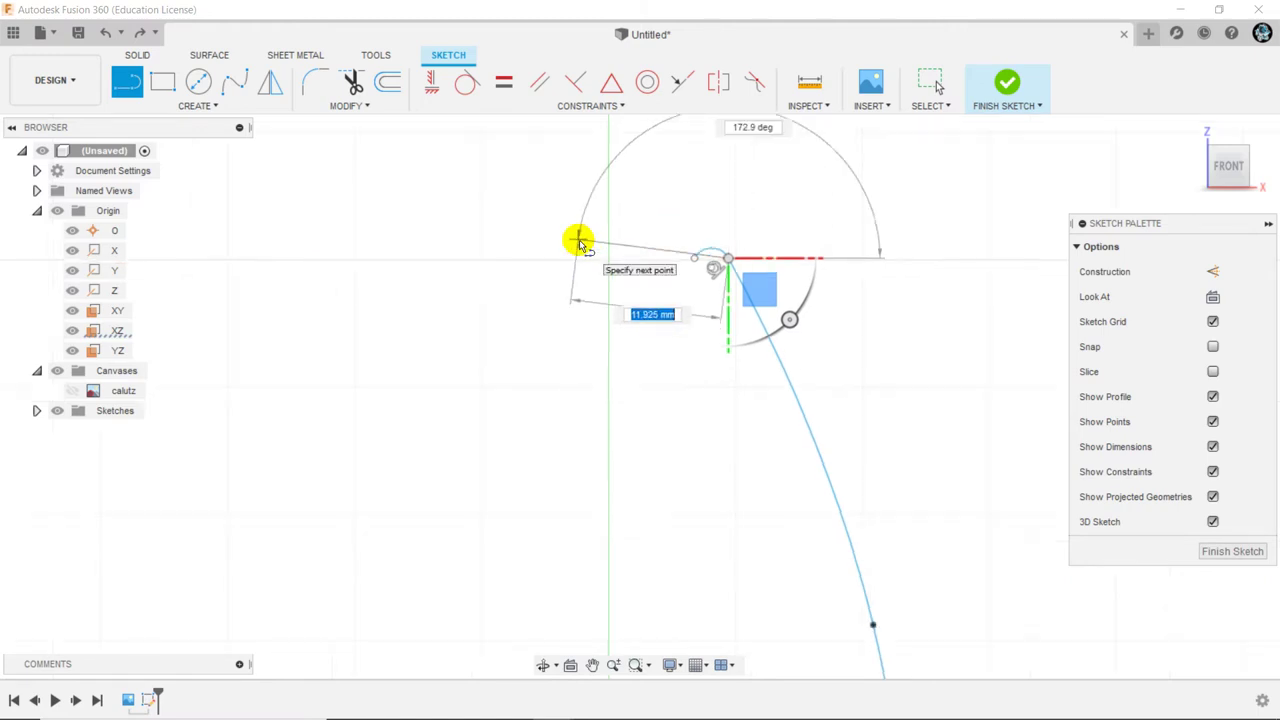
pyautogui.scroll(-2, 580, 243)
pyautogui.scroll(-2, 580, 243)
pyautogui.scroll(-2, 580, 243)
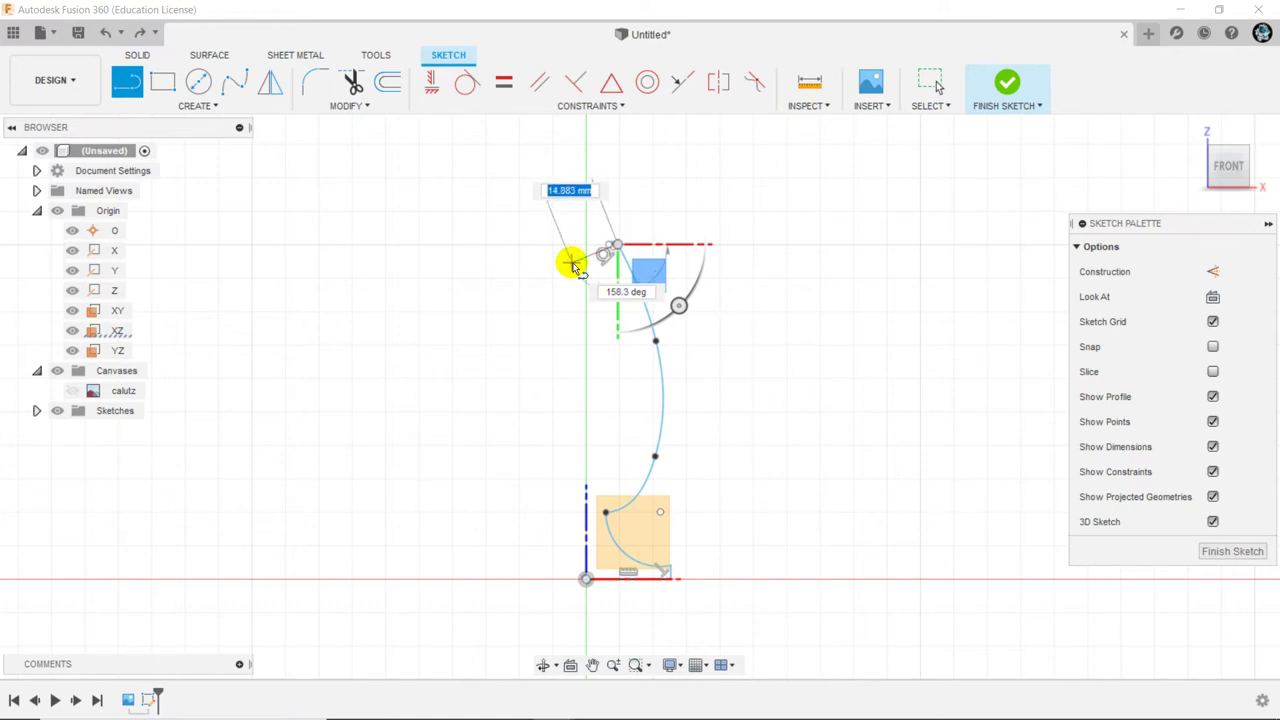
pyautogui.click(572, 263)
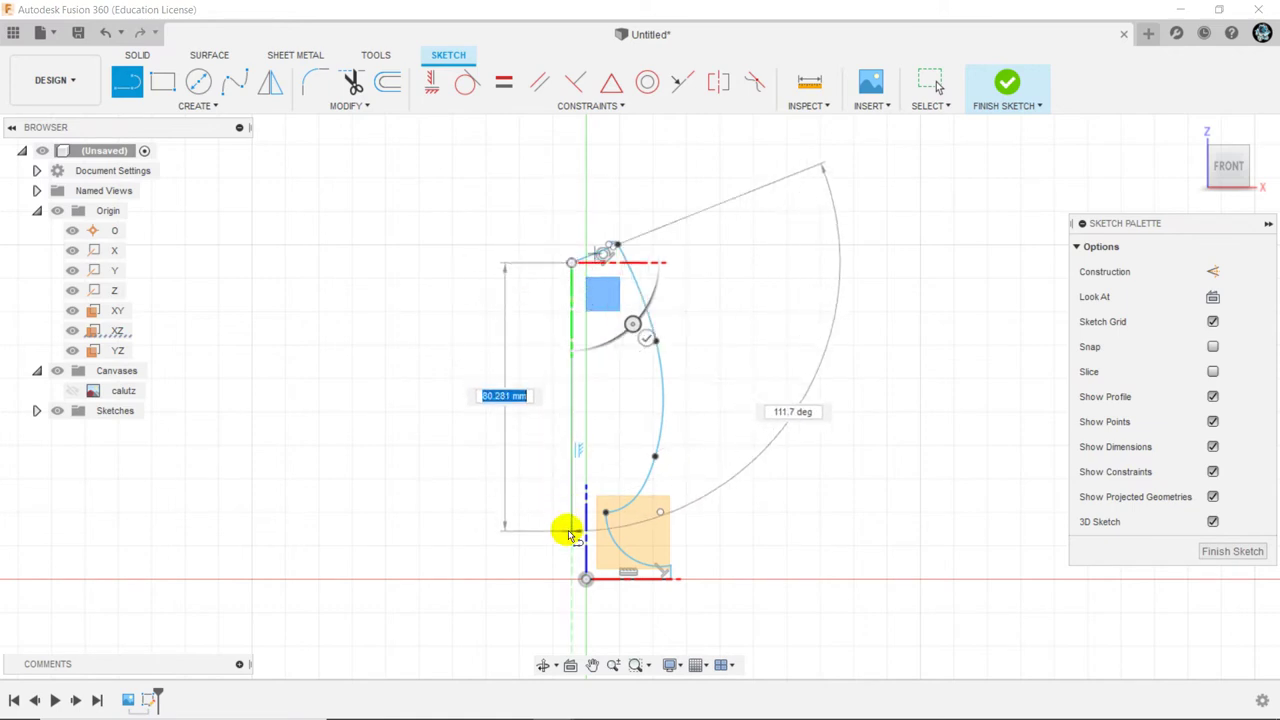
pyautogui.click(585, 579)
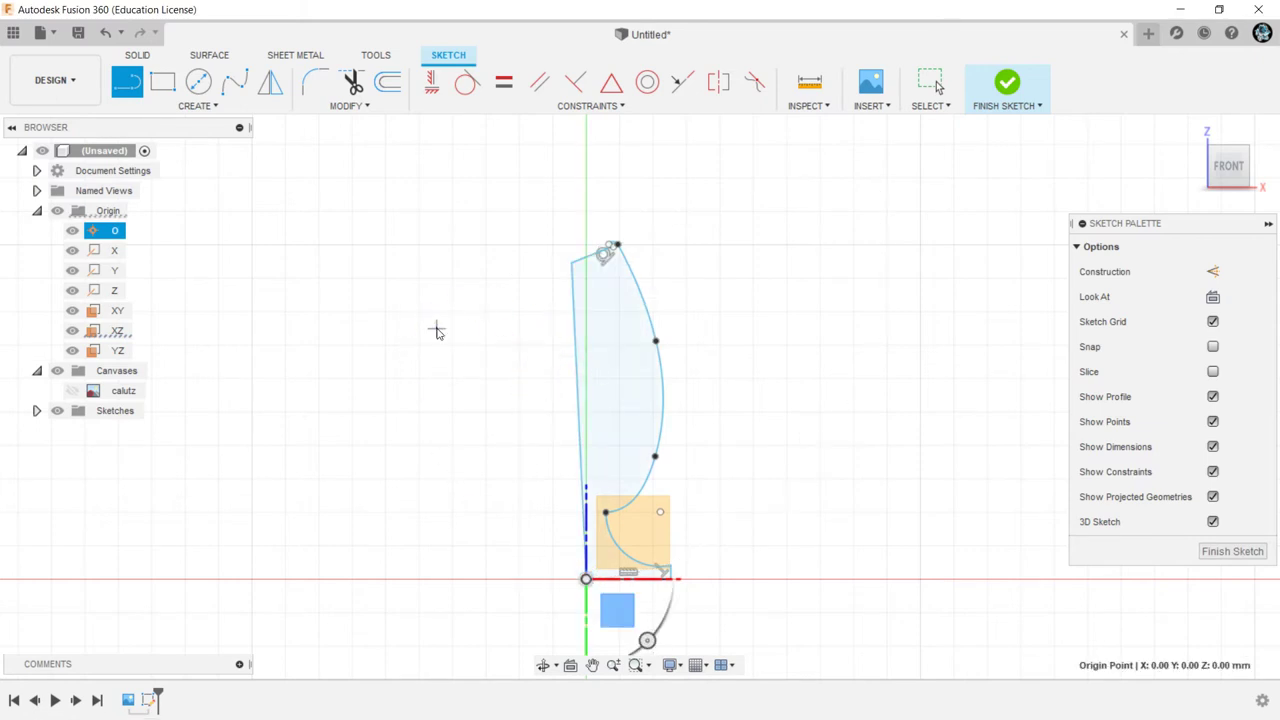
# Constrain the profile's left edge line to be vertical
pyautogui.click(590, 106)
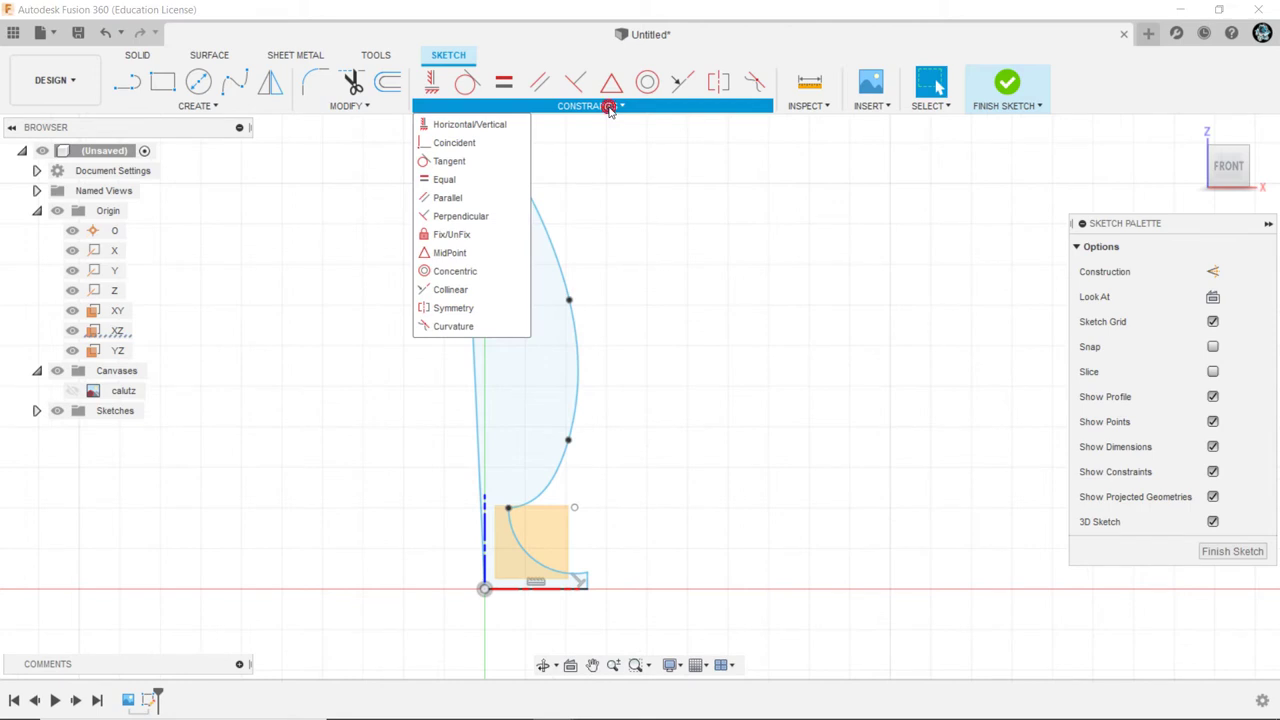
pyautogui.click(622, 172)
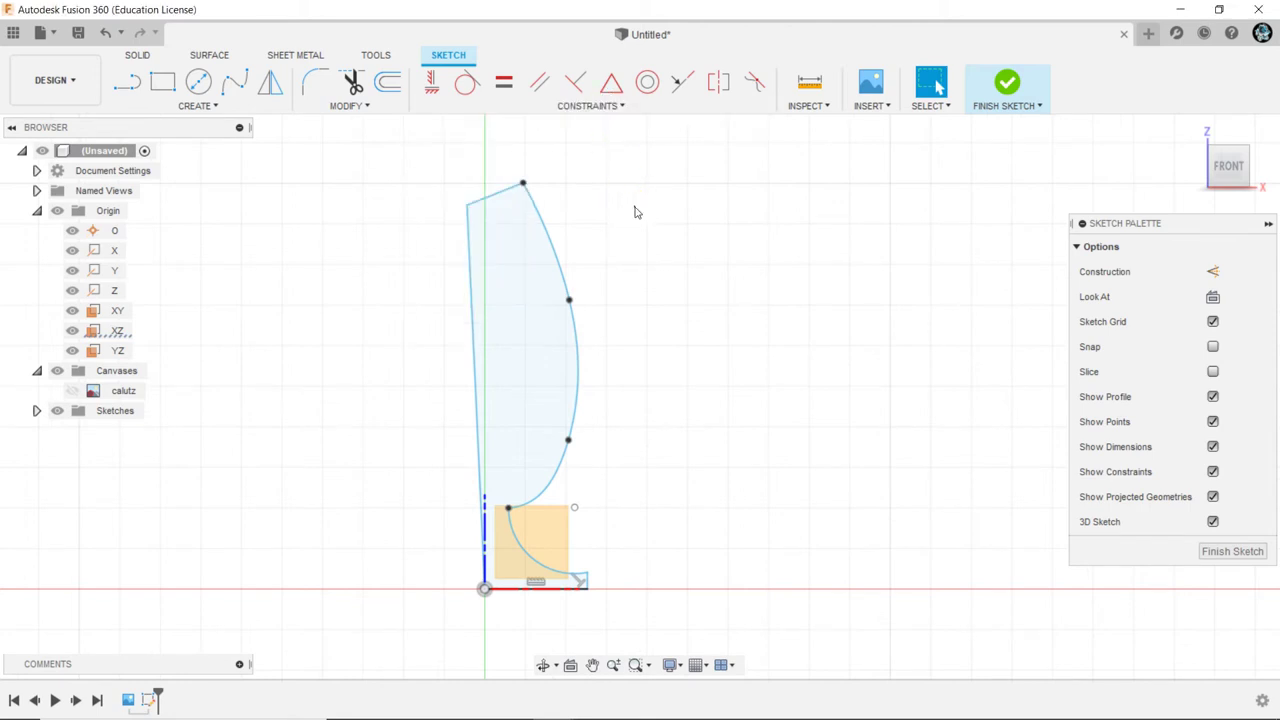
pyautogui.click(595, 142)
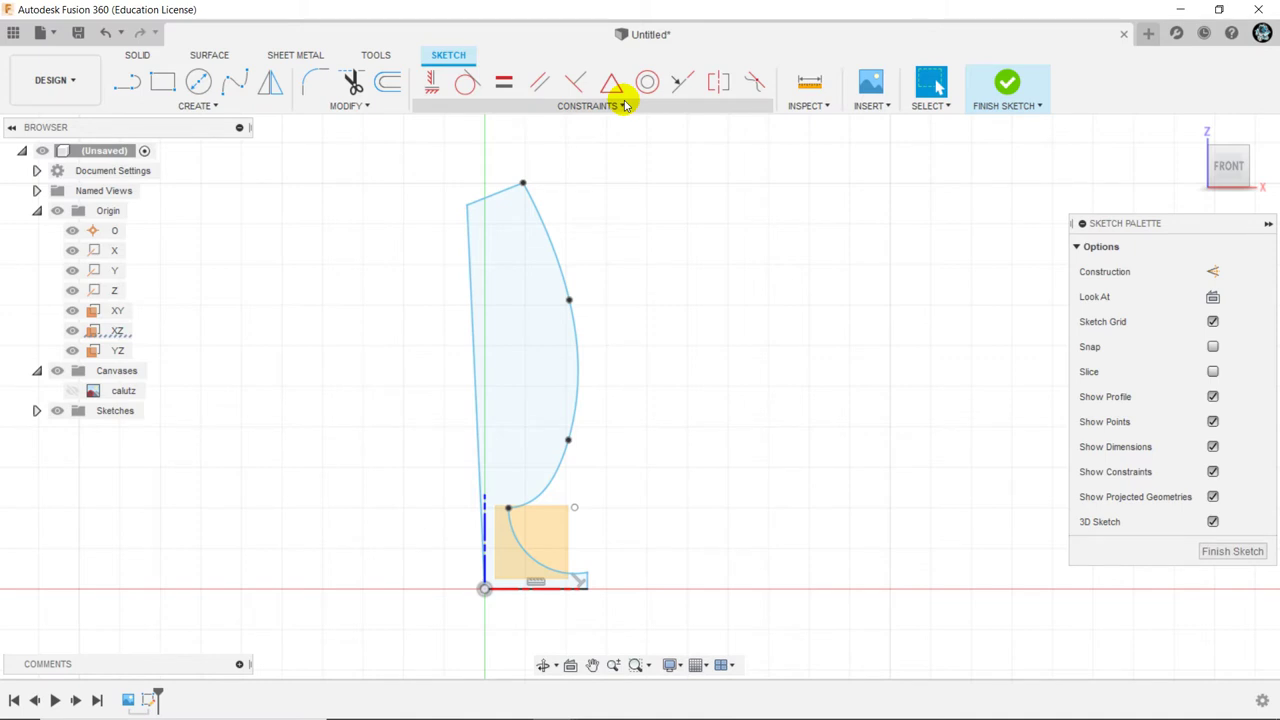
pyautogui.click(470, 303)
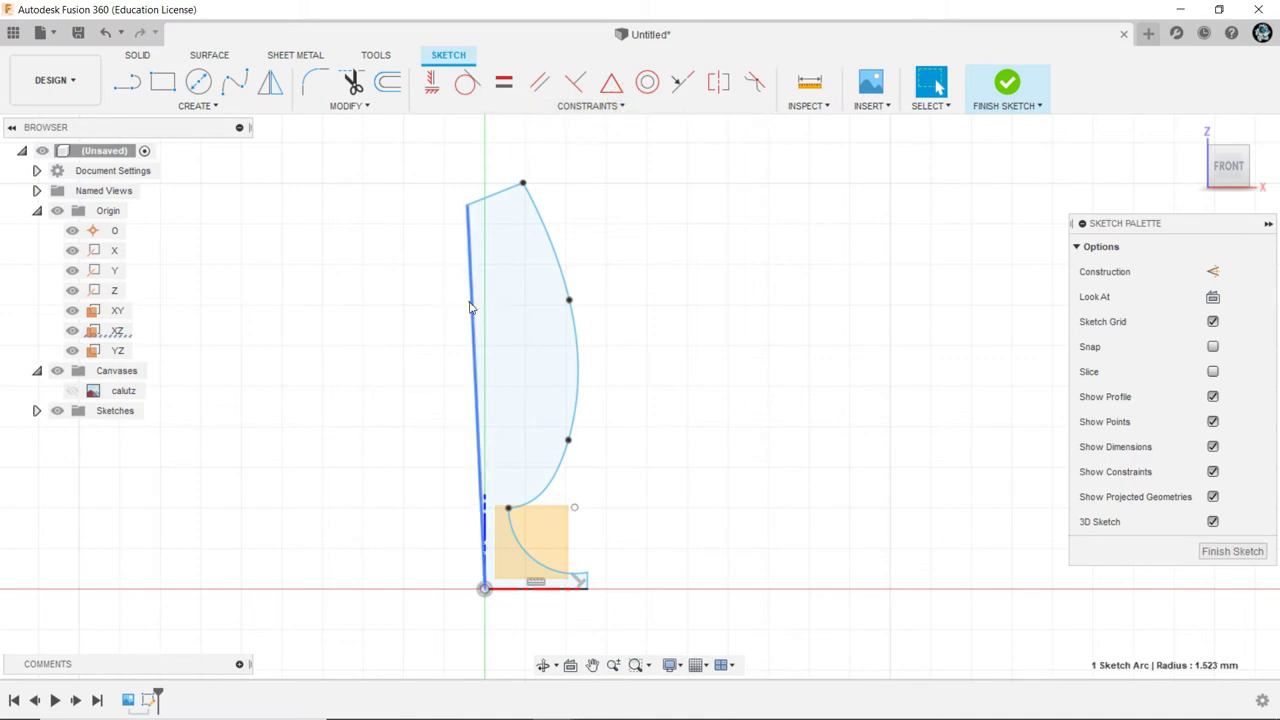
pyautogui.click(470, 307)
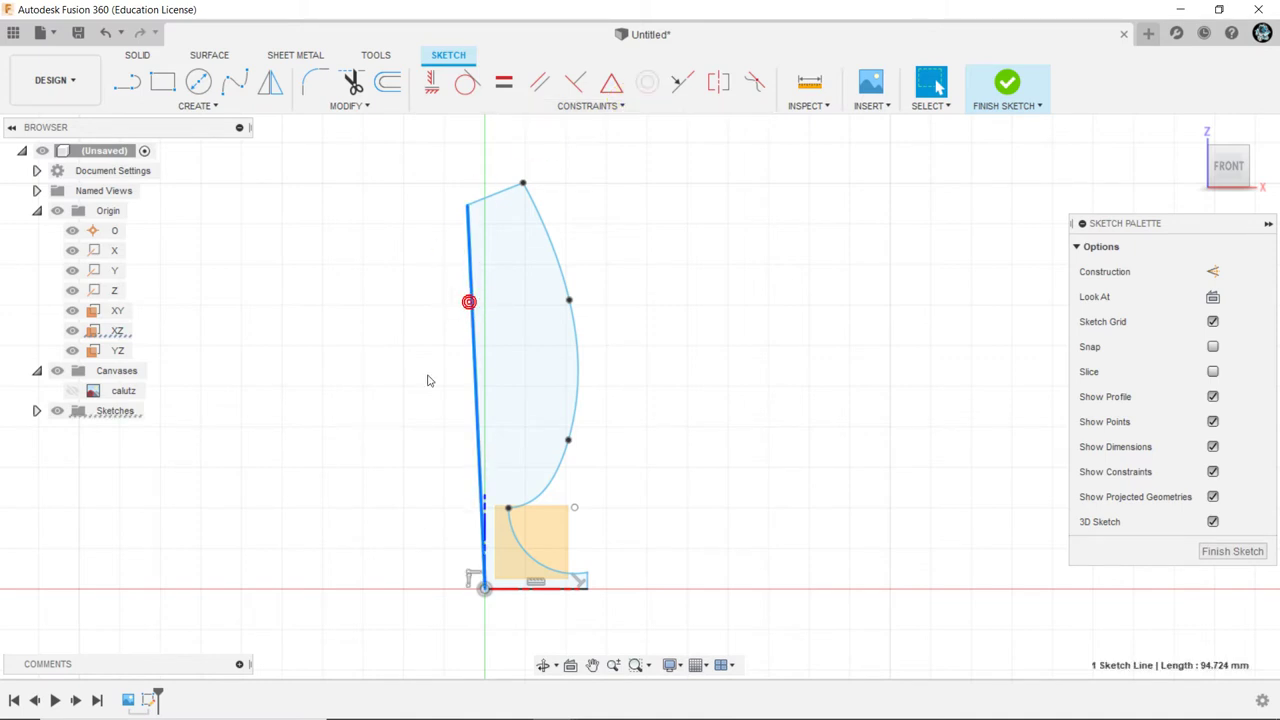
pyautogui.click(440, 84)
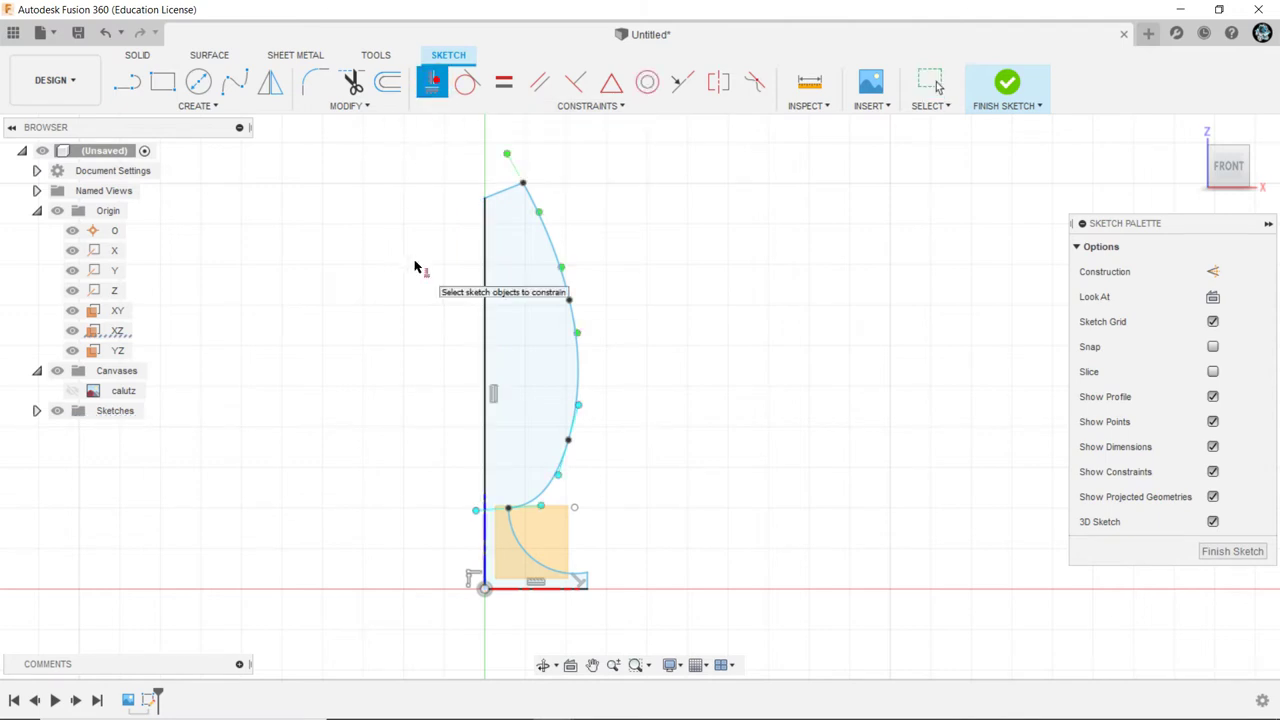
pyautogui.scroll(-1, 520, 183)
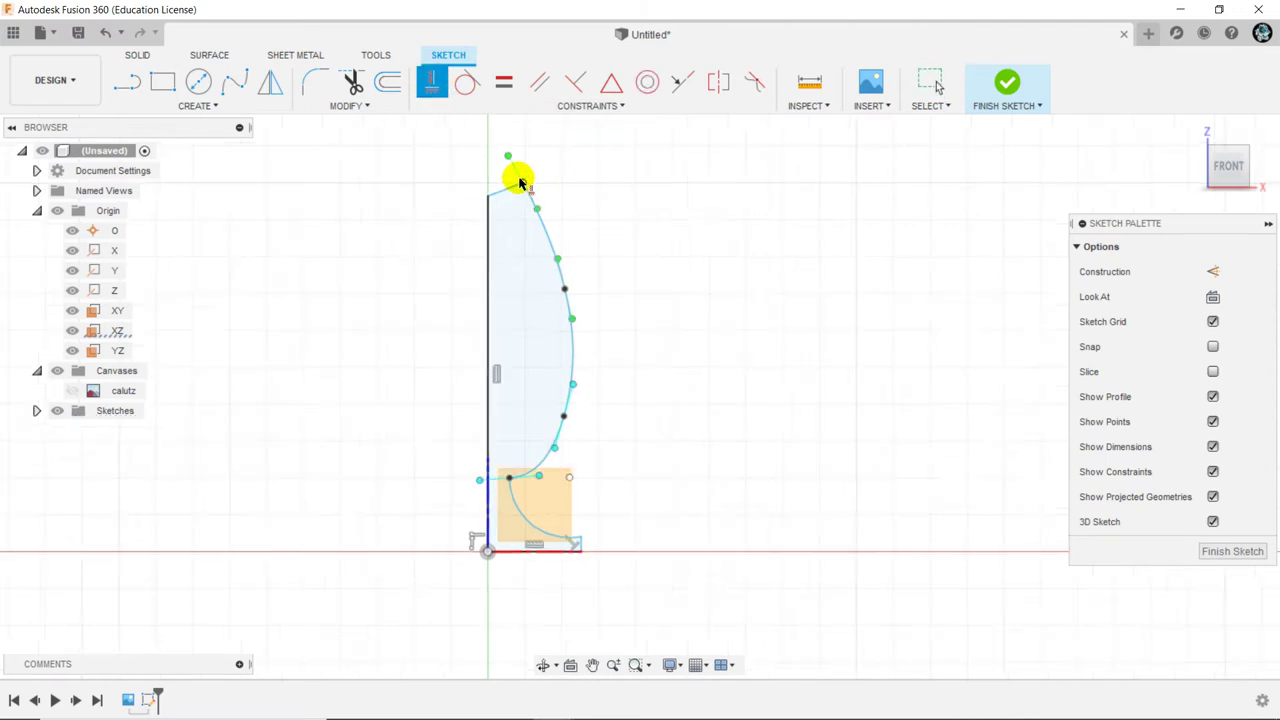
pyautogui.scroll(-2, 516, 181)
pyautogui.scroll(5, 512, 185)
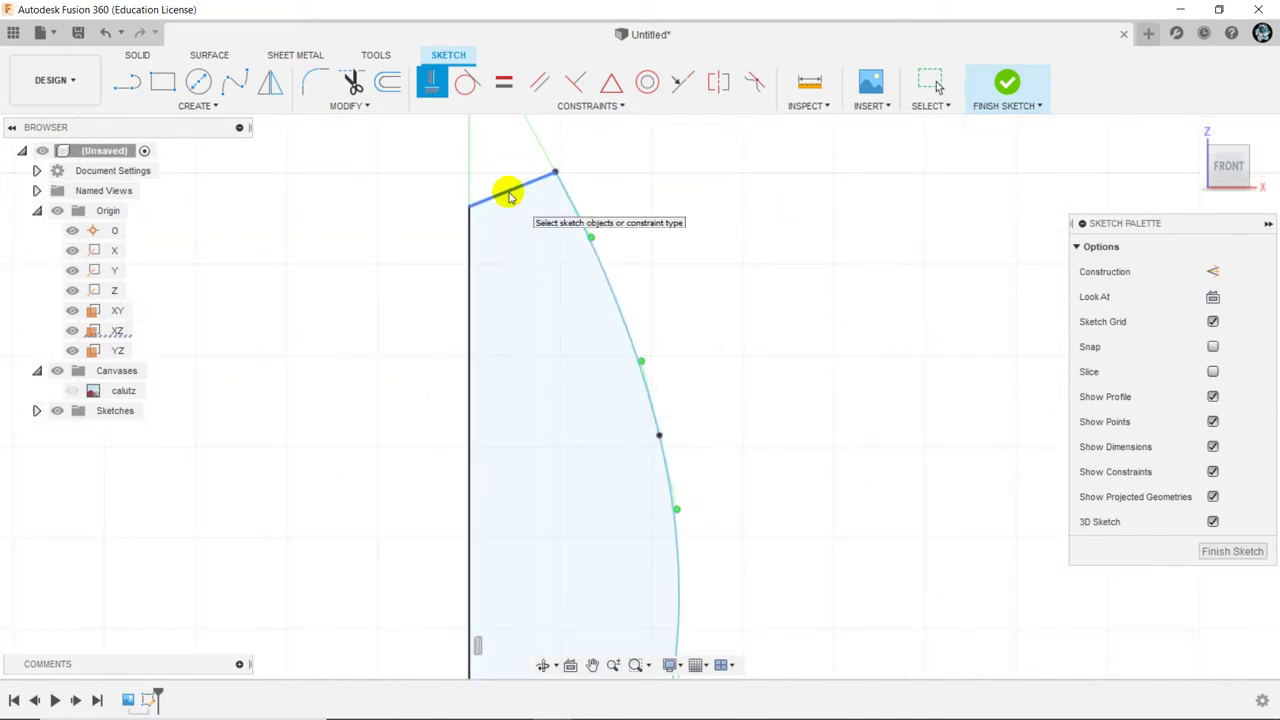
pyautogui.press('Escape')
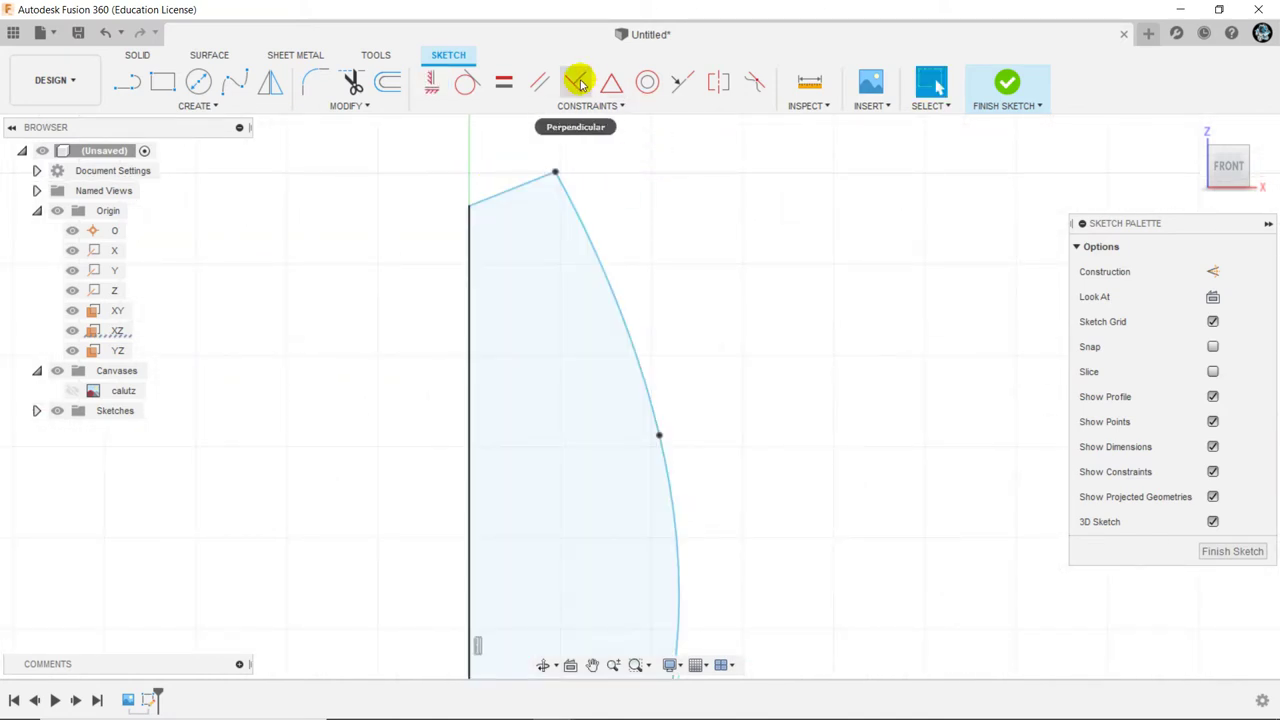
# Make the top line perpendicular to the left edge
pyautogui.click(578, 83)
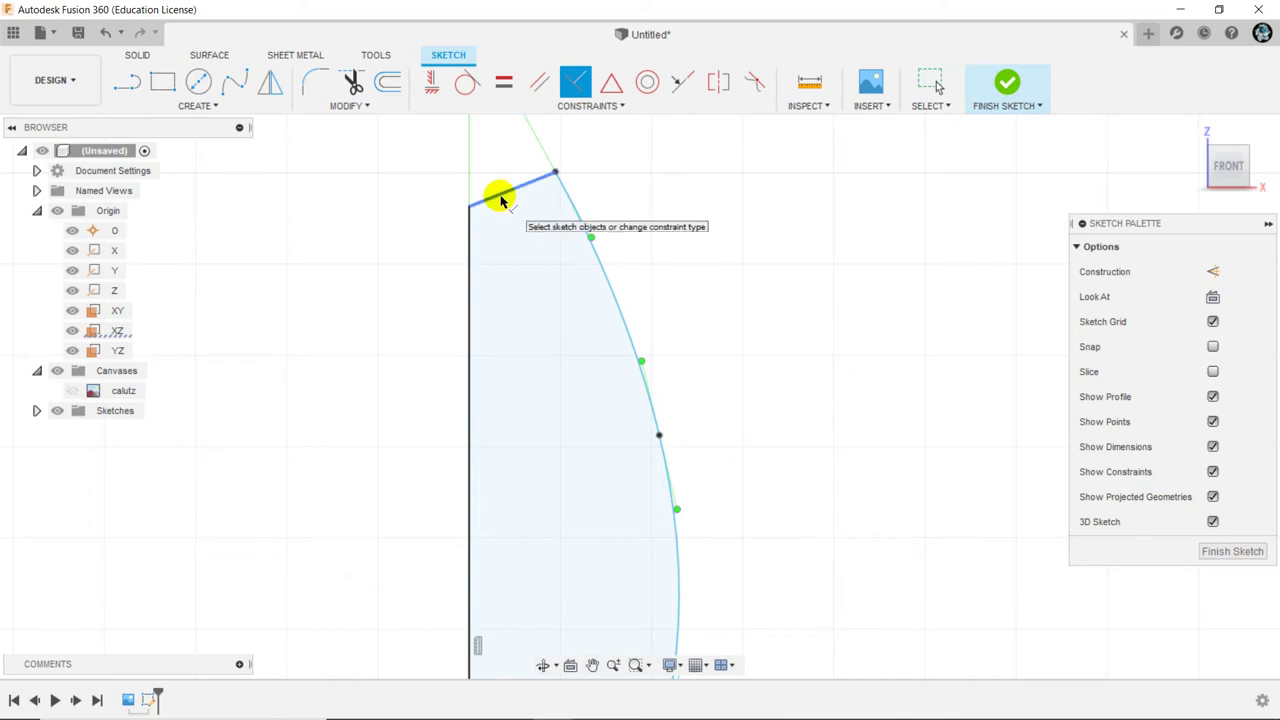
pyautogui.click(502, 200)
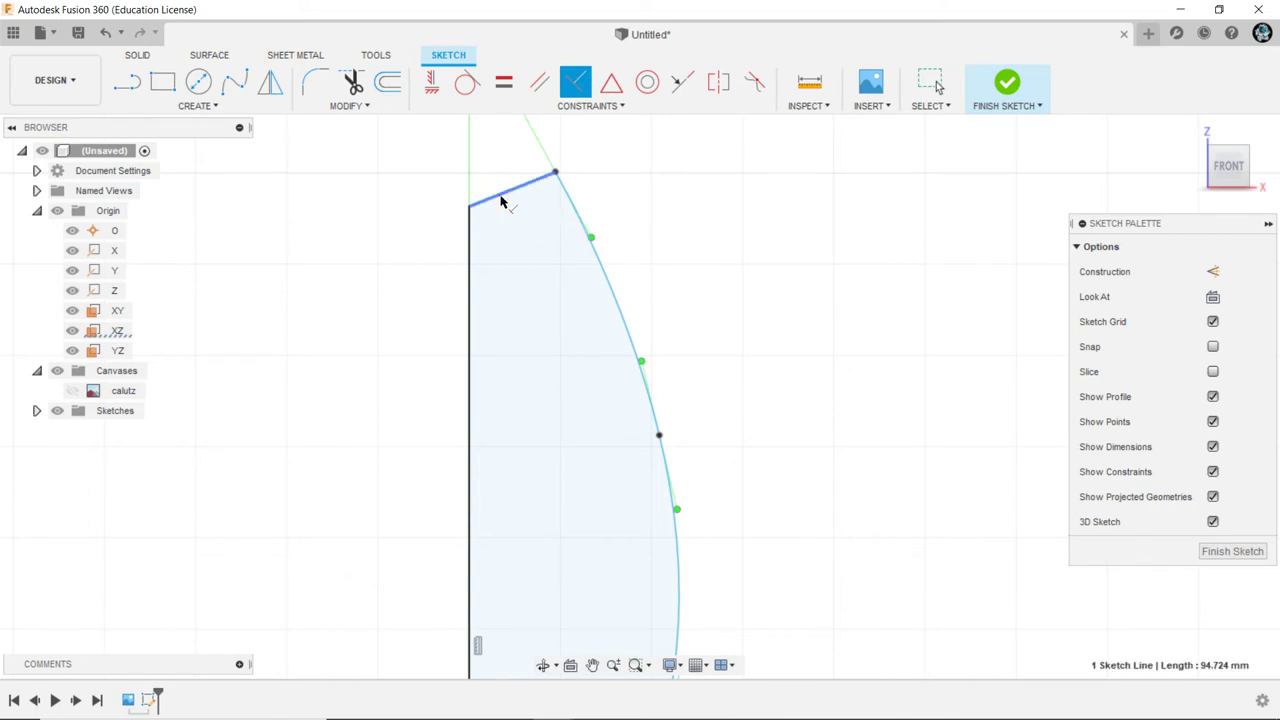
pyautogui.click(473, 249)
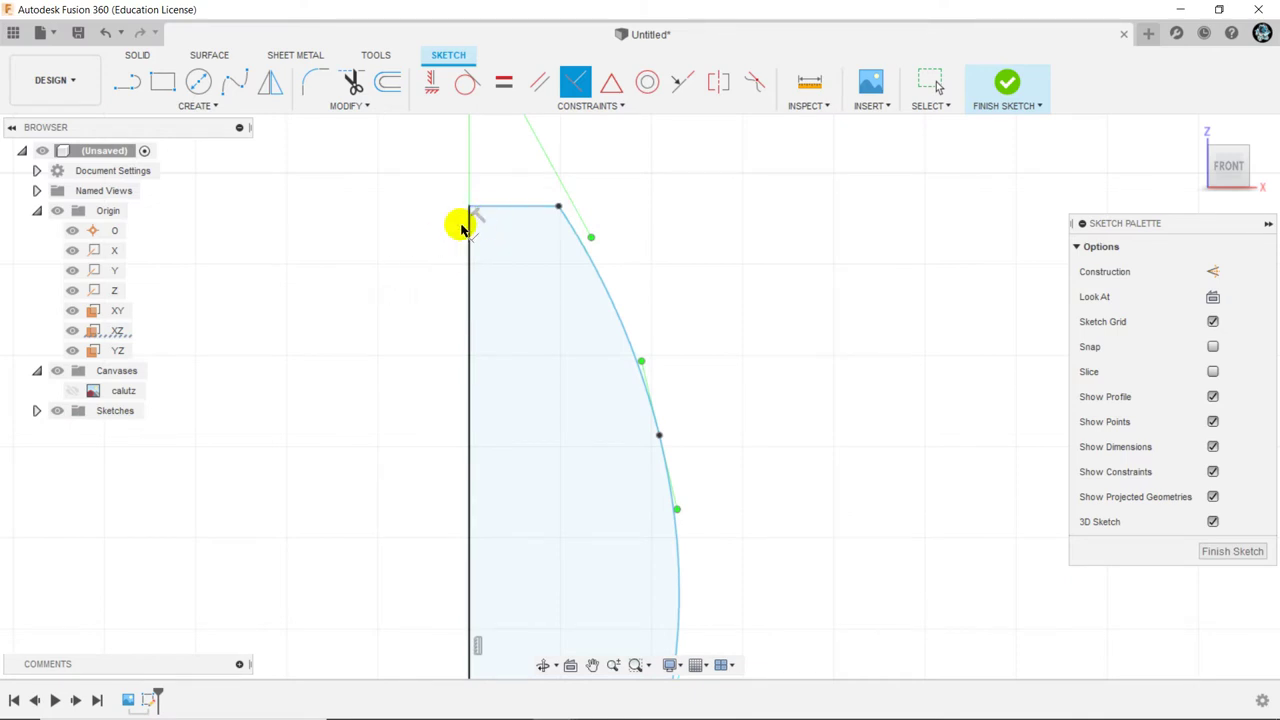
pyautogui.rightClick(381, 232)
pyautogui.click(448, 232)
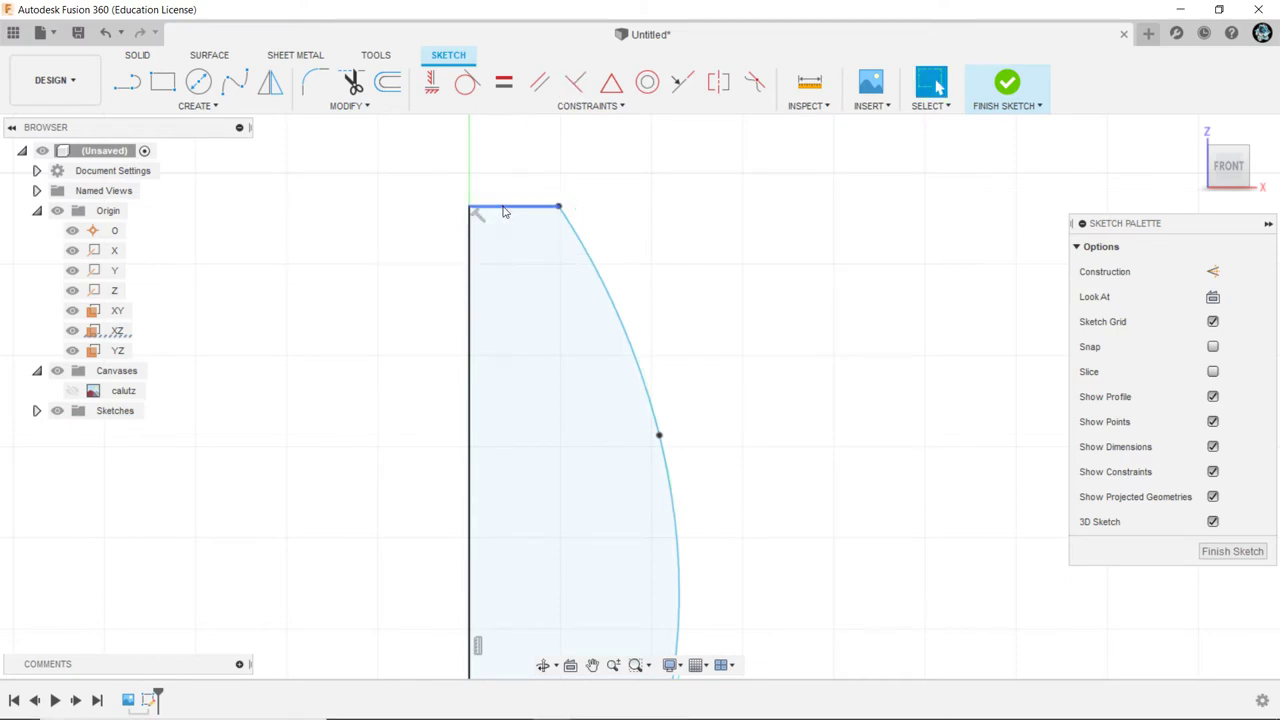
# Drag the top line slightly upward
pyautogui.click(505, 199)
pyautogui.moveTo(507, 187); pyautogui.dragTo(505, 180)
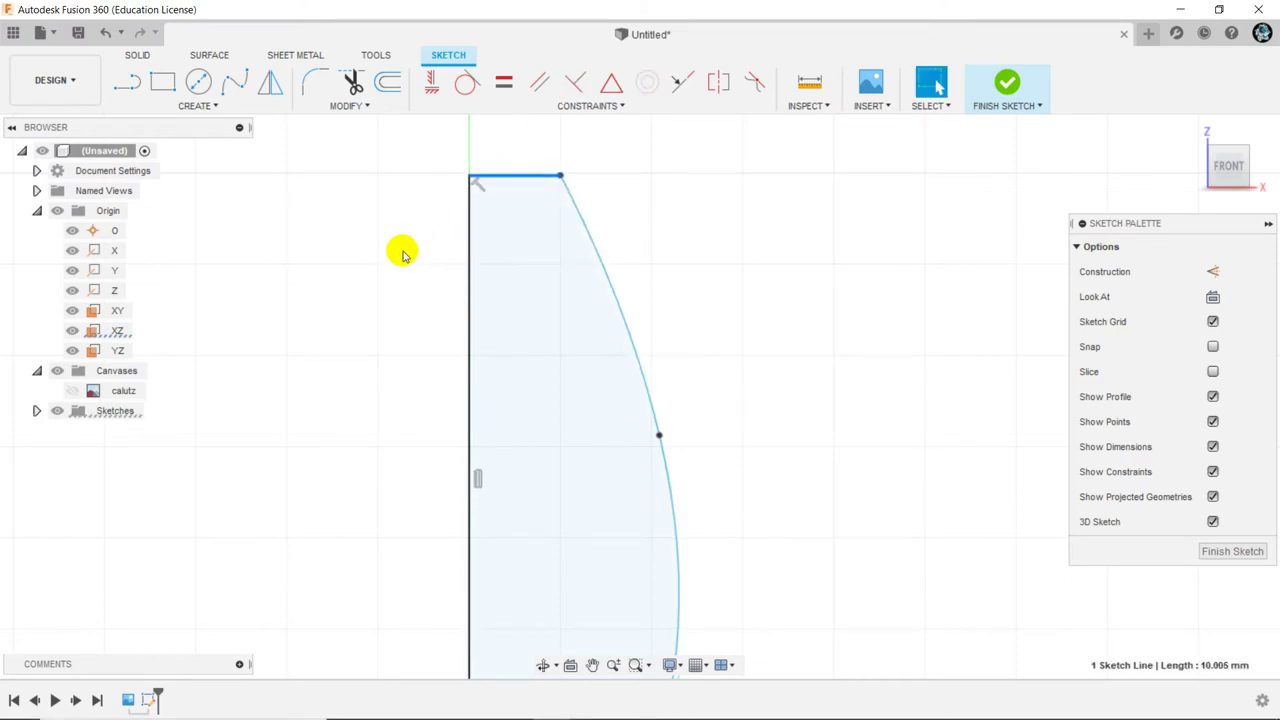
pyautogui.scroll(-5, 521, 240)
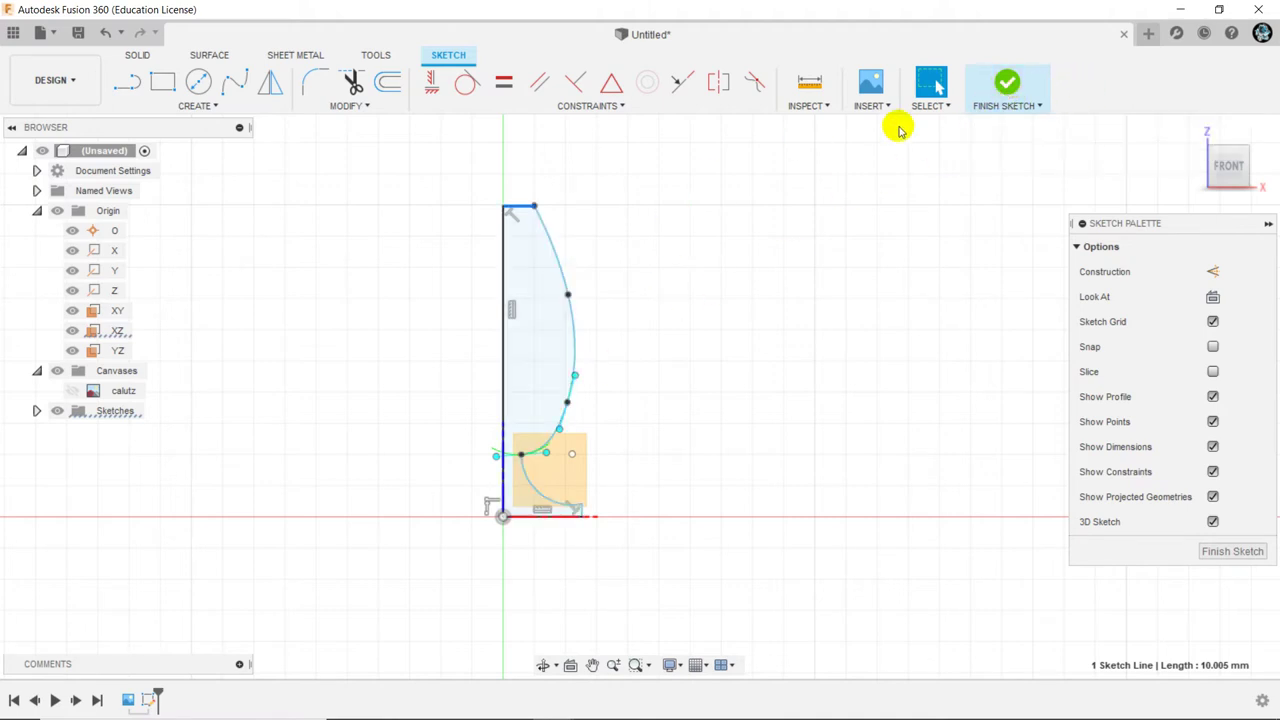
# Finish the knight profile sketch and browse the solid Create commands
pyautogui.click(1010, 88)
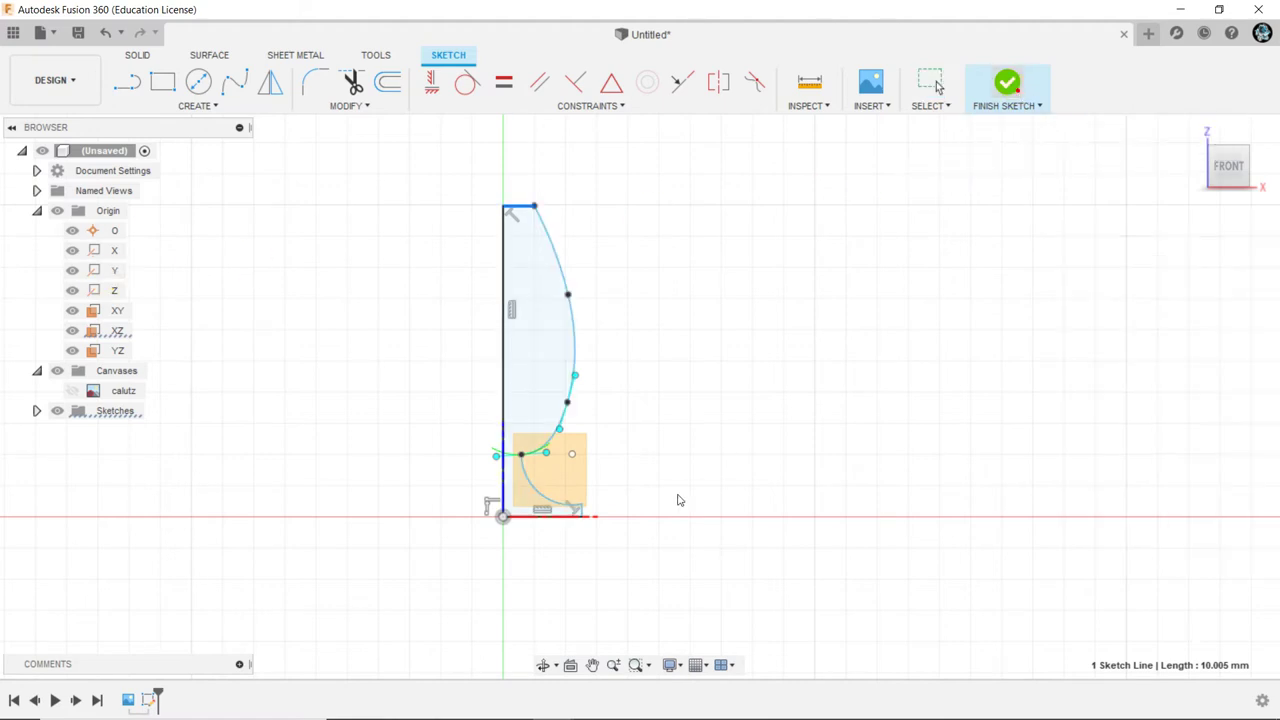
pyautogui.click(1006, 92)
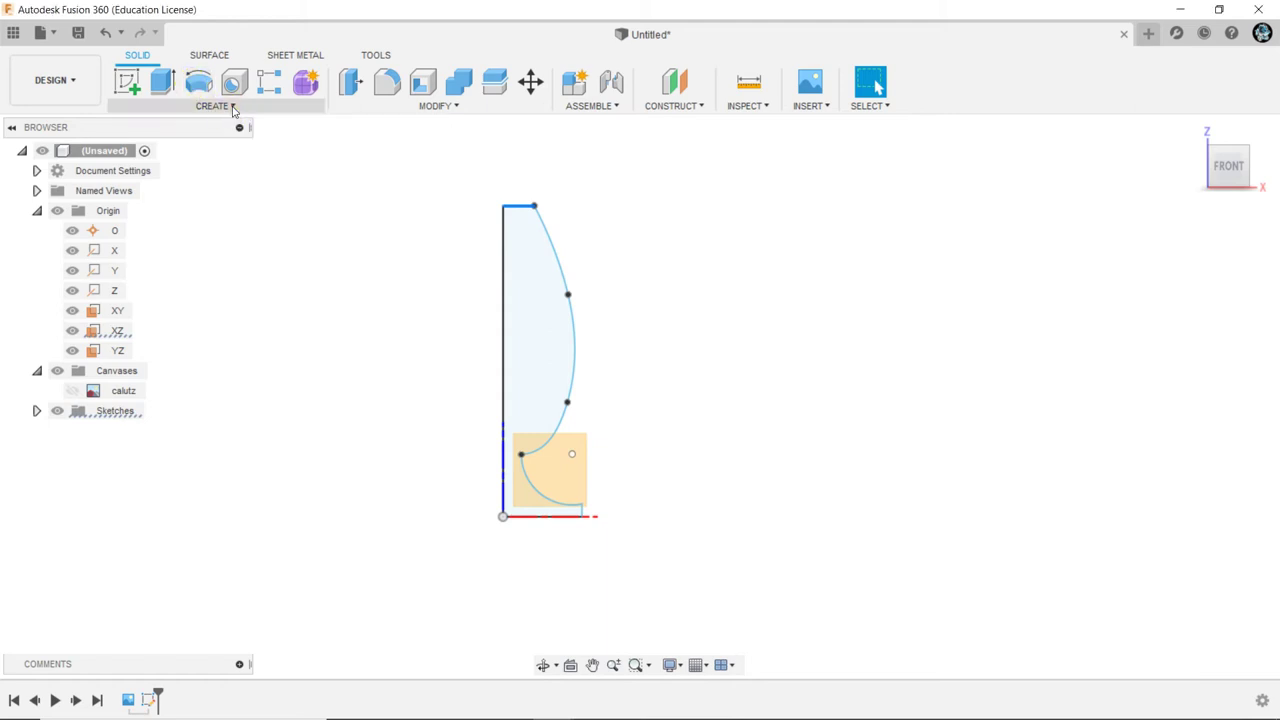
pyautogui.click(232, 107)
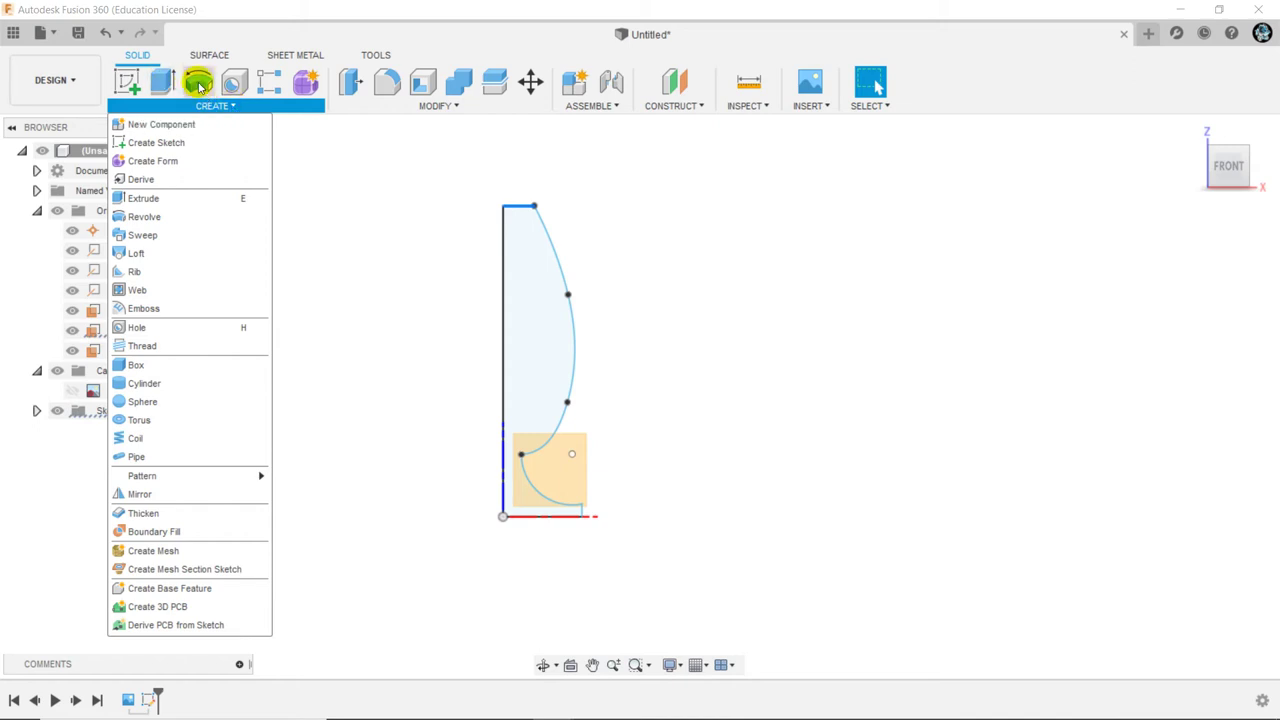
pyautogui.press('Escape')
# Revolve the half-profile a full 360° about its left vertical edge as a new solid body
pyautogui.click(199, 84)
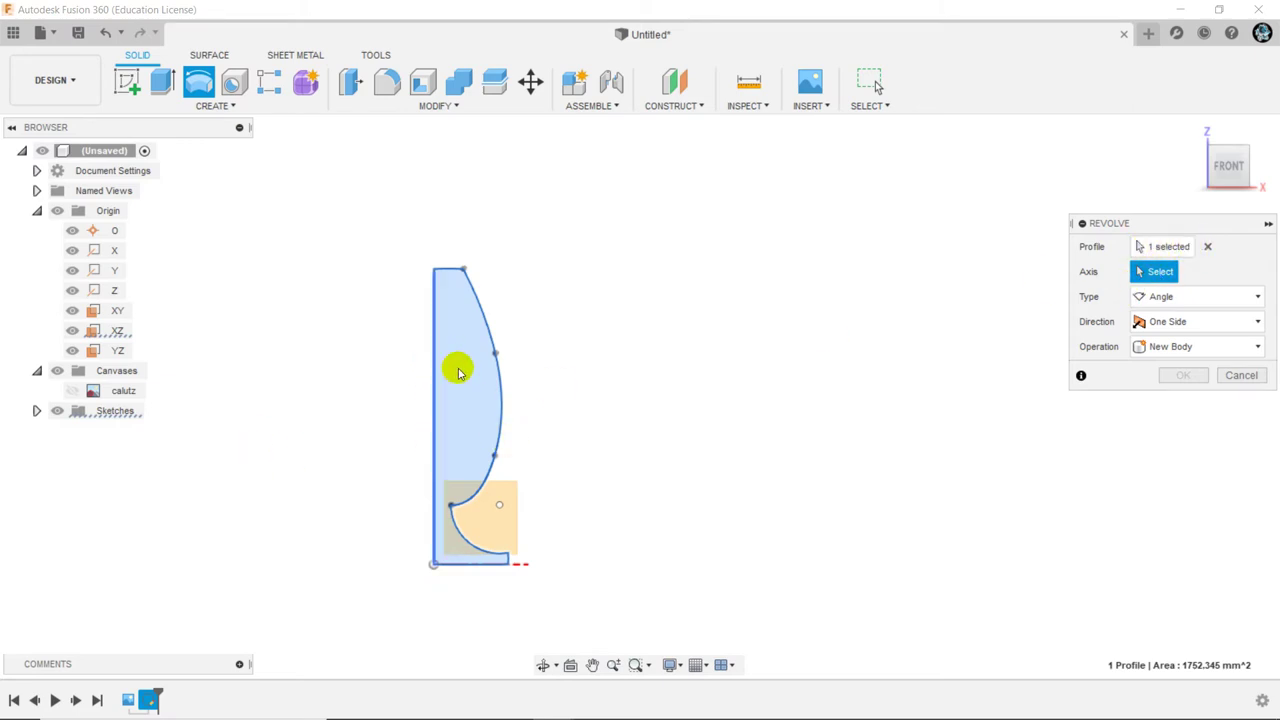
pyautogui.click(1158, 273)
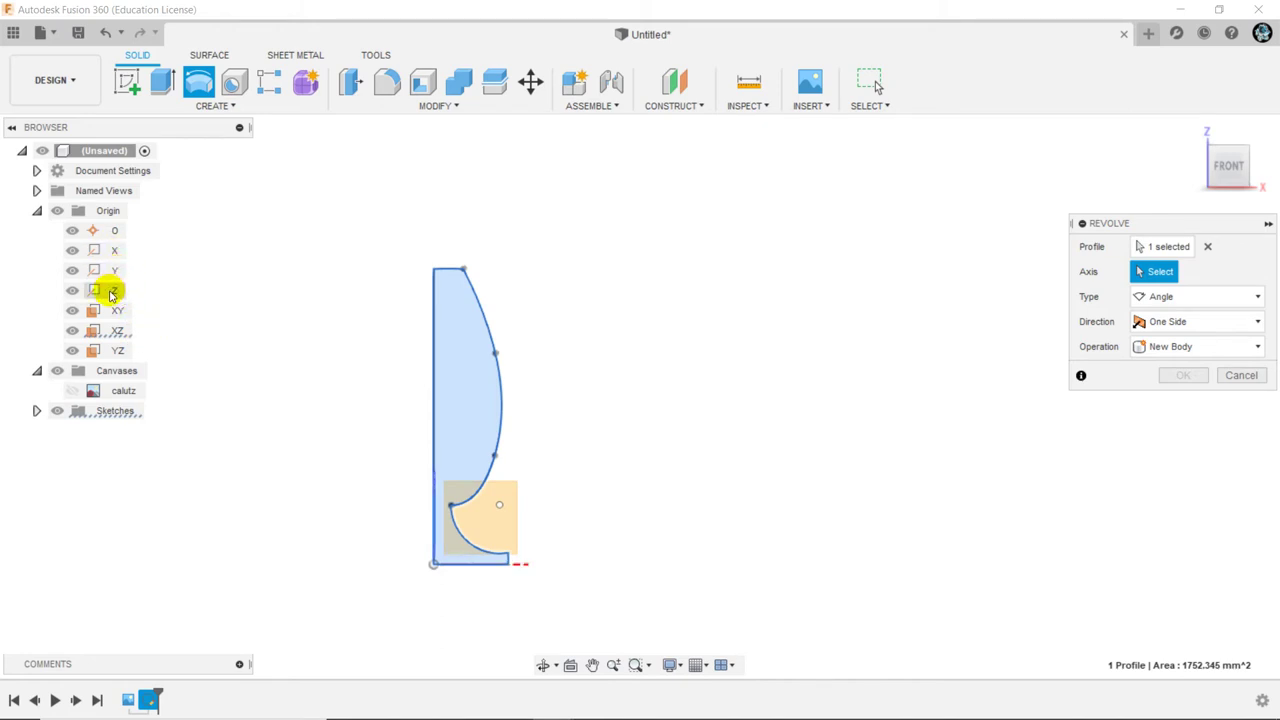
pyautogui.click(431, 407)
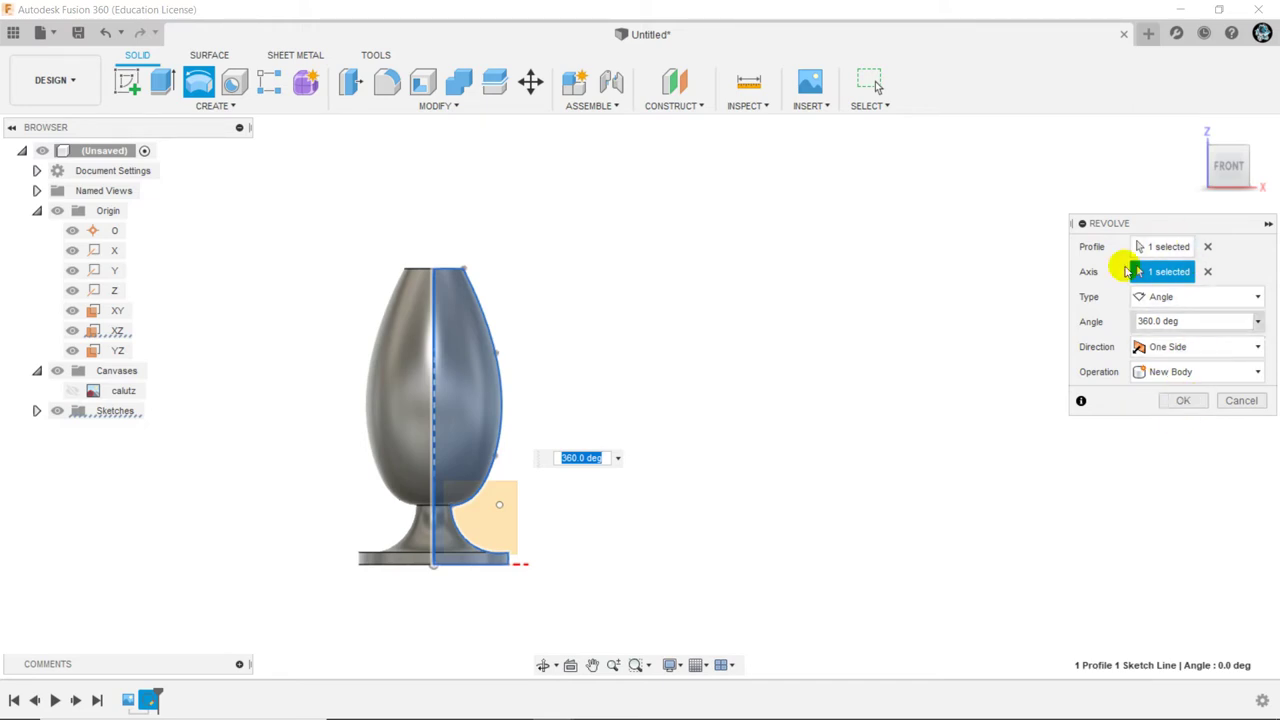
pyautogui.click(1197, 402)
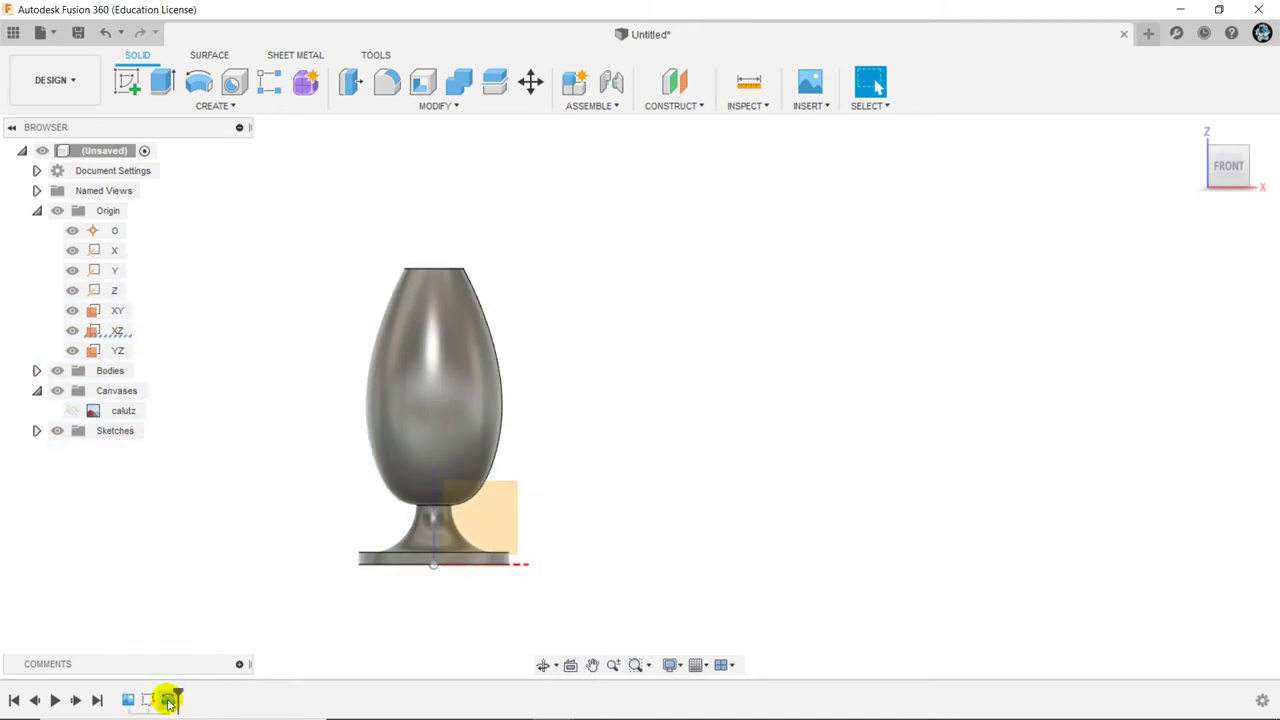
# Pan the view right, make the calutz canvas visible again, and zoom in on it
pyautogui.moveTo(331, 406); pyautogui.dragTo(466, 402, button='middle')
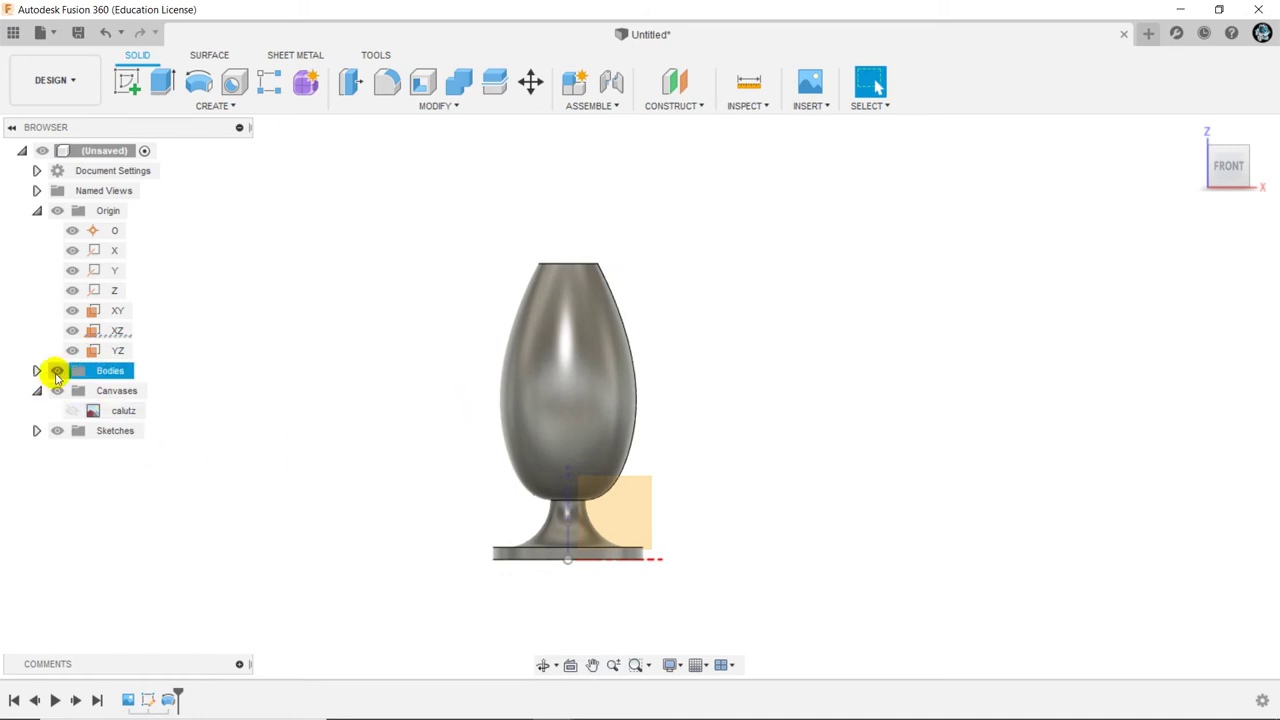
pyautogui.click(72, 411)
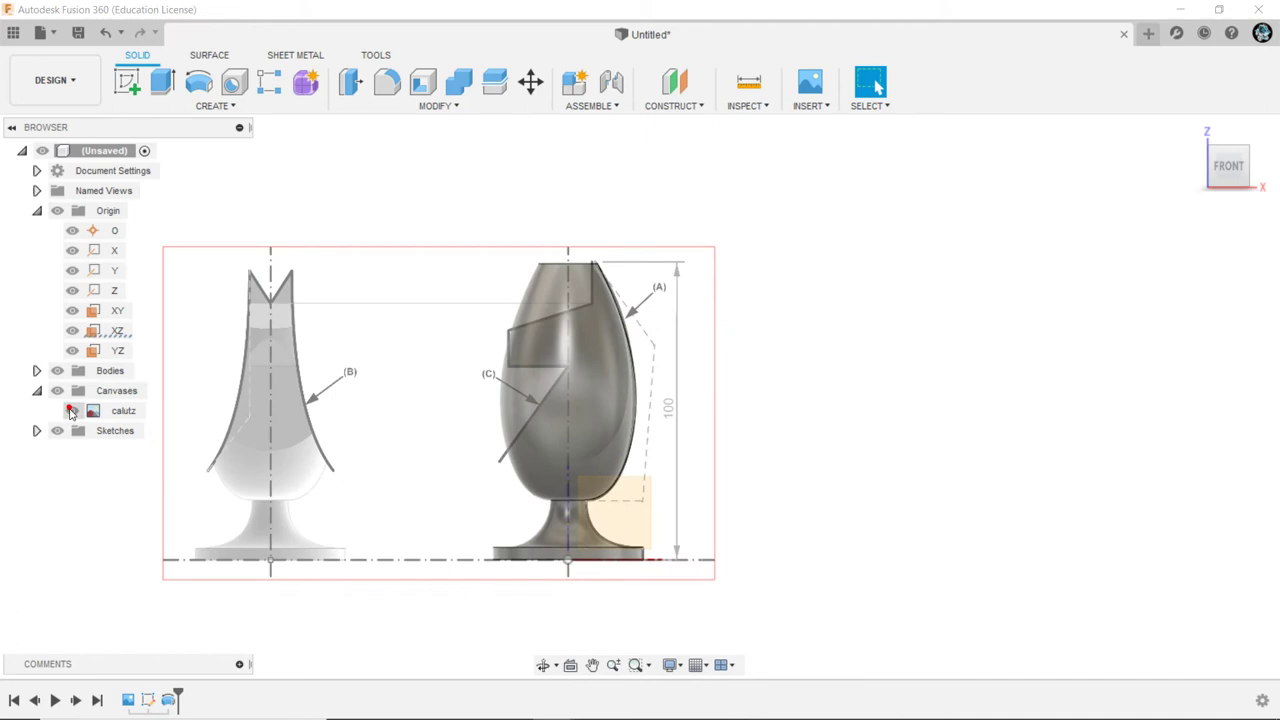
pyautogui.scroll(2, 480, 409)
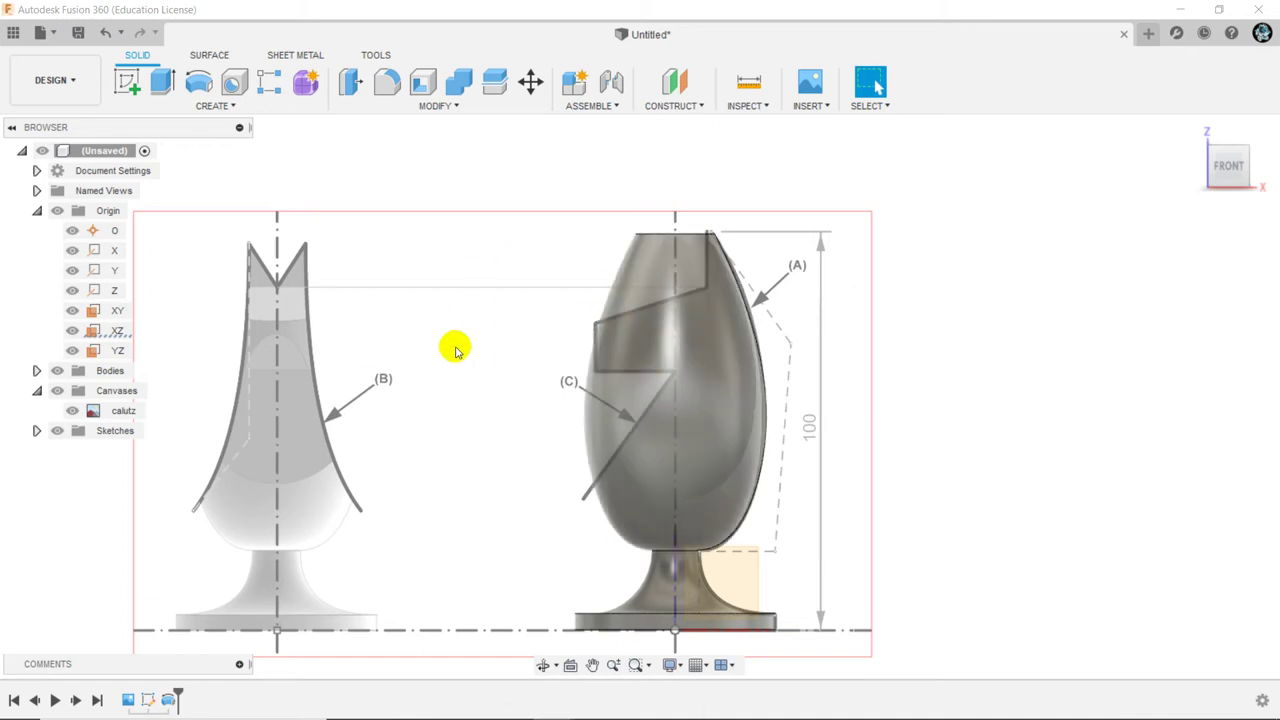
# Start an XZ-plane sketch and trace the notch's slanted edge, horizontal lower edge and short vertical side
pyautogui.click(129, 80)
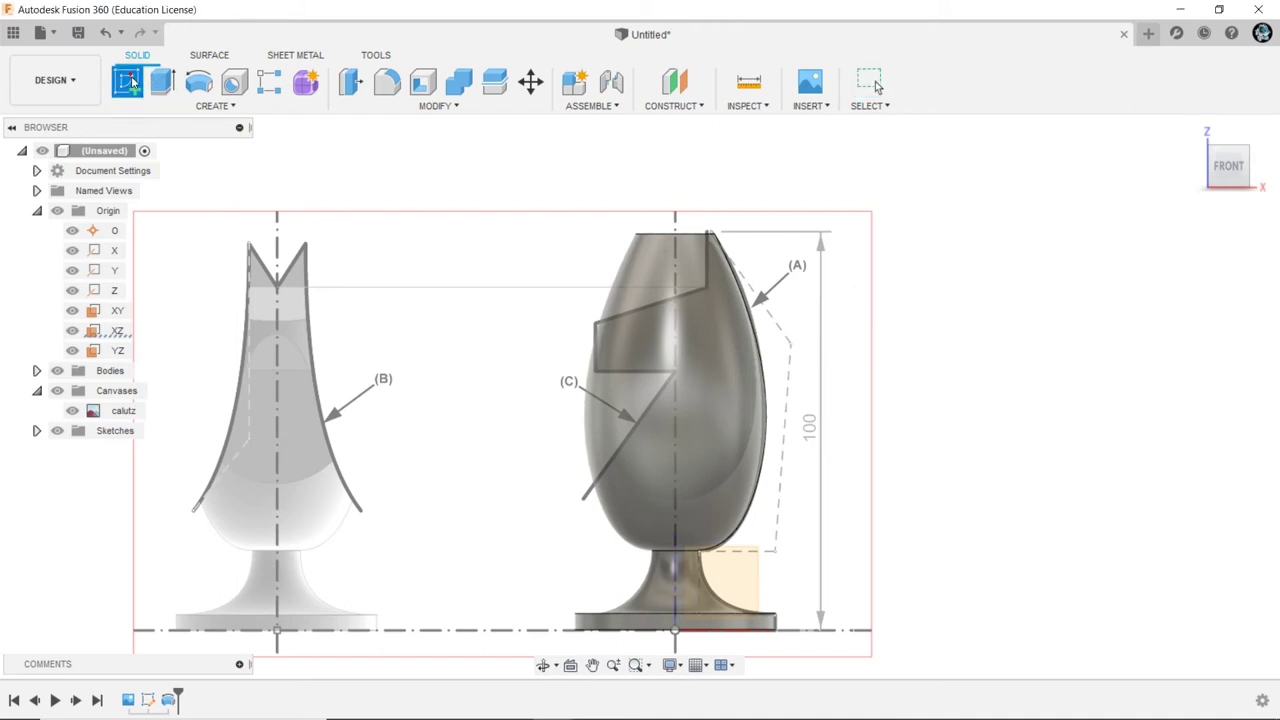
pyautogui.click(737, 586)
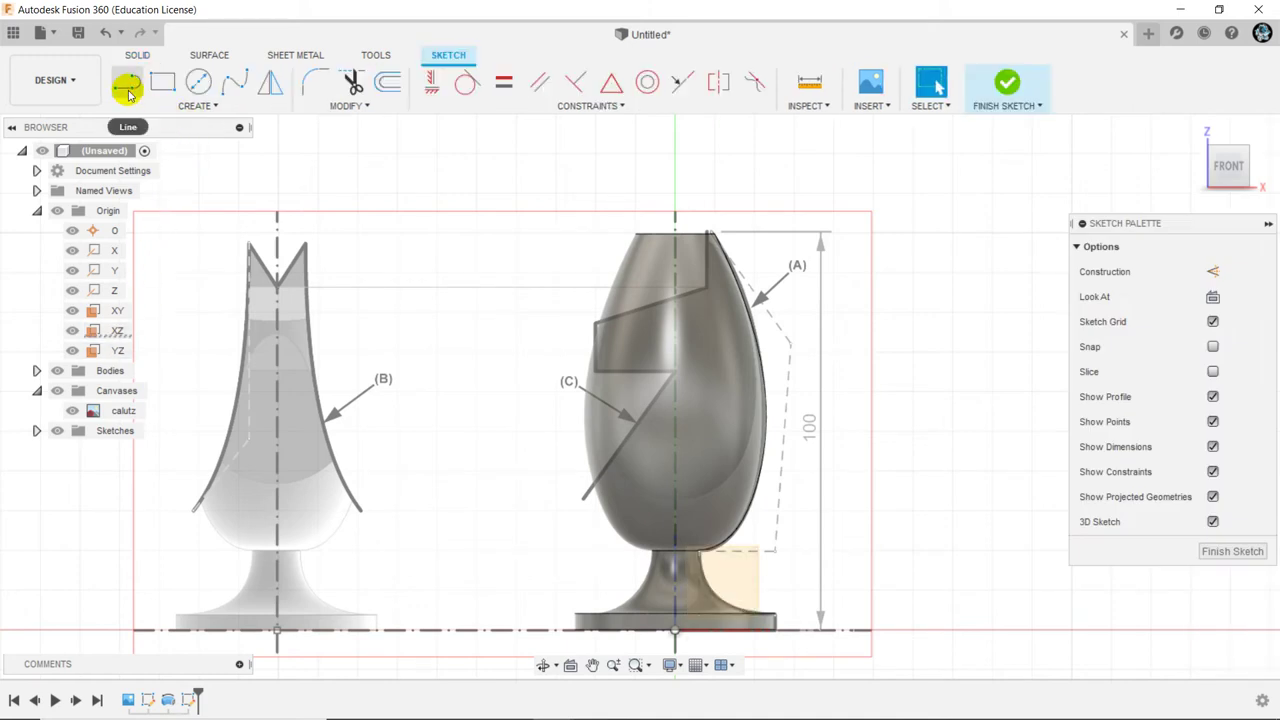
pyautogui.click(129, 83)
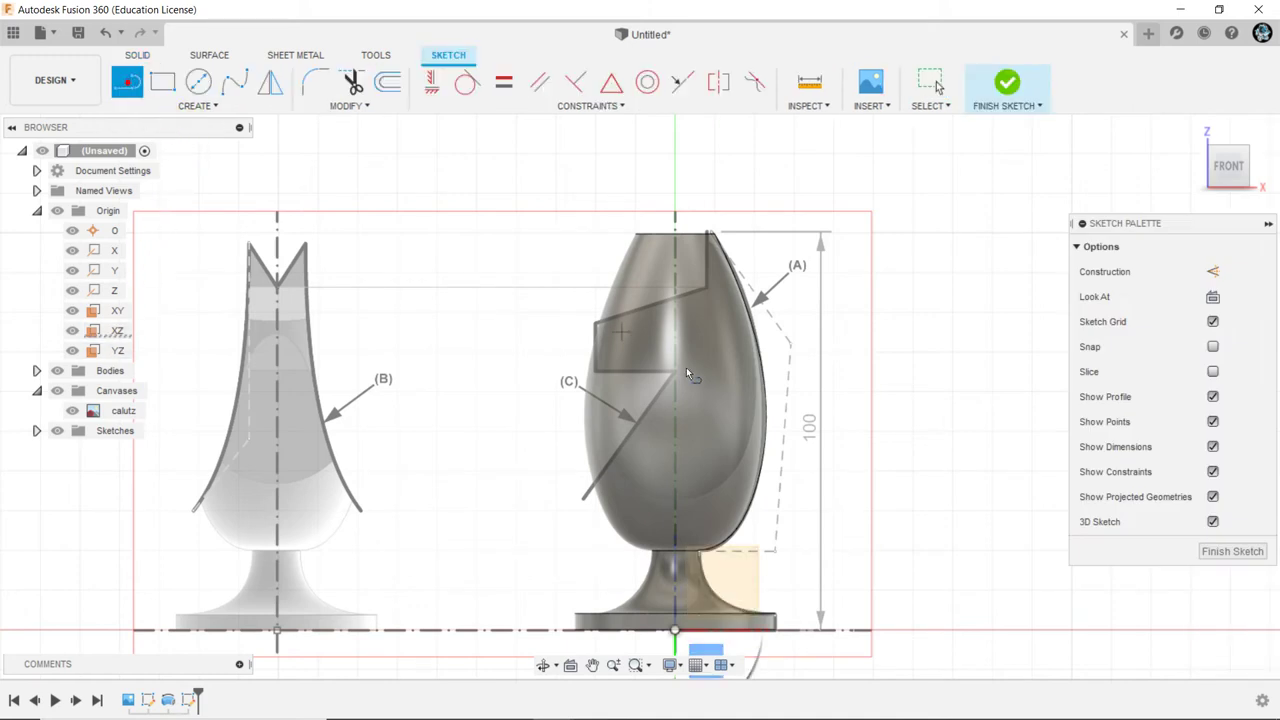
pyautogui.click(582, 504)
pyautogui.scroll(-2, 670, 382)
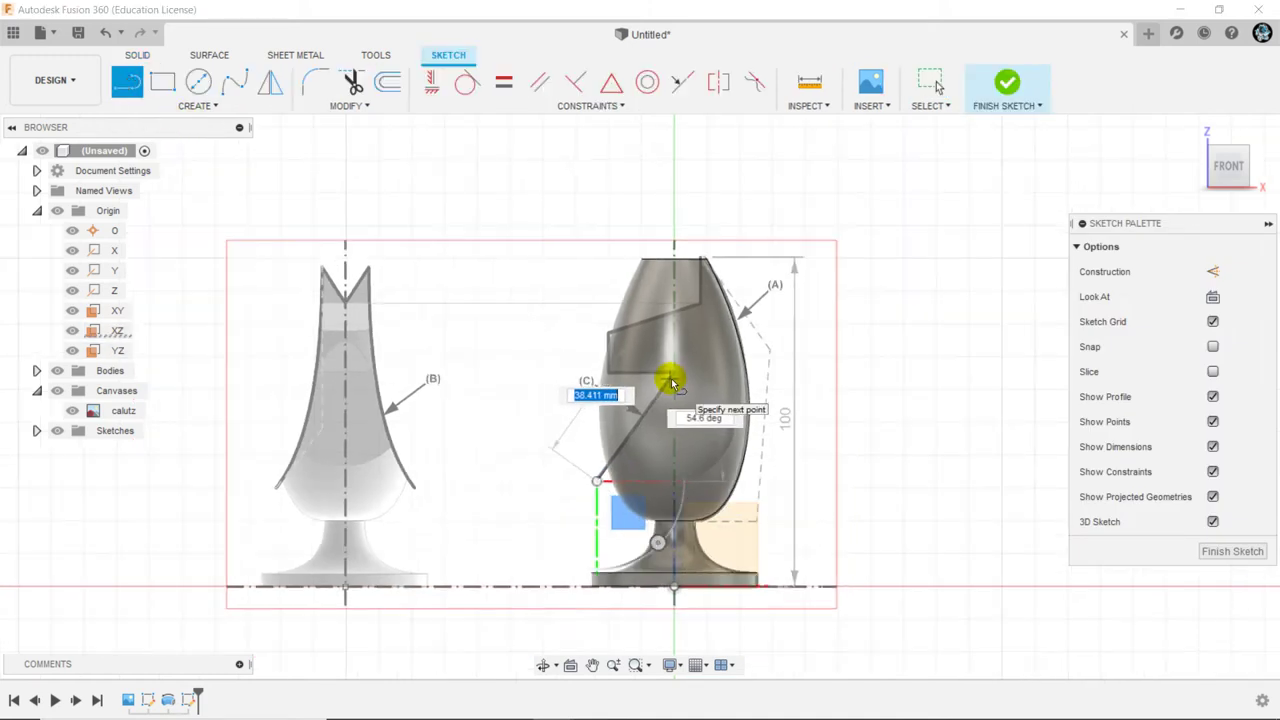
pyautogui.scroll(3, 671, 380)
pyautogui.scroll(3, 673, 370)
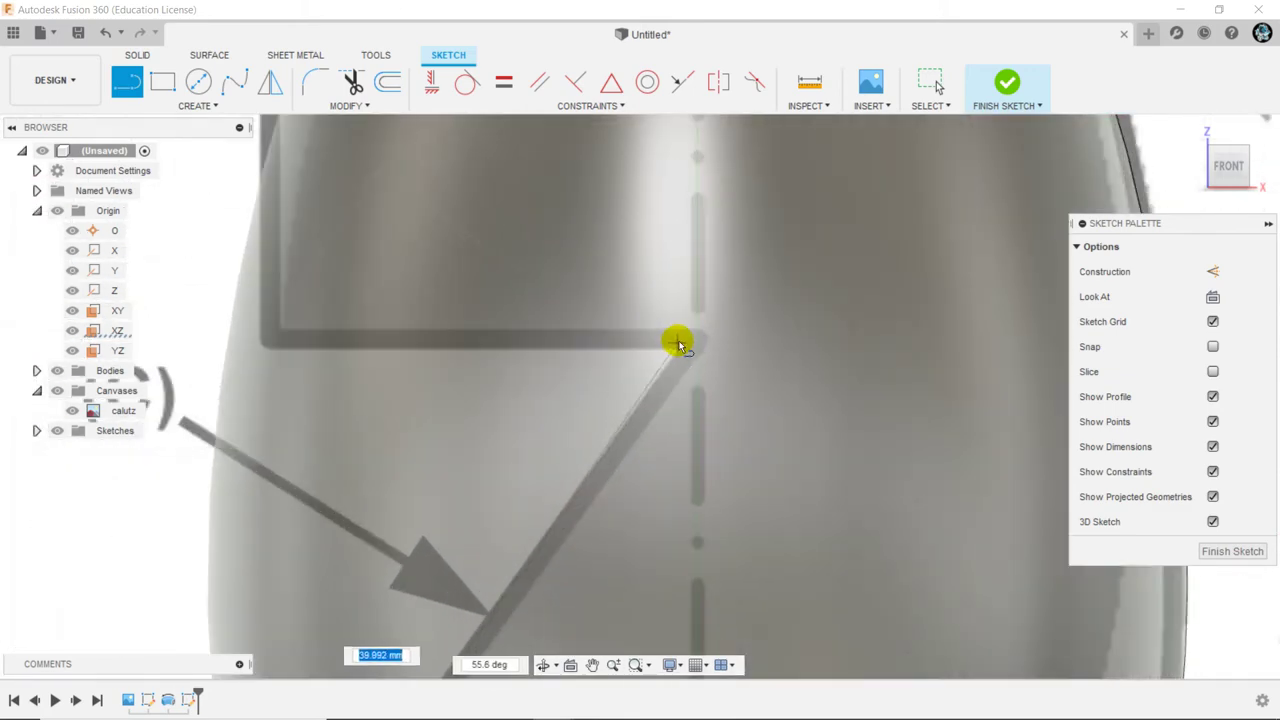
pyautogui.click(681, 342)
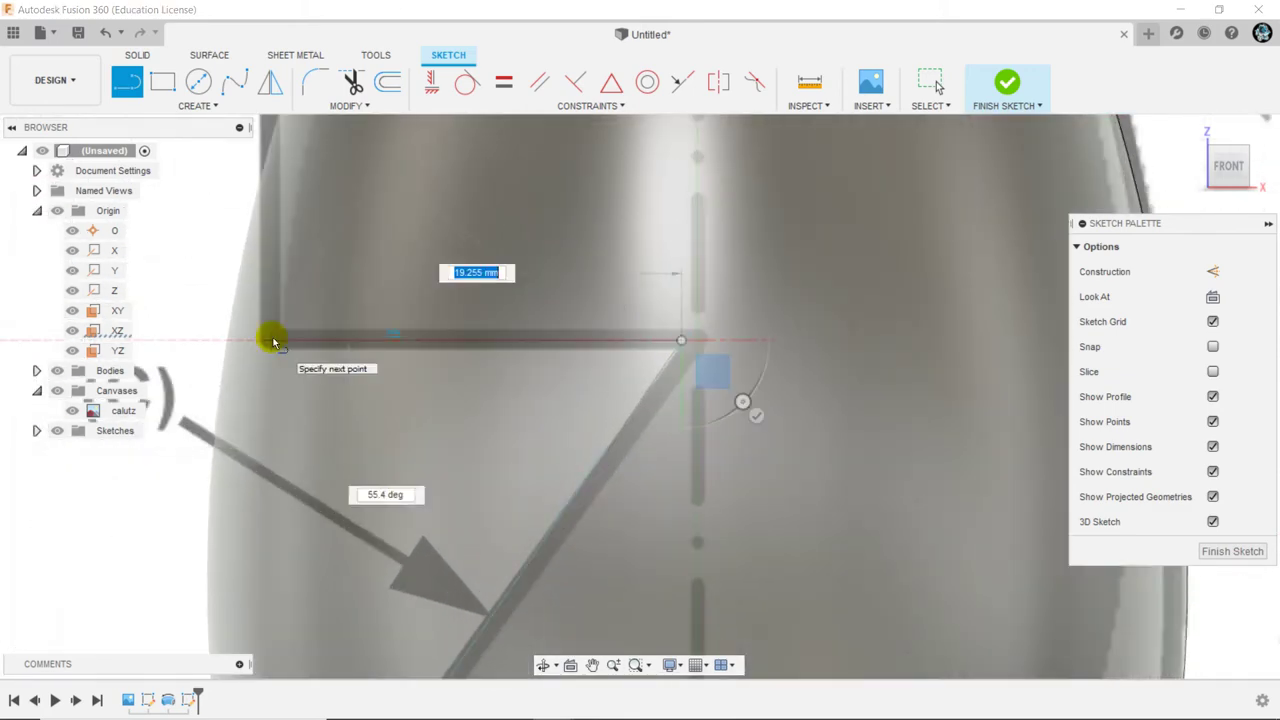
pyautogui.click(273, 341)
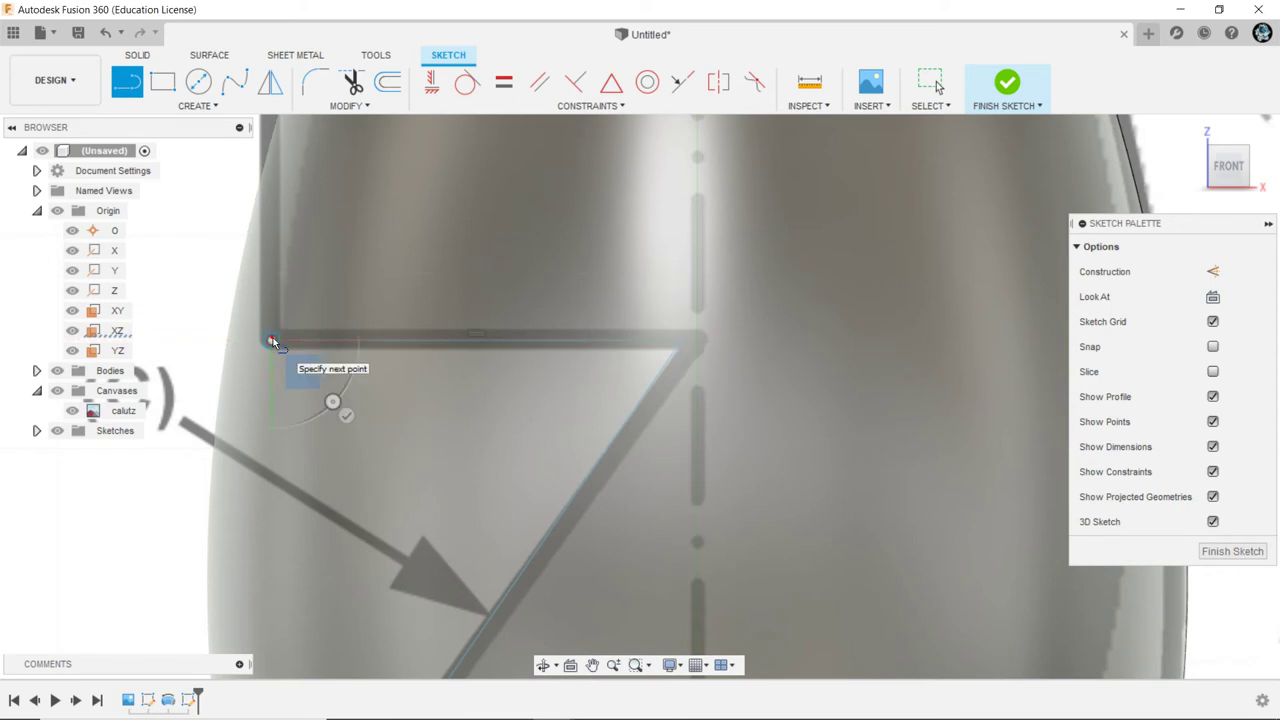
pyautogui.scroll(-2, 273, 341)
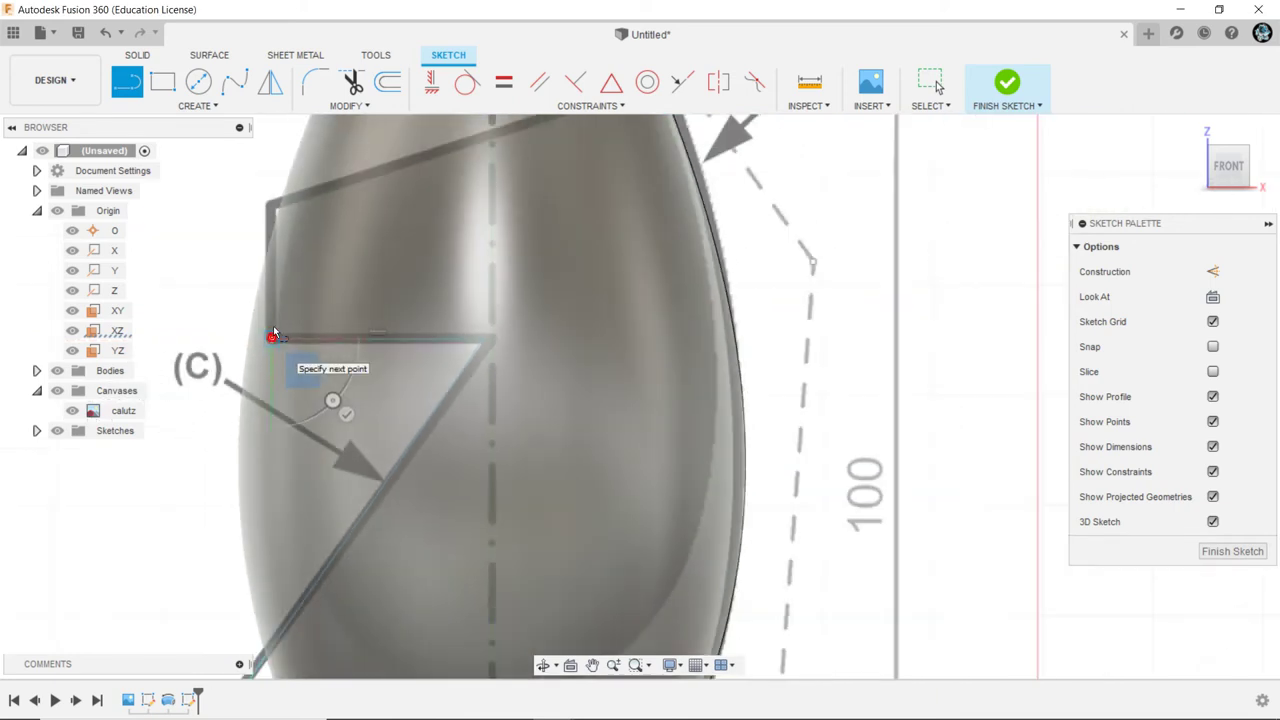
pyautogui.click(271, 210)
# Continue the outline up to the vase top, across, down the left side, and close the profile
pyautogui.scroll(-2, 240, 405)
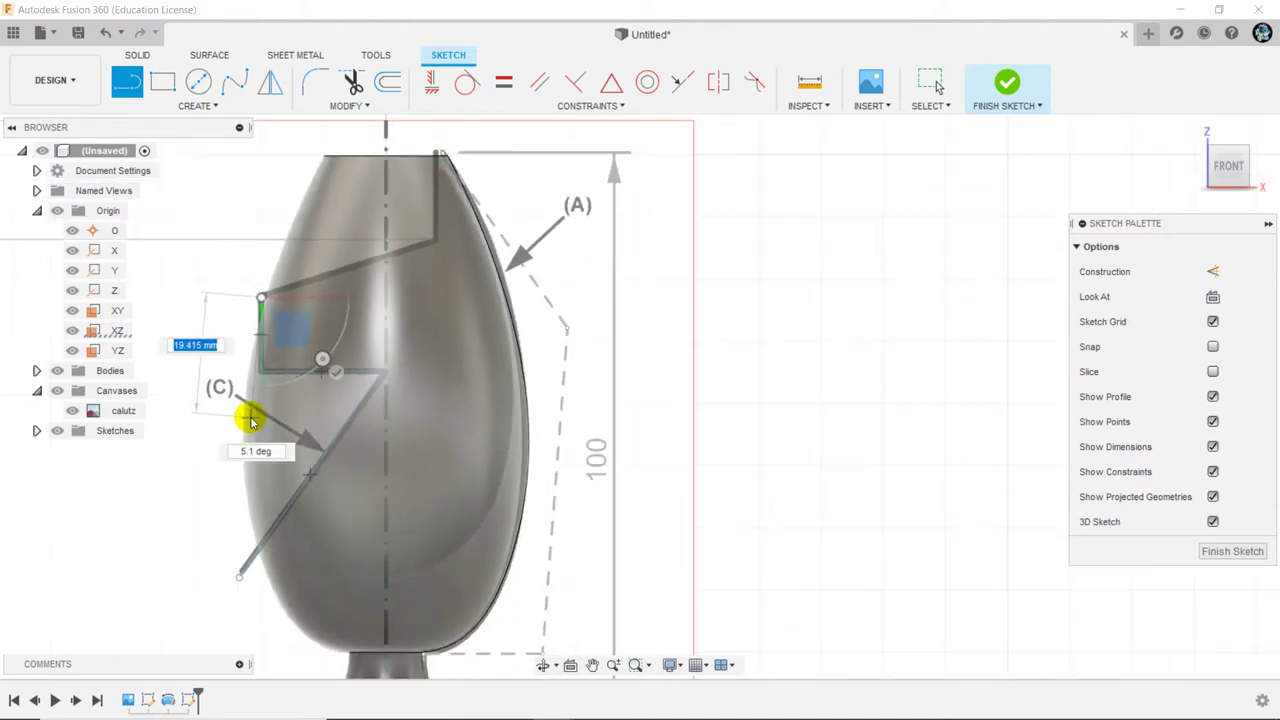
pyautogui.scroll(1, 434, 249)
pyautogui.click(437, 245)
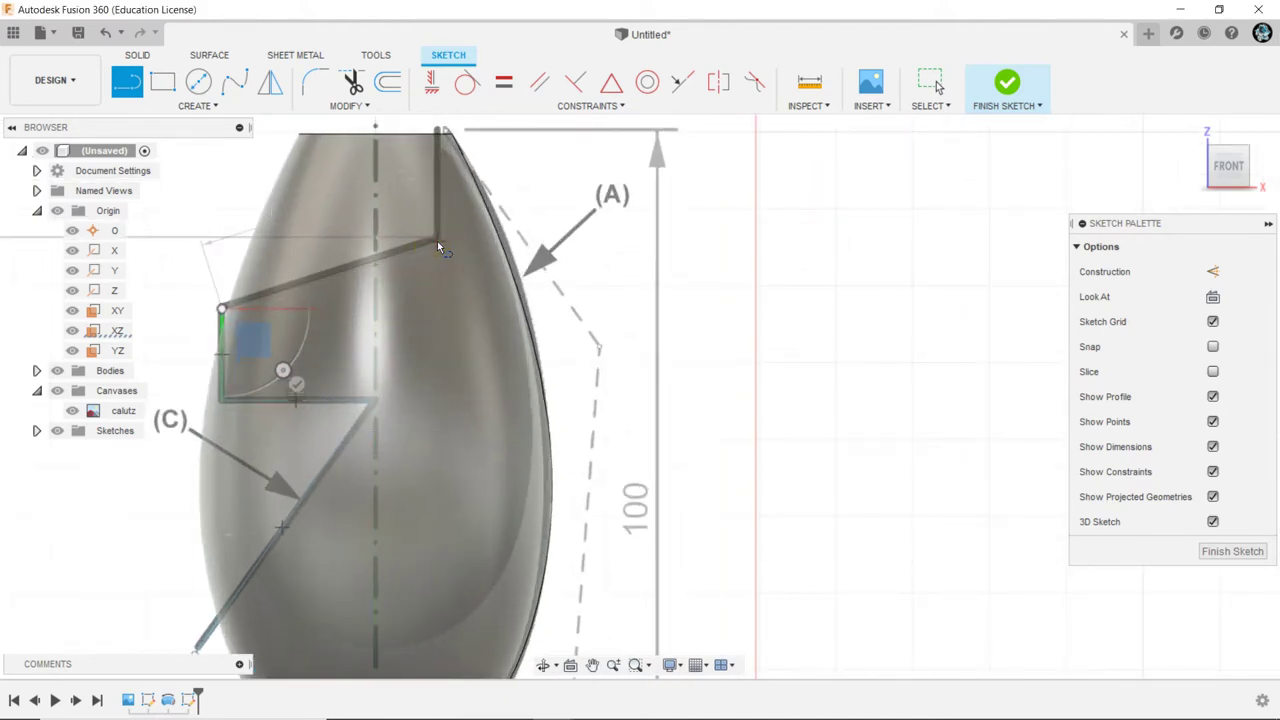
pyautogui.scroll(-3, 436, 384)
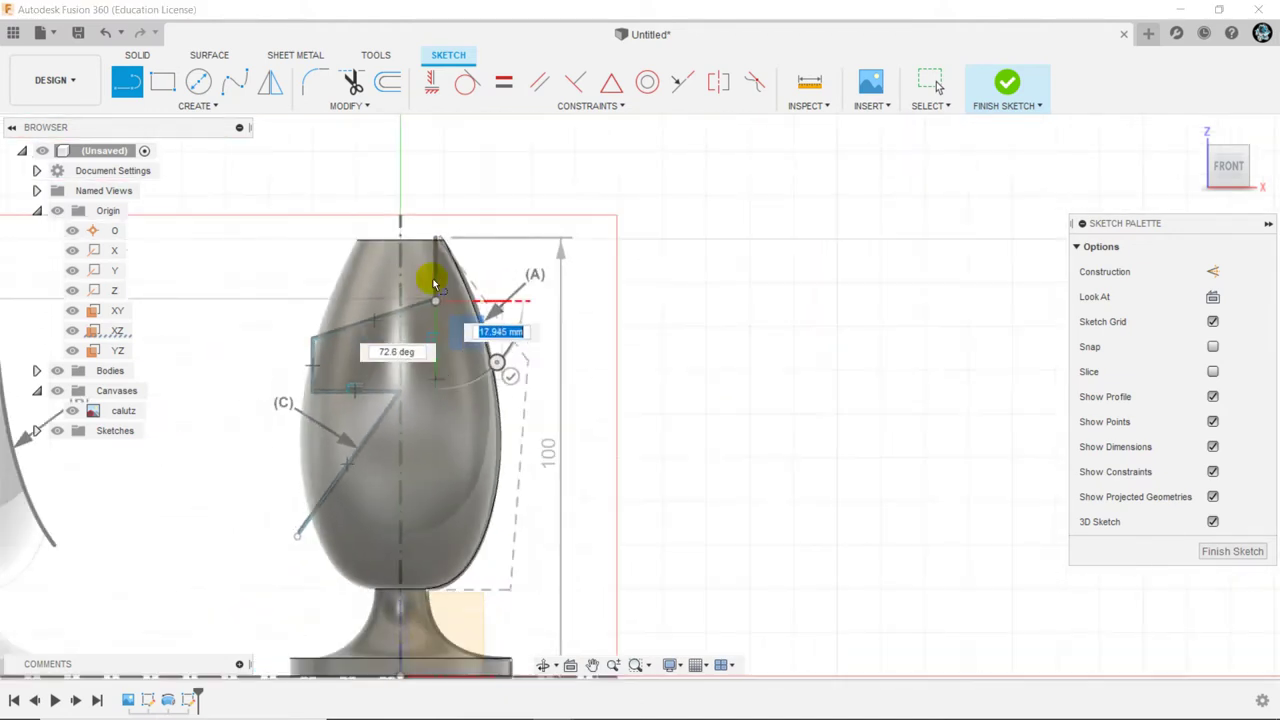
pyautogui.scroll(2, 429, 277)
pyautogui.scroll(1, 420, 189)
pyautogui.scroll(-2, 443, 217)
pyautogui.click(485, 235)
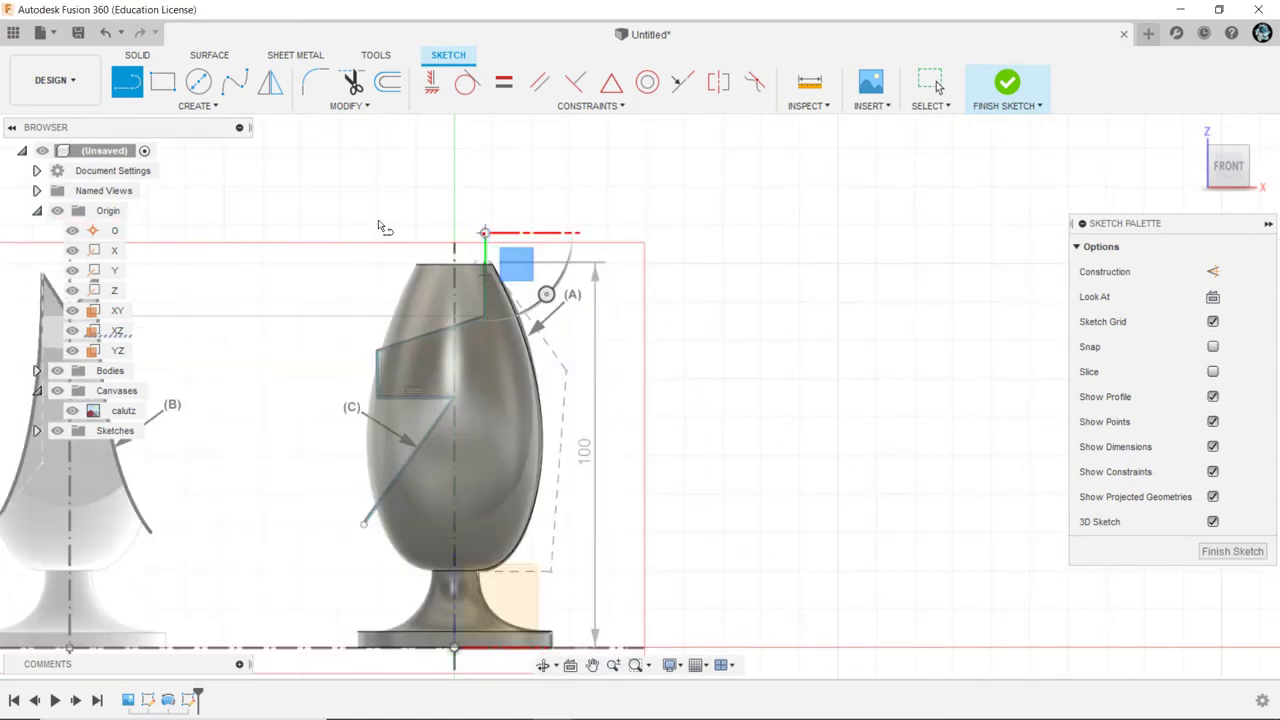
pyautogui.click(327, 235)
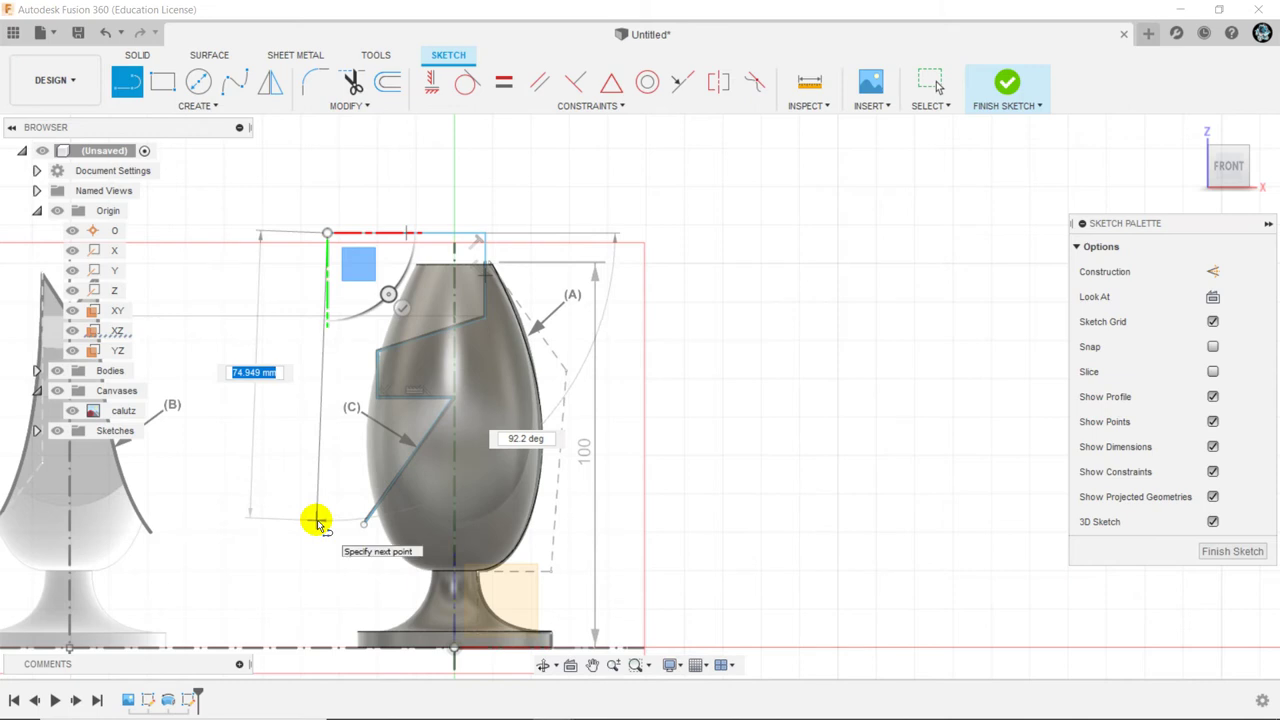
pyautogui.click(326, 522)
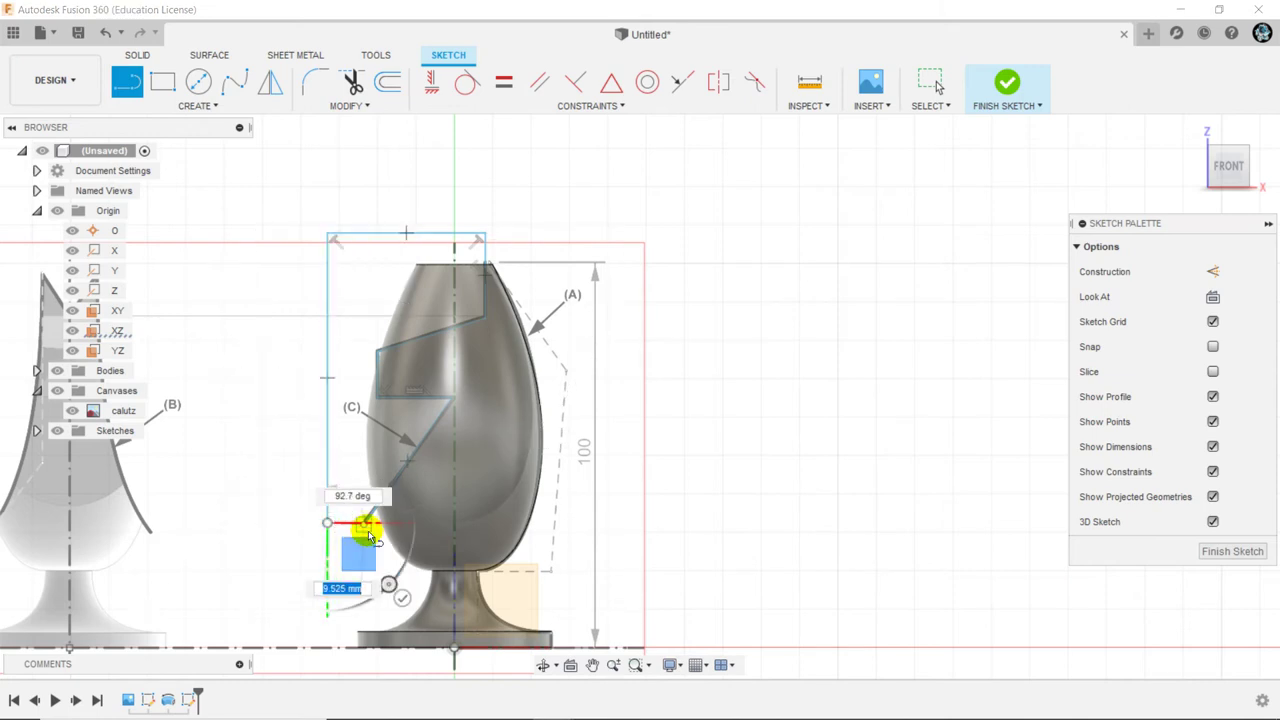
pyautogui.click(366, 524)
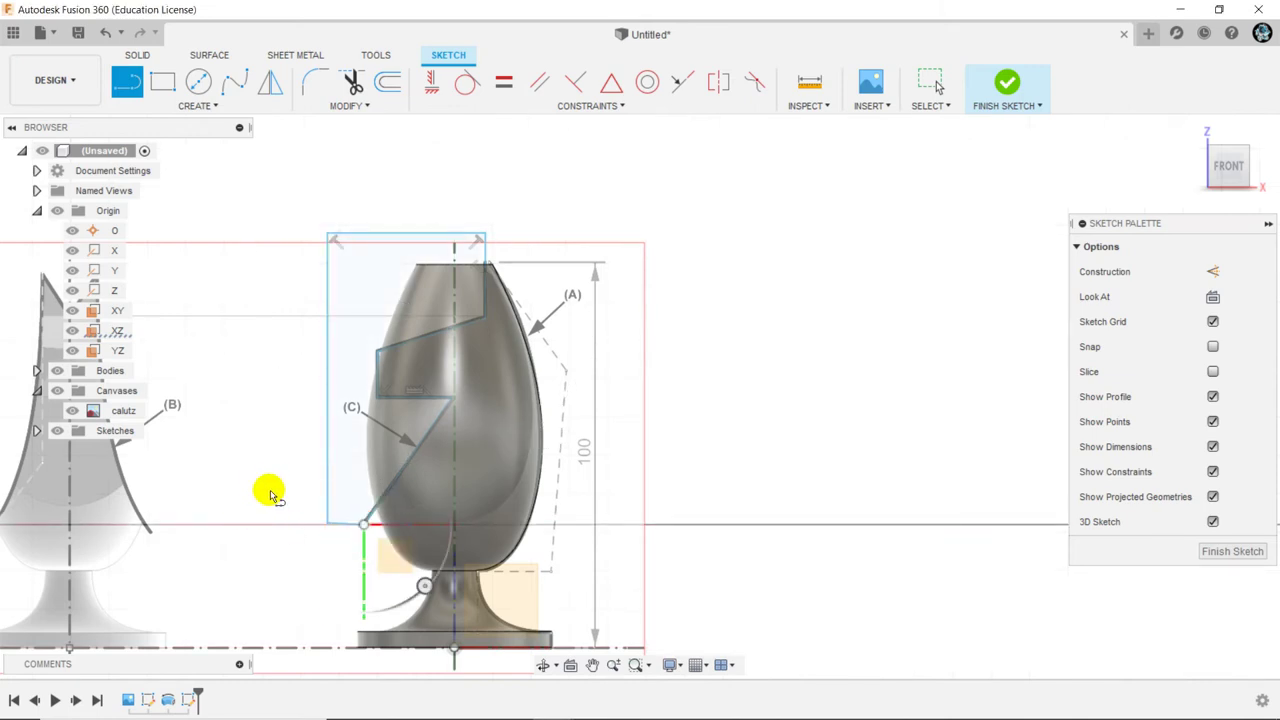
pyautogui.scroll(3, 280, 455)
pyautogui.scroll(3, 280, 430)
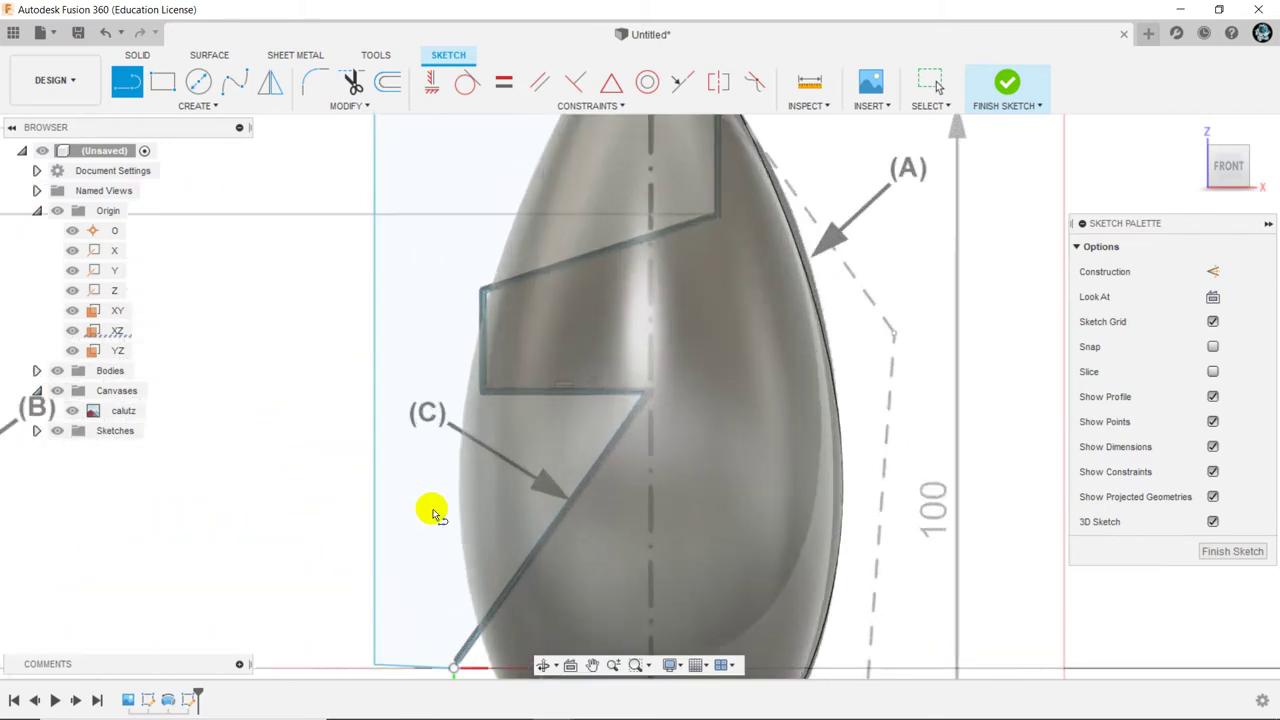
pyautogui.scroll(-3, 400, 430)
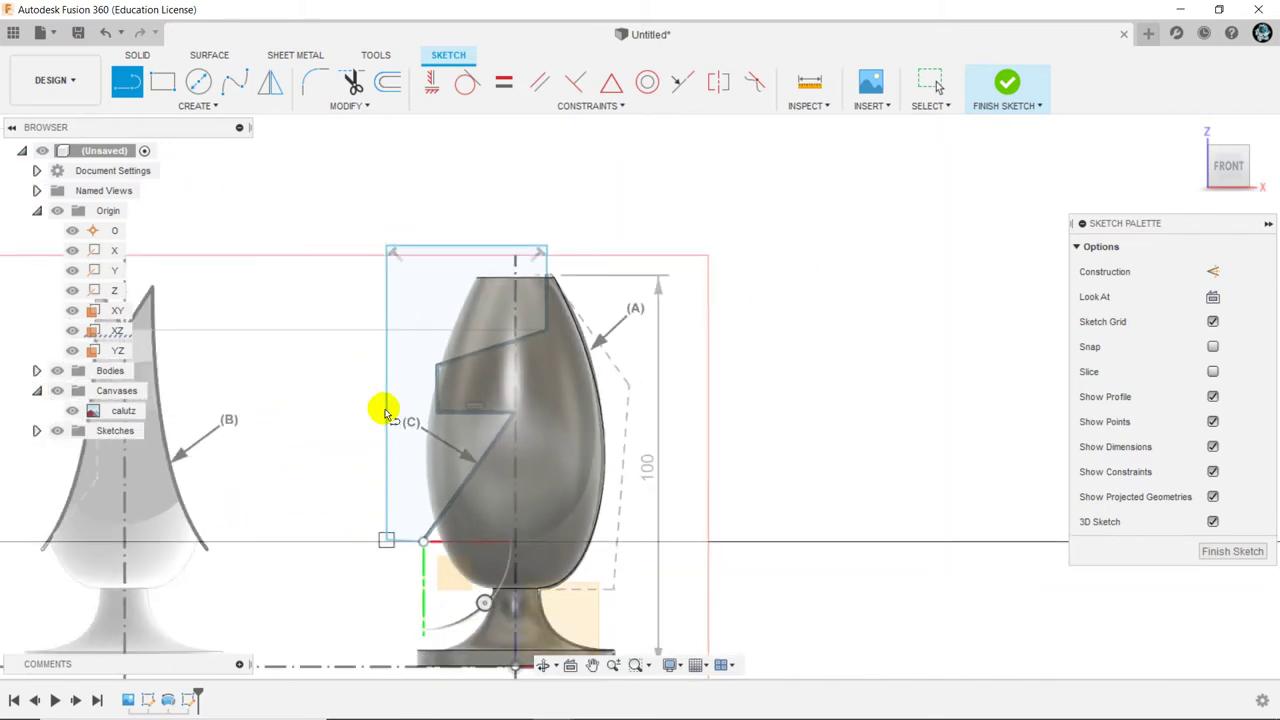
pyautogui.rightClick(314, 355)
# Exit line drawing and hide both the calutz canvas and Body1
pyautogui.click(405, 362)
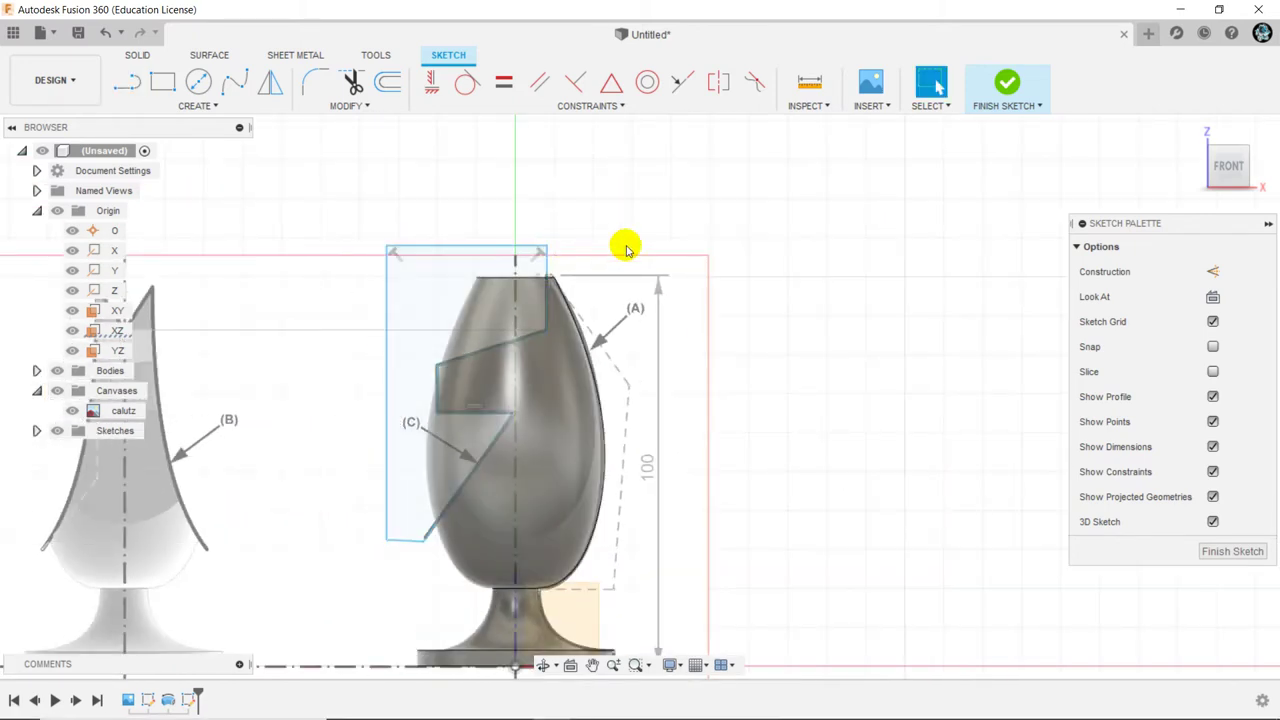
pyautogui.scroll(-2, 645, 400)
pyautogui.click(75, 415)
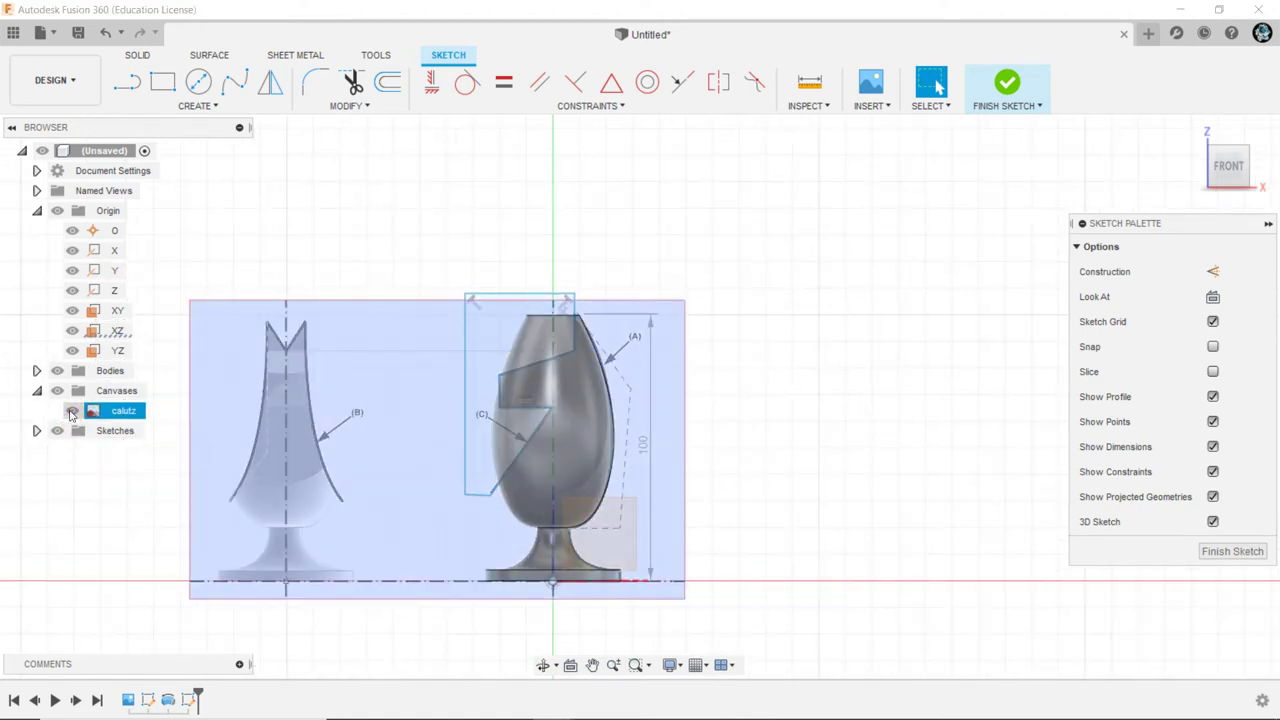
pyautogui.click(72, 412)
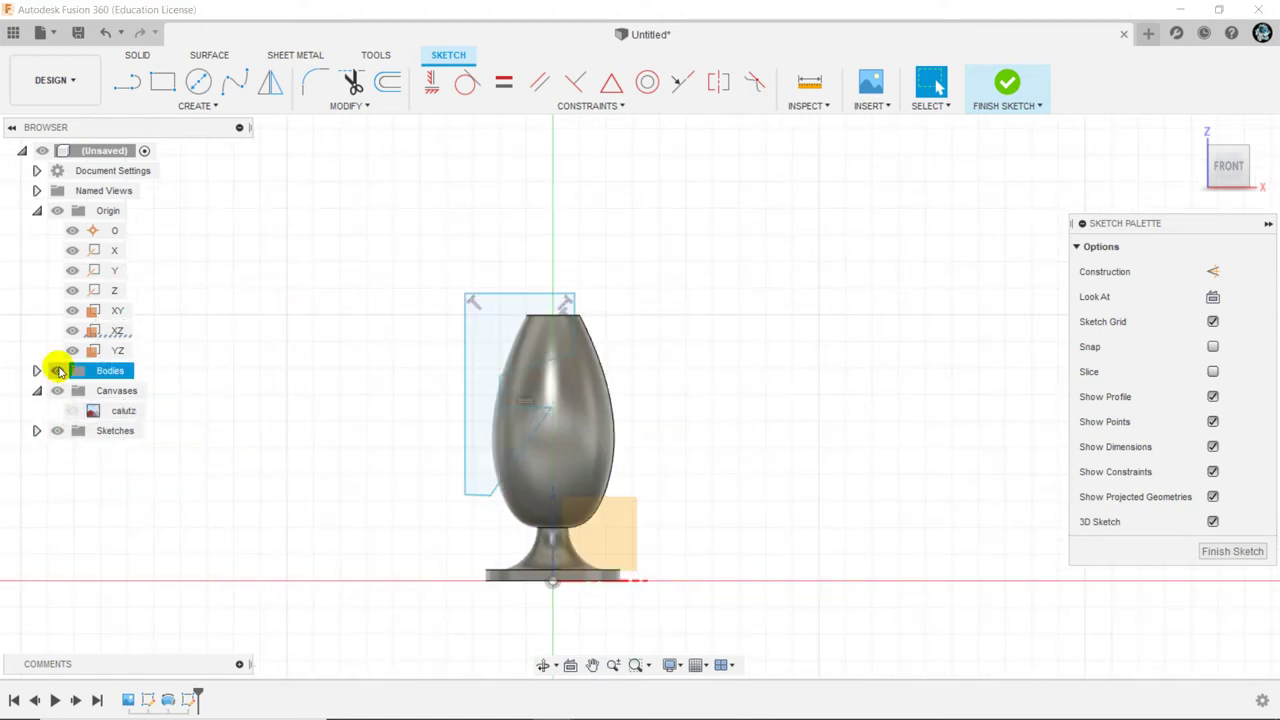
pyautogui.click(37, 371)
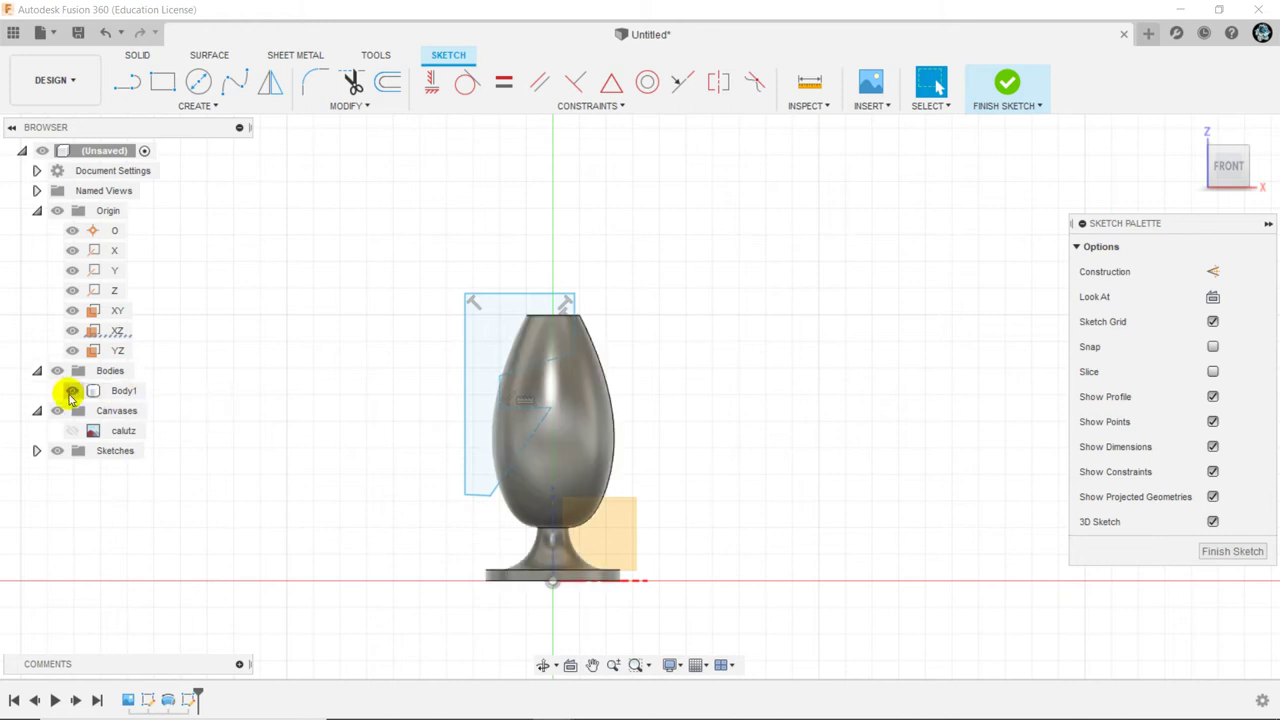
pyautogui.click(72, 391)
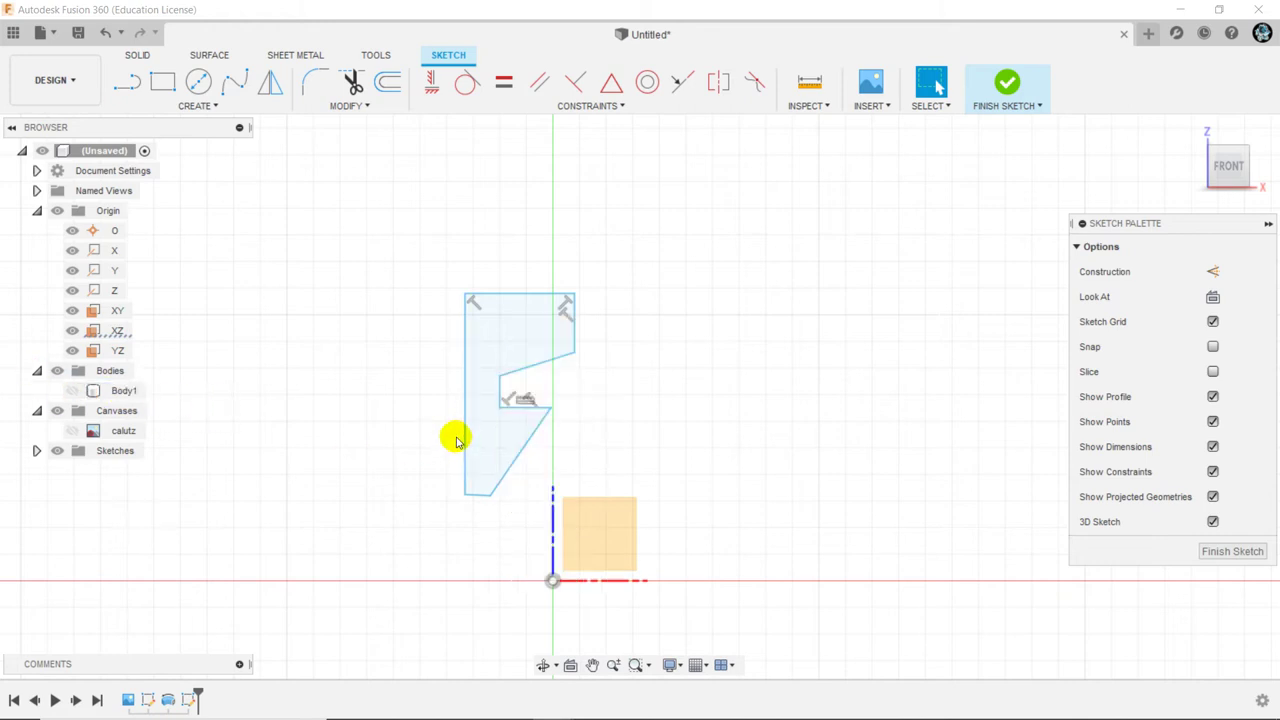
# Zoom in on the notch profile and pick the Horizontal/Vertical constraint
pyautogui.scroll(1, 453, 437)
pyautogui.scroll(2, 451, 434)
pyautogui.scroll(3, 451, 434)
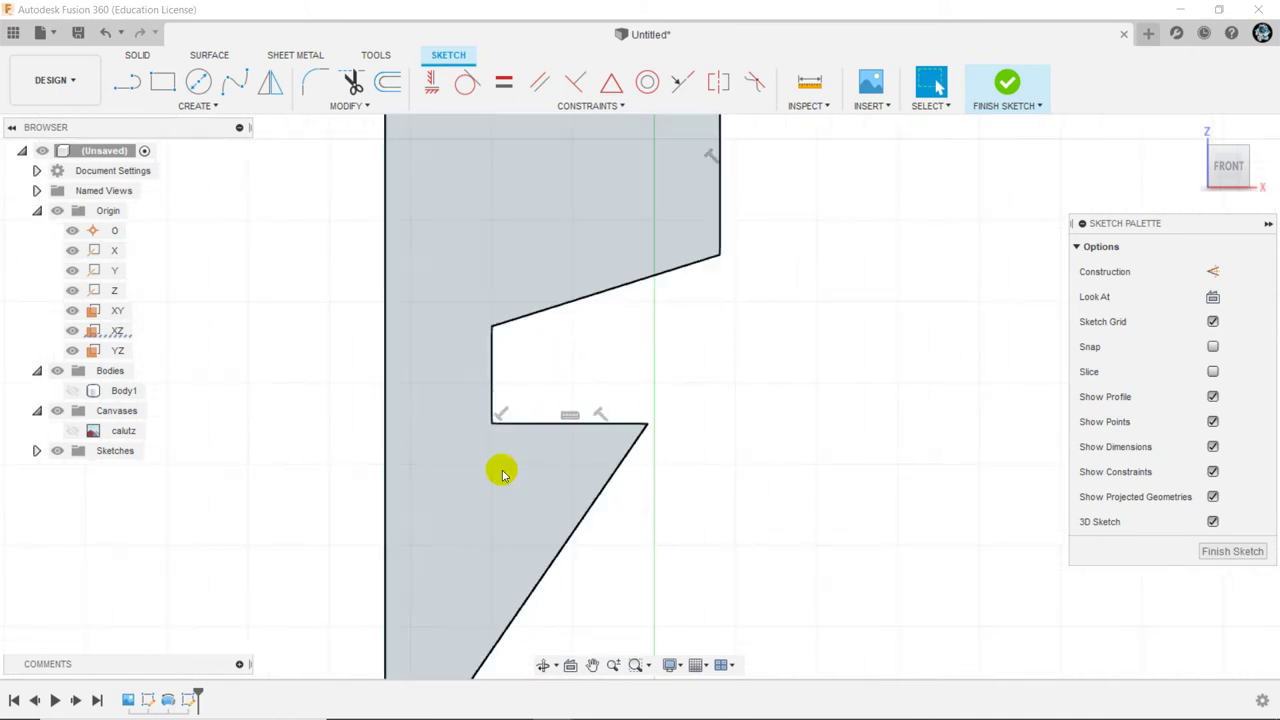
pyautogui.scroll(2, 474, 551)
pyautogui.scroll(1, 474, 551)
pyautogui.scroll(-4, 423, 389)
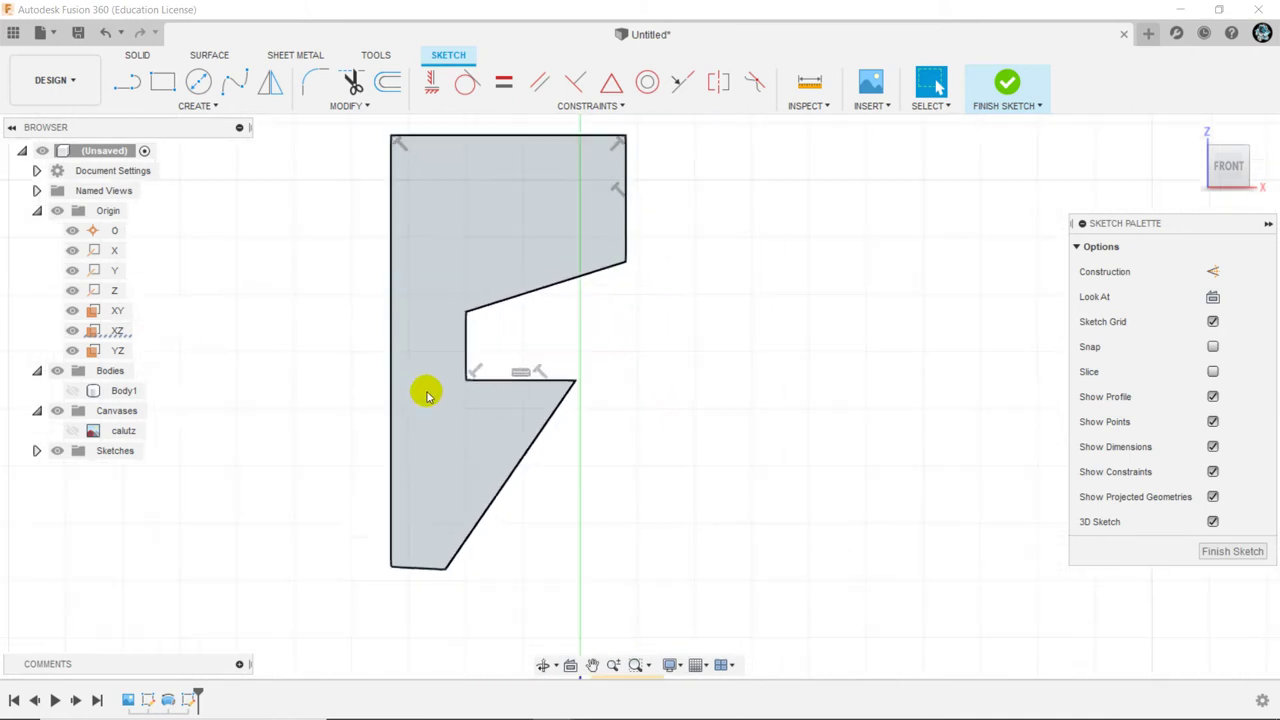
pyautogui.scroll(1, 420, 194)
pyautogui.scroll(-1, 423, 297)
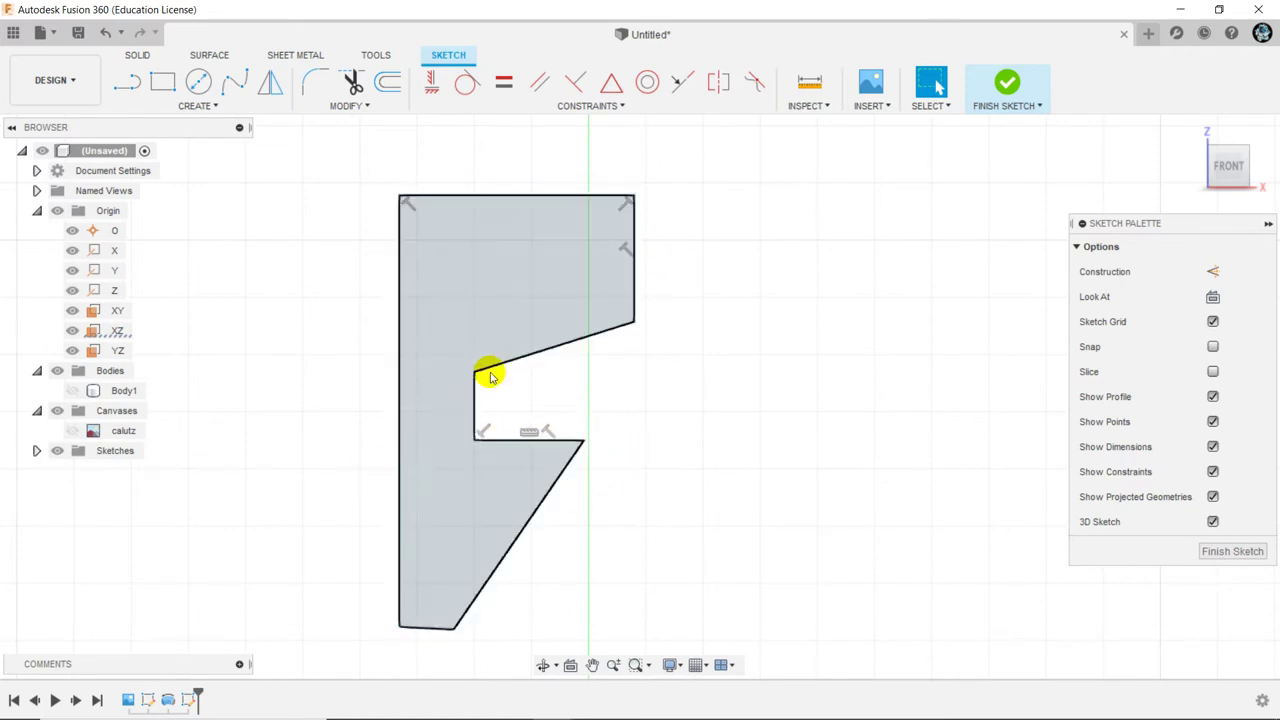
pyautogui.click(431, 86)
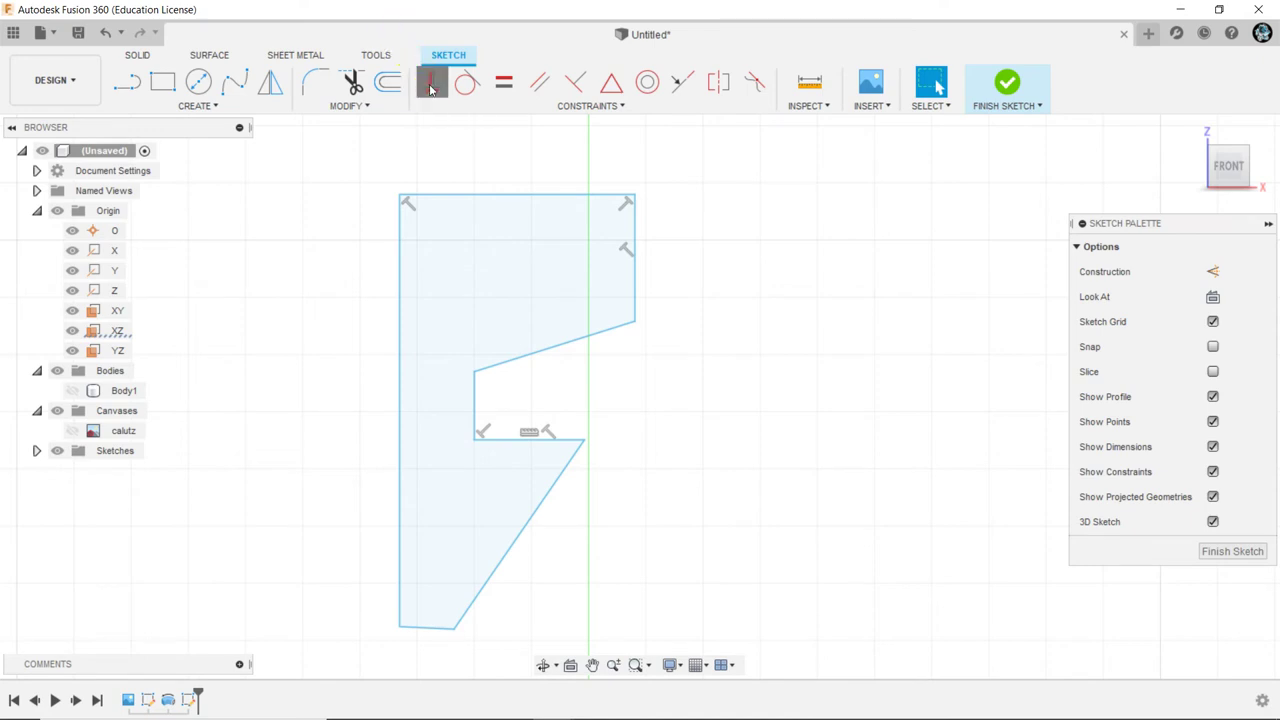
# Make the profile's bottom edge horizontal and finish the notch sketch
pyautogui.click(420, 627)
pyautogui.press('Escape')
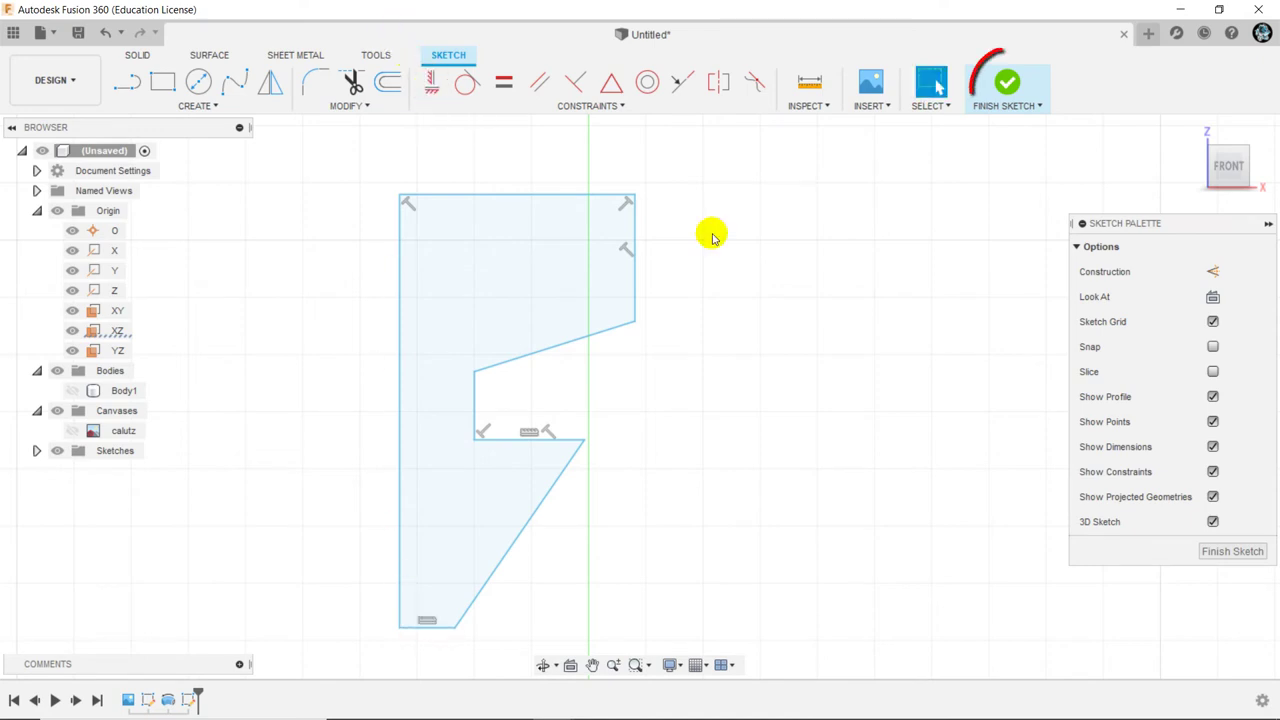
pyautogui.click(1020, 85)
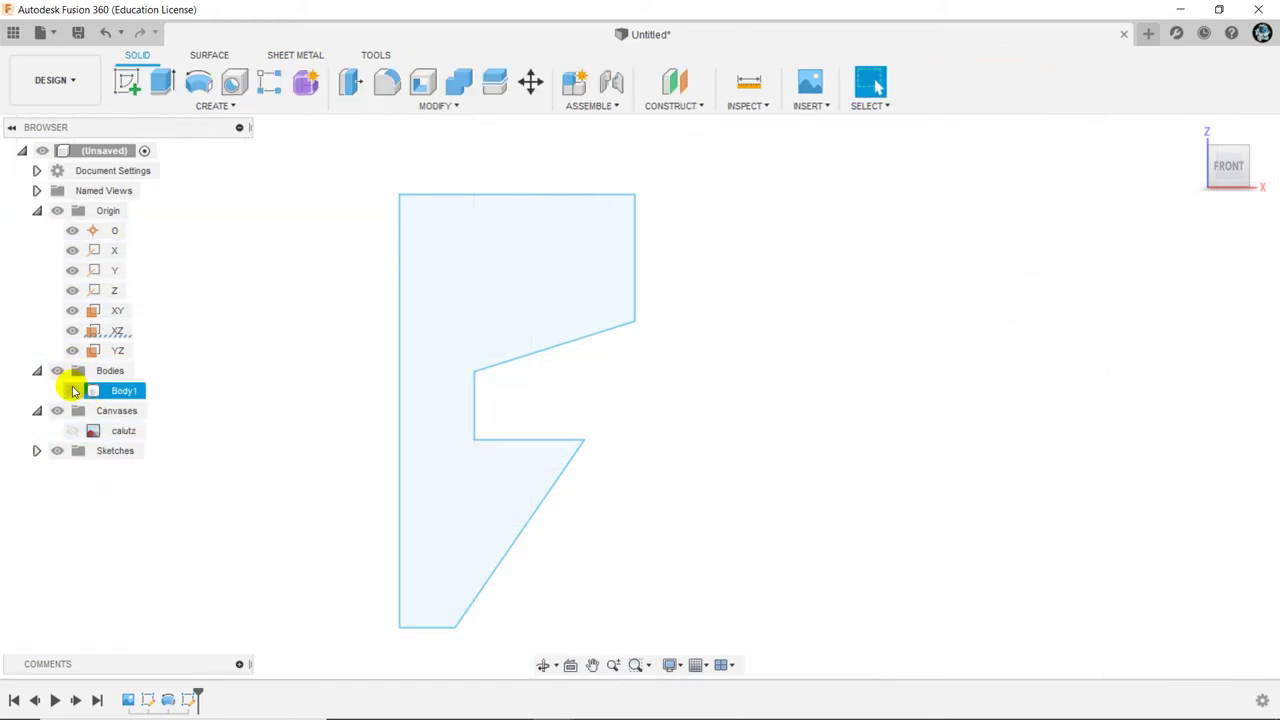
# Show Body1 again and orbit to a three-quarter view of the vase
pyautogui.click(72, 390)
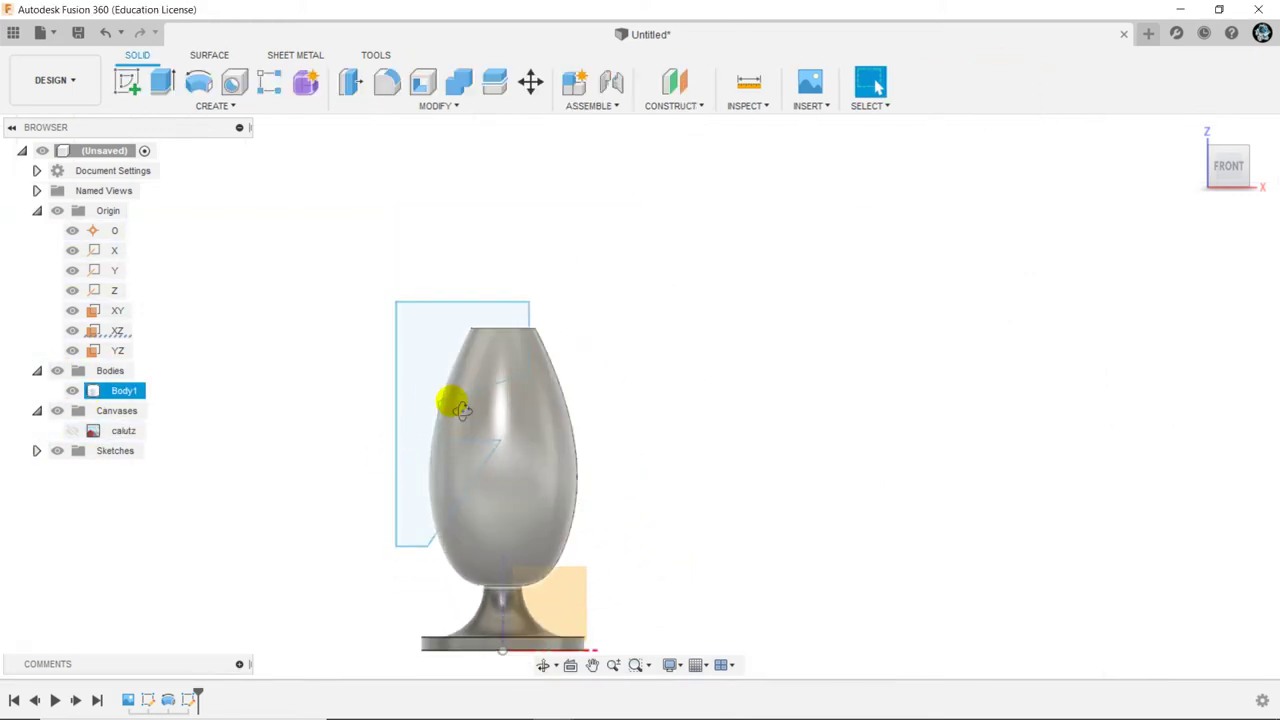
pyautogui.moveTo(449, 400)
pyautogui.keyDown('shift'); pyautogui.mouseDown(button='middle')
pyautogui.moveTo(502, 443)
pyautogui.moveTo(630, 380)
pyautogui.moveTo(621, 391)
pyautogui.mouseUp(button='middle'); pyautogui.keyUp('shift')
pyautogui.click(514, 366)
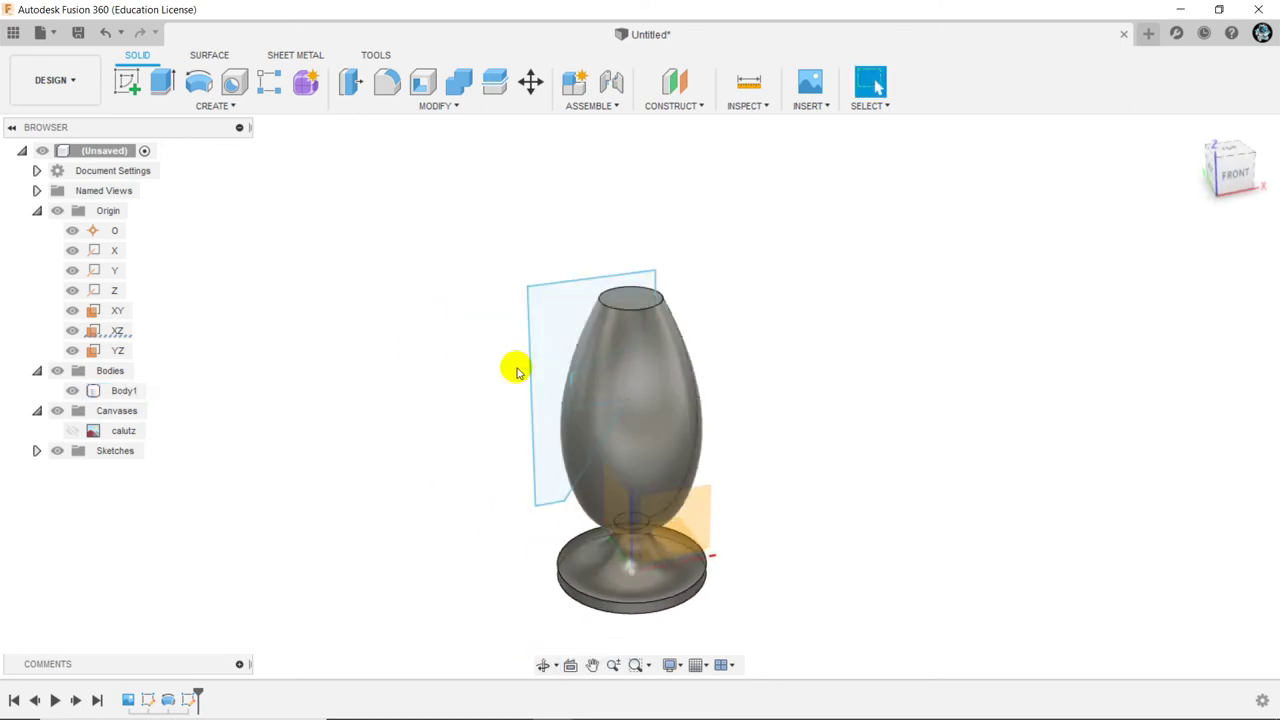
pyautogui.moveTo(514, 366); pyautogui.dragTo(576, 312, button='middle')
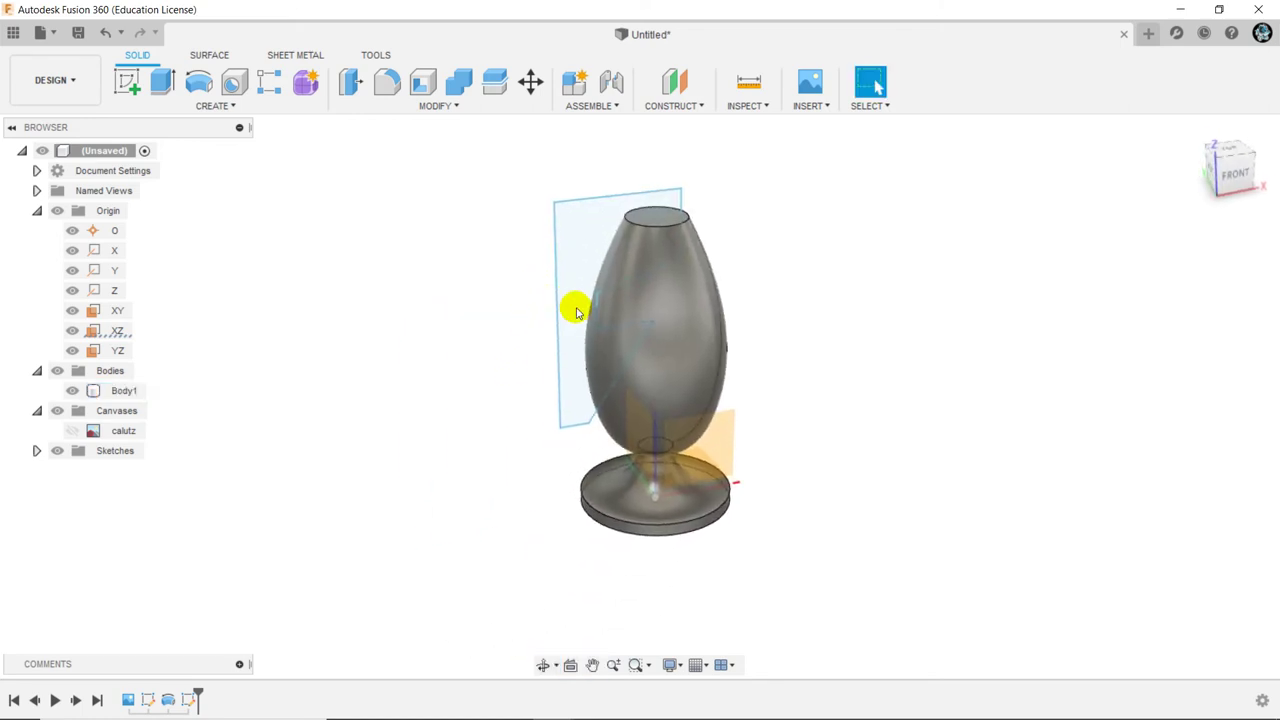
# Start an extrude with Symmetric direction and reselect the notch profile (1996.688 mm²)
pyautogui.click(162, 86)
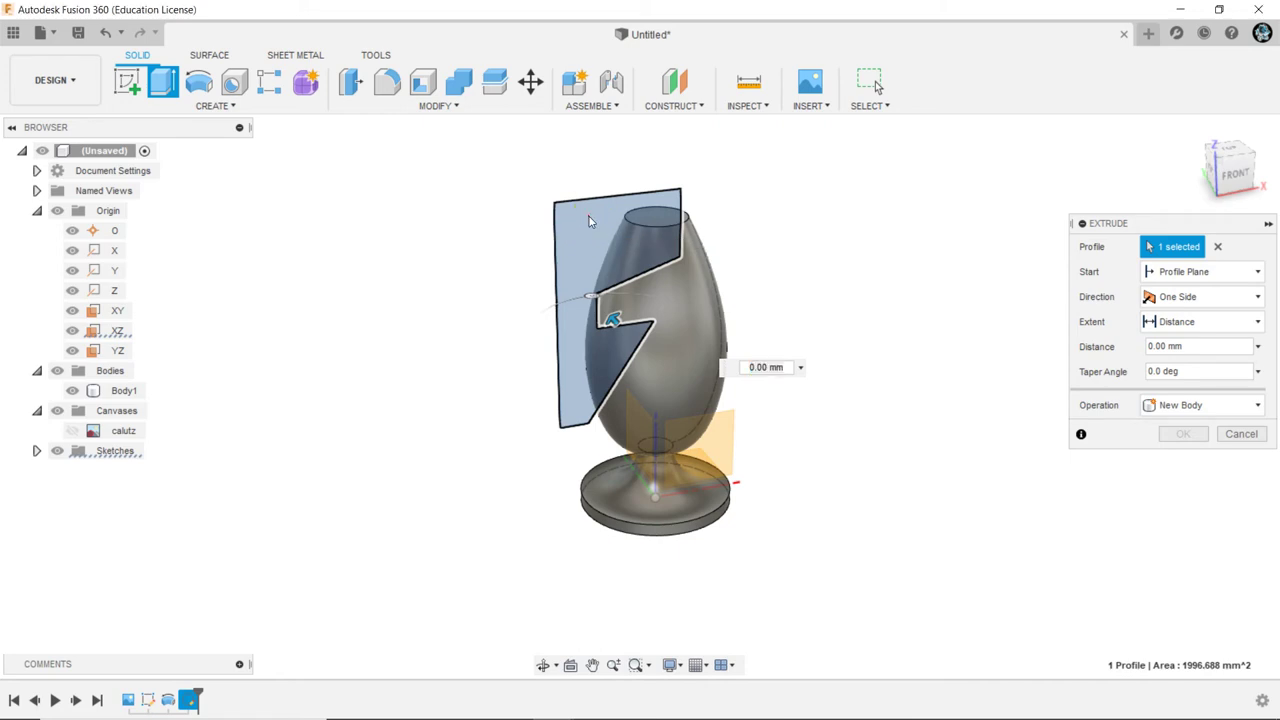
pyautogui.click(589, 221)
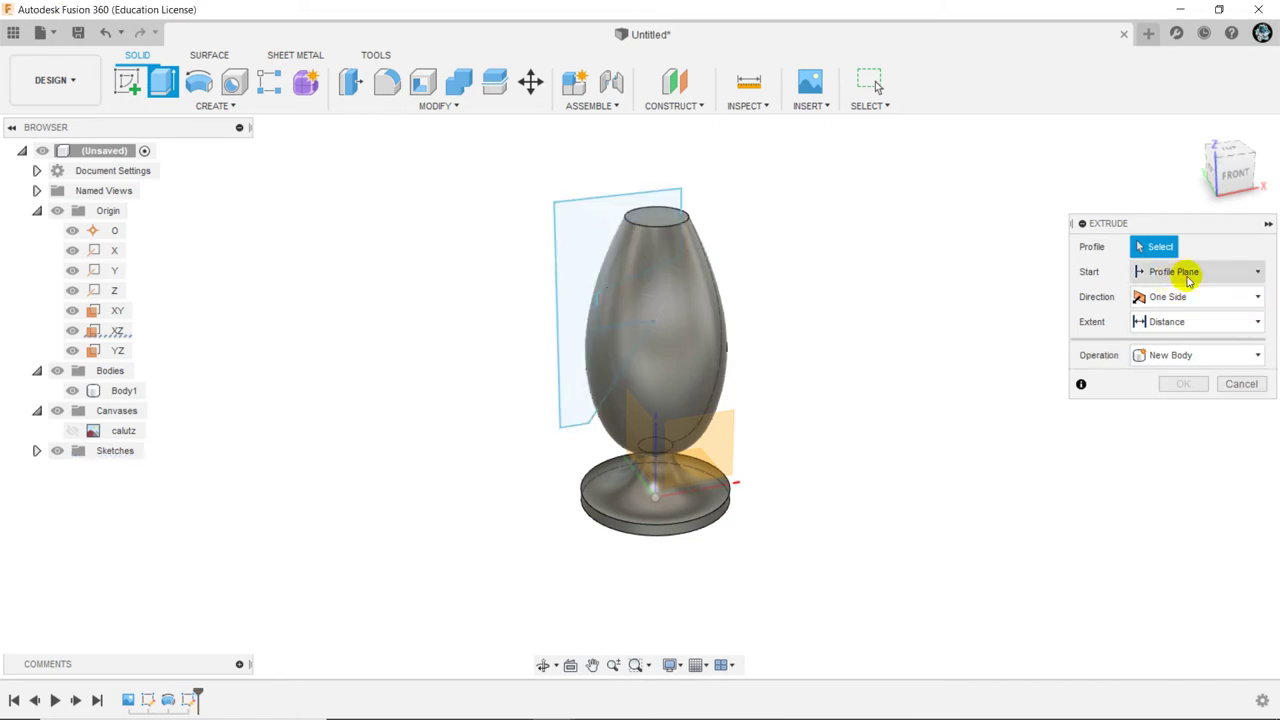
pyautogui.click(1158, 298)
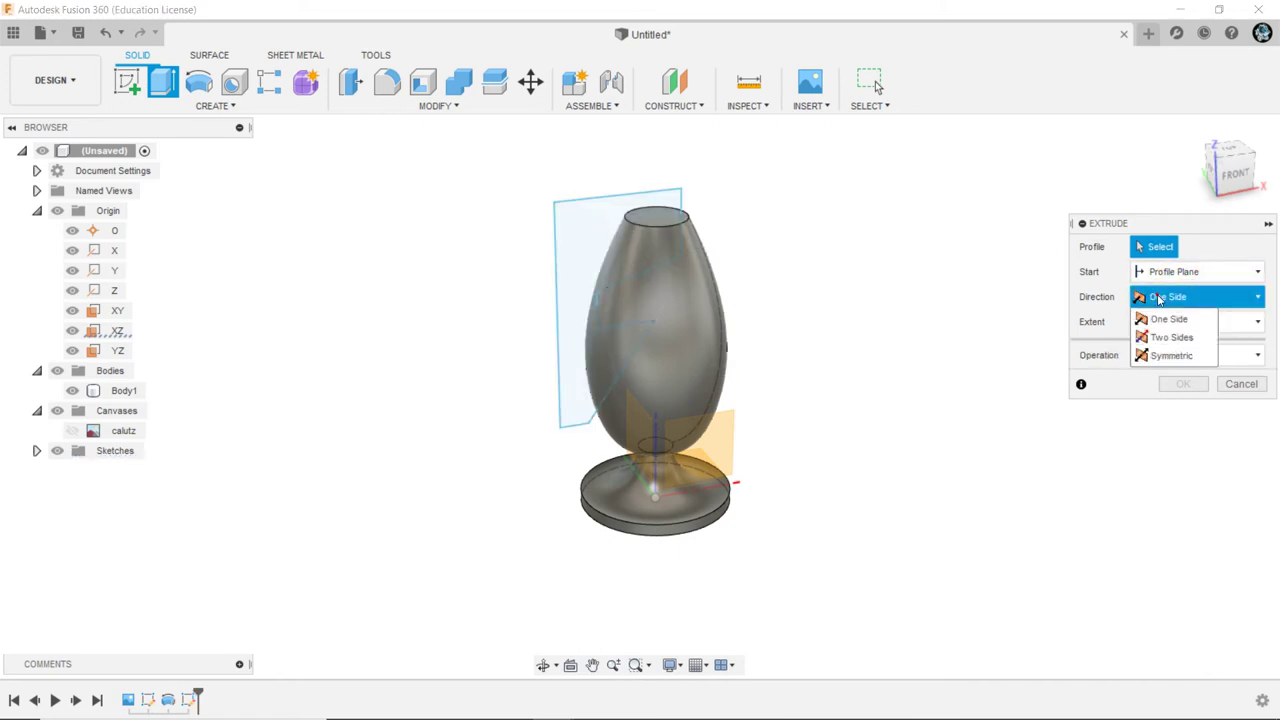
pyautogui.click(1166, 355)
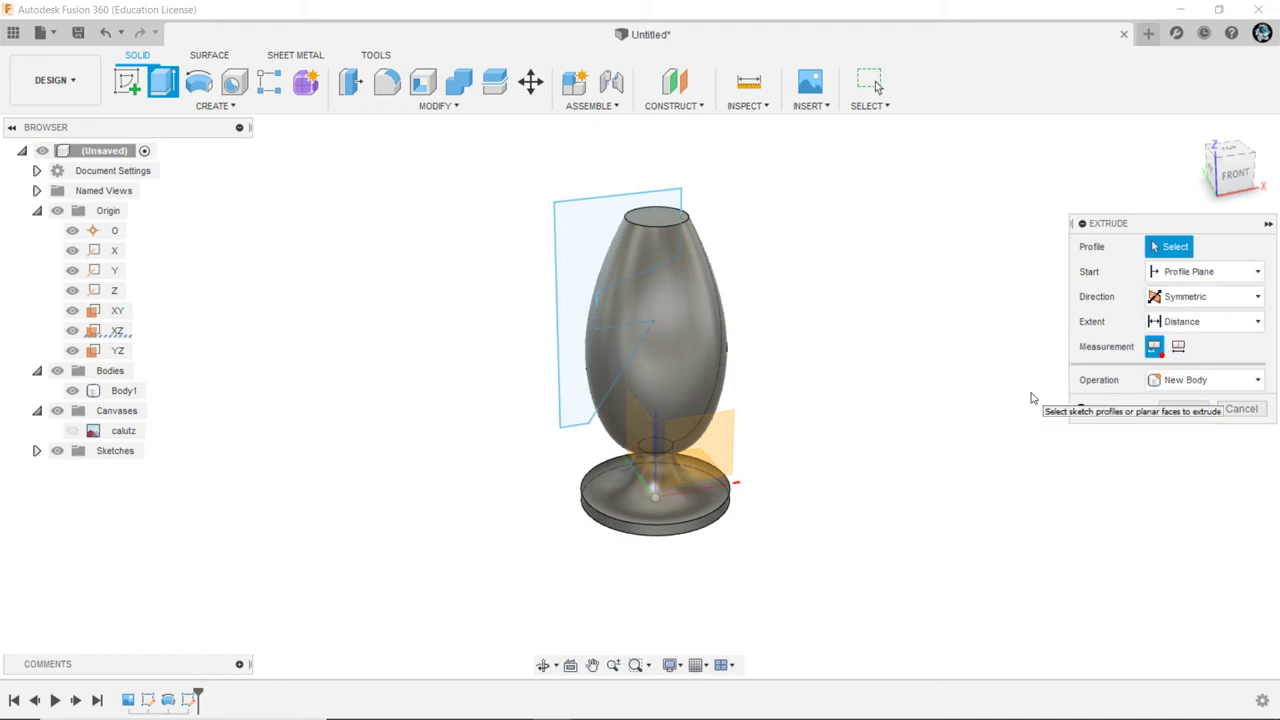
pyautogui.click(573, 265)
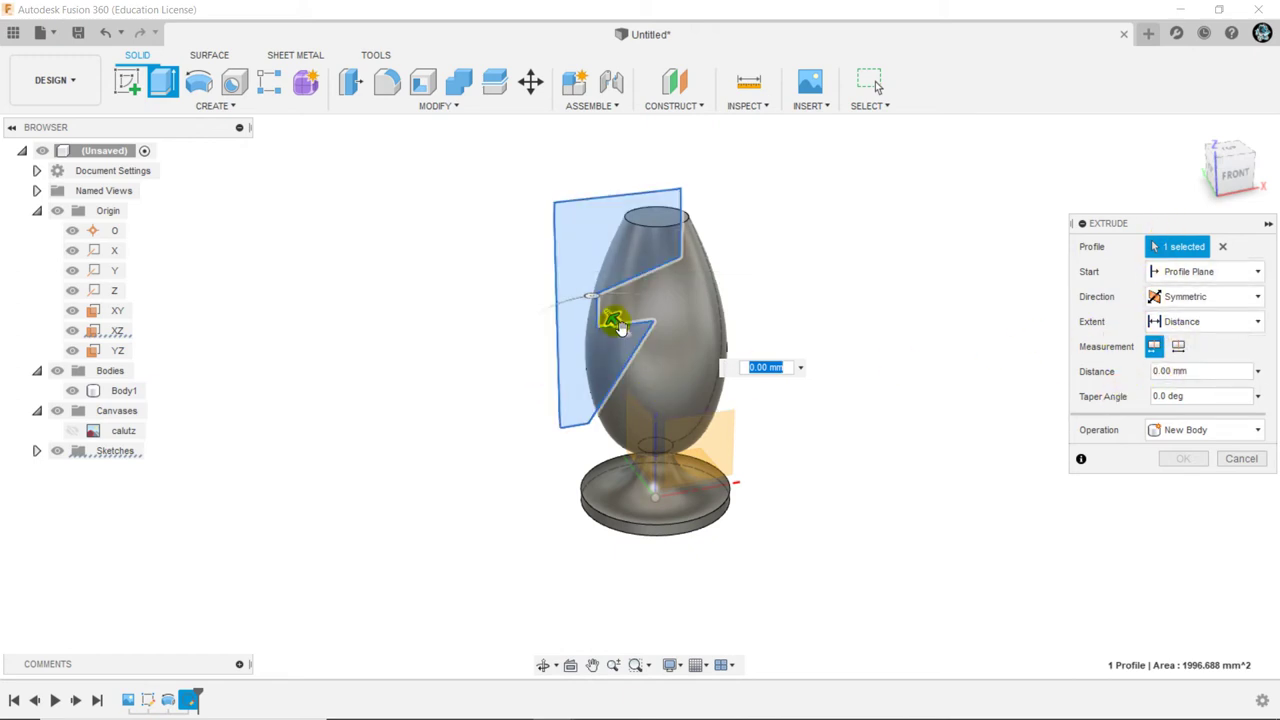
# Drag the symmetric extrude distance, narrowing it to about 16.102 mm while orbiting to check
pyautogui.moveTo(610, 320)
pyautogui.mouseDown()
pyautogui.moveTo(541, 242)
pyautogui.moveTo(556, 252)
pyautogui.moveTo(580, 363)
pyautogui.mouseUp()
pyautogui.moveTo(580, 363)
pyautogui.keyDown('shift'); pyautogui.mouseDown(button='middle')
pyautogui.moveTo(722, 306)
pyautogui.moveTo(692, 398)
pyautogui.moveTo(522, 341)
pyautogui.mouseUp(button='middle'); pyautogui.keyUp('shift')
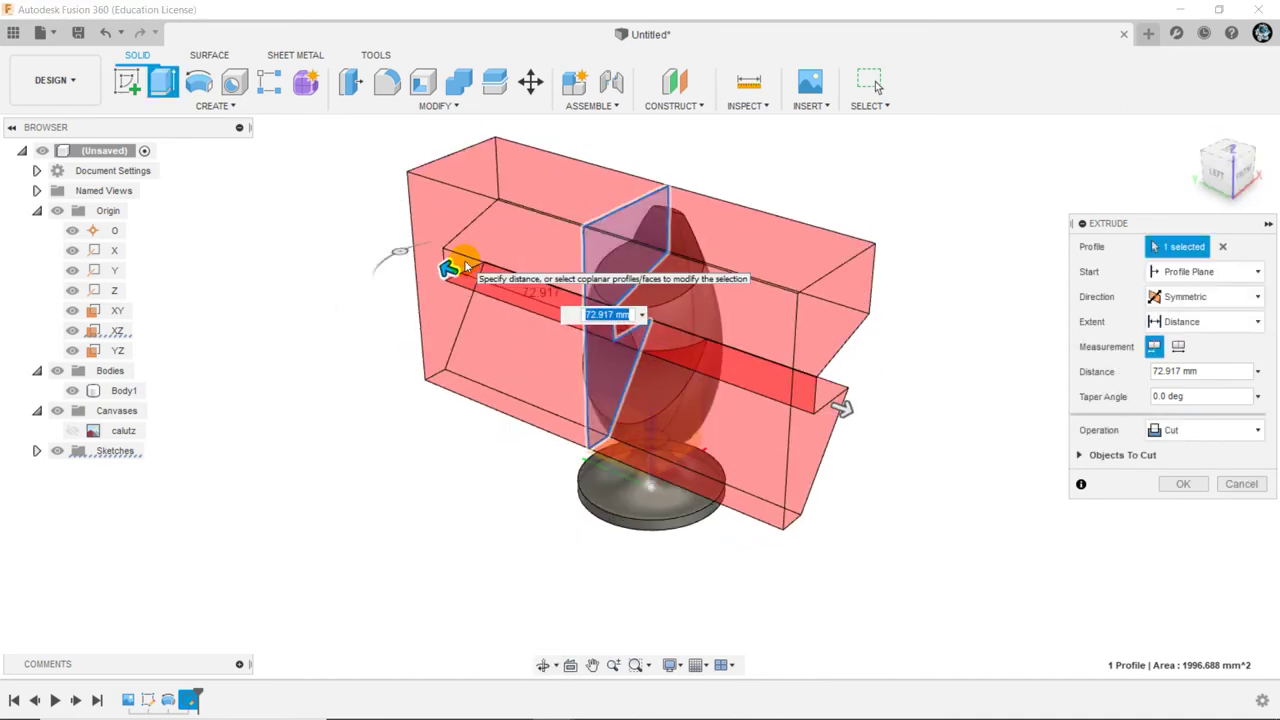
pyautogui.moveTo(465, 277); pyautogui.dragTo(537, 331)
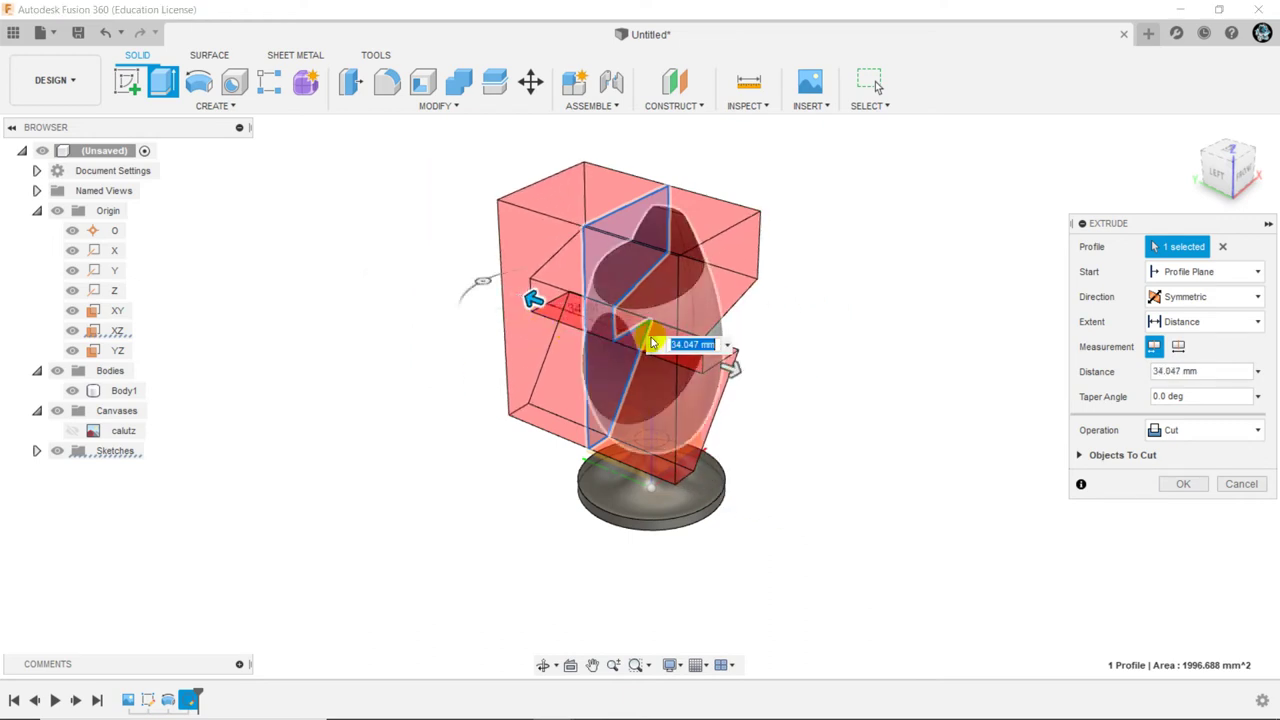
pyautogui.keyDown('shift'); pyautogui.moveTo(536, 328); pyautogui.dragTo(622, 348, button='middle'); pyautogui.keyUp('shift')
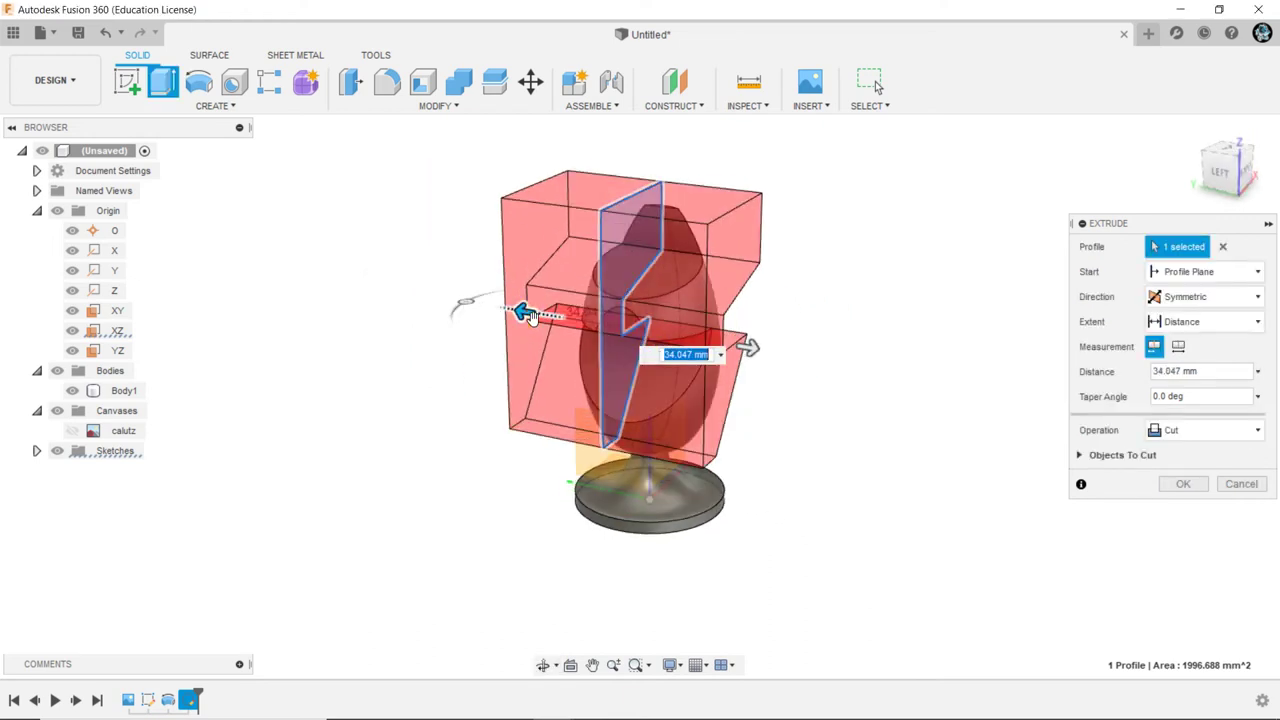
pyautogui.moveTo(524, 311); pyautogui.dragTo(562, 333)
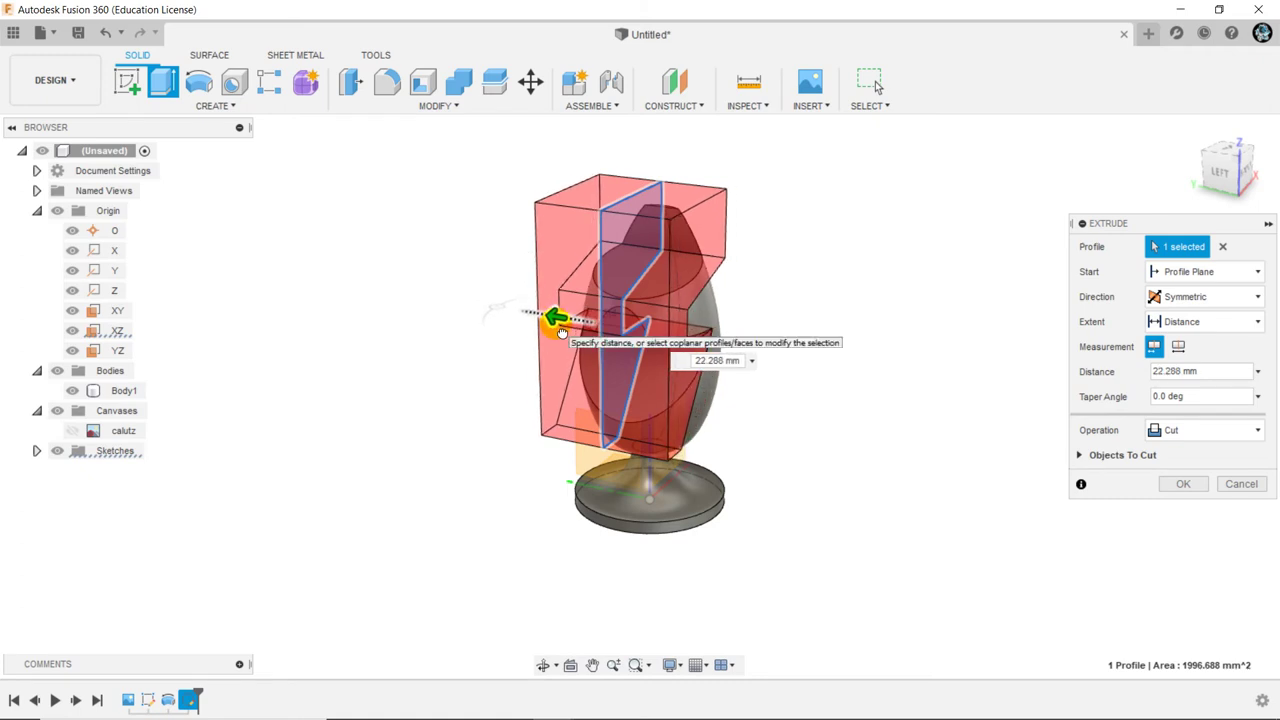
pyautogui.moveTo(562, 330)
pyautogui.keyDown('shift'); pyautogui.mouseDown(button='middle')
pyautogui.moveTo(613, 345)
pyautogui.moveTo(822, 318)
pyautogui.mouseUp(button='middle'); pyautogui.keyUp('shift')
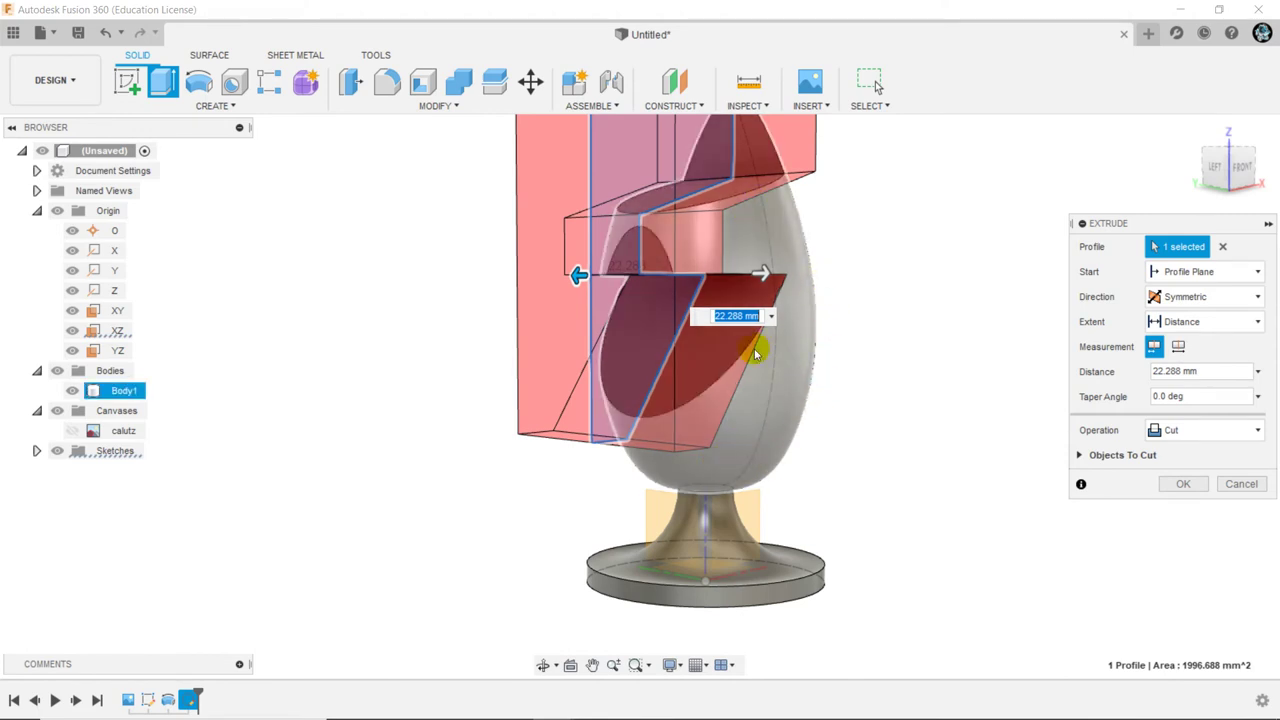
pyautogui.keyDown('shift'); pyautogui.moveTo(755, 353); pyautogui.dragTo(800, 303, button='middle'); pyautogui.keyUp('shift')
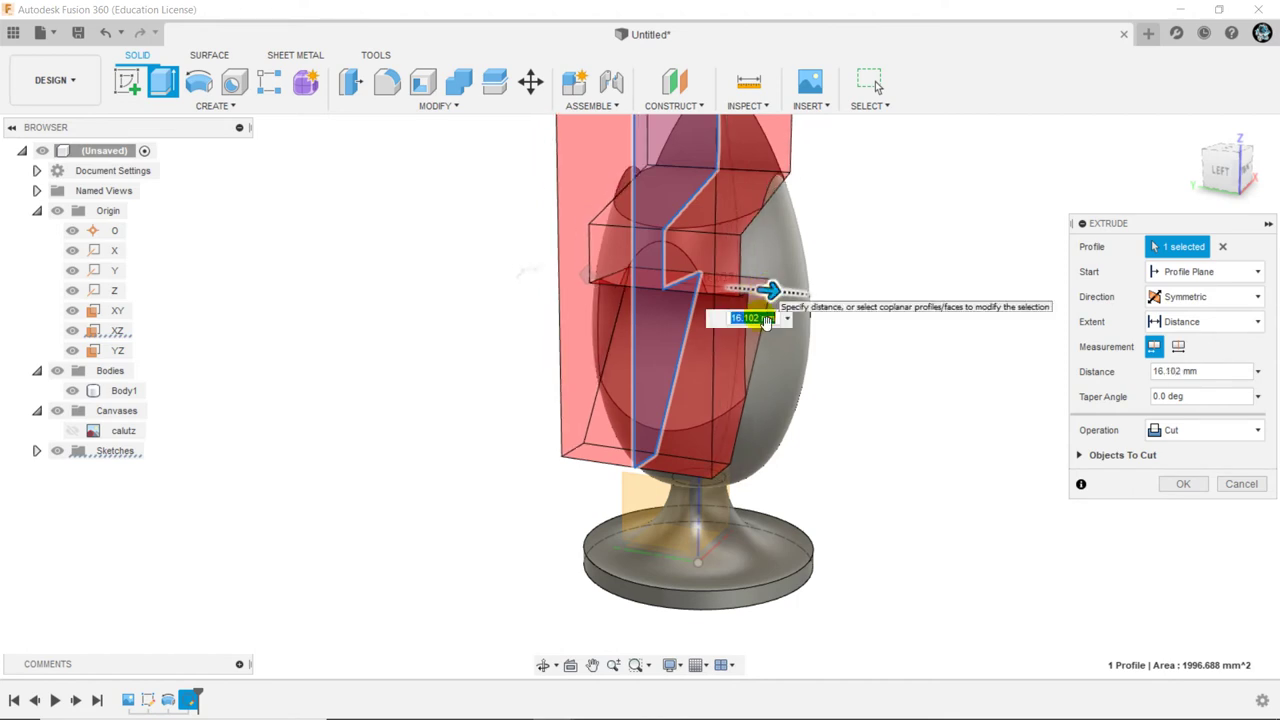
pyautogui.moveTo(775, 290)
pyautogui.keyDown('shift'); pyautogui.mouseDown(button='middle')
pyautogui.moveTo(780, 375)
pyautogui.moveTo(790, 318)
pyautogui.mouseUp(button='middle'); pyautogui.keyUp('shift')
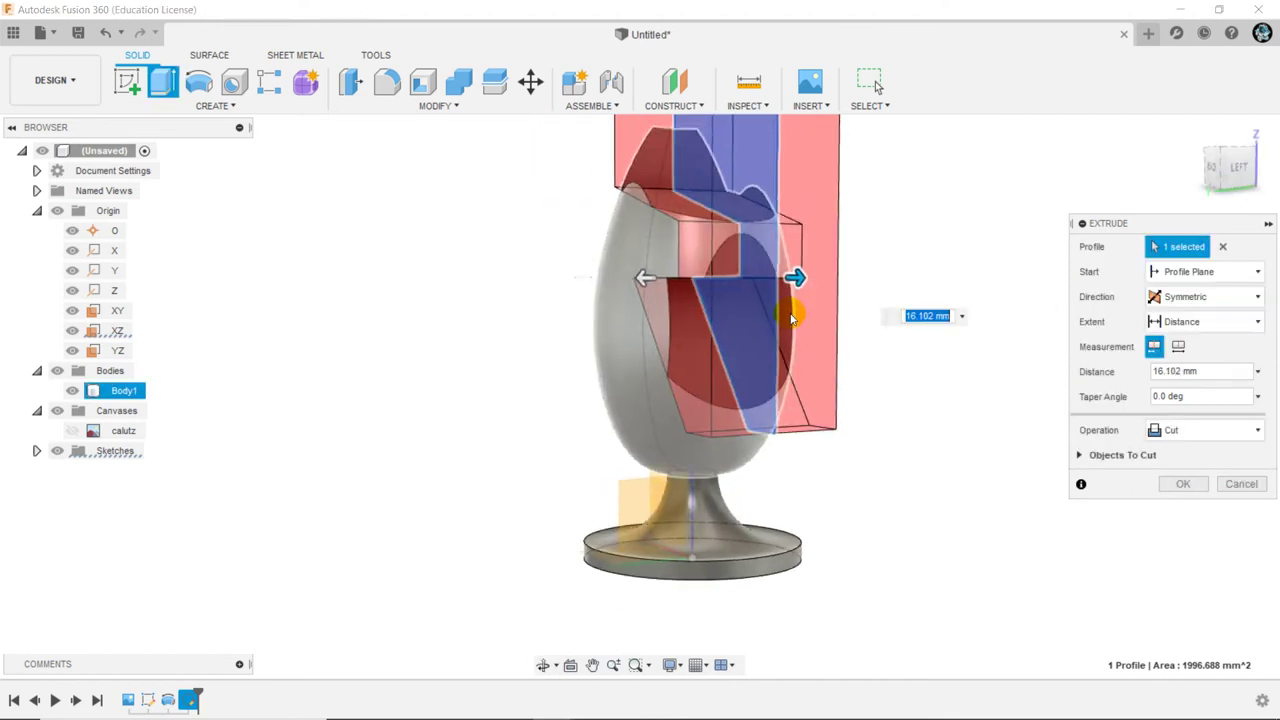
# Widen the cut to 29.884 mm, then lengthen it to 49.101 mm across the body
pyautogui.scroll(3, 790, 316)
pyautogui.scroll(2, 789, 351)
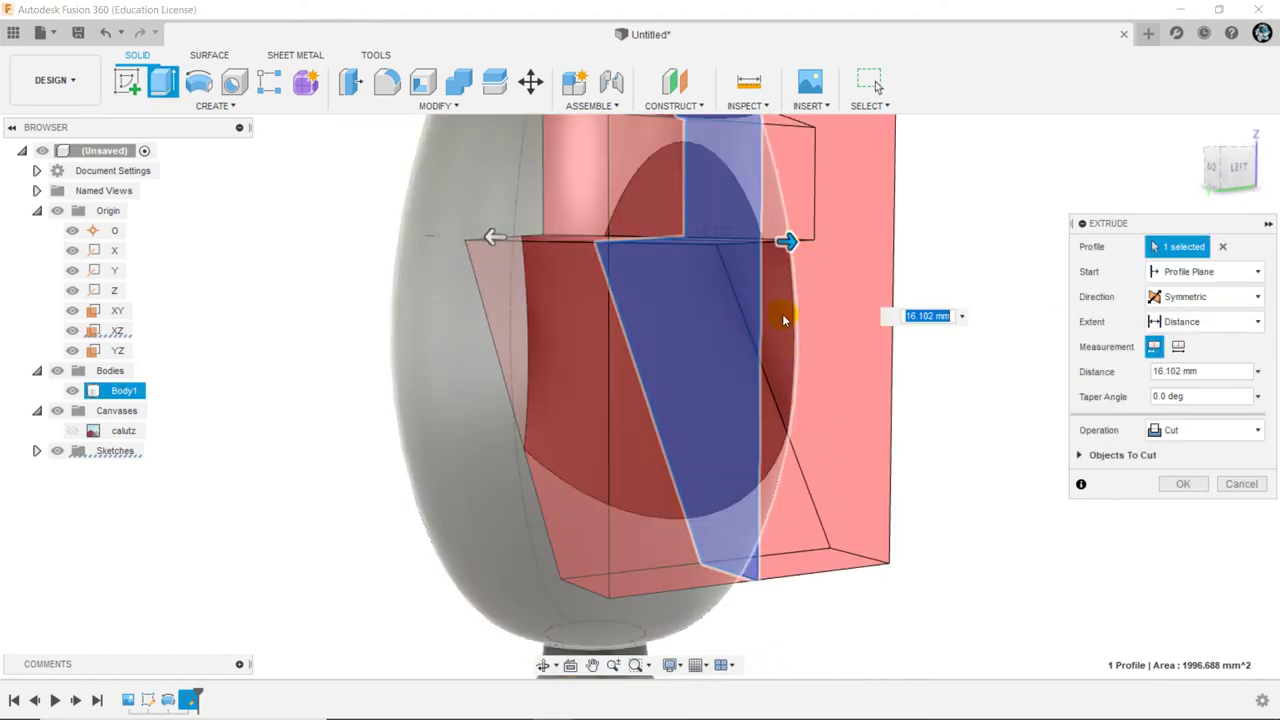
pyautogui.keyDown('shift'); pyautogui.moveTo(782, 358); pyautogui.dragTo(720, 354, button='middle'); pyautogui.keyUp('shift')
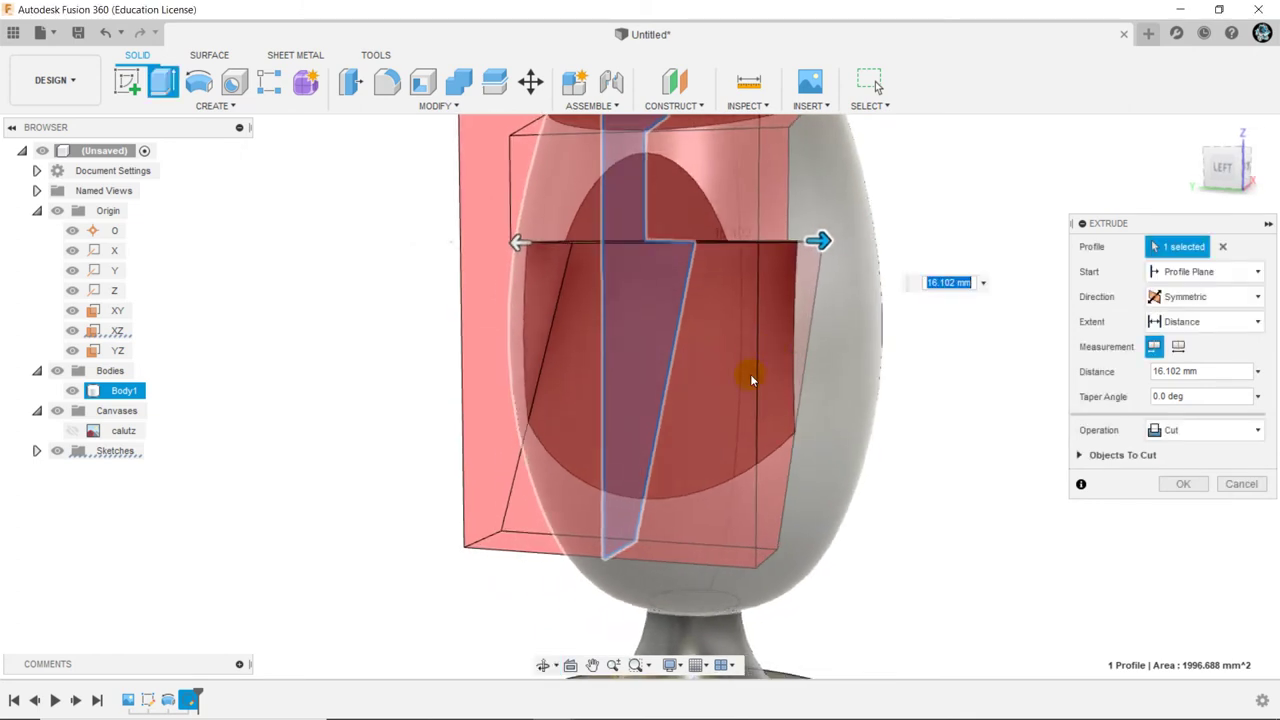
pyautogui.moveTo(784, 302); pyautogui.dragTo(907, 327)
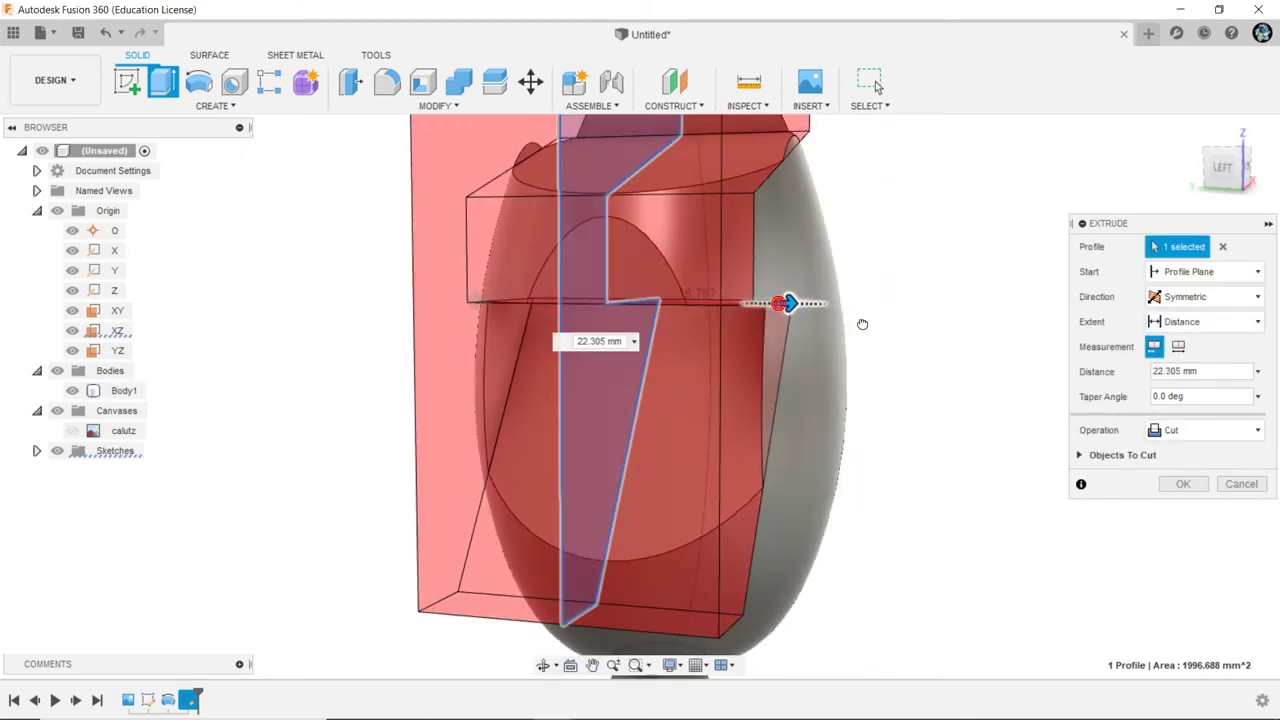
pyautogui.scroll(3, 636, 430)
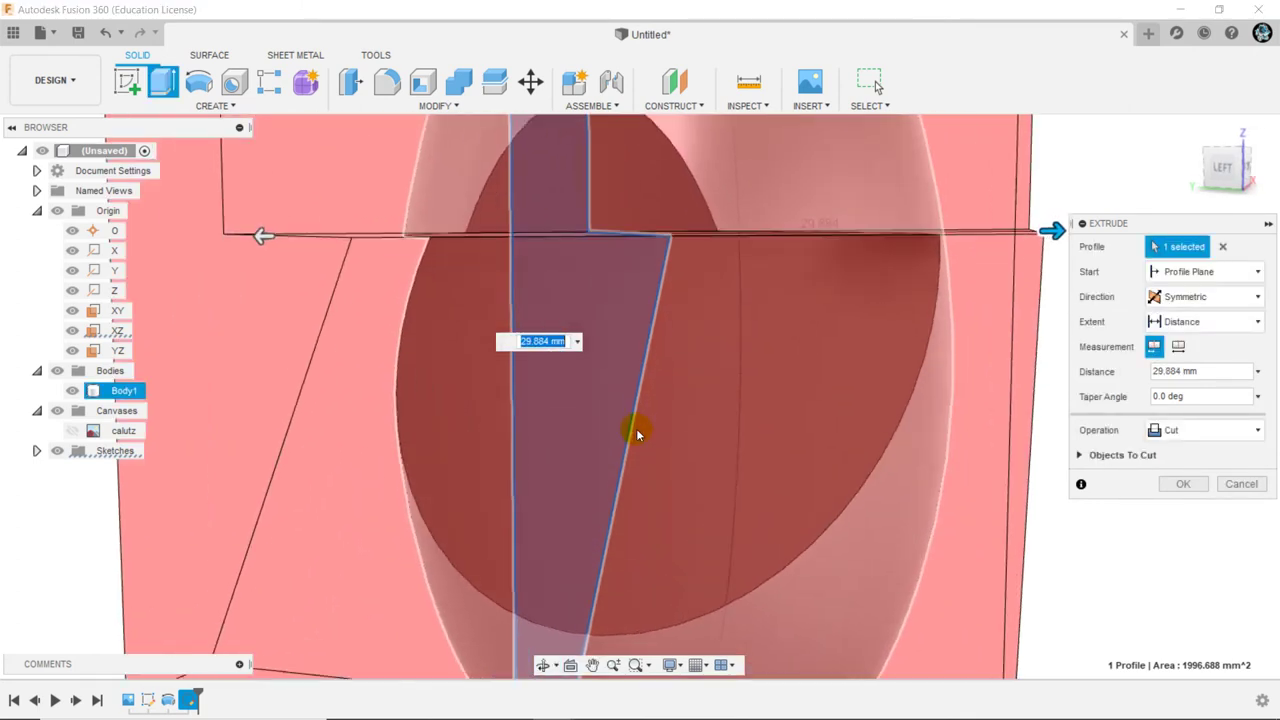
pyautogui.scroll(-3, 641, 432)
pyautogui.moveTo(641, 432)
pyautogui.keyDown('shift'); pyautogui.mouseDown(button='middle')
pyautogui.moveTo(586, 366)
pyautogui.moveTo(641, 398)
pyautogui.mouseUp(button='middle'); pyautogui.keyUp('shift')
pyautogui.scroll(-3, 641, 398)
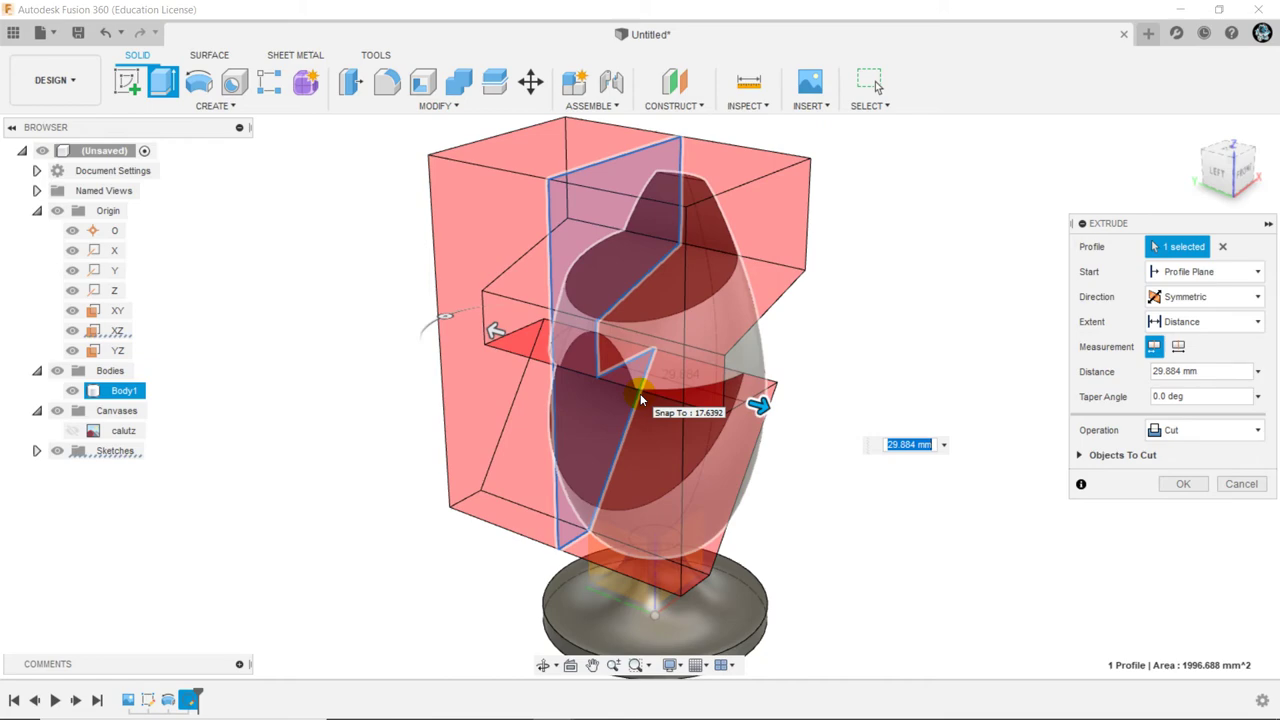
pyautogui.moveTo(586, 343)
pyautogui.keyDown('shift'); pyautogui.mouseDown(button='middle')
pyautogui.moveTo(677, 331)
pyautogui.moveTo(723, 371)
pyautogui.moveTo(808, 378)
pyautogui.moveTo(563, 349)
pyautogui.moveTo(623, 331)
pyautogui.moveTo(637, 300)
pyautogui.moveTo(737, 378)
pyautogui.mouseUp(button='middle'); pyautogui.keyUp('shift')
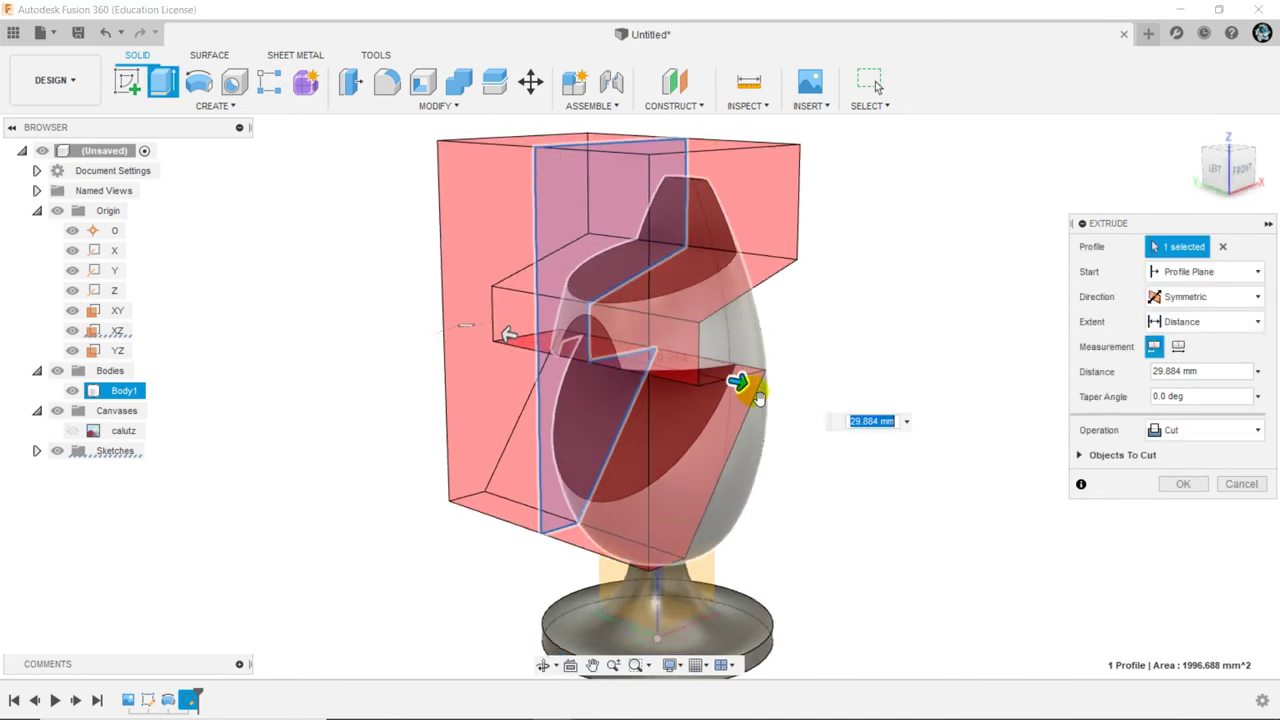
pyautogui.click(741, 379)
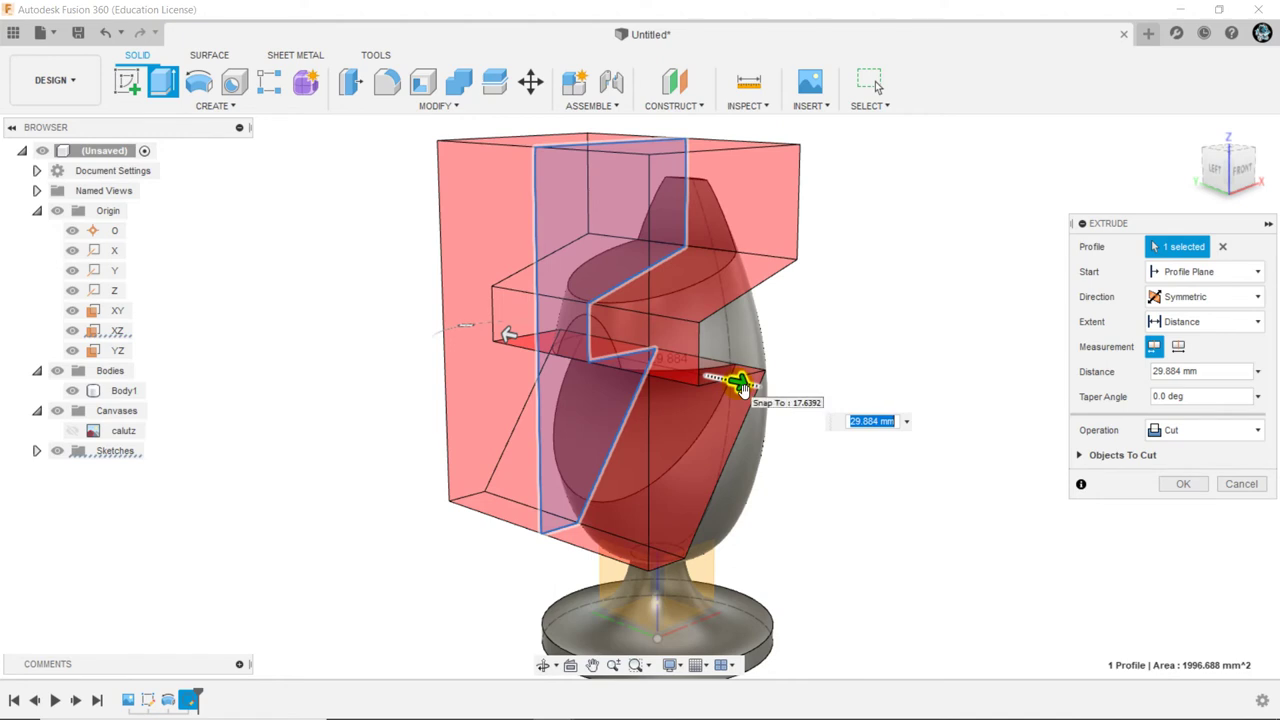
pyautogui.moveTo(741, 385)
pyautogui.mouseDown()
pyautogui.moveTo(829, 374)
pyautogui.moveTo(1272, 512)
pyautogui.moveTo(808, 396)
pyautogui.moveTo(822, 399)
pyautogui.mouseUp()
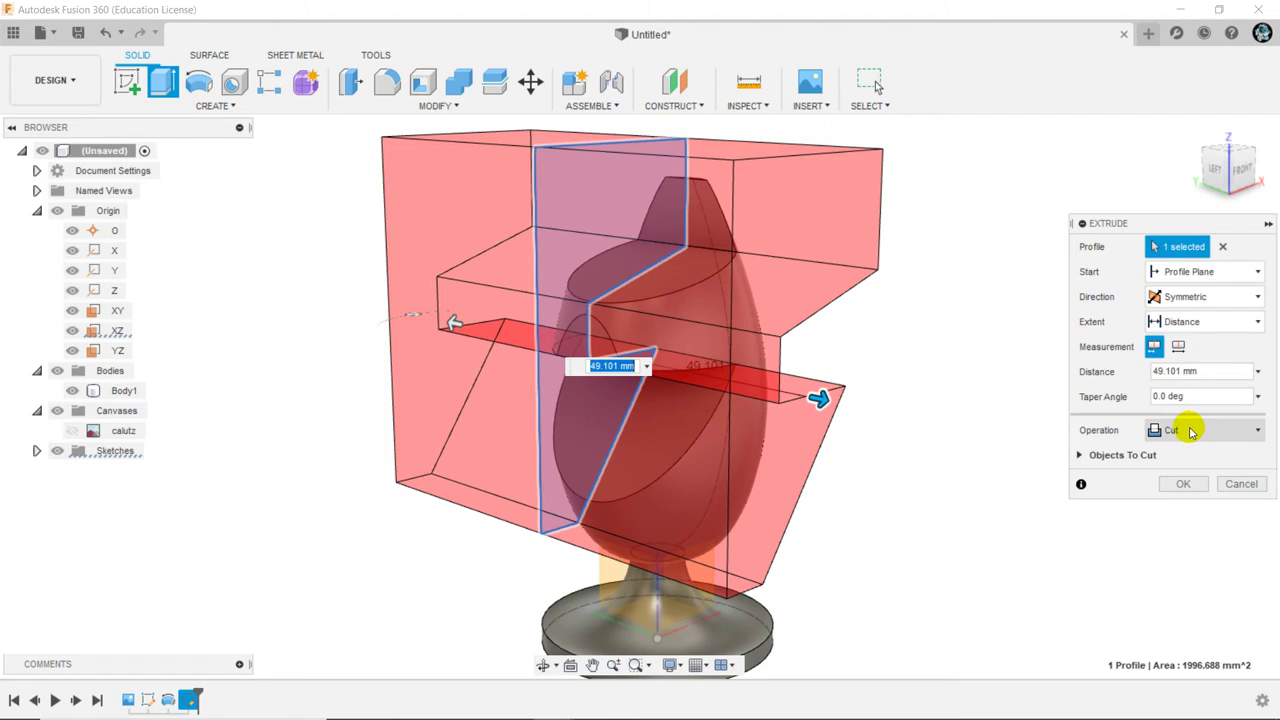
# Preview Intersect and Join, then set the operation to Cut and apply the notch cut
pyautogui.click(1192, 431)
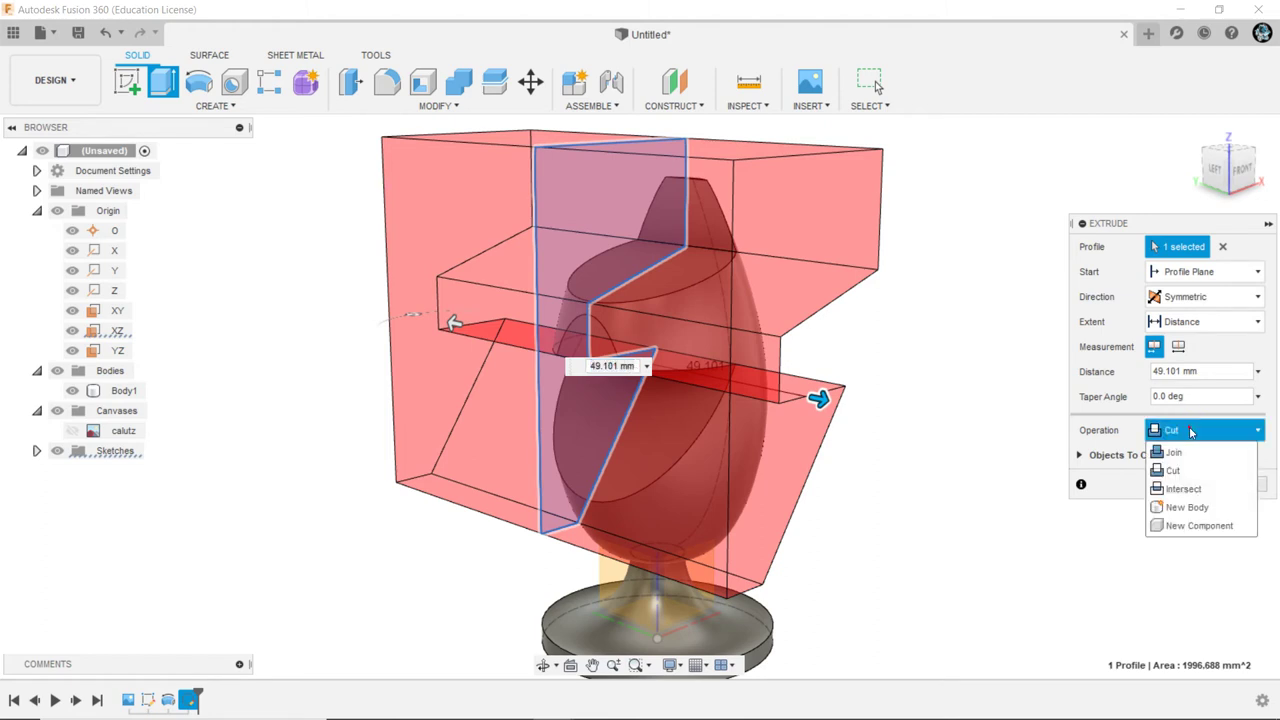
pyautogui.click(1184, 489)
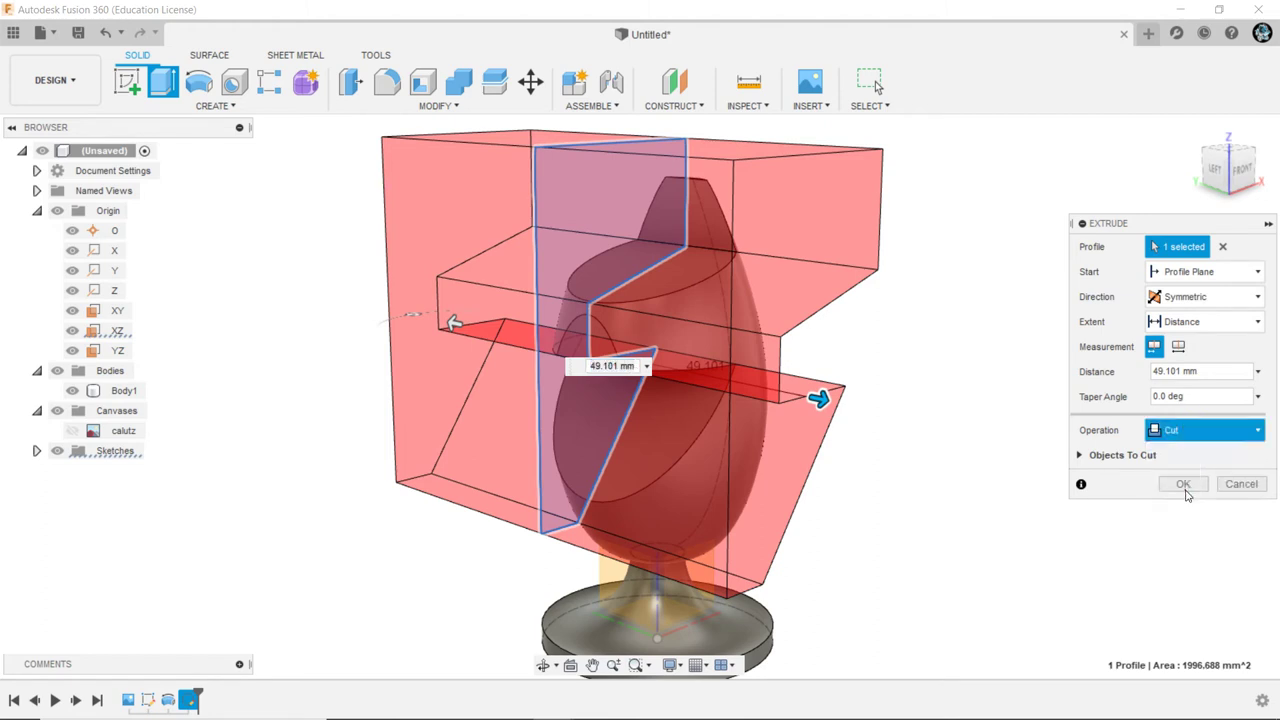
pyautogui.moveTo(760, 405)
pyautogui.keyDown('shift'); pyautogui.mouseDown(button='middle')
pyautogui.moveTo(725, 457)
pyautogui.moveTo(789, 429)
pyautogui.mouseUp(button='middle'); pyautogui.keyUp('shift')
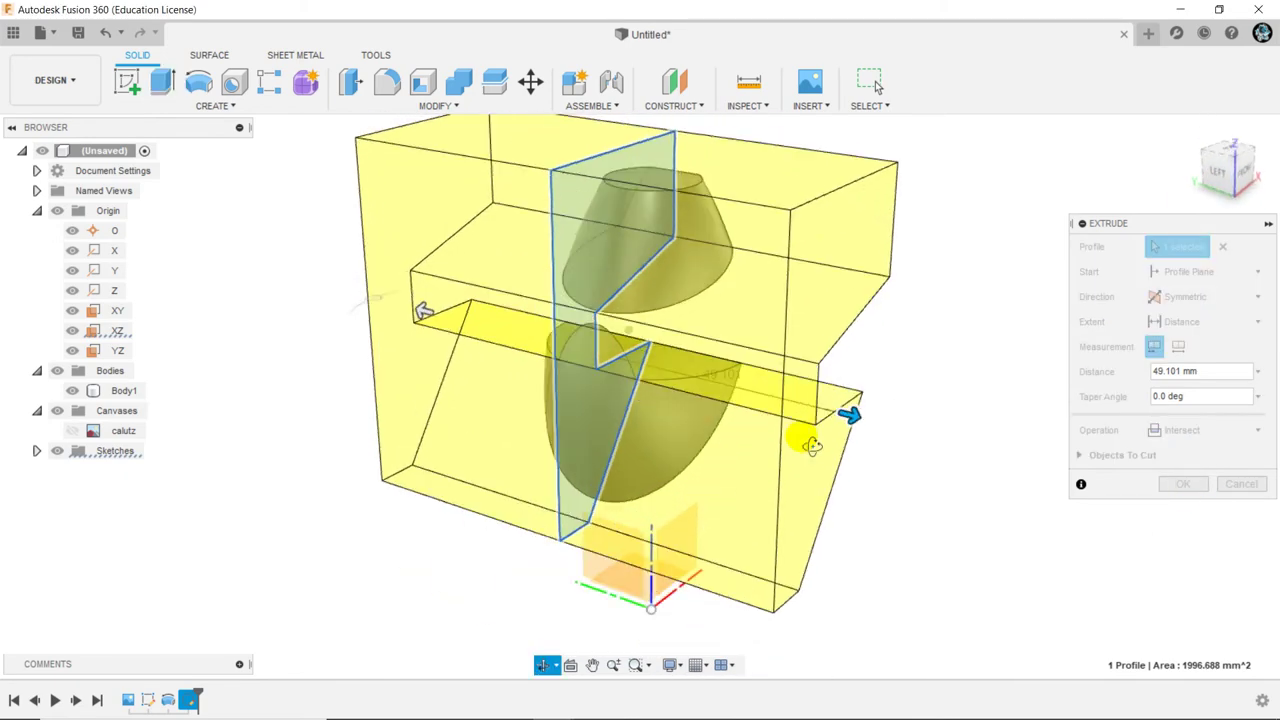
pyautogui.click(1190, 430)
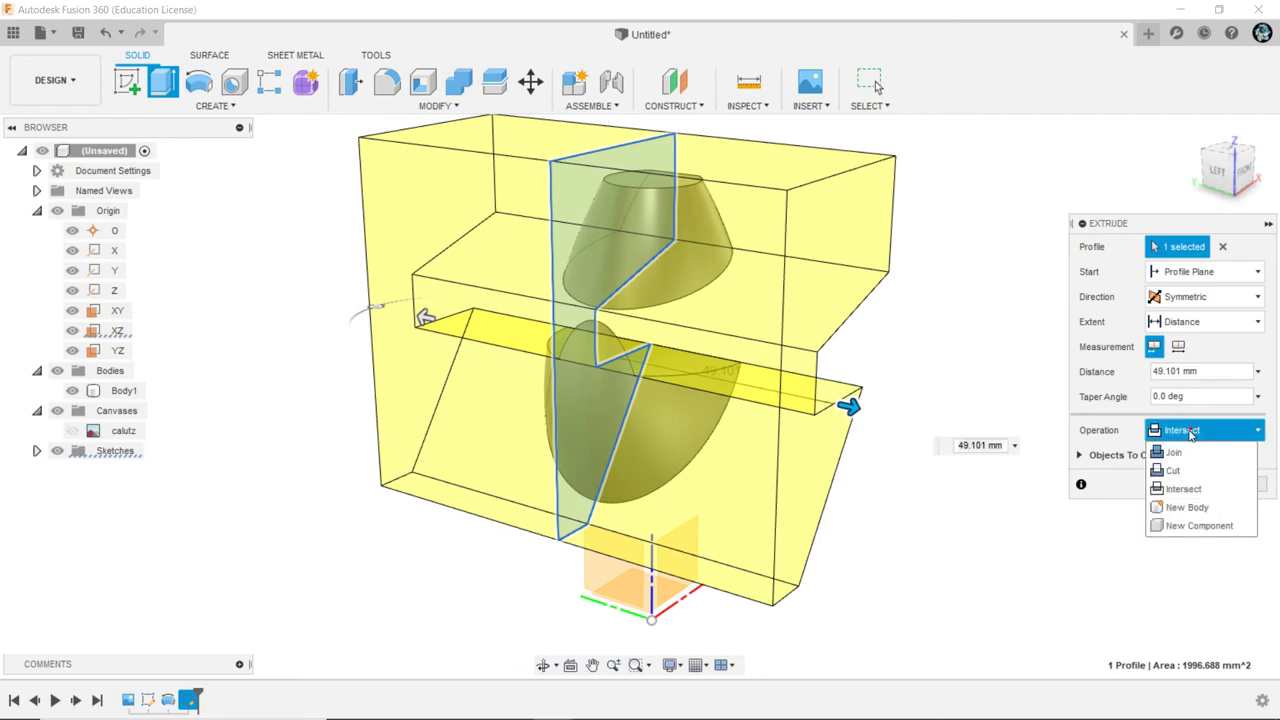
pyautogui.click(1175, 453)
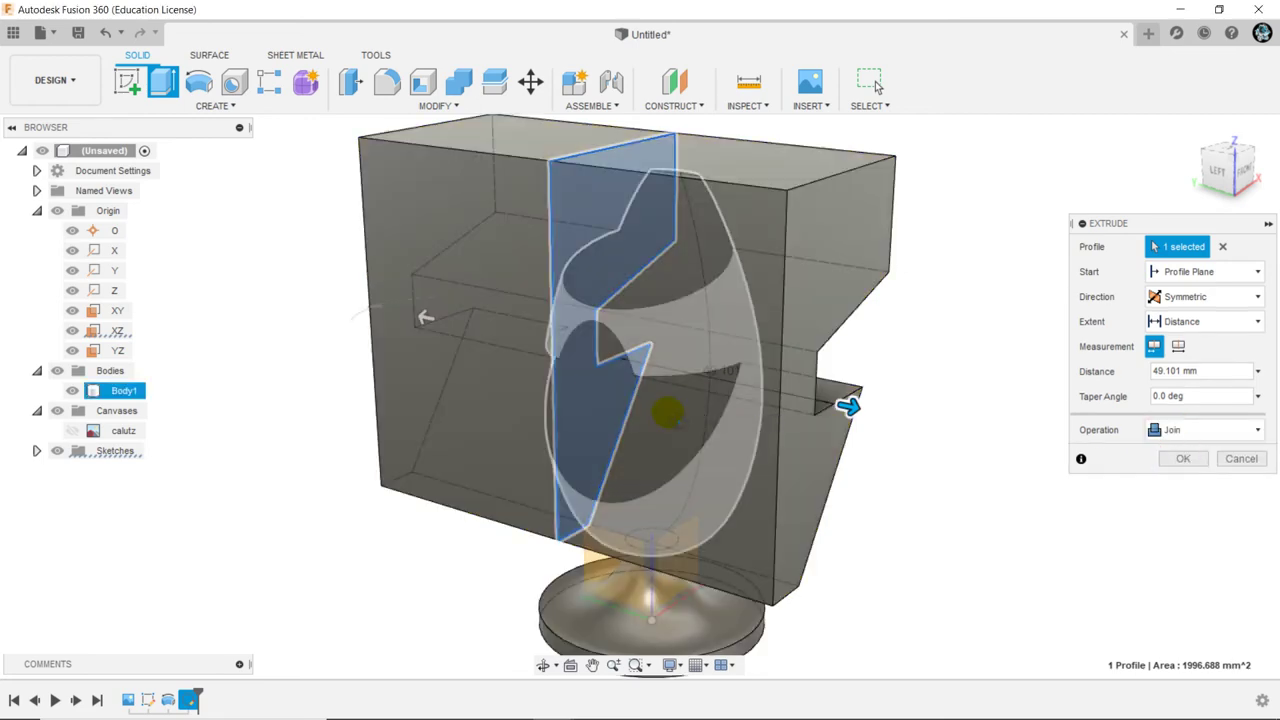
pyautogui.moveTo(668, 410)
pyautogui.keyDown('shift'); pyautogui.mouseDown(button='middle')
pyautogui.moveTo(612, 405)
pyautogui.moveTo(677, 414)
pyautogui.mouseUp(button='middle'); pyautogui.keyUp('shift')
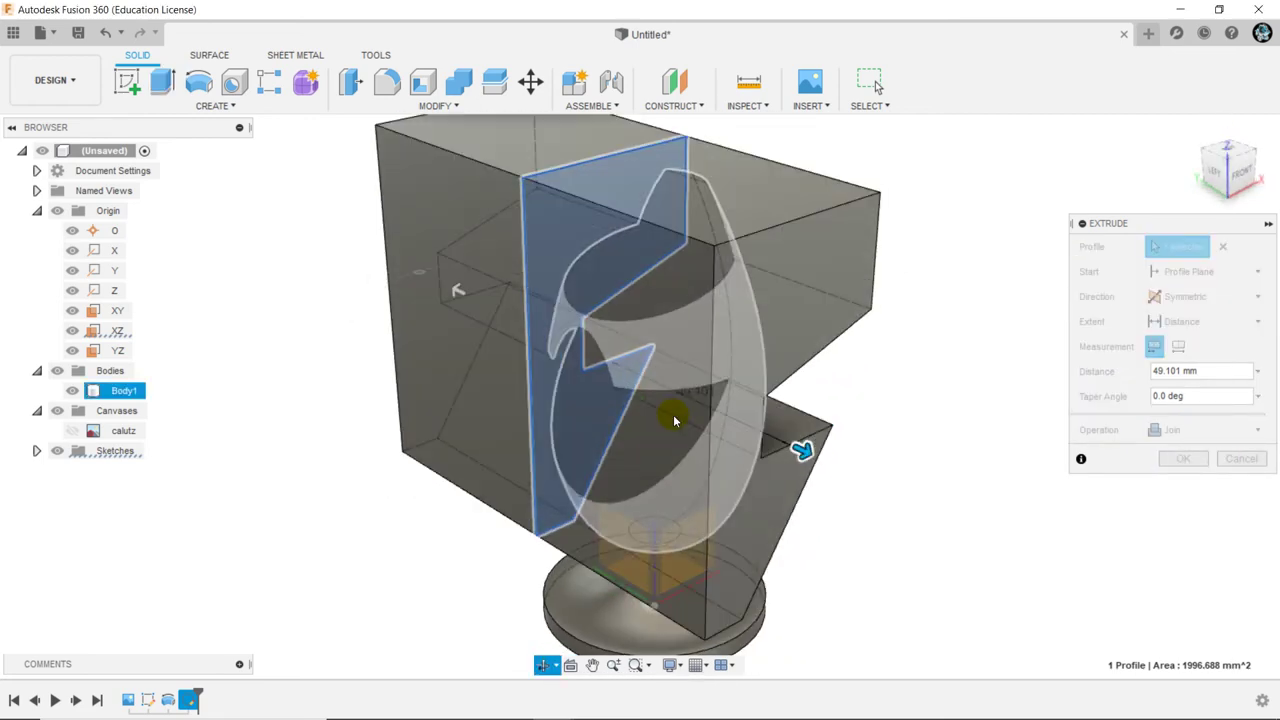
pyautogui.click(1196, 428)
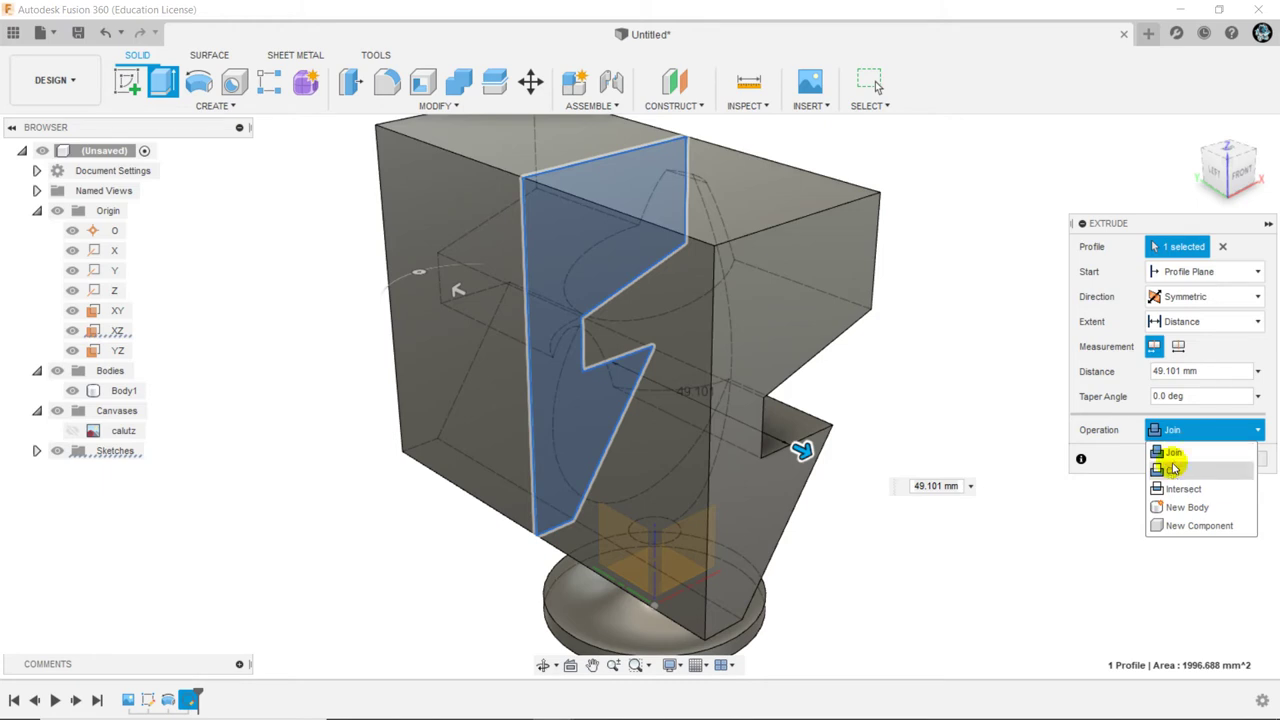
pyautogui.click(1173, 470)
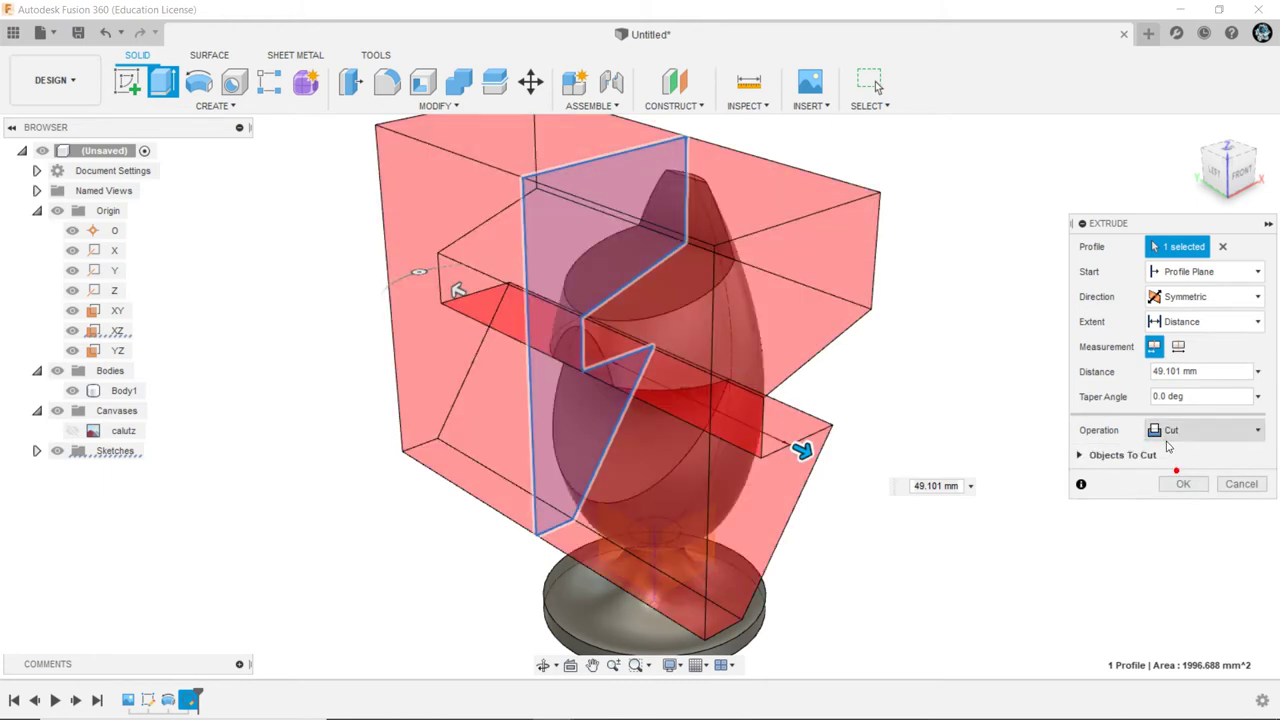
pyautogui.click(1183, 484)
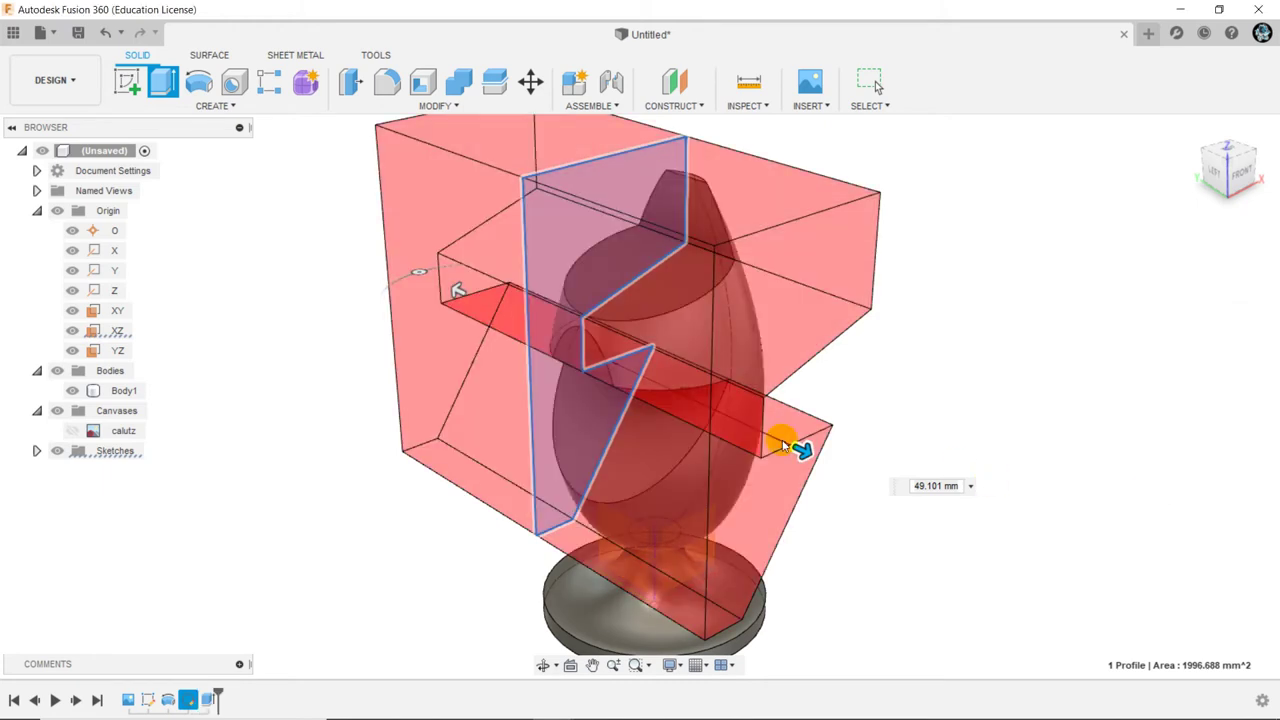
pyautogui.moveTo(491, 391)
pyautogui.keyDown('shift'); pyautogui.mouseDown(button='middle')
pyautogui.moveTo(674, 326)
pyautogui.moveTo(580, 371)
pyautogui.moveTo(689, 349)
pyautogui.moveTo(626, 357)
pyautogui.moveTo(661, 405)
pyautogui.moveTo(614, 371)
pyautogui.moveTo(571, 380)
pyautogui.moveTo(608, 402)
pyautogui.moveTo(514, 354)
pyautogui.moveTo(571, 383)
pyautogui.moveTo(505, 411)
pyautogui.mouseUp(button='middle'); pyautogui.keyUp('shift')
# Briefly show the calutz canvas, then hide it and deselect the notched knight body
pyautogui.press('Escape')
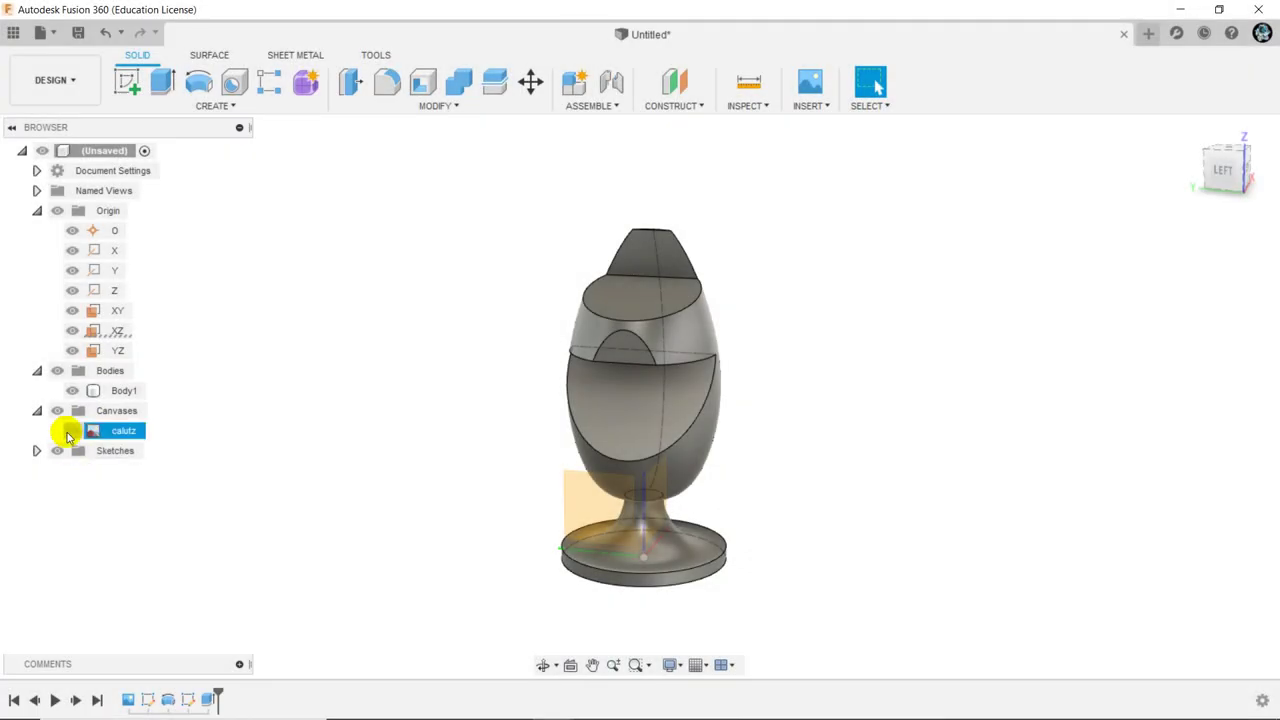
pyautogui.click(72, 431)
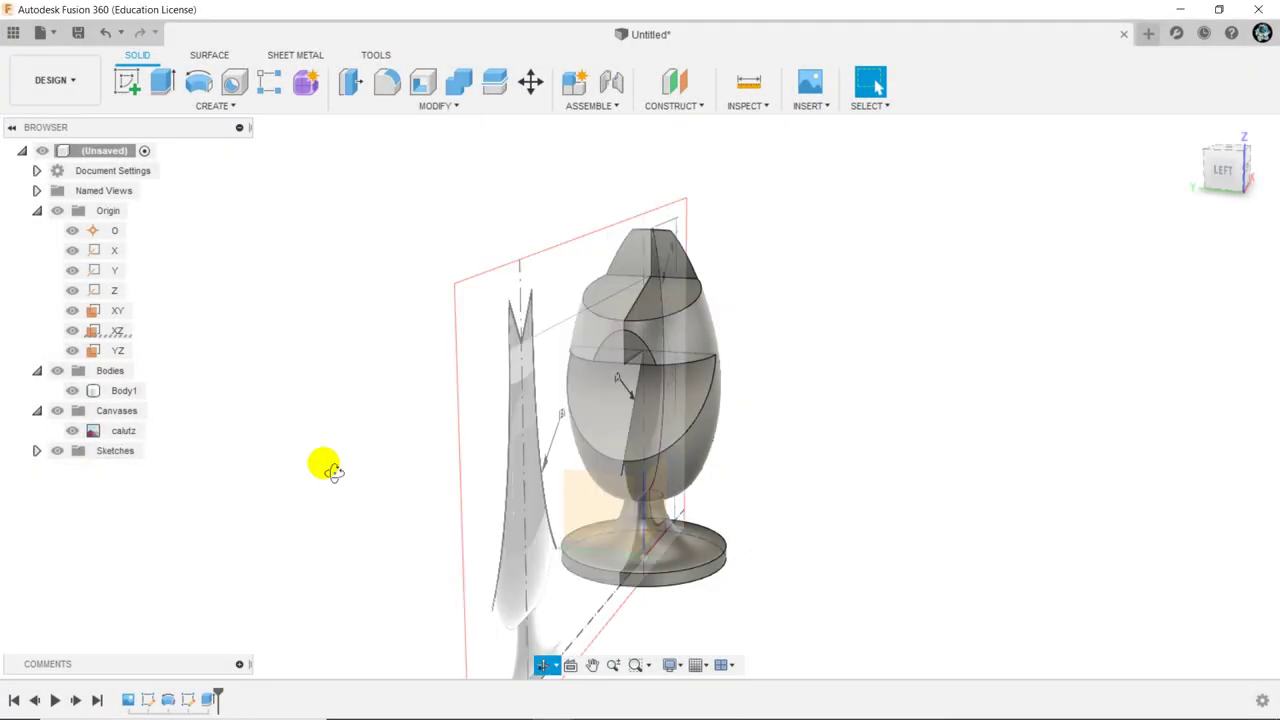
pyautogui.keyDown('shift'); pyautogui.moveTo(329, 466); pyautogui.dragTo(330, 444, button='middle'); pyautogui.keyUp('shift')
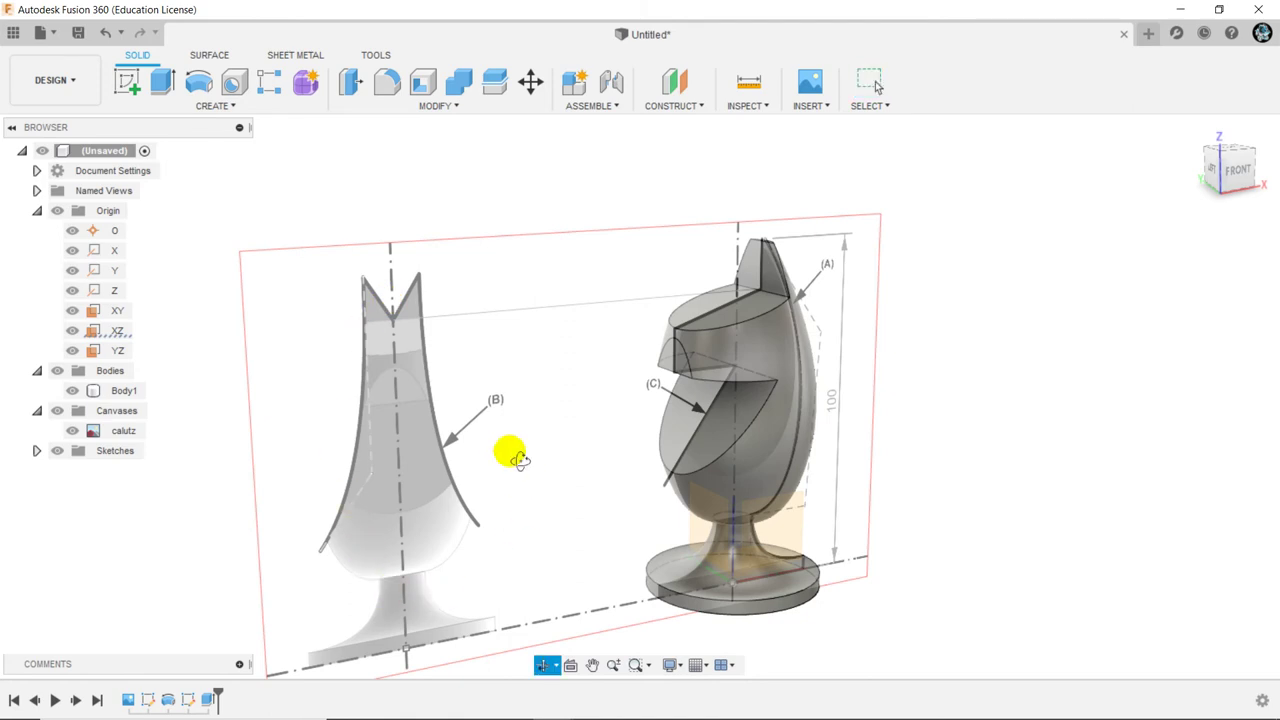
pyautogui.moveTo(519, 460); pyautogui.dragTo(507, 449)
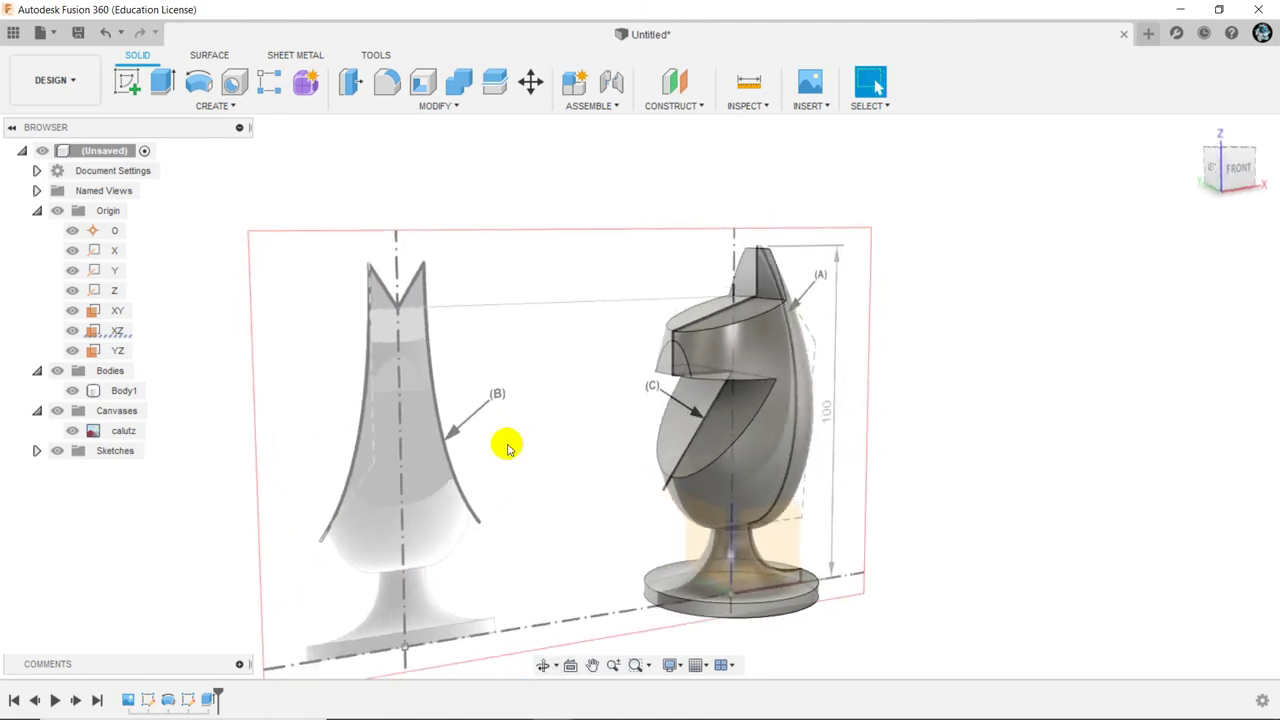
pyautogui.moveTo(507, 449)
pyautogui.keyDown('shift'); pyautogui.mouseDown(button='middle')
pyautogui.moveTo(591, 449)
pyautogui.moveTo(523, 450)
pyautogui.mouseUp(button='middle'); pyautogui.keyUp('shift')
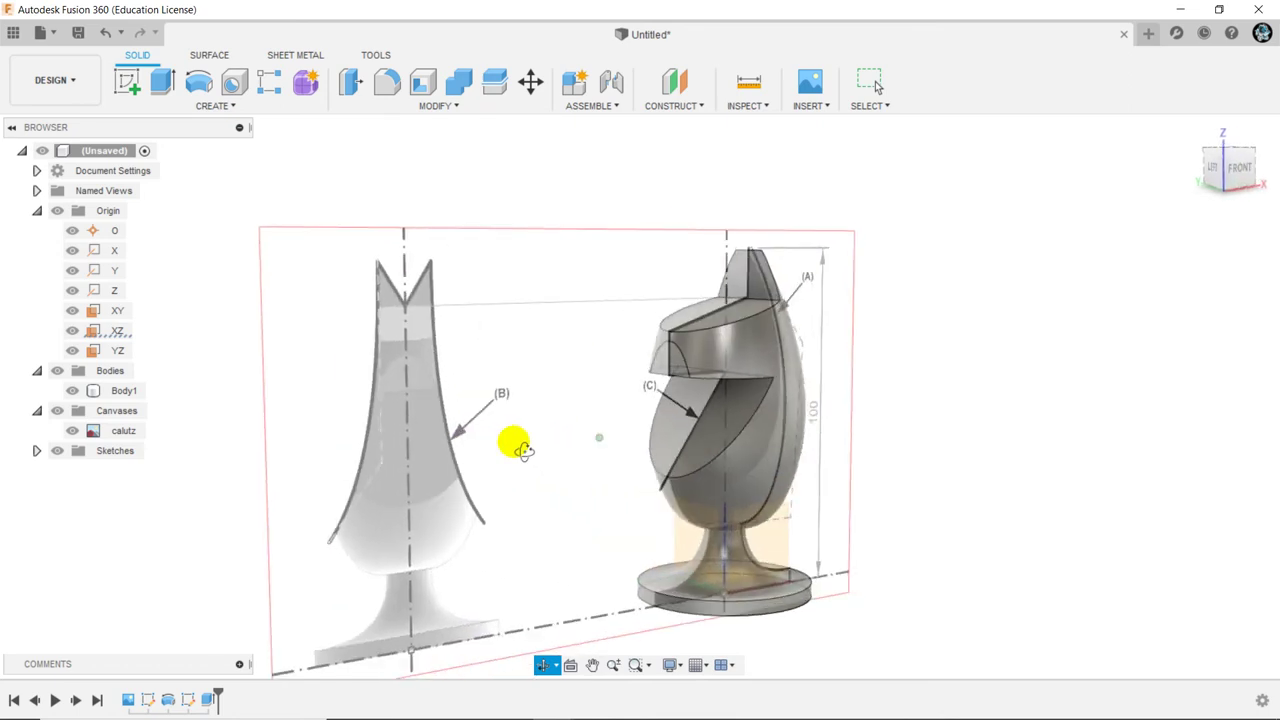
pyautogui.click(133, 437)
pyautogui.click(70, 431)
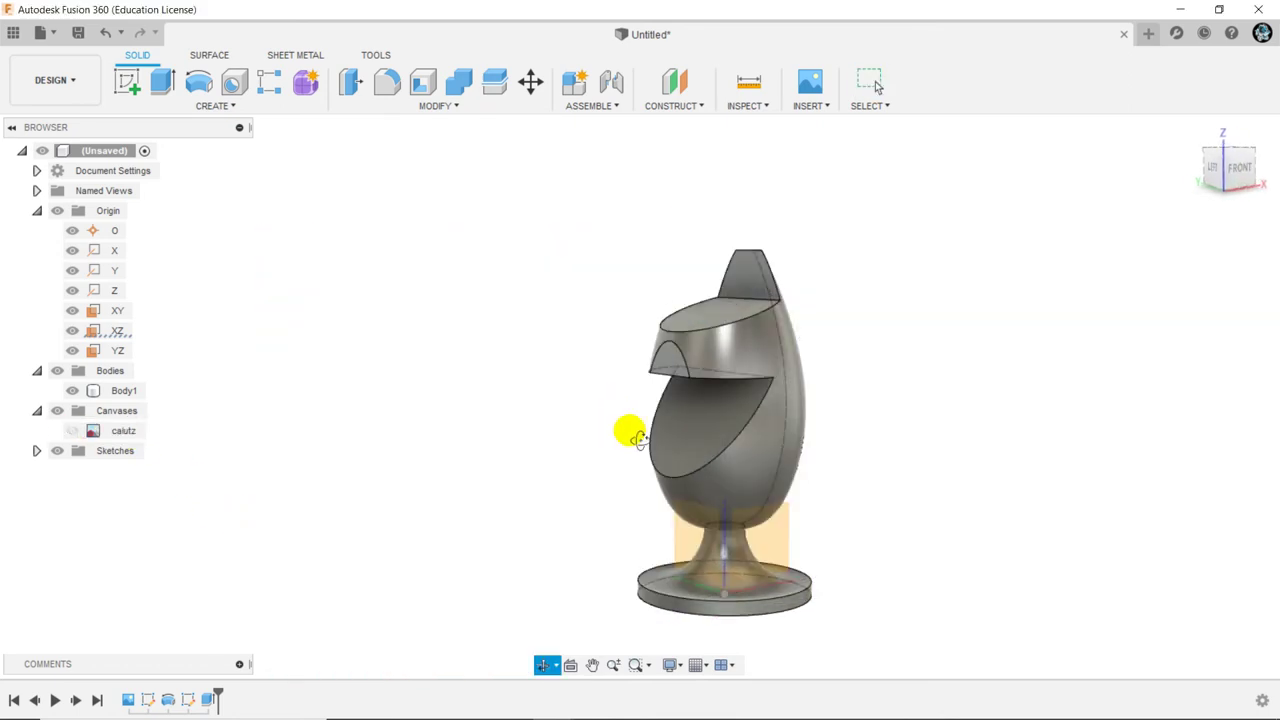
pyautogui.keyDown('shift'); pyautogui.moveTo(626, 434); pyautogui.dragTo(628, 413, button='middle'); pyautogui.keyUp('shift')
pyautogui.click(714, 237)
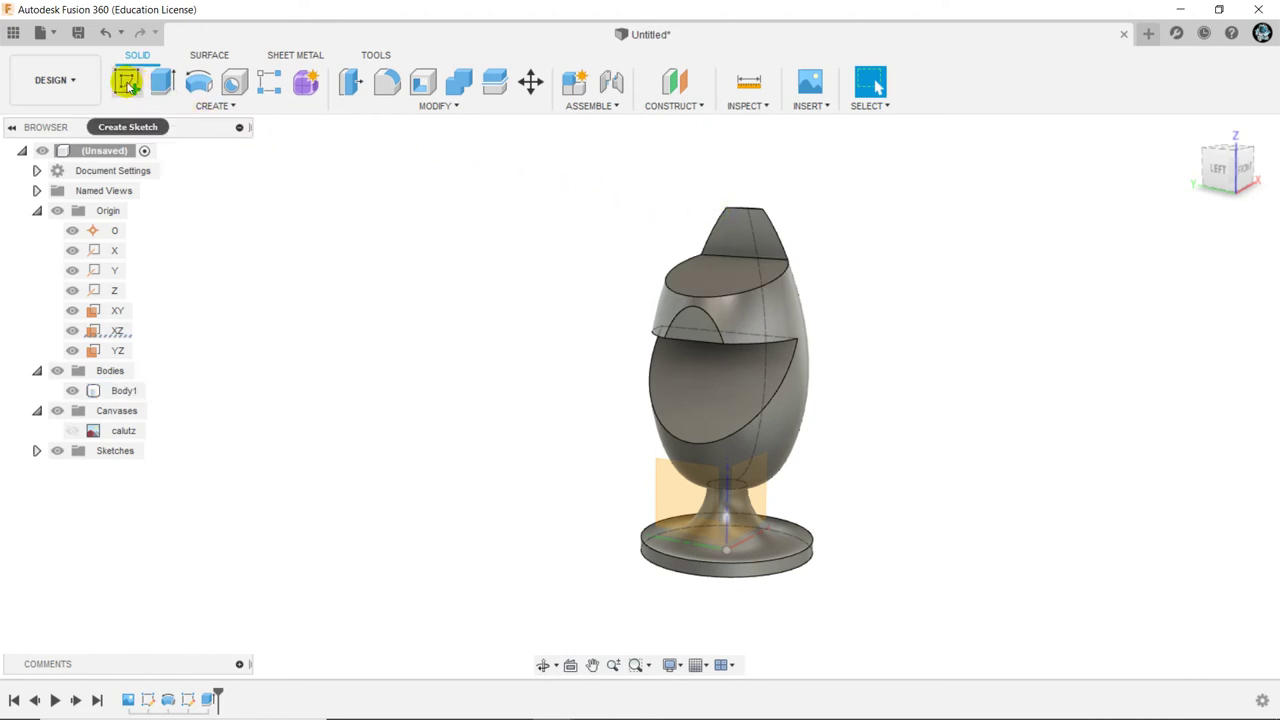
# Start a sketch on the YZ plane and look at it from the LEFT view
pyautogui.click(128, 85)
pyautogui.moveTo(451, 440)
pyautogui.keyDown('shift'); pyautogui.mouseDown(button='middle')
pyautogui.moveTo(565, 480)
pyautogui.moveTo(531, 463)
pyautogui.mouseUp(button='middle'); pyautogui.keyUp('shift')
pyautogui.click(690, 502)
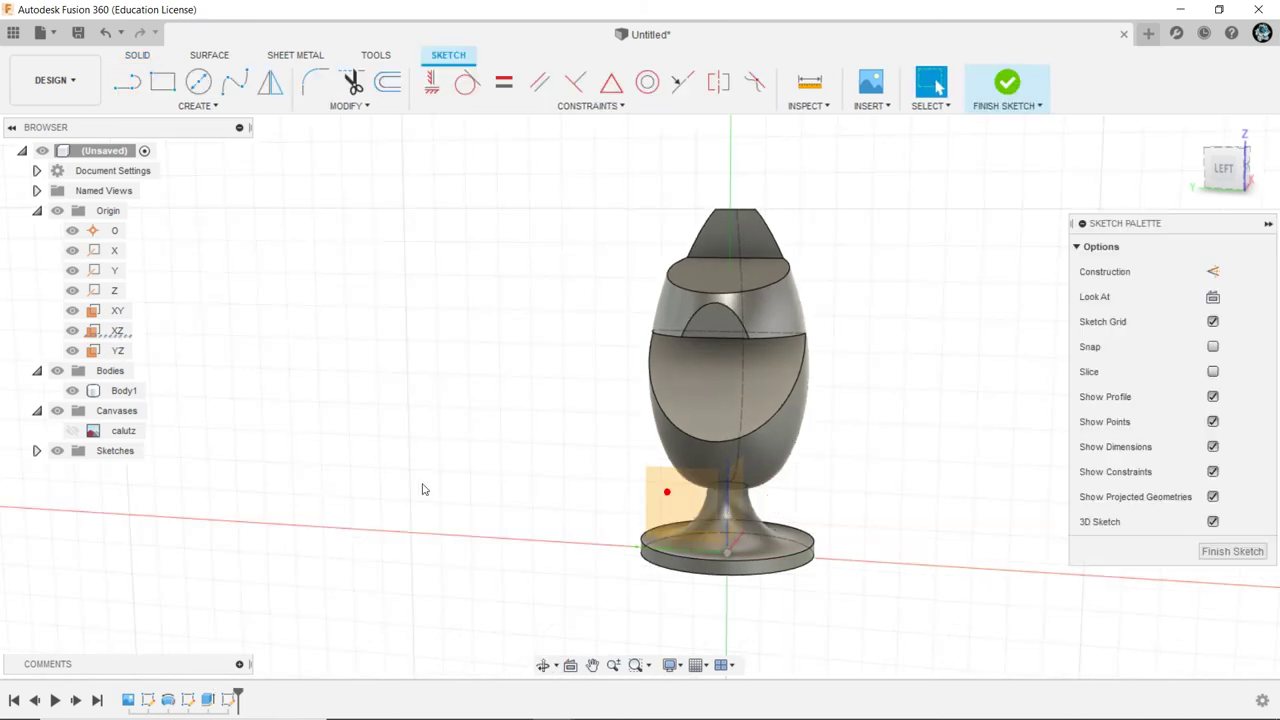
pyautogui.click(1228, 170)
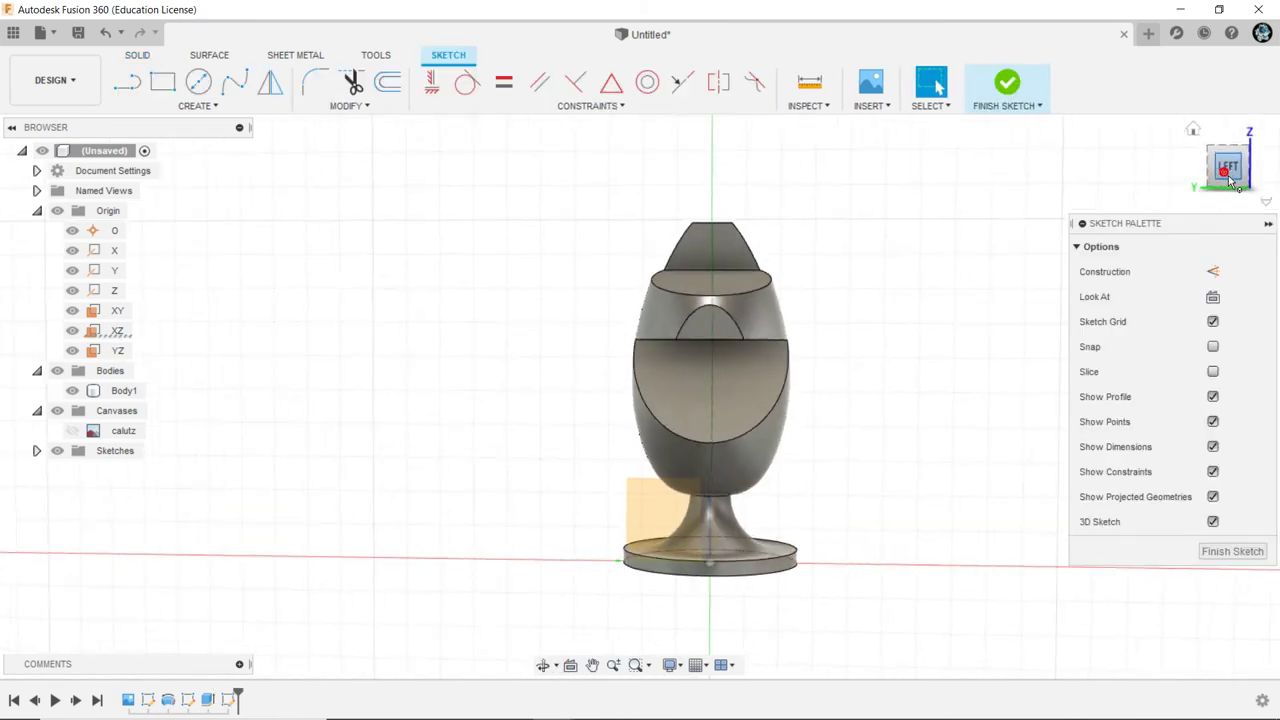
pyautogui.moveTo(834, 309); pyautogui.dragTo(709, 323, button='middle')
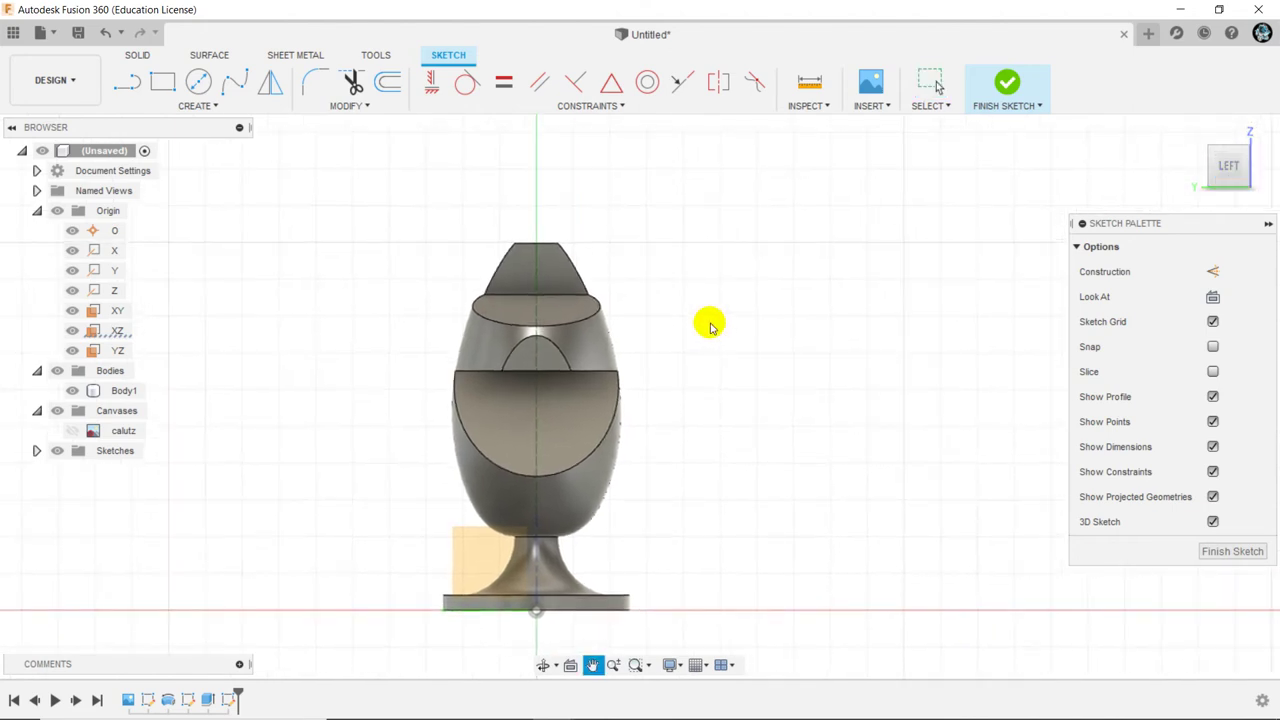
# Draw a short line slanting up-right from the top of the axis
pyautogui.click(124, 87)
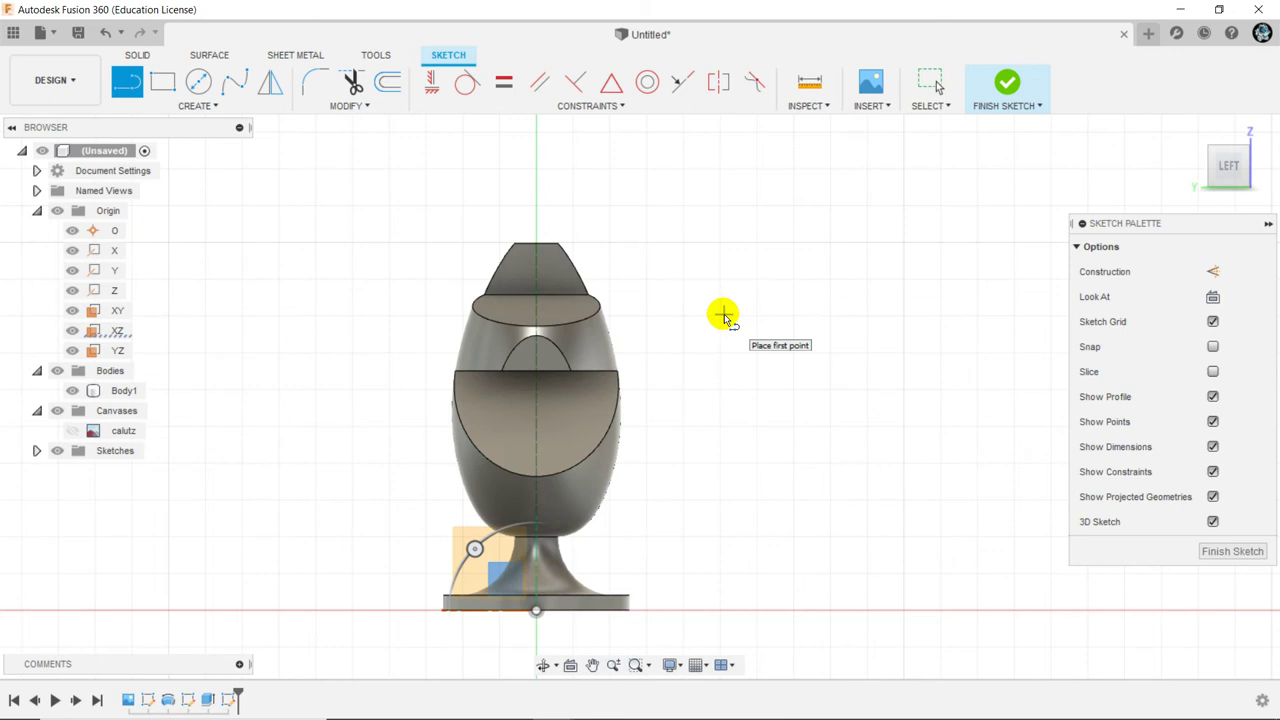
pyautogui.click(536, 226)
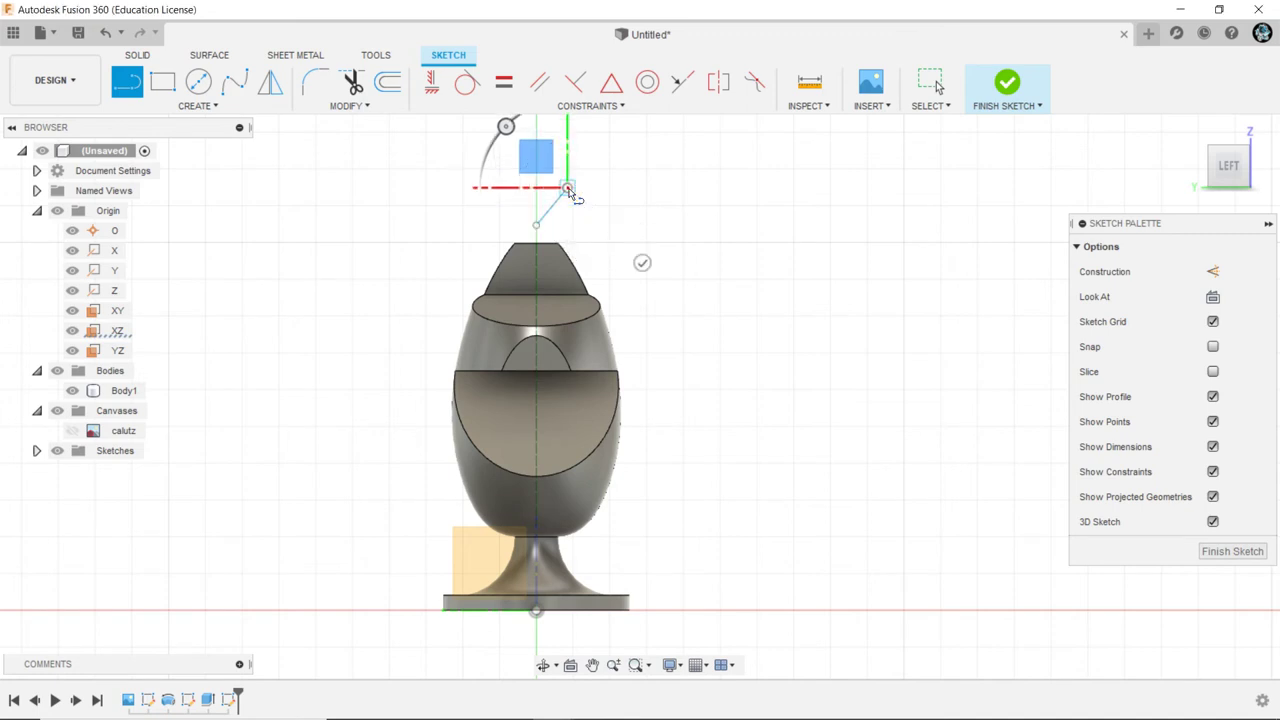
pyautogui.click(566, 189)
pyautogui.rightClick(699, 228)
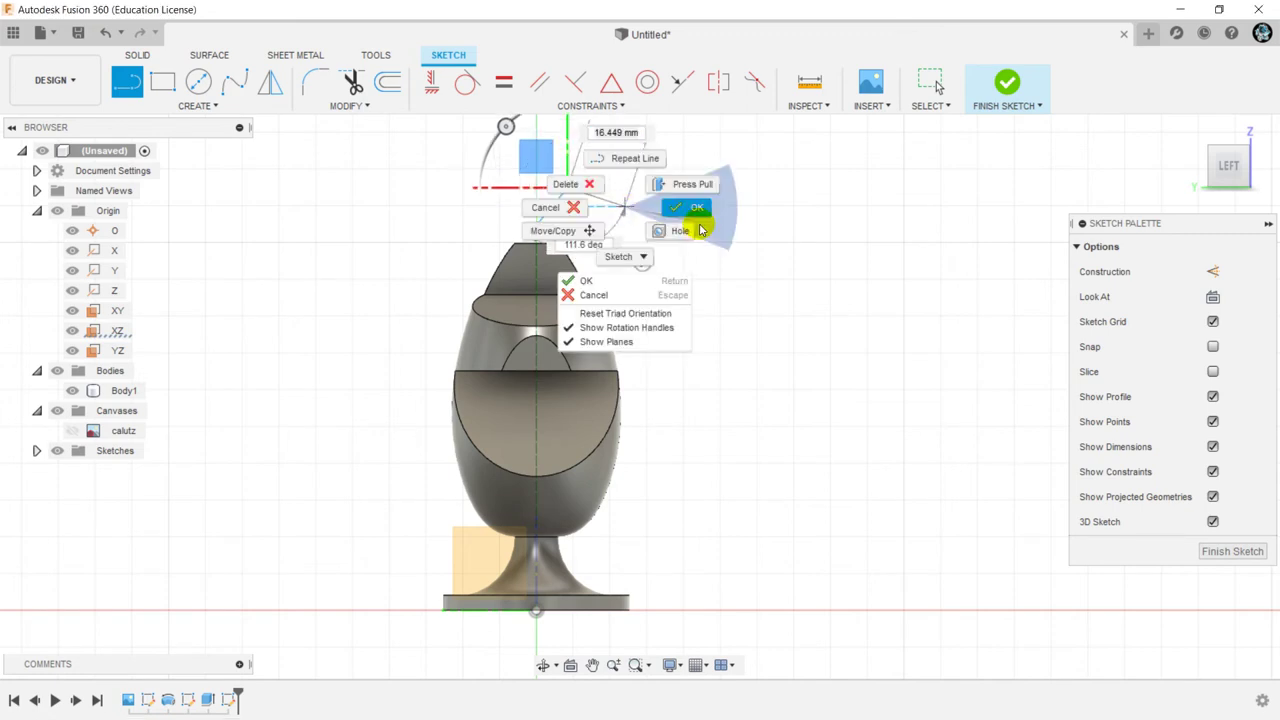
pyautogui.click(700, 215)
pyautogui.press('Escape')
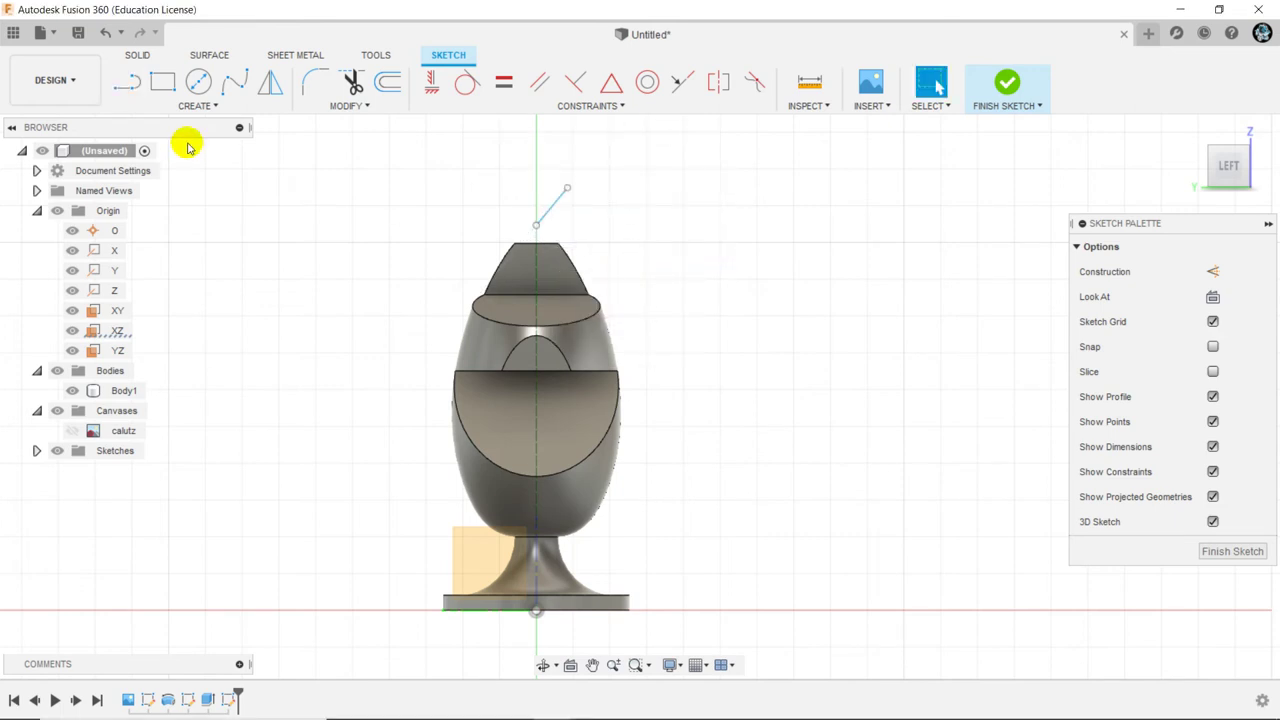
# Draw a three-point fit-point spline from the line's upper end down past the body's right side
pyautogui.click(235, 85)
pyautogui.click(568, 189)
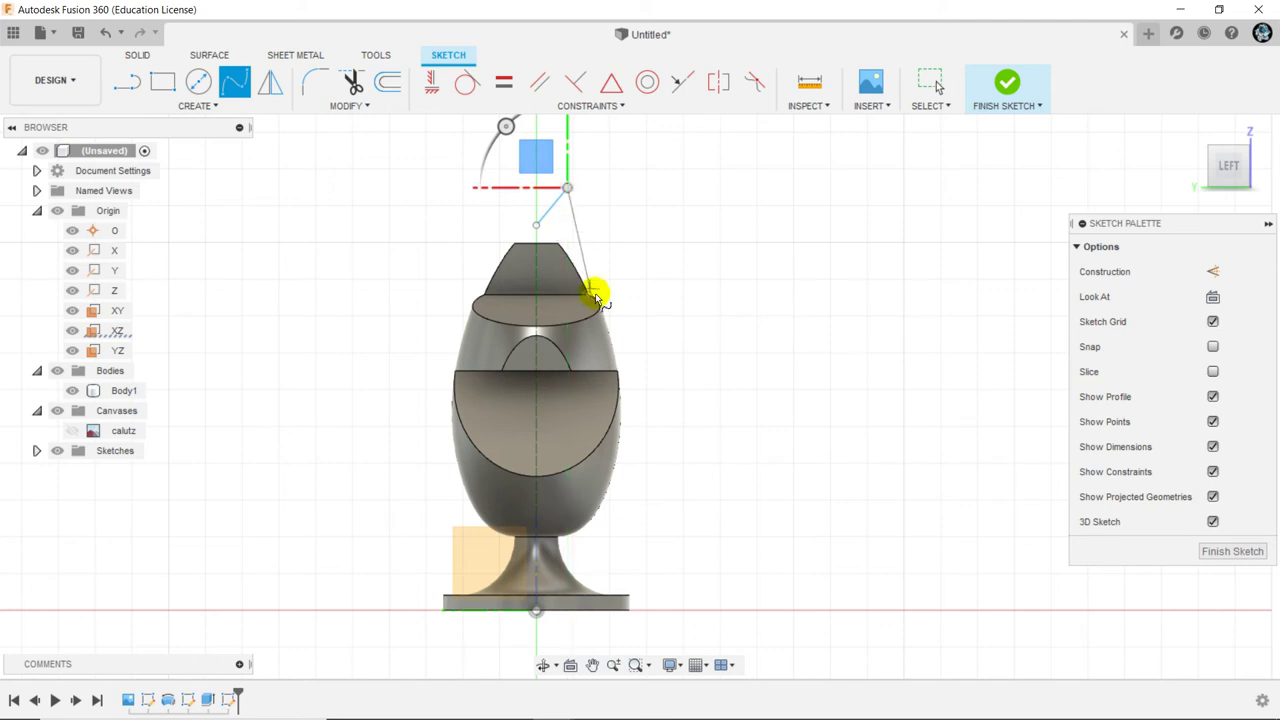
pyautogui.click(593, 345)
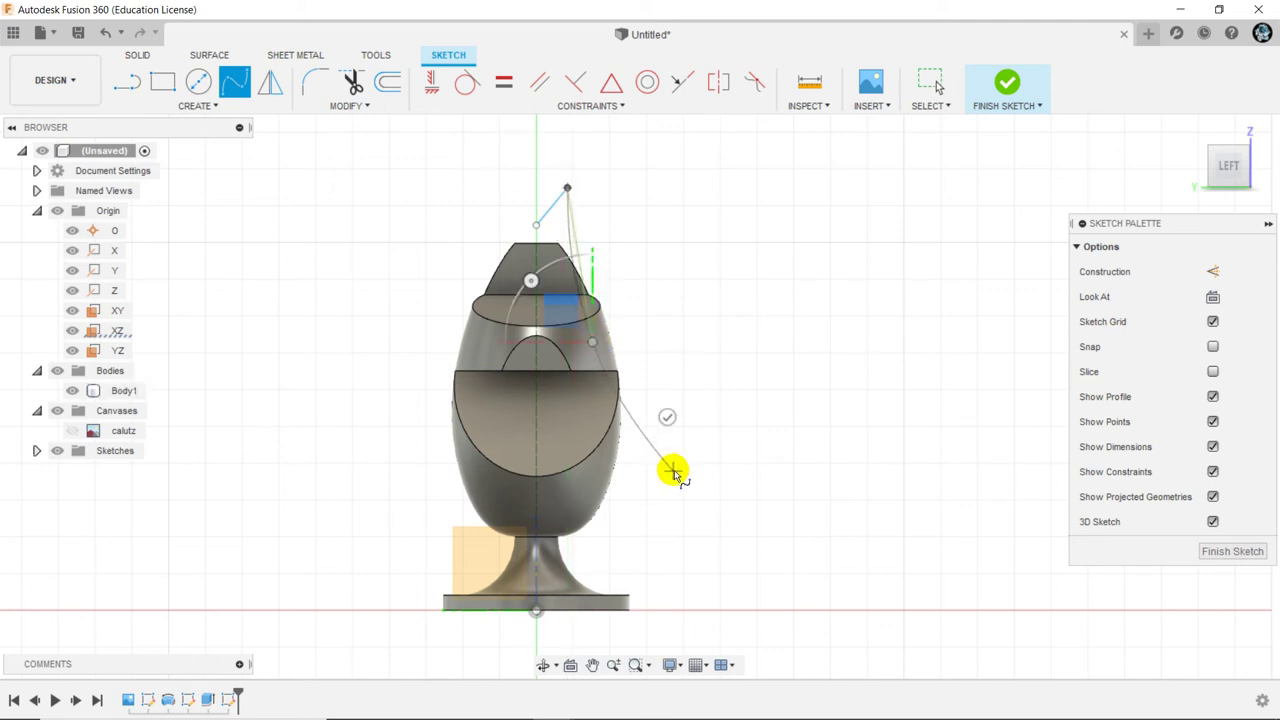
pyautogui.click(663, 467)
pyautogui.rightClick(692, 397)
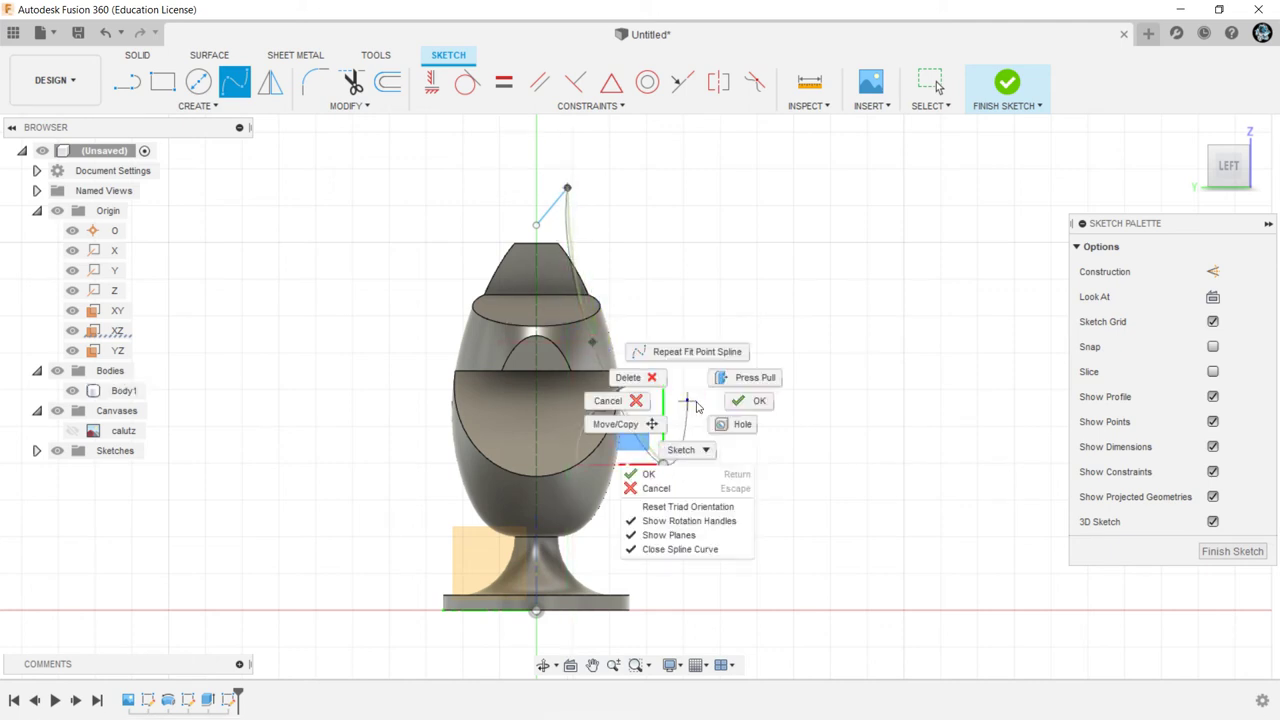
pyautogui.click(737, 398)
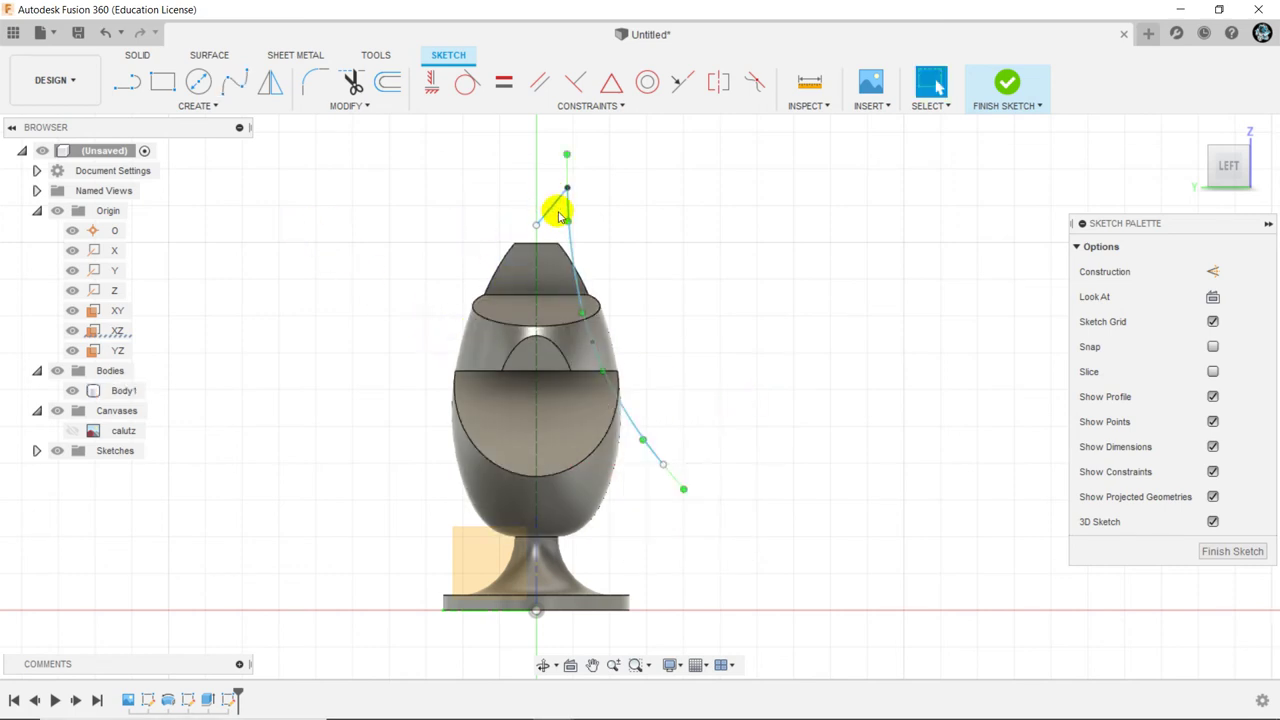
# Adjust the spline's curve and move the short line down onto the body top
pyautogui.moveTo(575, 255)
pyautogui.mouseDown()
pyautogui.moveTo(634, 229)
pyautogui.moveTo(574, 246)
pyautogui.mouseUp()
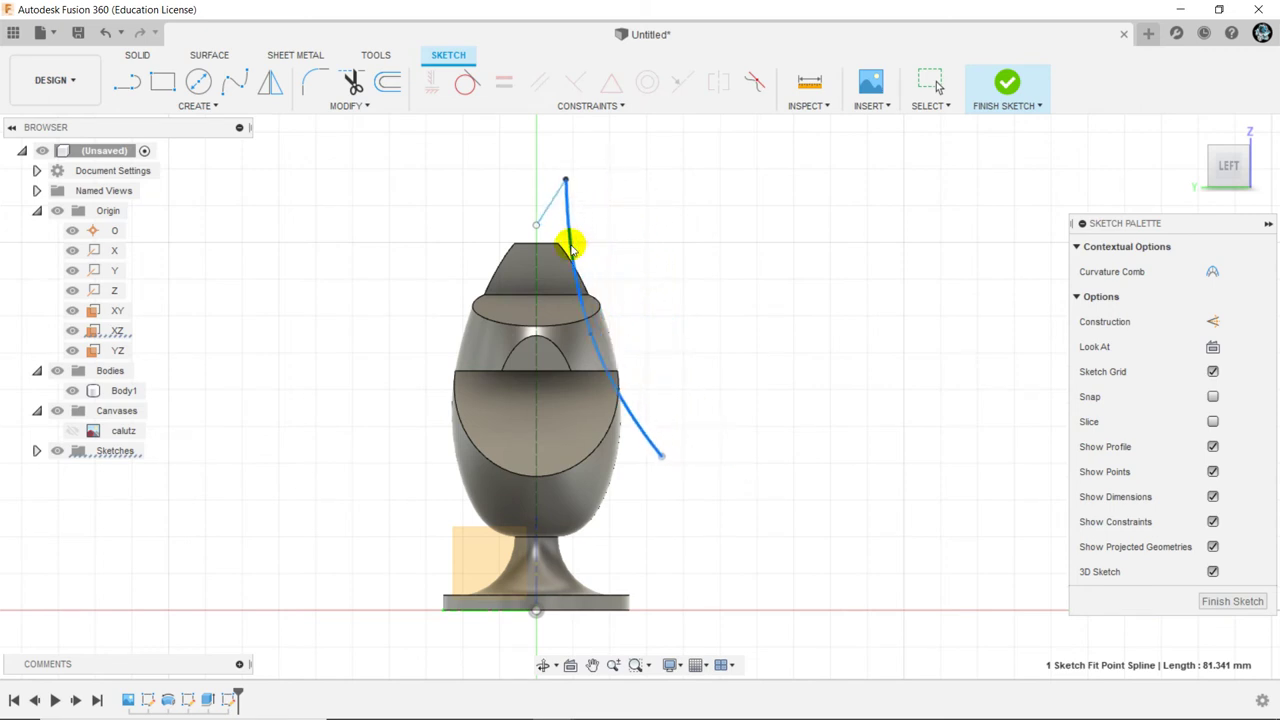
pyautogui.click(622, 194)
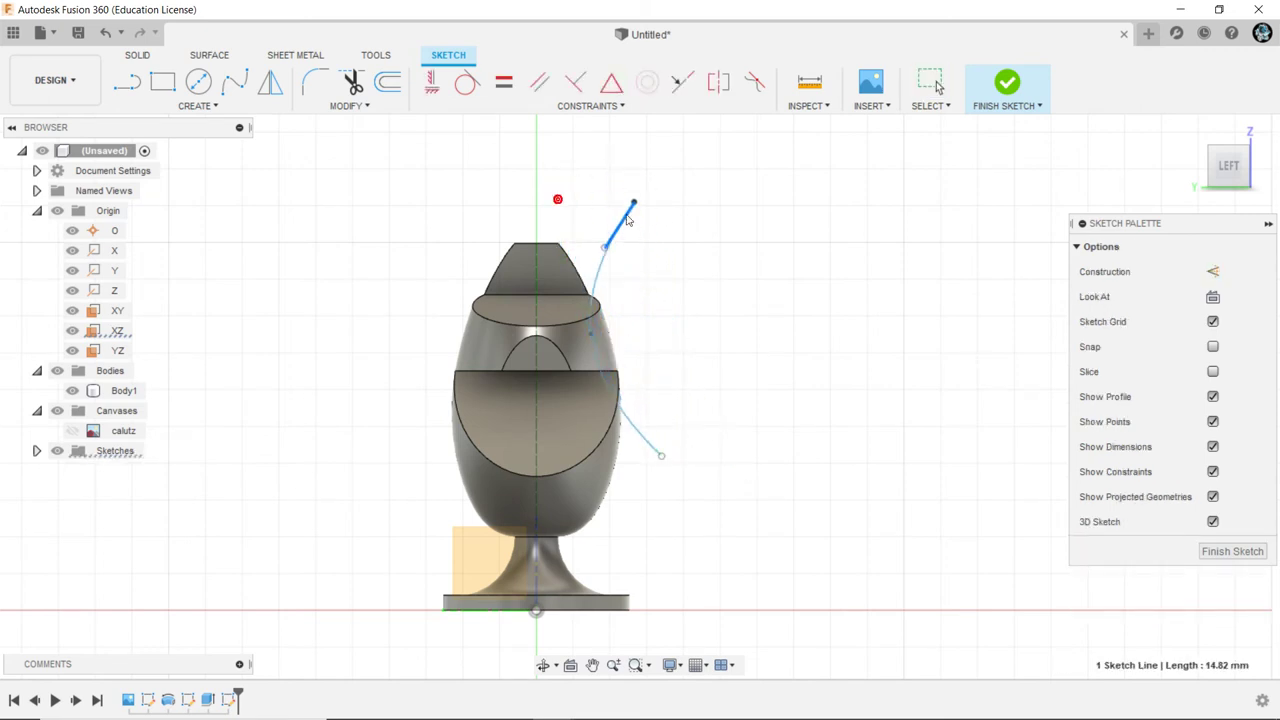
pyautogui.moveTo(558, 201); pyautogui.dragTo(578, 205)
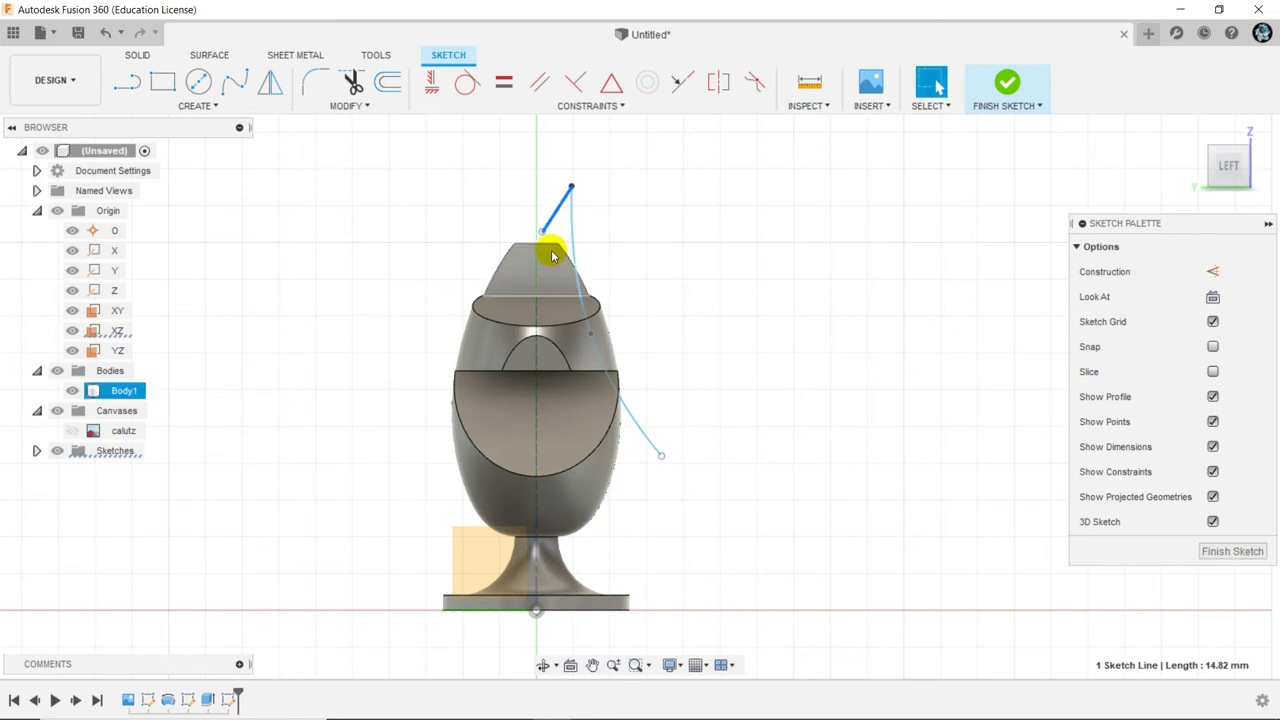
pyautogui.moveTo(563, 236)
pyautogui.mouseDown()
pyautogui.moveTo(563, 258)
pyautogui.moveTo(563, 194)
pyautogui.moveTo(548, 208)
pyautogui.mouseUp()
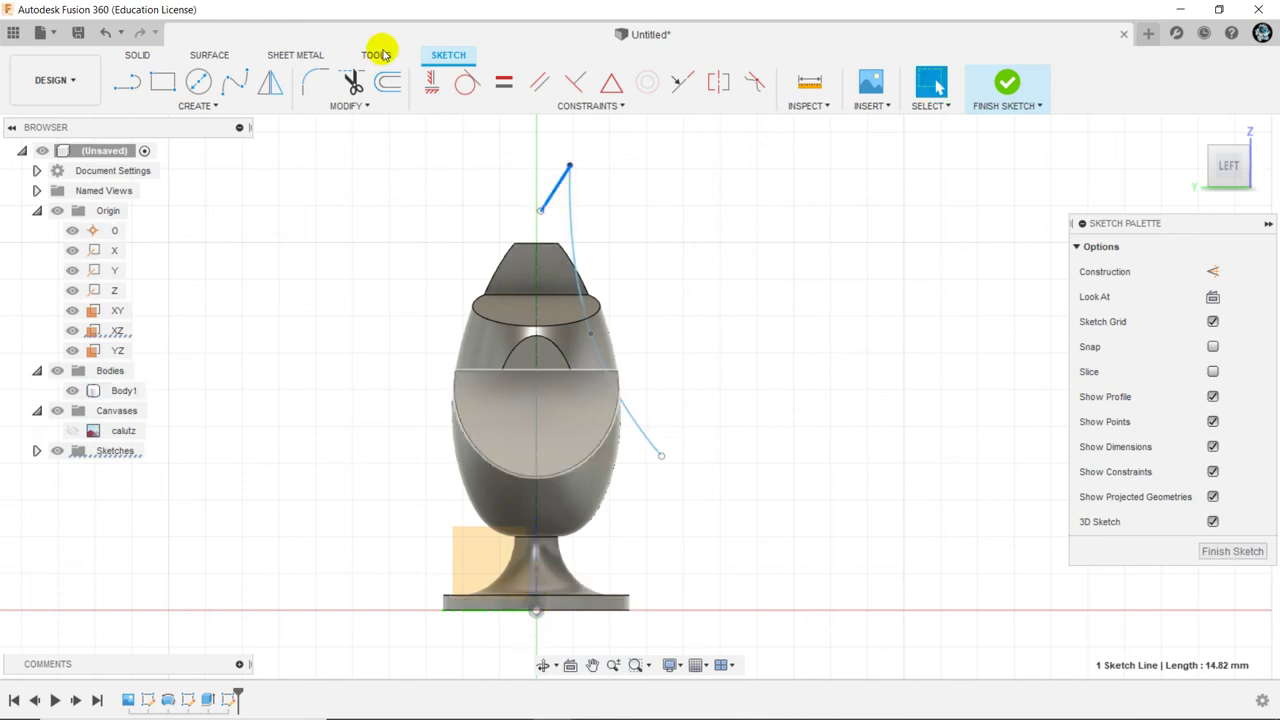
# Constrain the short line's lower endpoint vertically in line with the sketch origin
pyautogui.click(430, 82)
pyautogui.click(539, 213)
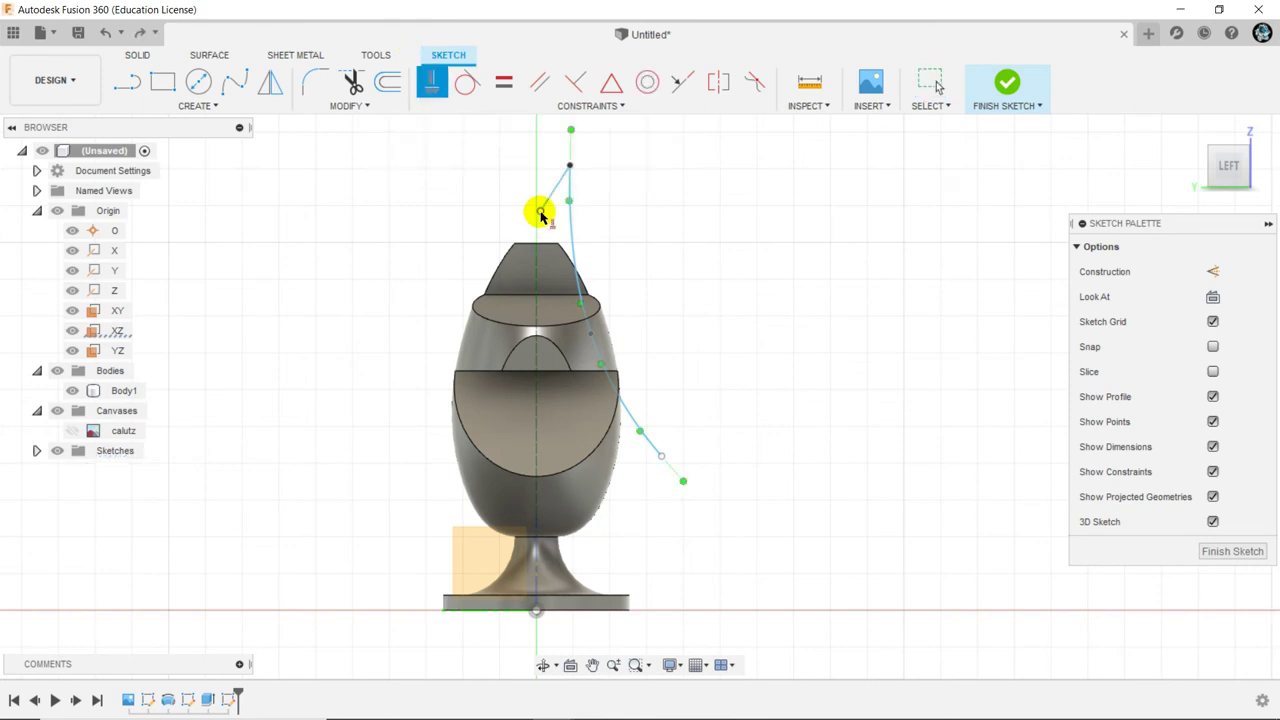
pyautogui.click(537, 612)
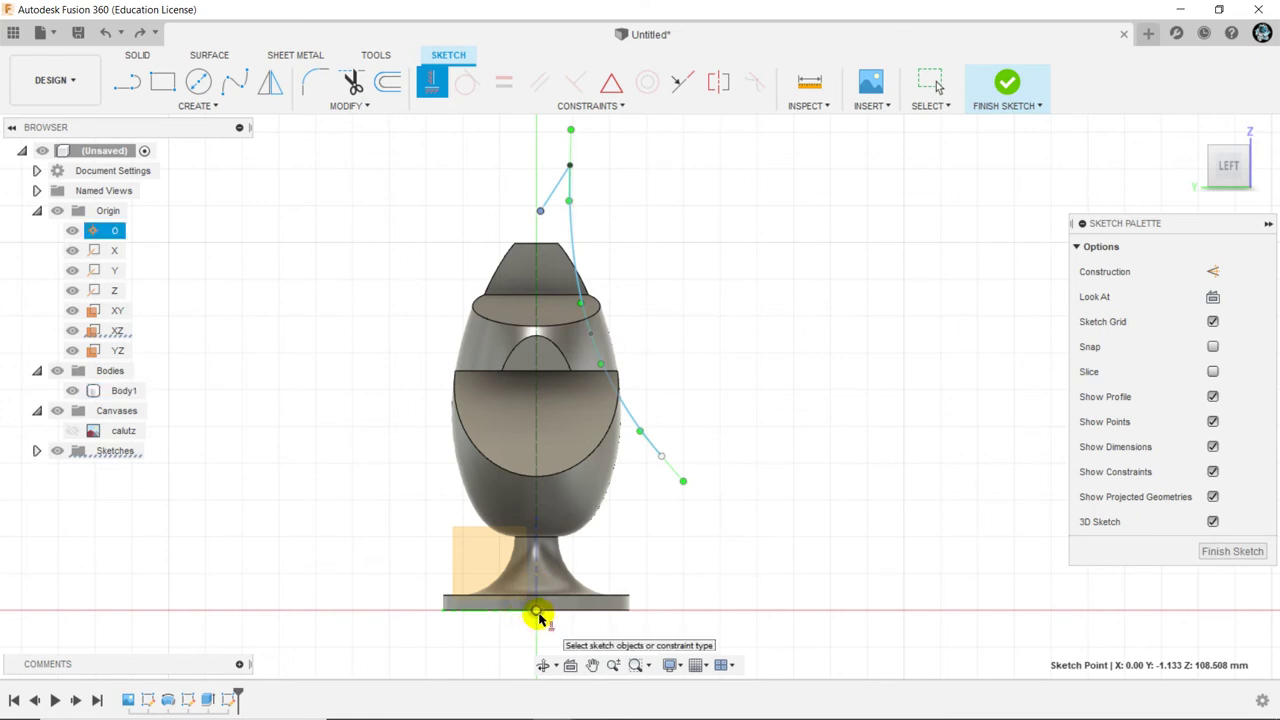
pyautogui.click(537, 612)
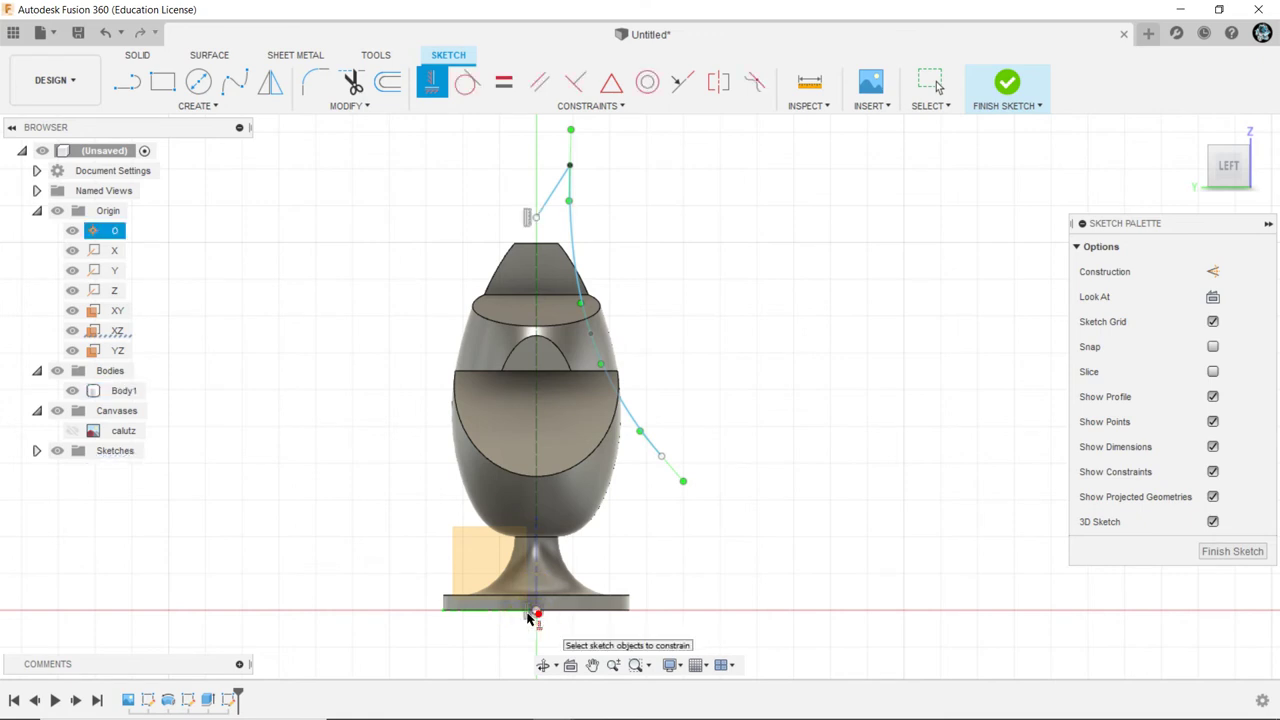
# Hide Body1 so the sketch stands alone, and finish the constraint command
pyautogui.click(72, 390)
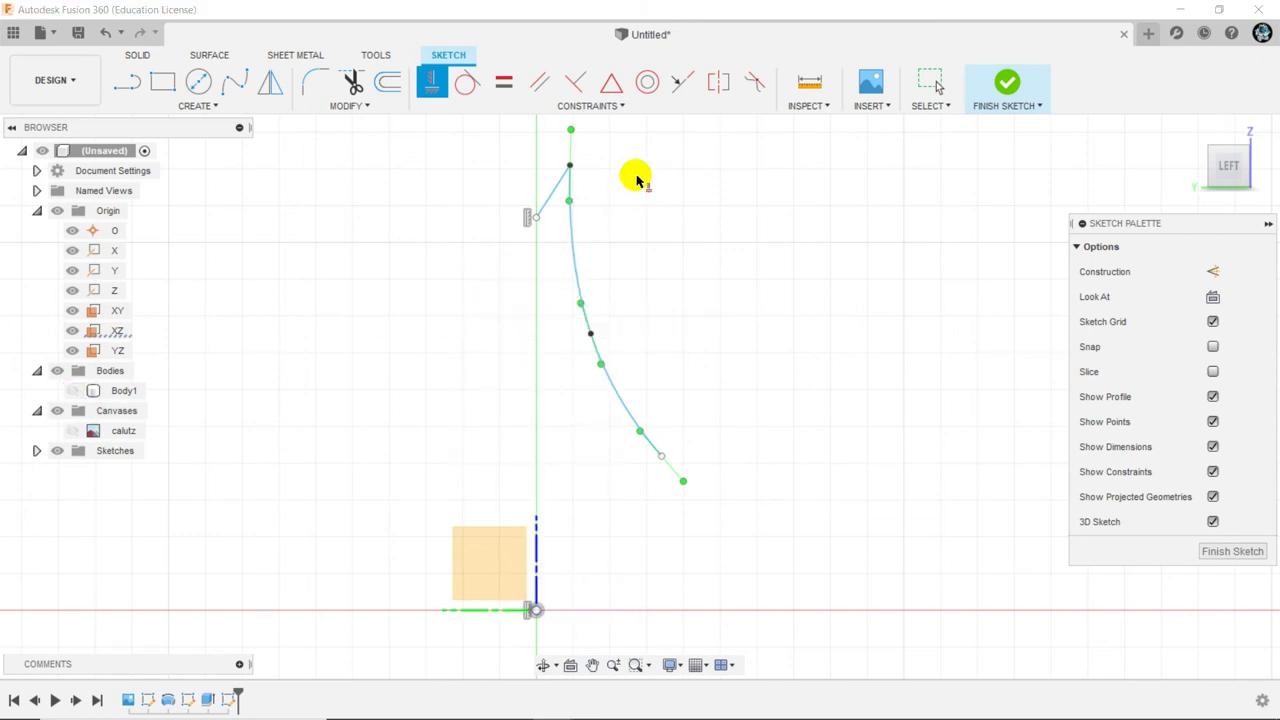
pyautogui.rightClick(614, 254)
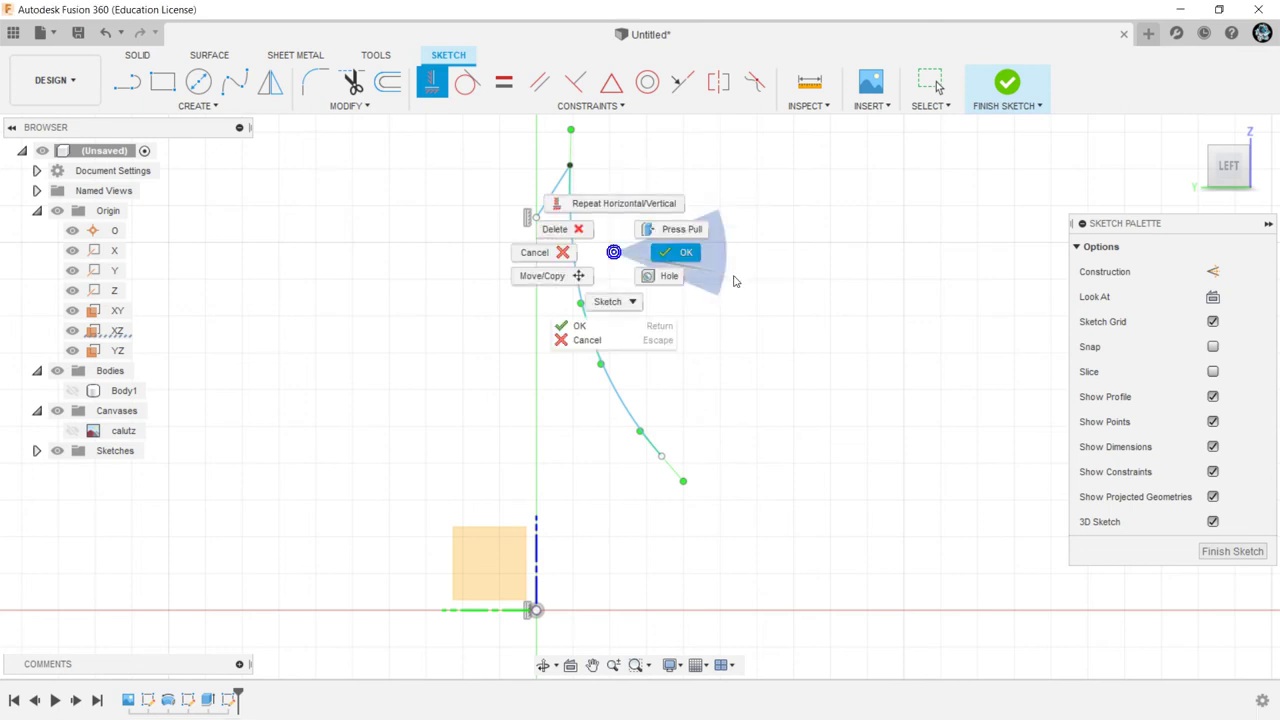
pyautogui.click(677, 254)
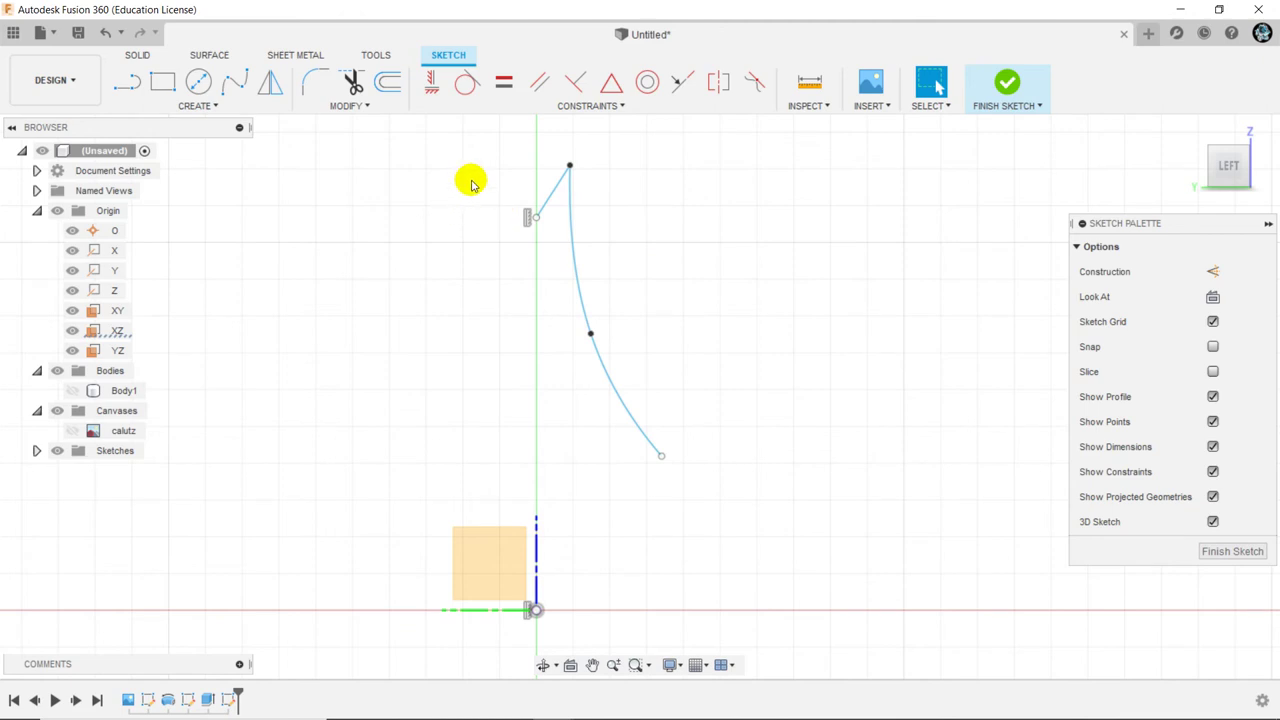
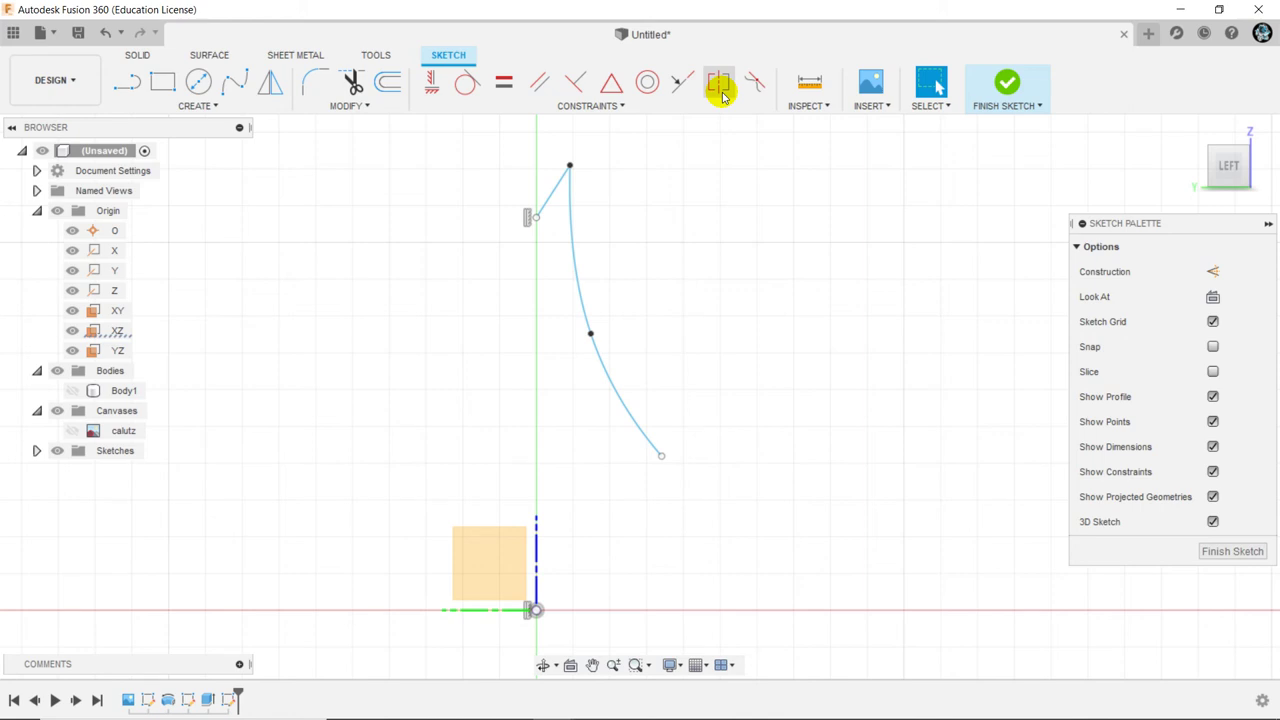
# Mirror the ear spline and its short line about the Z axis to create the opposite ear
pyautogui.click(196, 104)
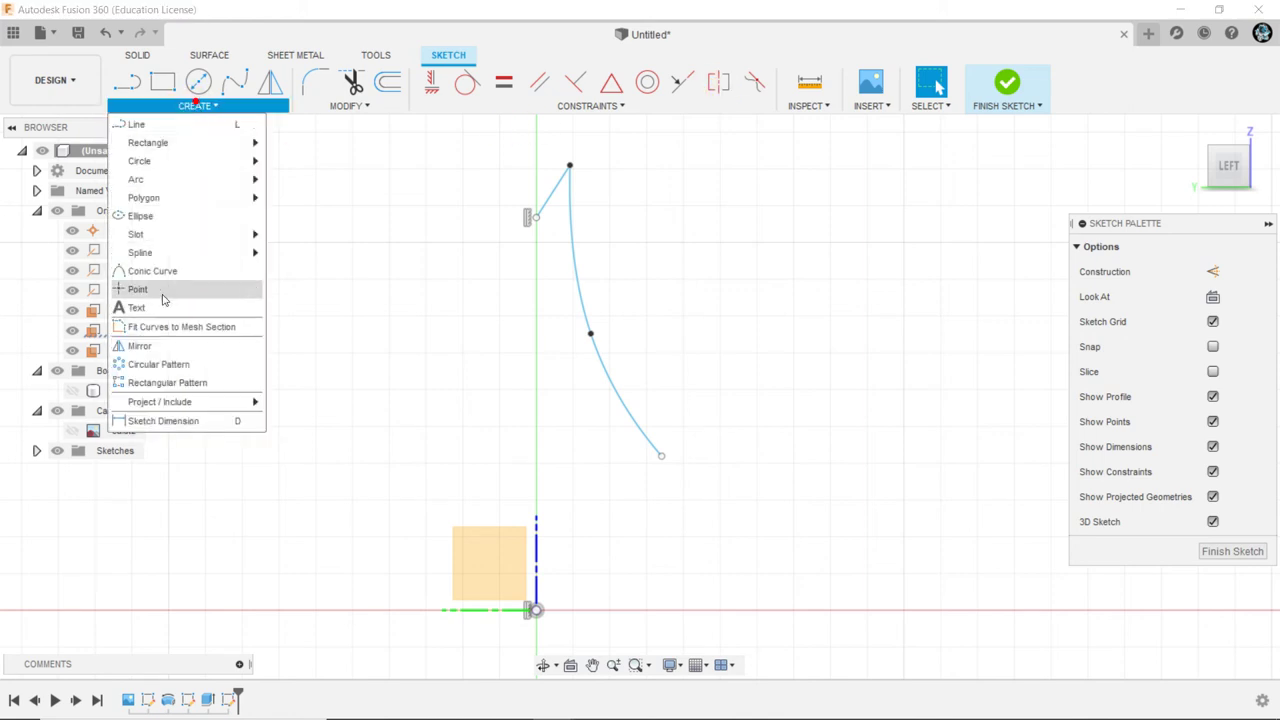
pyautogui.click(131, 352)
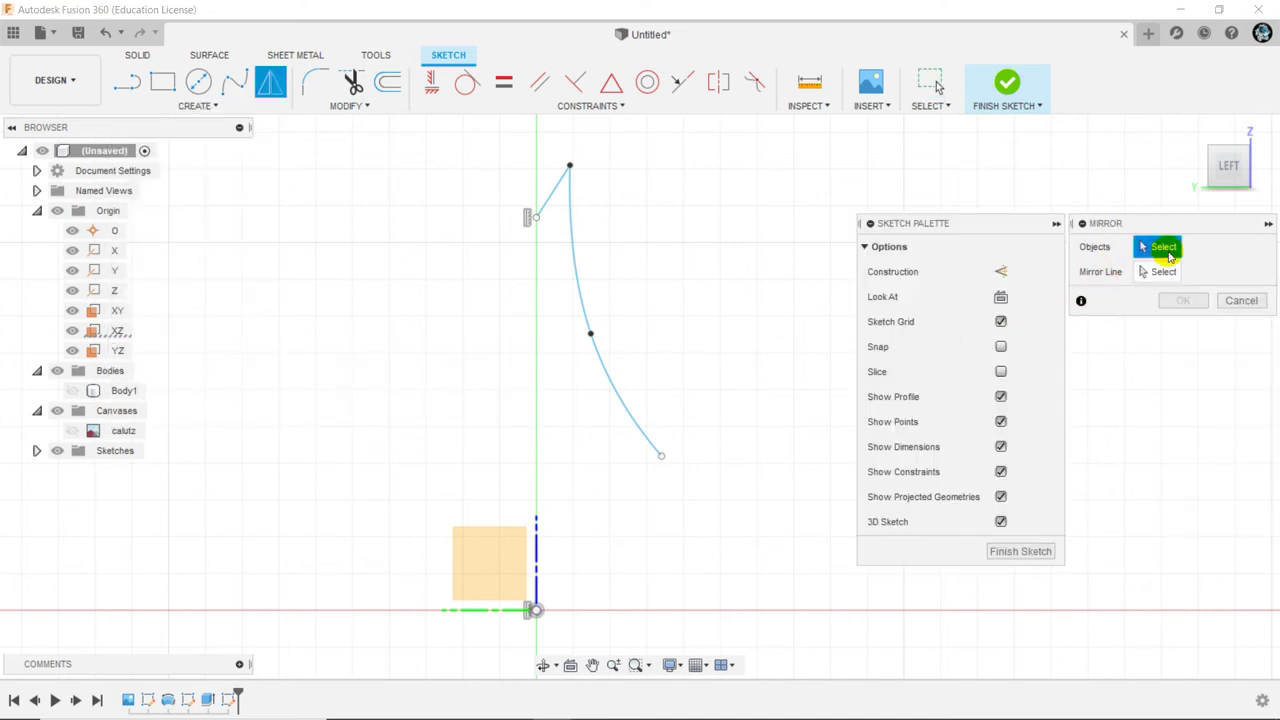
pyautogui.click(574, 246)
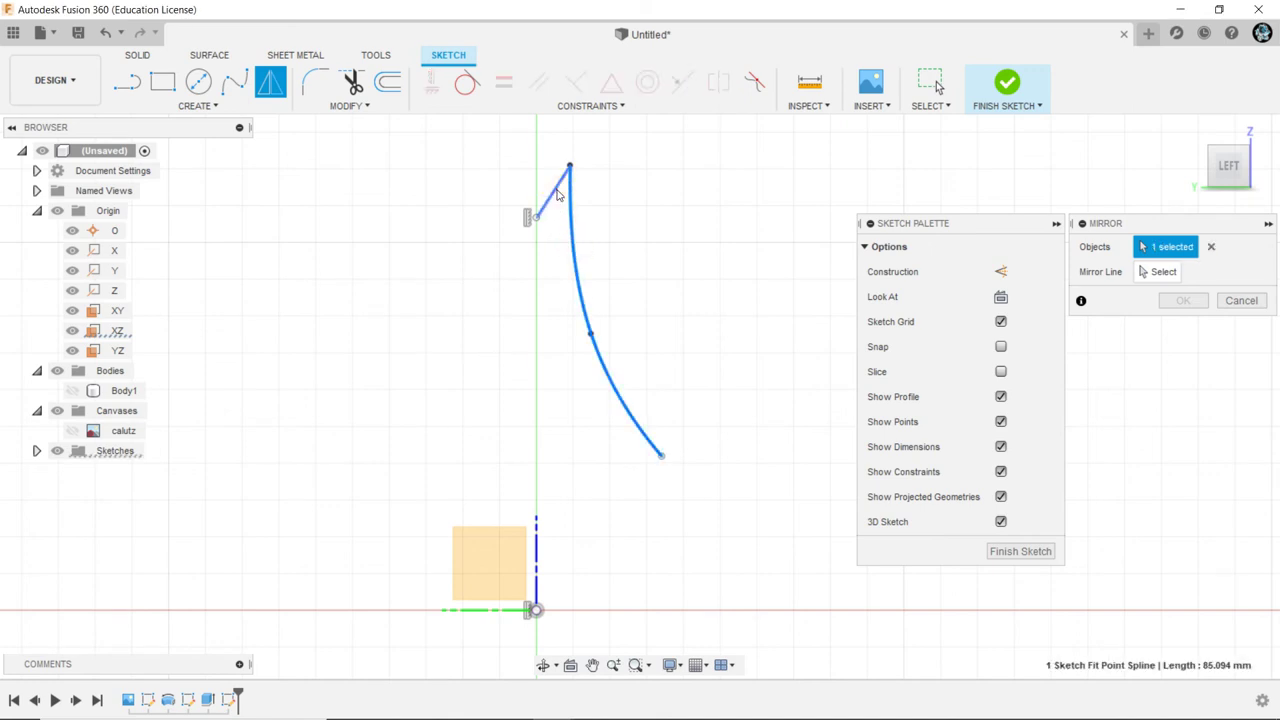
pyautogui.click(556, 186)
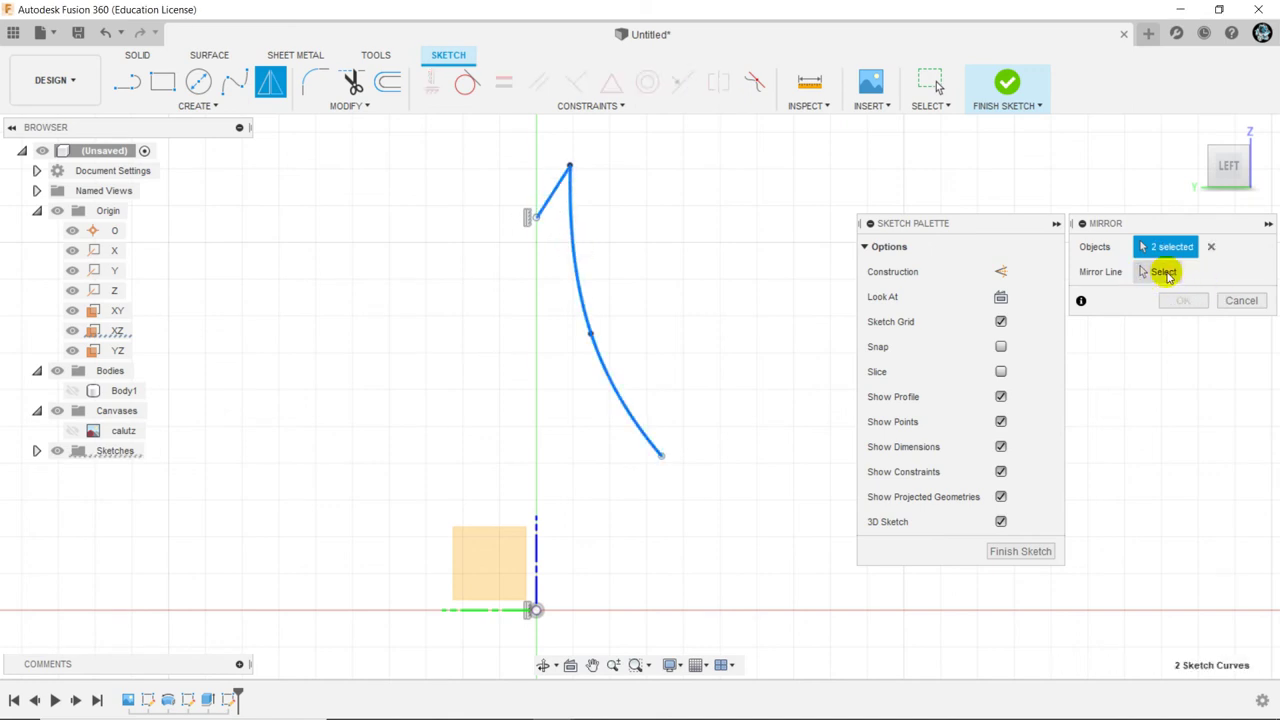
pyautogui.click(1164, 273)
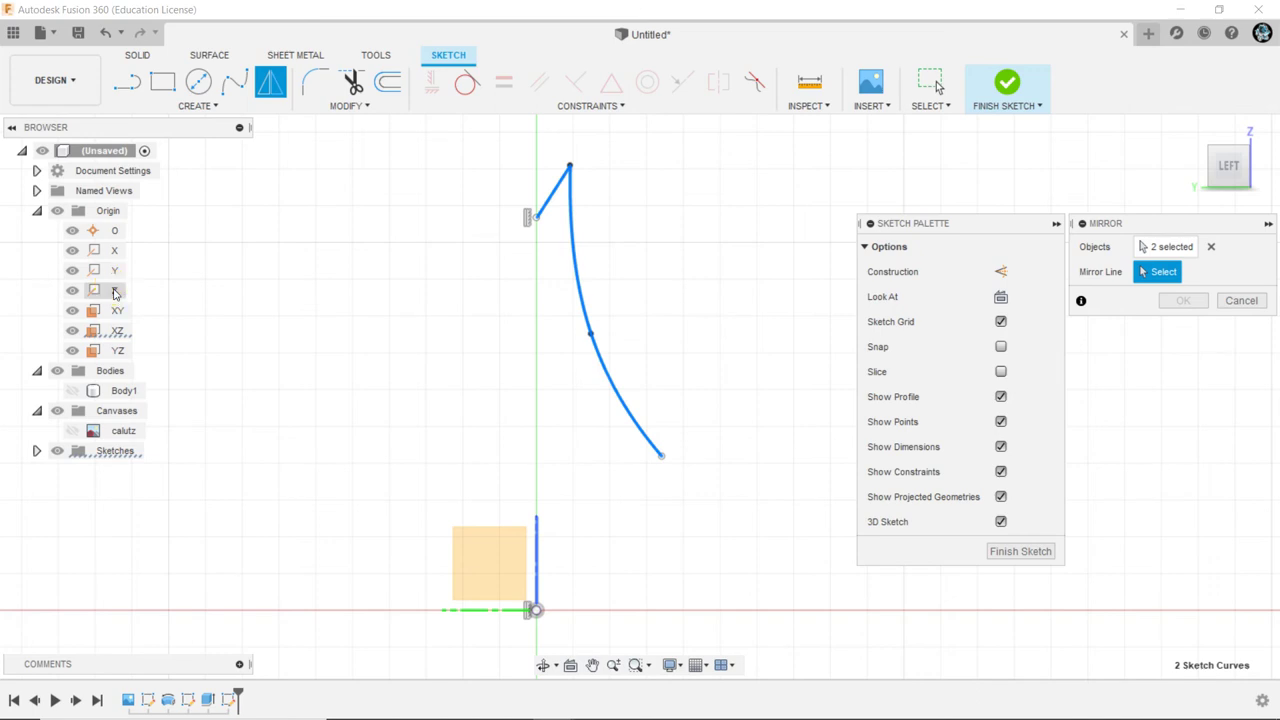
pyautogui.click(115, 292)
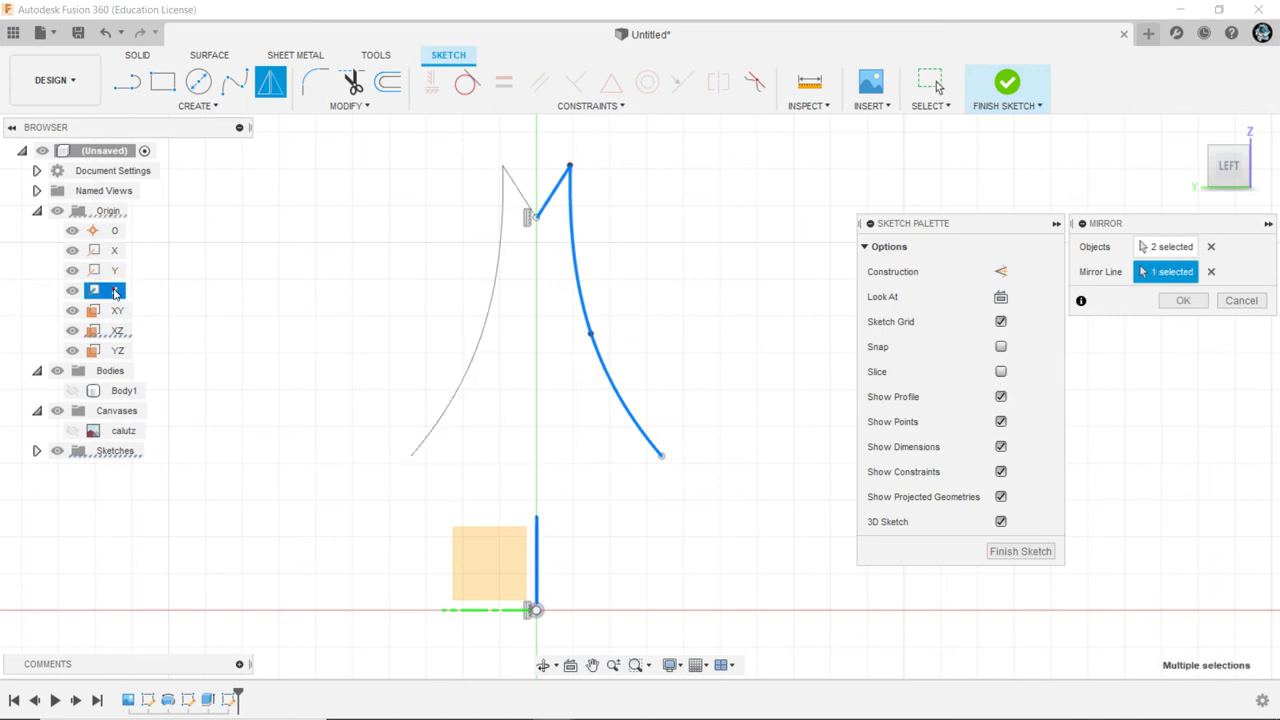
pyautogui.click(1180, 300)
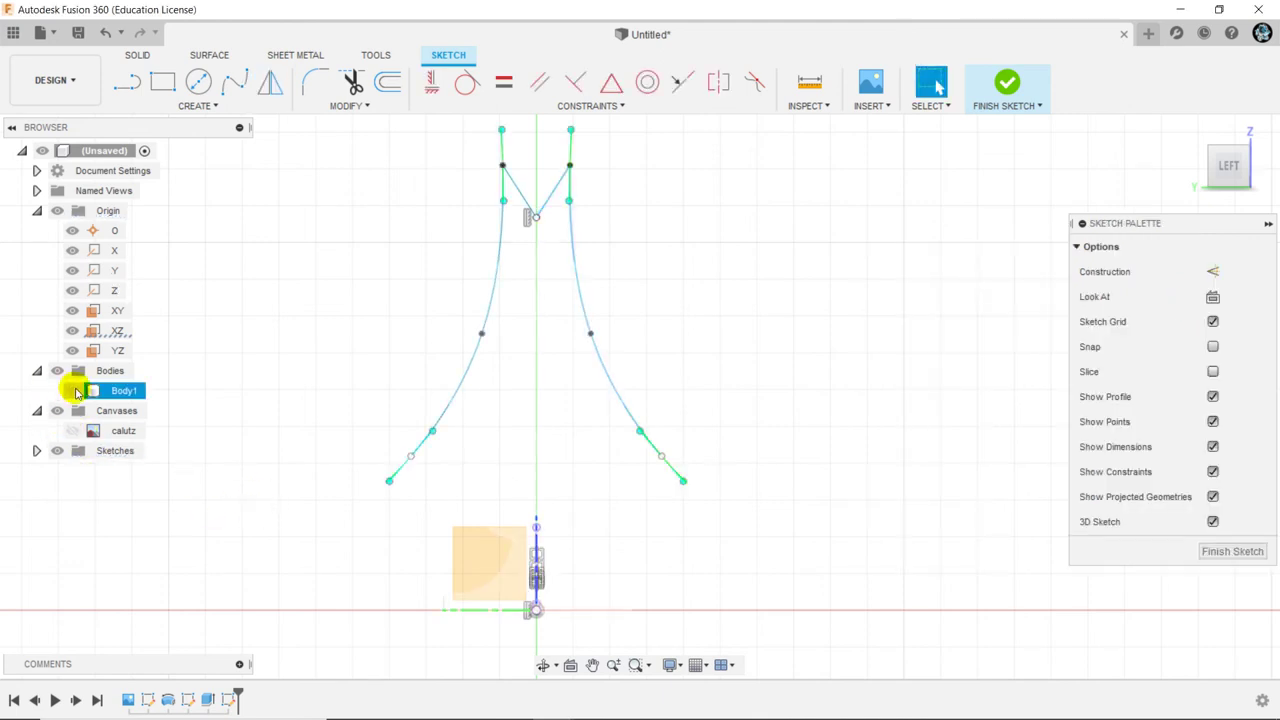
# Turn the egg-shaped body's visibility back on in the browser
pyautogui.scroll(-2, 403, 518)
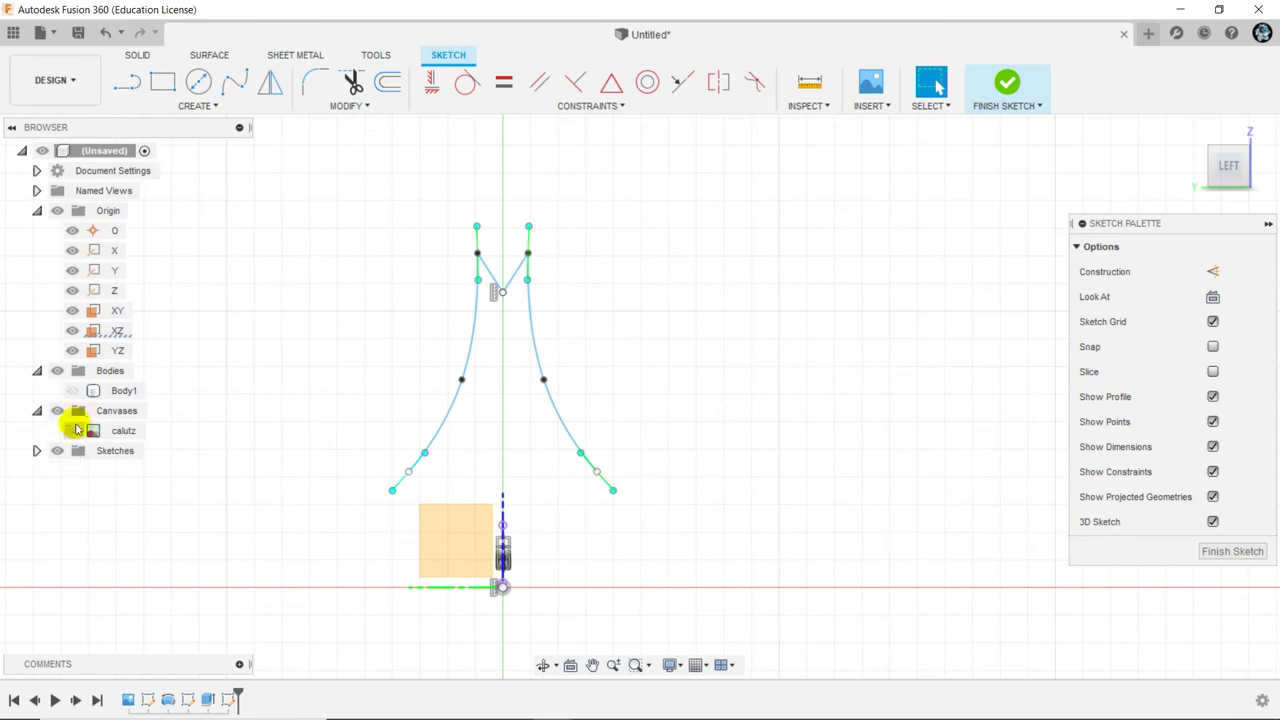
pyautogui.click(73, 433)
pyautogui.click(70, 391)
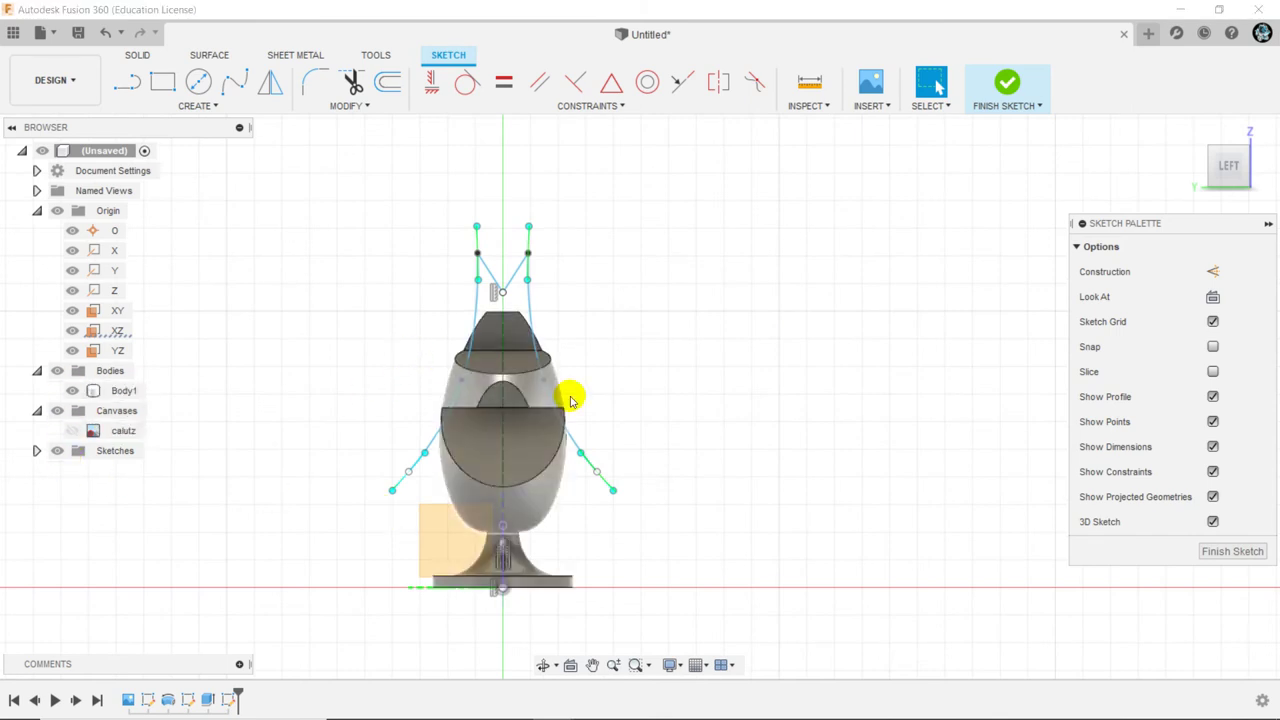
pyautogui.scroll(-1, 563, 357)
pyautogui.scroll(3, 549, 337)
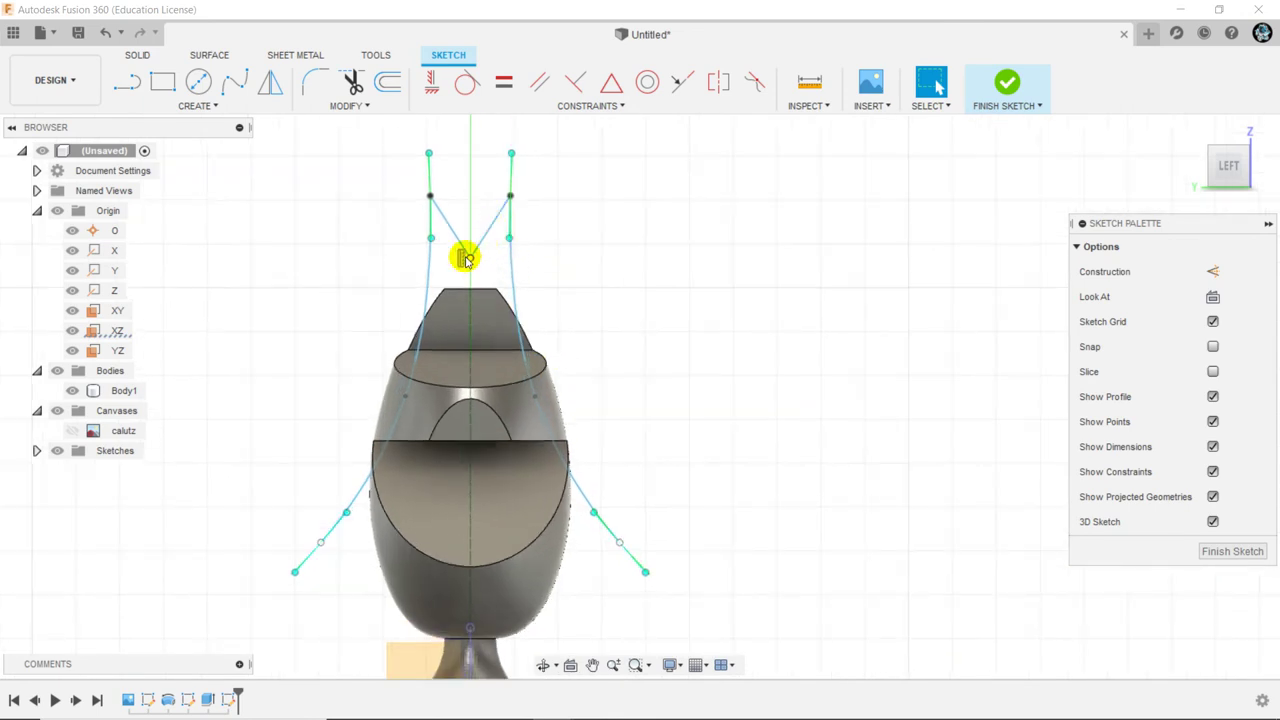
# Pull the V lines toward the centre, lower the V's bottom point and draw the ear curves inward
pyautogui.moveTo(483, 240); pyautogui.dragTo(484, 246)
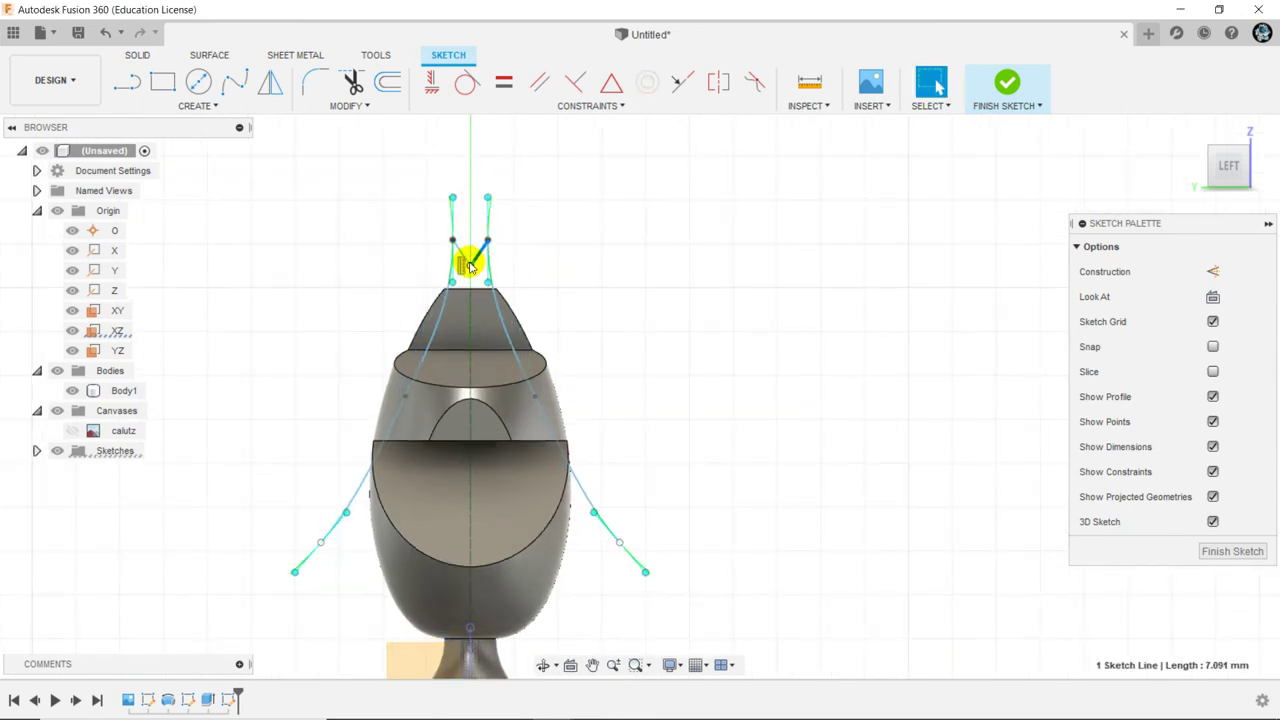
pyautogui.scroll(-2, 468, 260)
pyautogui.scroll(4, 470, 265)
pyautogui.scroll(2, 470, 265)
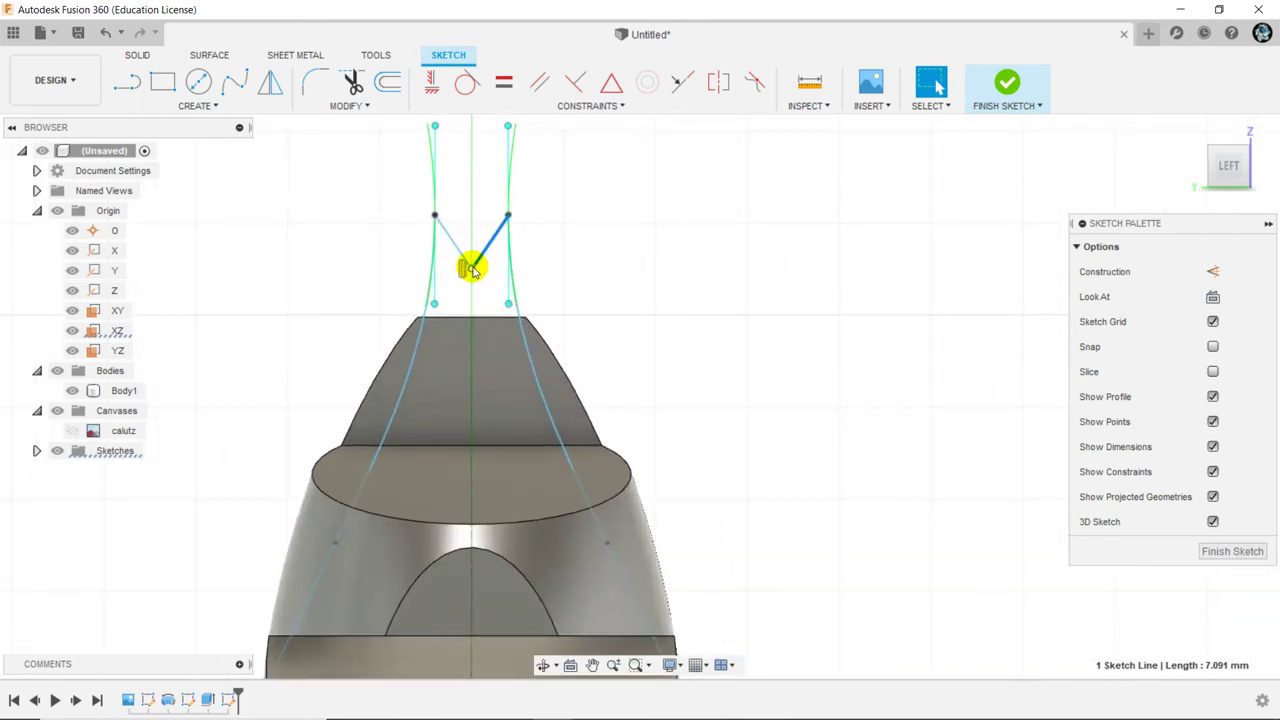
pyautogui.moveTo(472, 268); pyautogui.dragTo(461, 420)
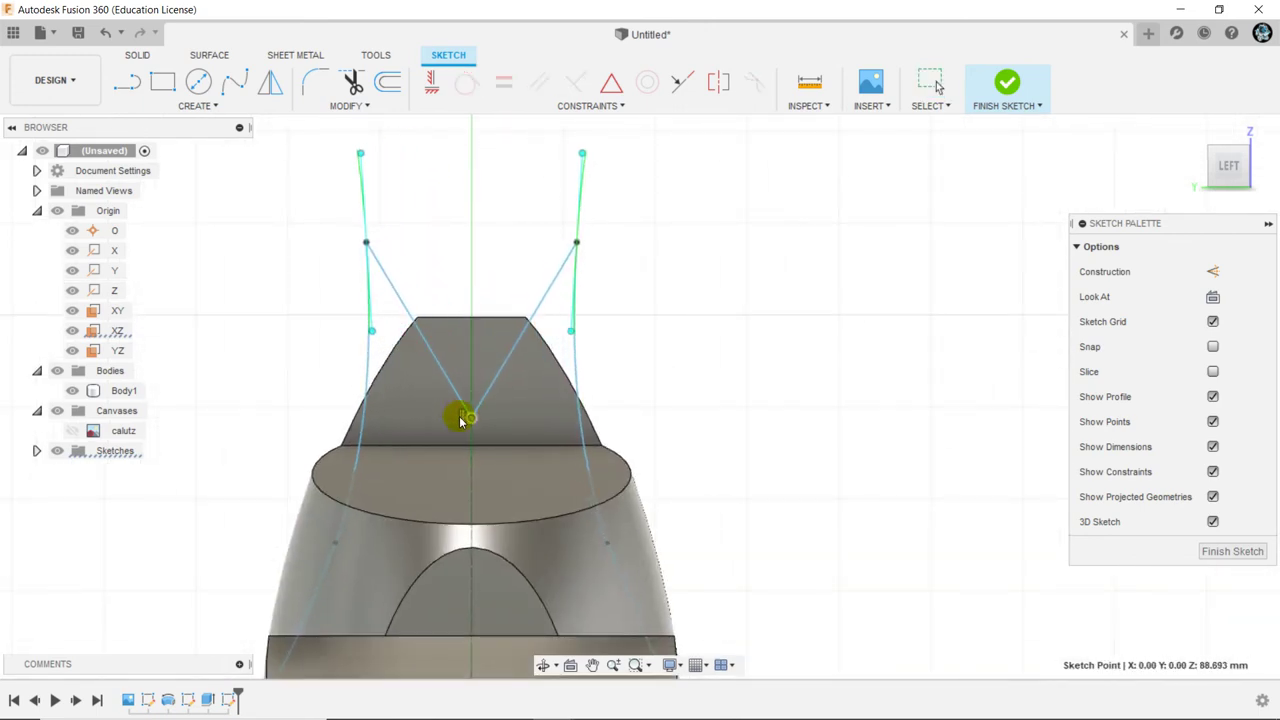
pyautogui.moveTo(578, 243); pyautogui.dragTo(530, 289)
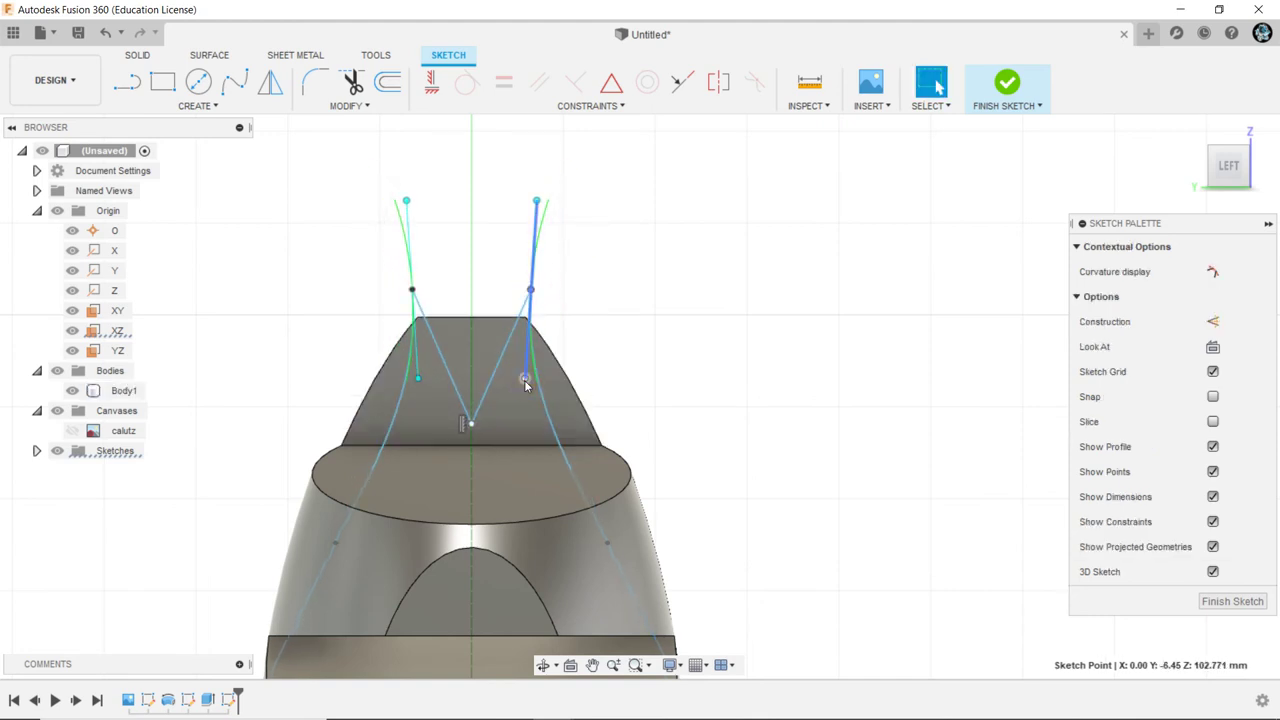
pyautogui.moveTo(525, 384); pyautogui.dragTo(548, 390)
# Tilt both ear lines nearly upright so the ears come to narrow points
pyautogui.click(514, 192)
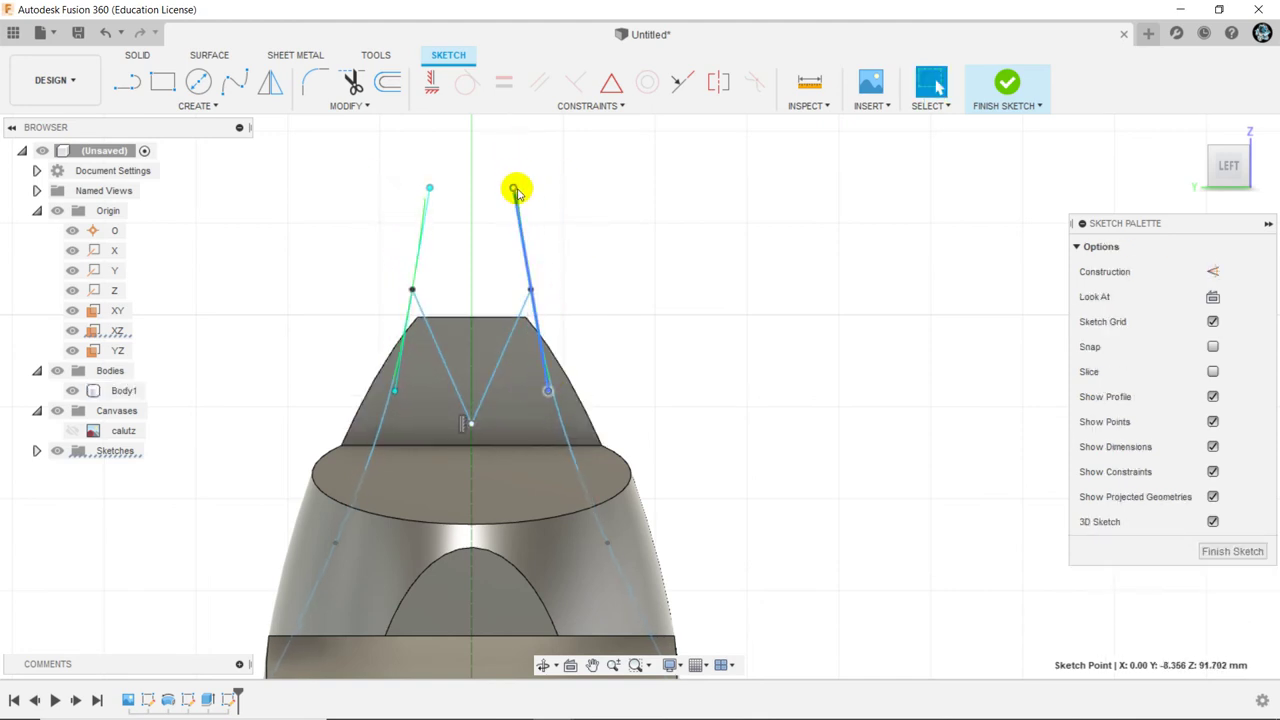
pyautogui.moveTo(451, 400)
pyautogui.mouseDown(button='middle')
pyautogui.moveTo(470, 222)
pyautogui.moveTo(466, 282)
pyautogui.mouseUp(button='middle')
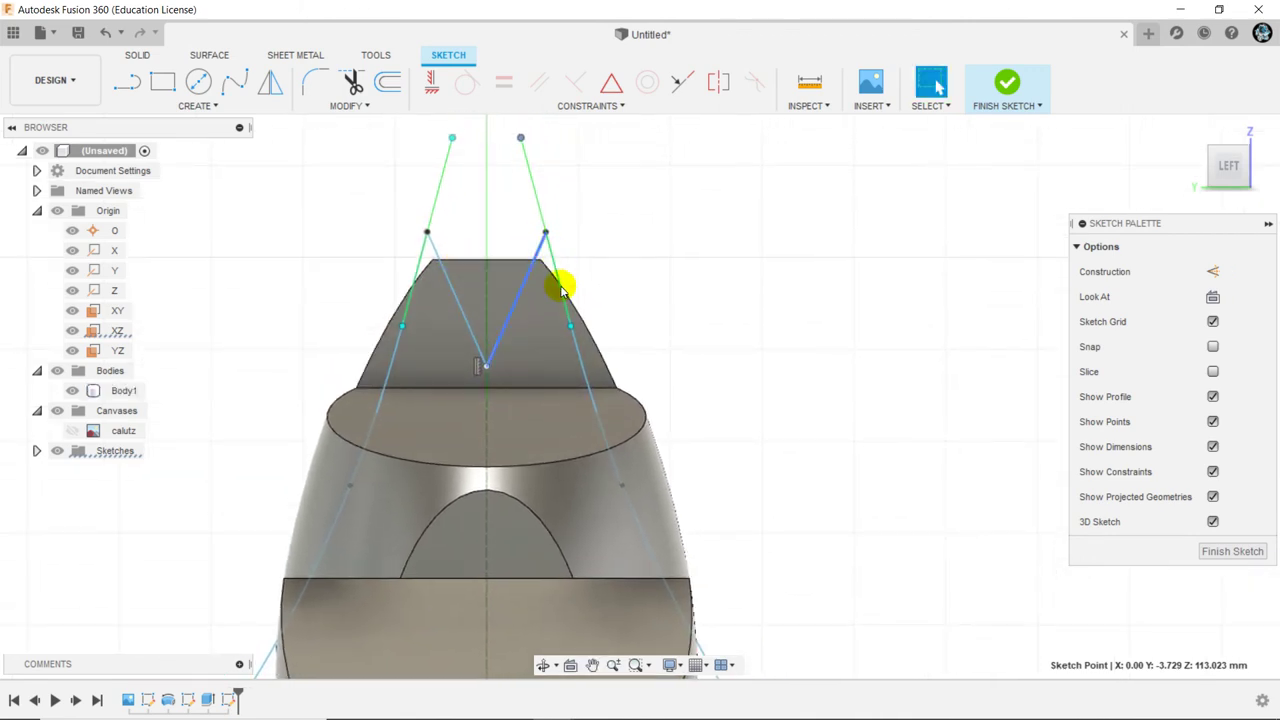
pyautogui.moveTo(570, 330)
pyautogui.mouseDown()
pyautogui.moveTo(558, 234)
pyautogui.moveTo(532, 262)
pyautogui.mouseUp()
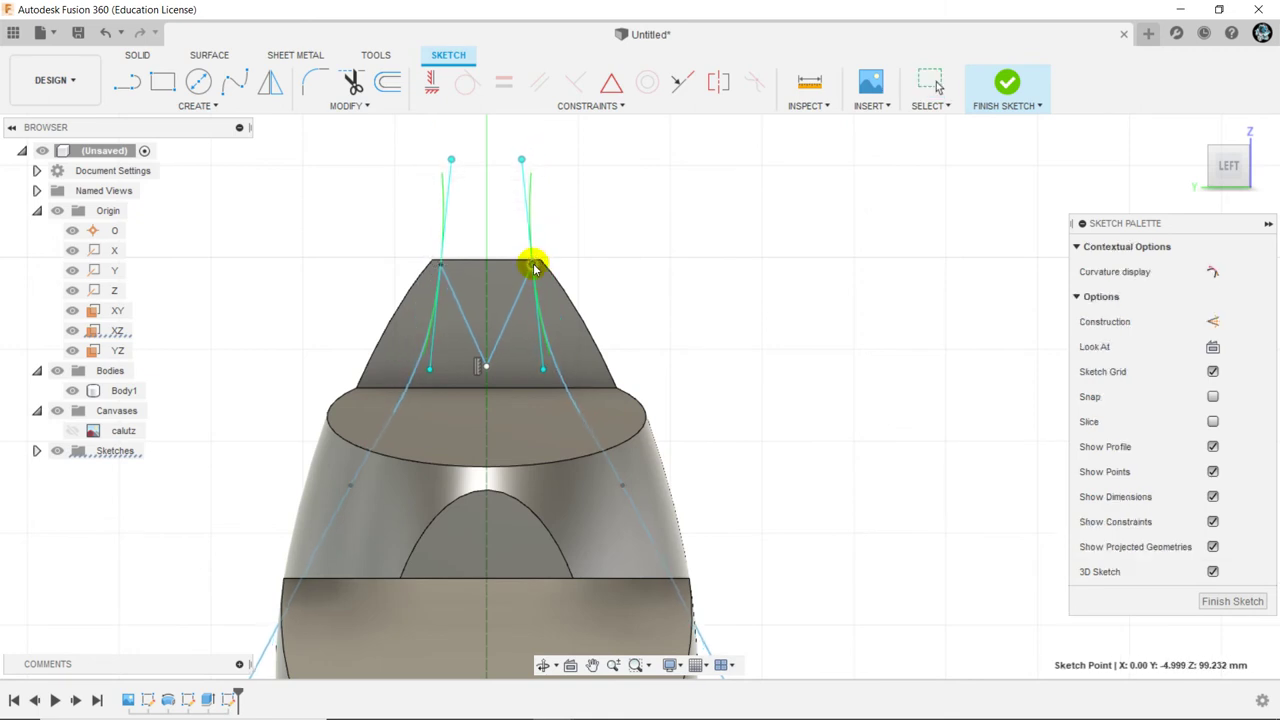
pyautogui.click(540, 369)
pyautogui.click(562, 367)
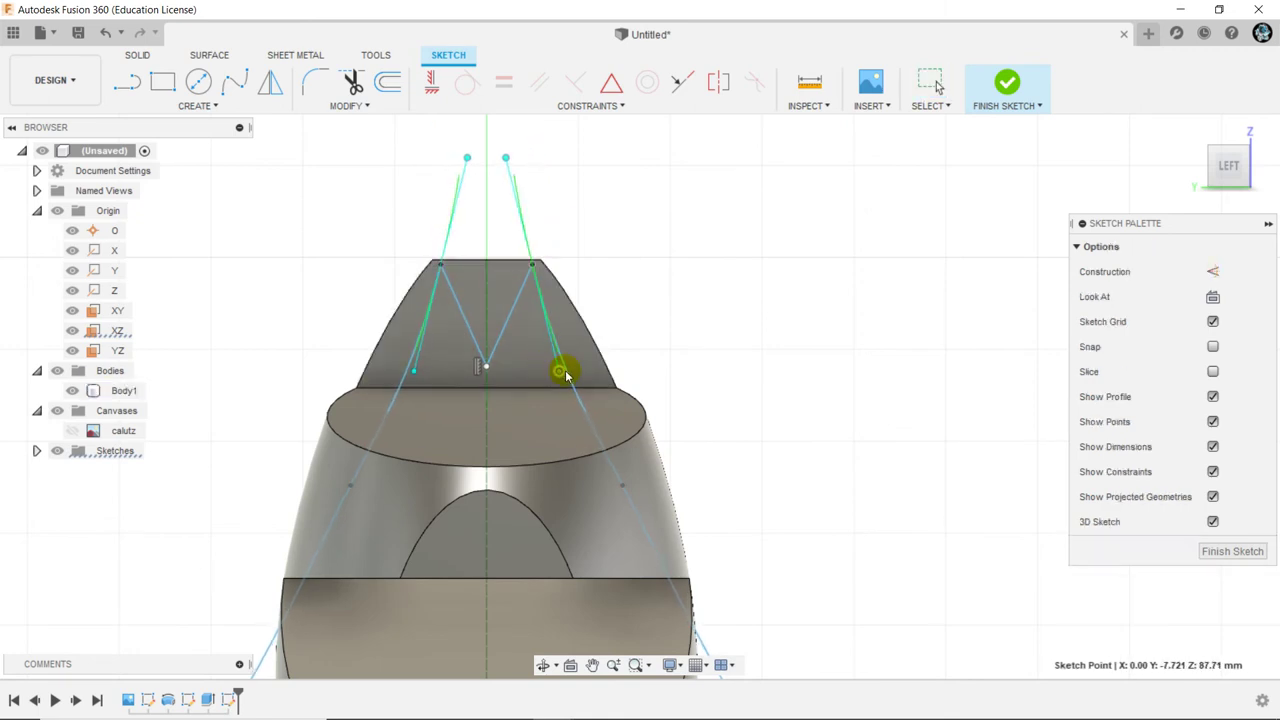
pyautogui.click(497, 286)
pyautogui.moveTo(497, 286)
pyautogui.mouseDown(button='middle')
pyautogui.moveTo(544, 228)
pyautogui.moveTo(497, 203)
pyautogui.mouseUp(button='middle')
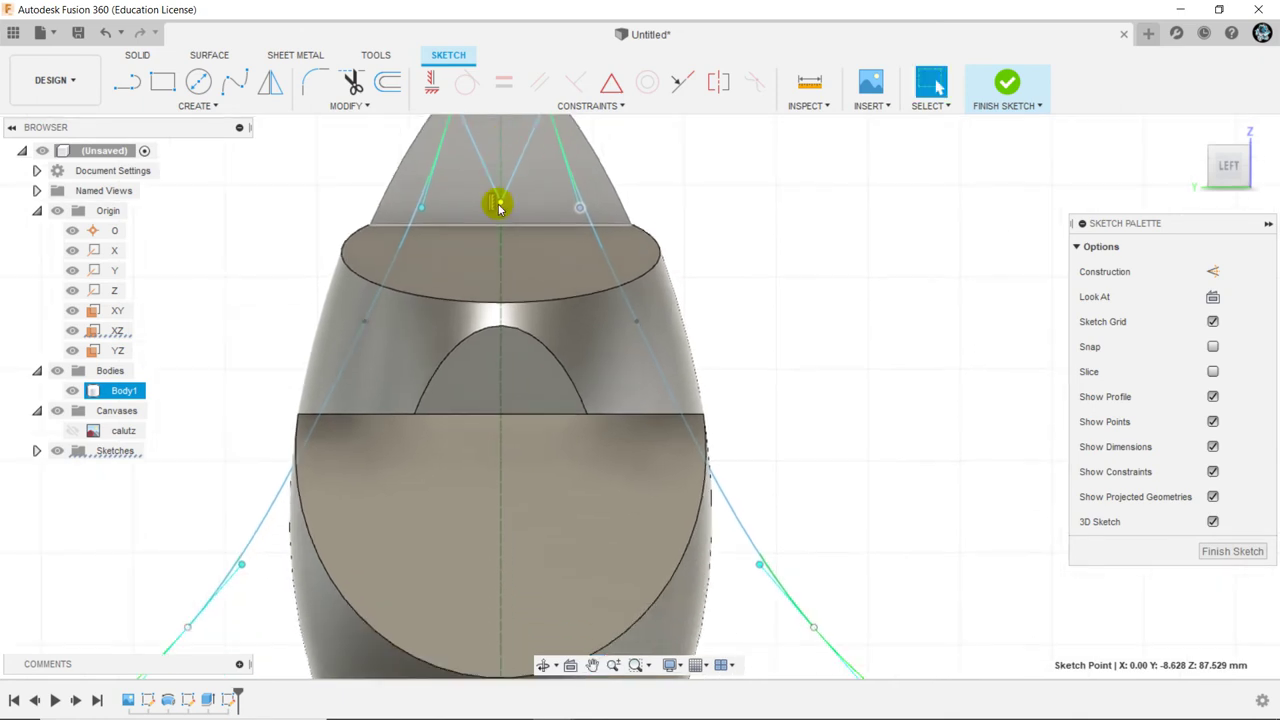
# Clear the selection and inspect the middle of the egg body
pyautogui.click(275, 527)
pyautogui.scroll(-3, 210, 320)
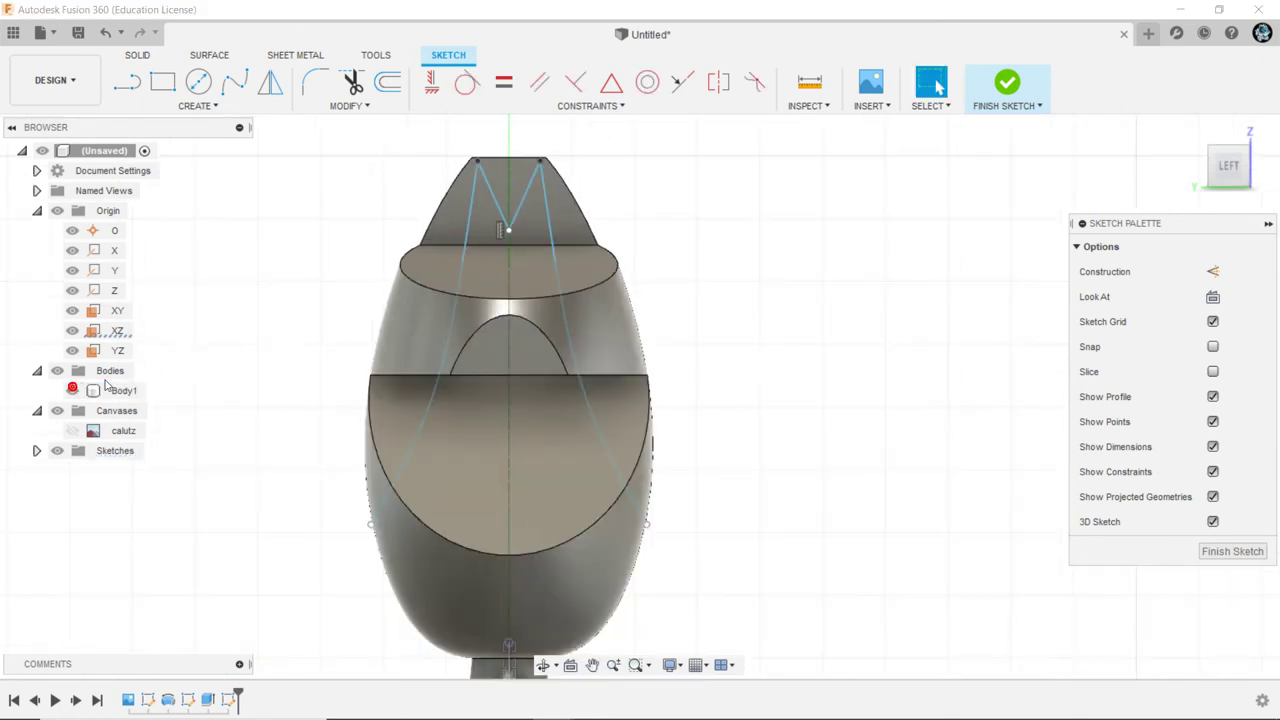
pyautogui.scroll(1, 220, 350)
pyautogui.click(652, 572)
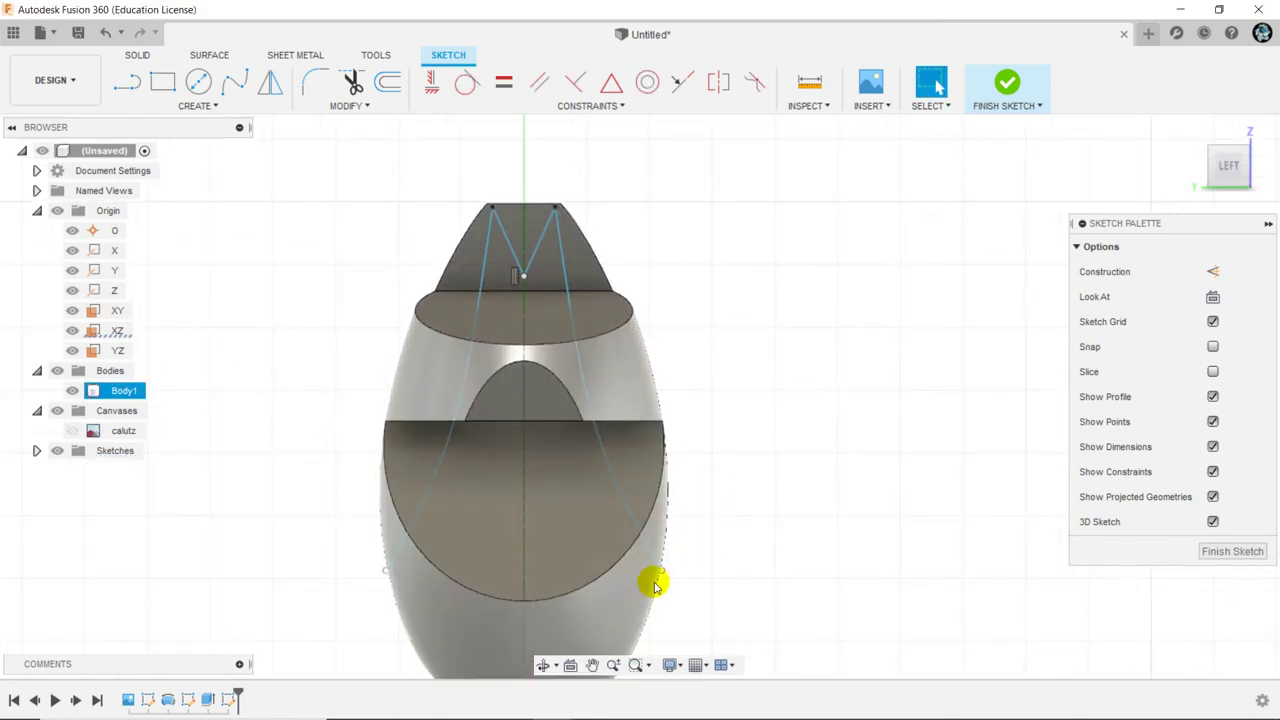
pyautogui.click(676, 584)
pyautogui.click(571, 243)
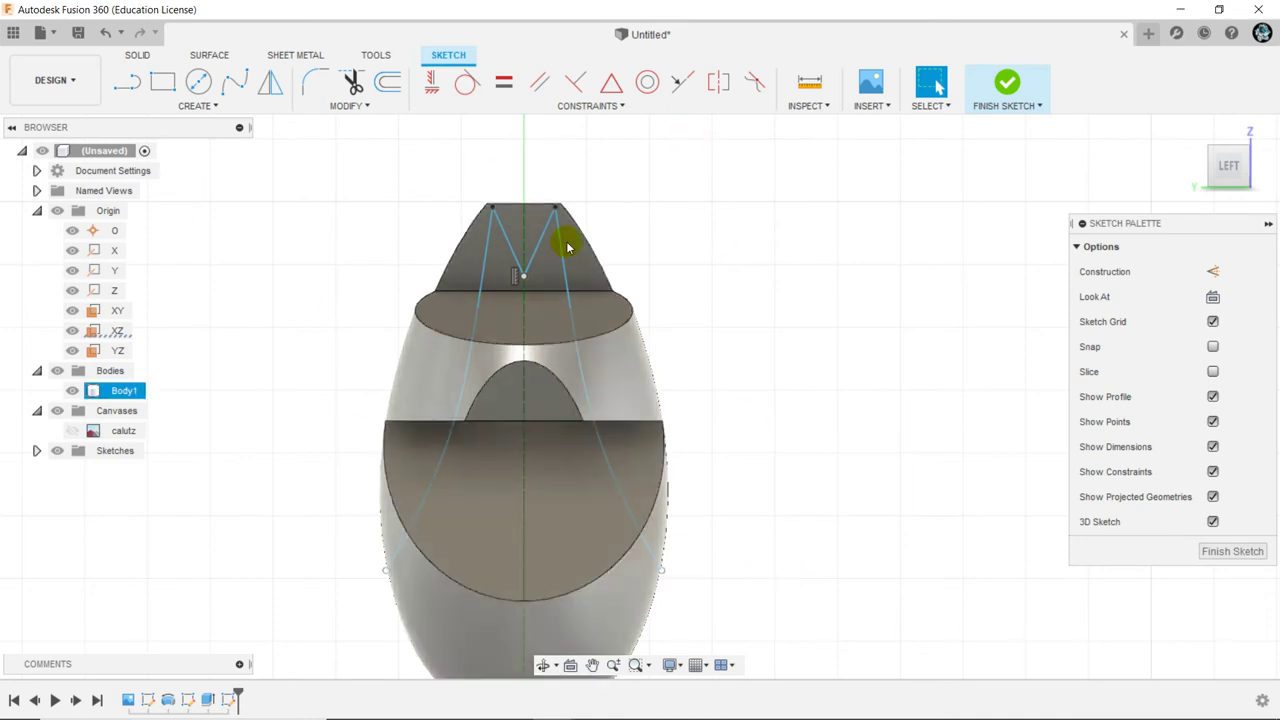
pyautogui.click(289, 494)
# Centre the whole knight piece in view and select the egg-shaped body
pyautogui.moveTo(262, 430); pyautogui.dragTo(270, 347, button='middle')
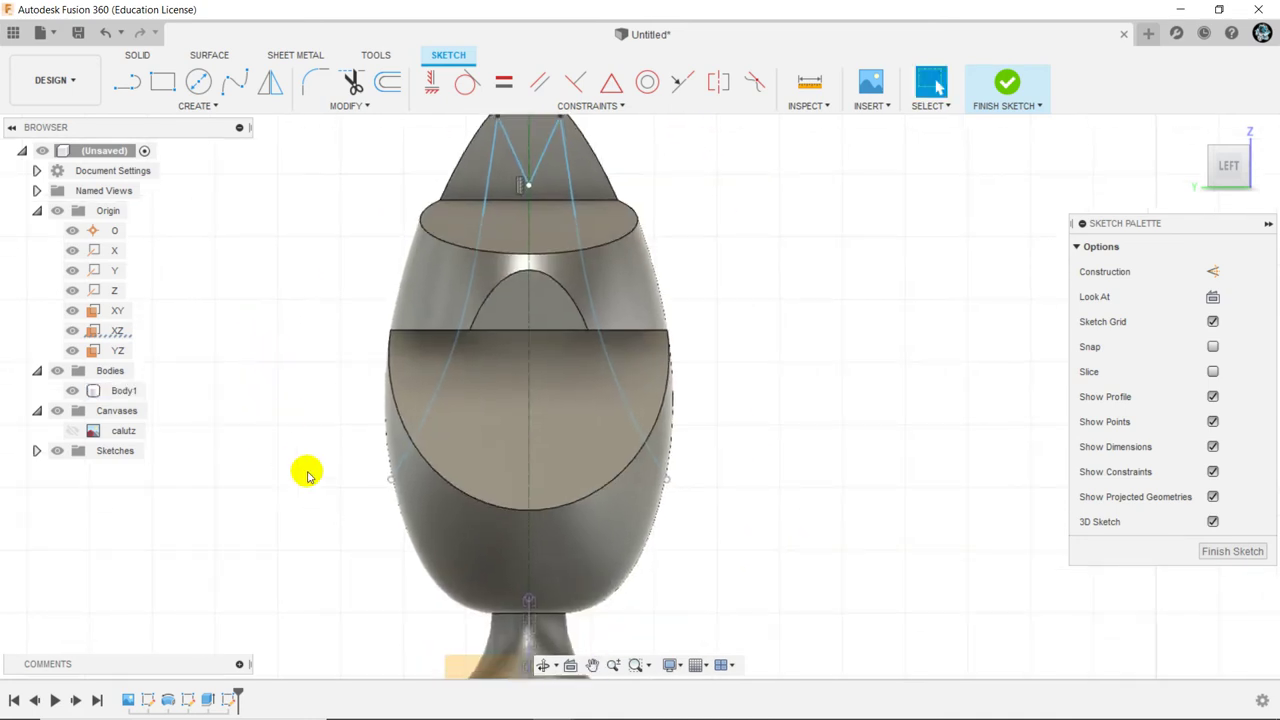
pyautogui.scroll(-2, 393, 415)
pyautogui.click(393, 415)
pyautogui.scroll(-1, 393, 415)
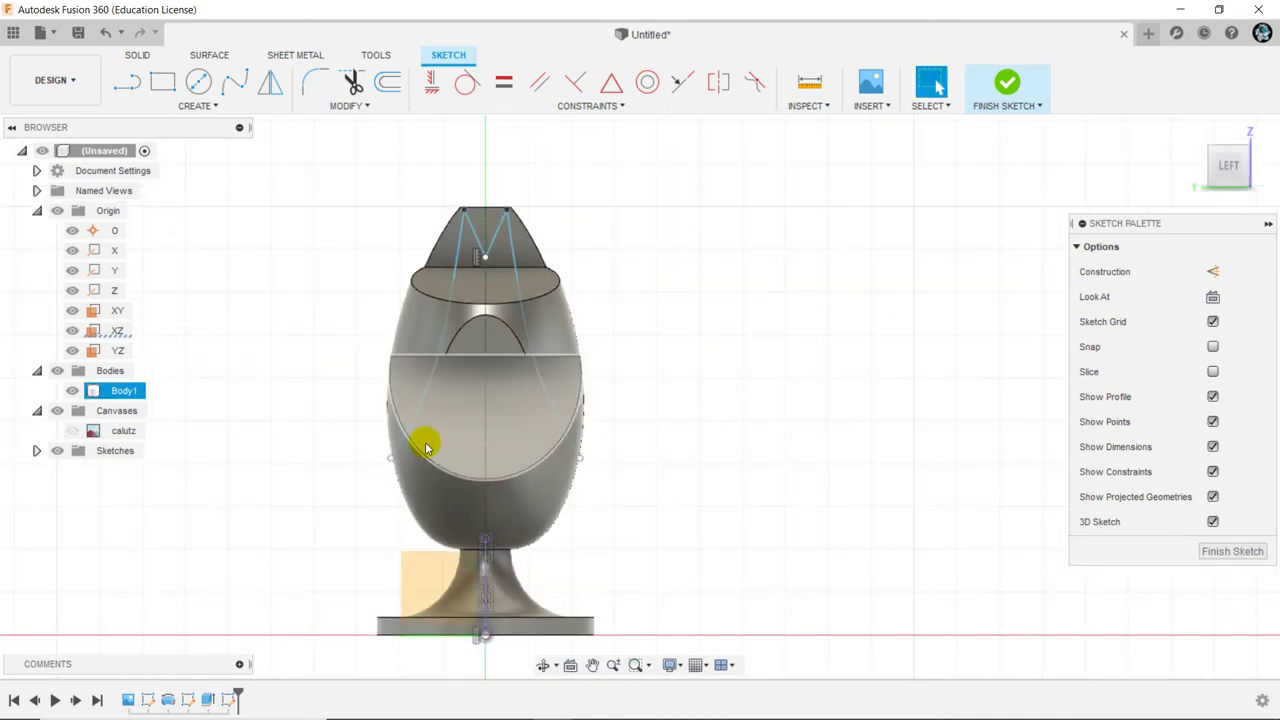
pyautogui.click(360, 563)
pyautogui.moveTo(362, 473); pyautogui.dragTo(385, 360, button='middle')
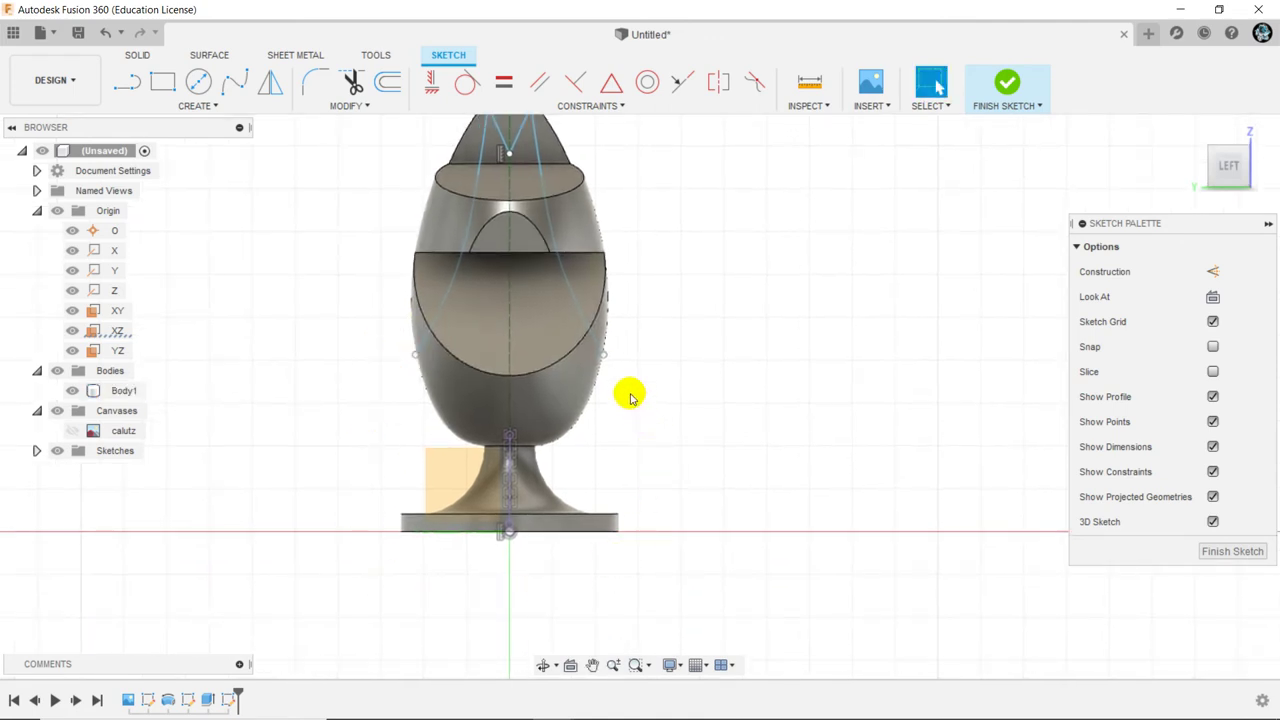
pyautogui.moveTo(630, 397); pyautogui.dragTo(669, 457, button='middle')
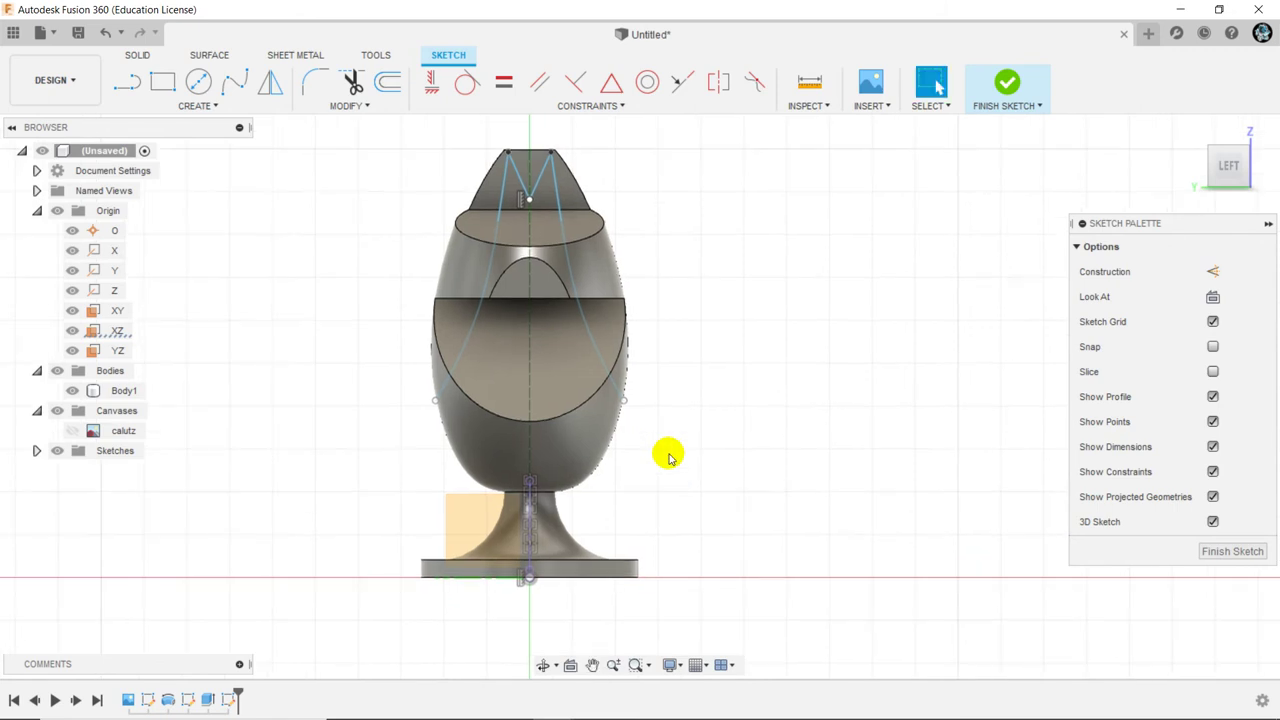
pyautogui.click(530, 415)
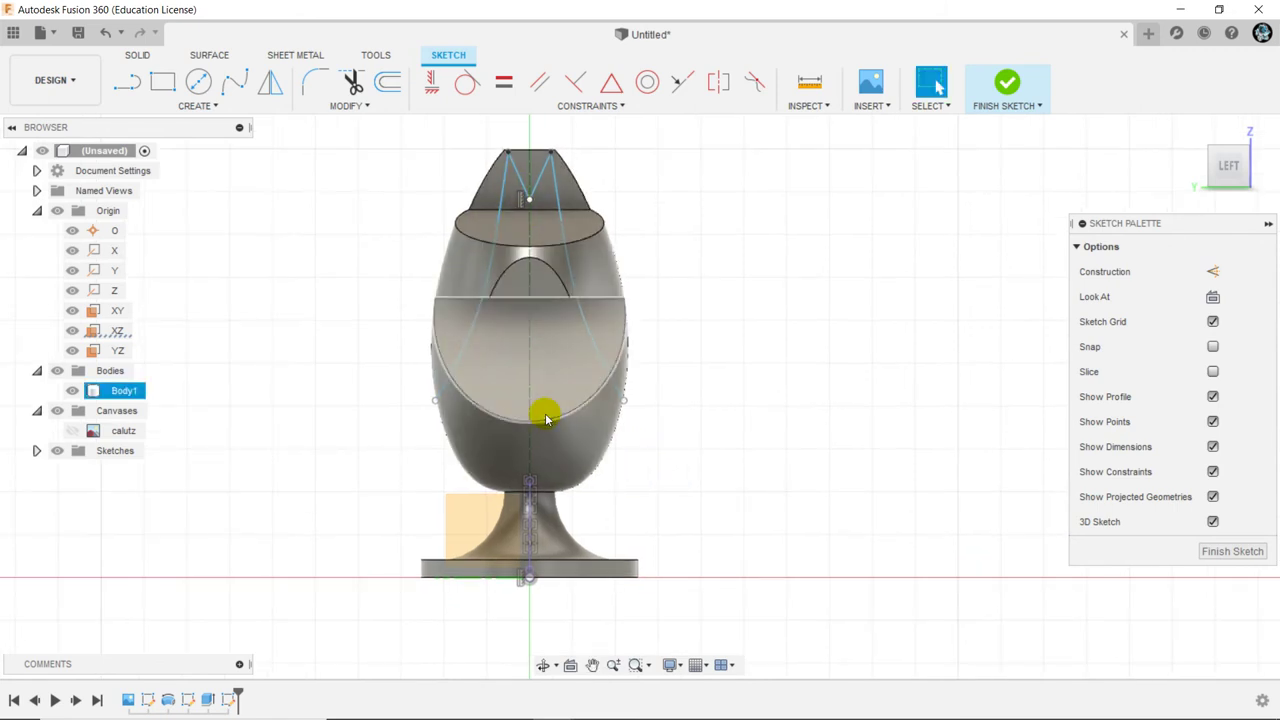
# Draw a closed rectangular outline from the body's left edge around the pedestal to its right edge
pyautogui.press('Escape')
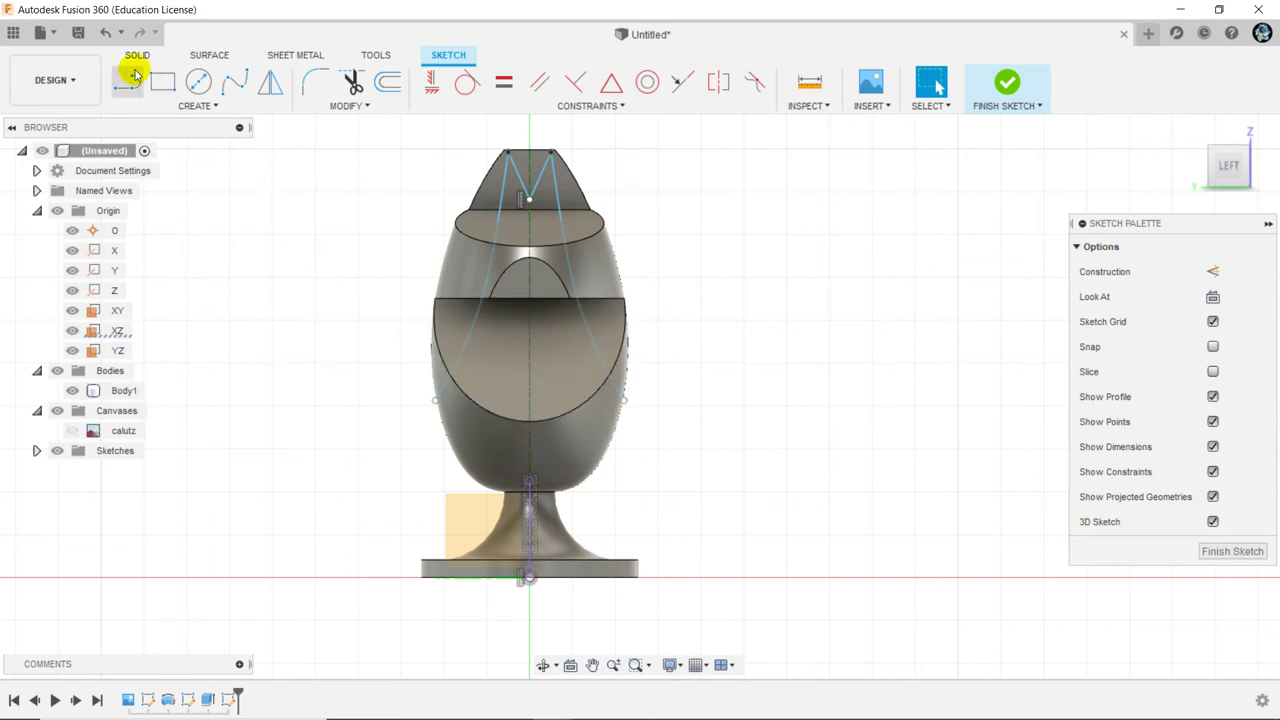
pyautogui.click(120, 86)
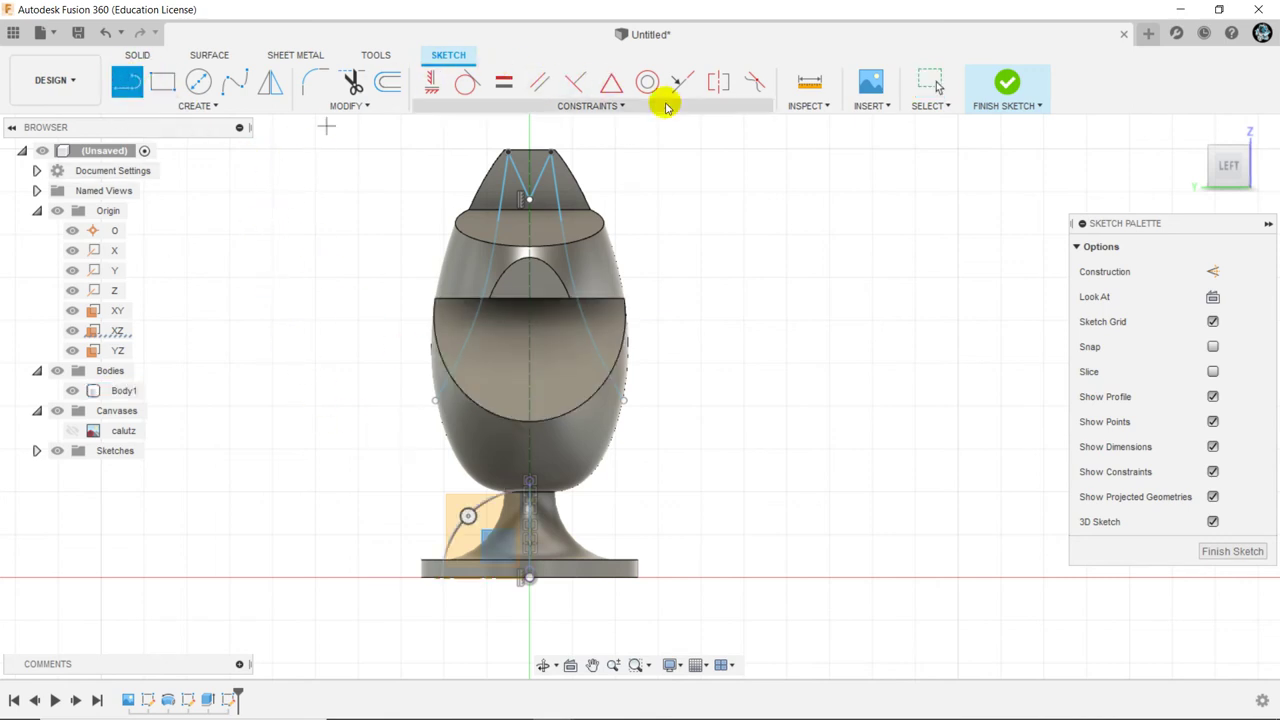
pyautogui.click(433, 401)
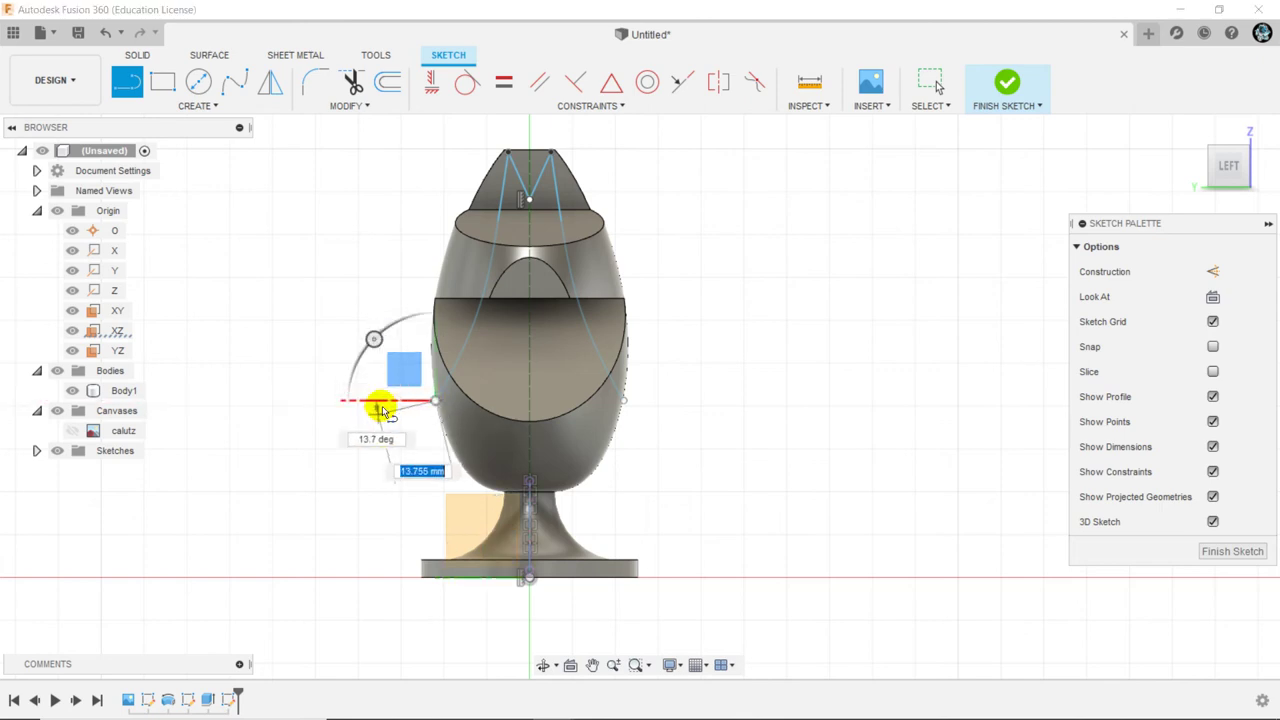
pyautogui.click(383, 402)
pyautogui.click(381, 607)
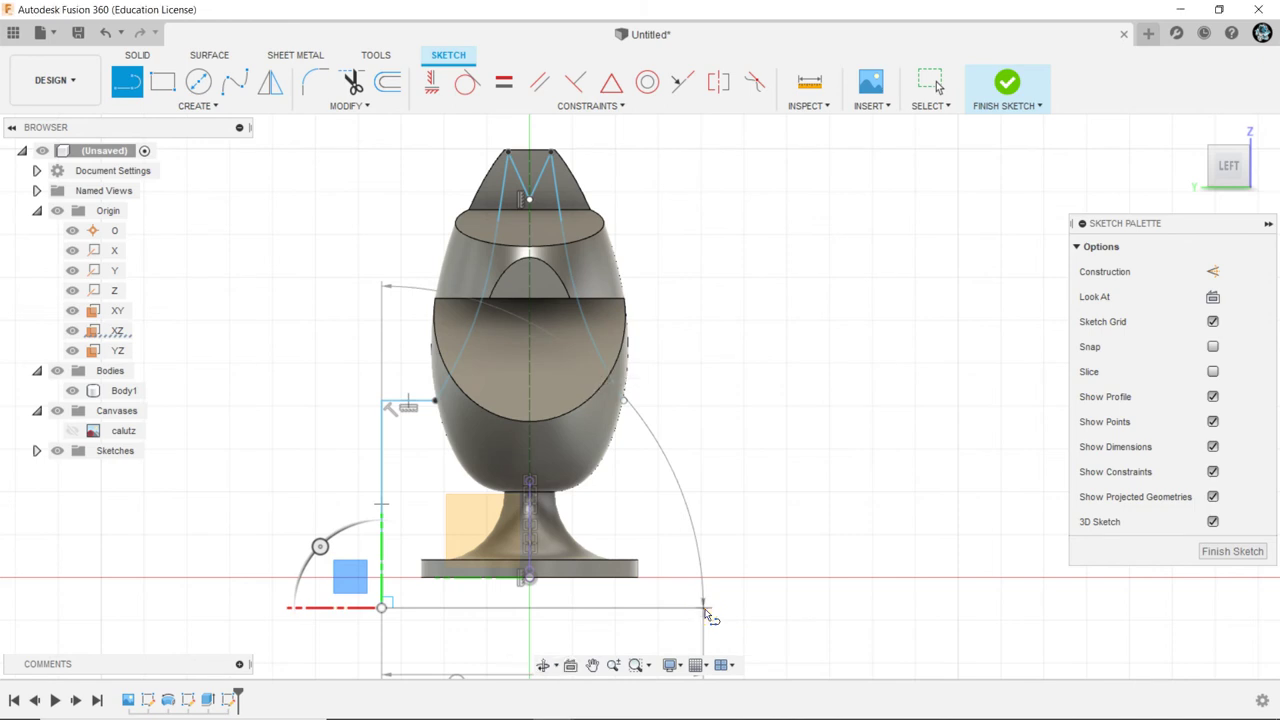
pyautogui.click(703, 607)
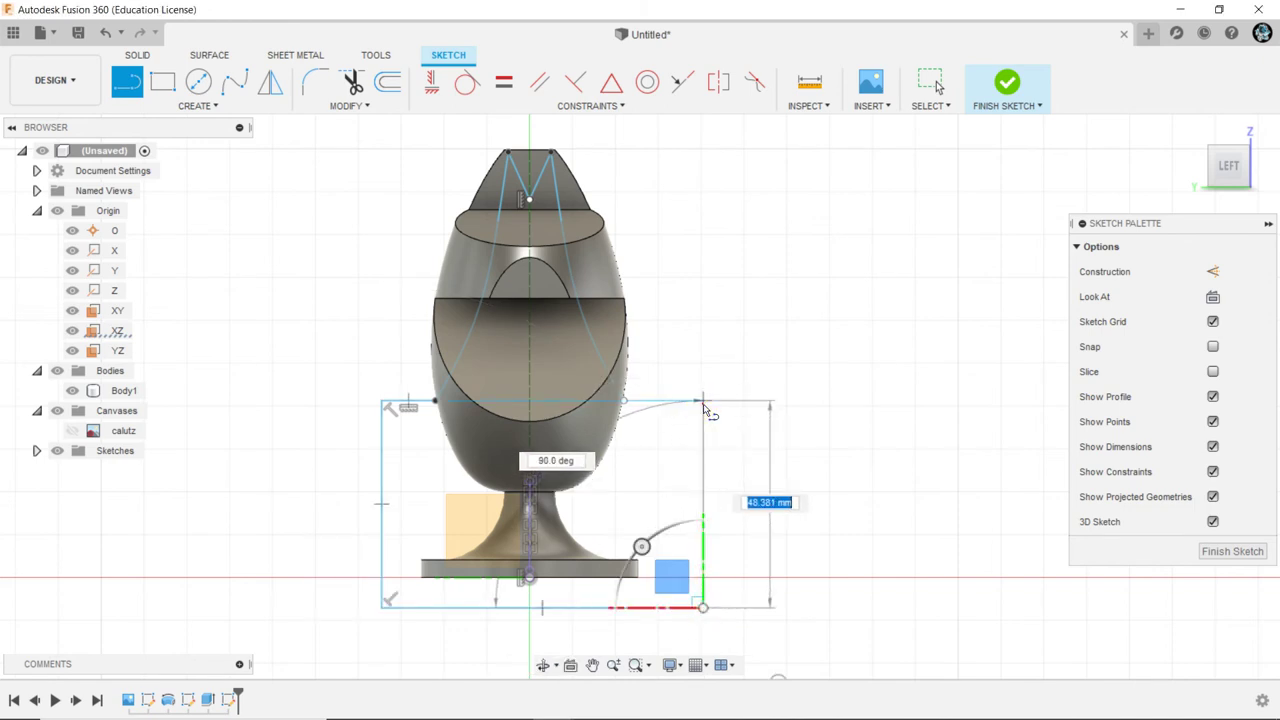
pyautogui.click(703, 401)
pyautogui.click(624, 401)
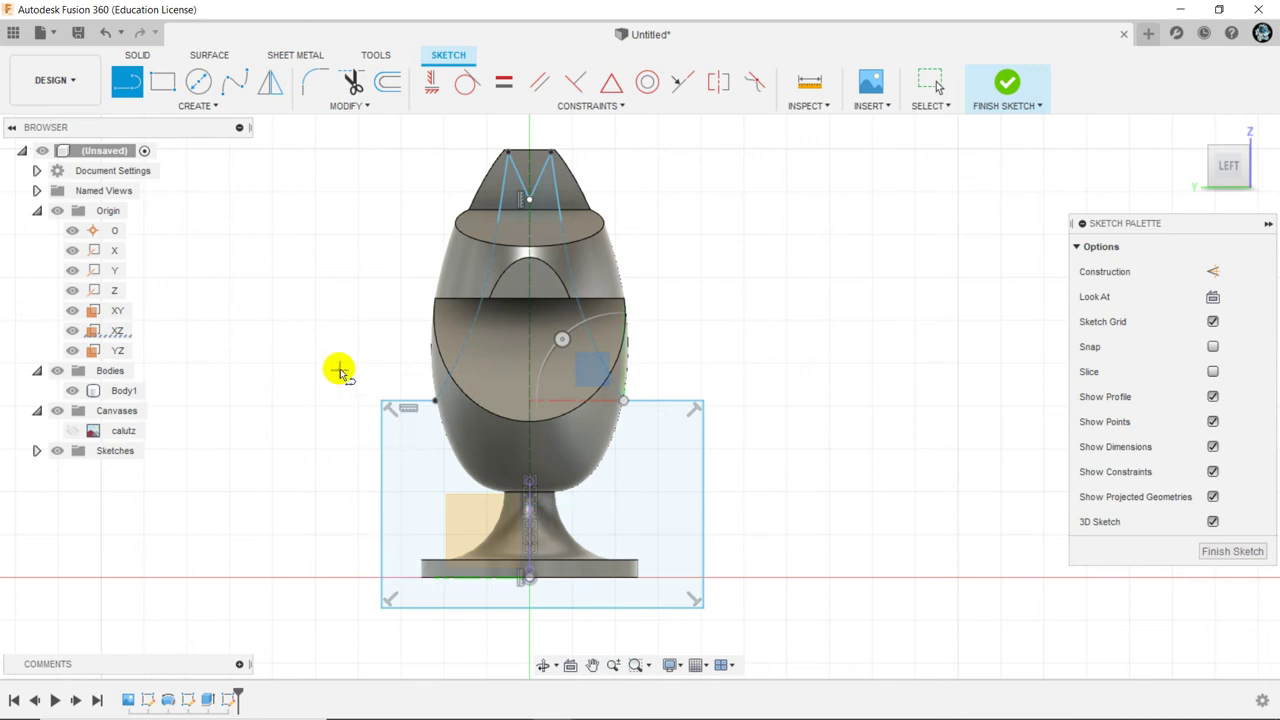
pyautogui.moveTo(338, 369); pyautogui.dragTo(363, 347, button='middle')
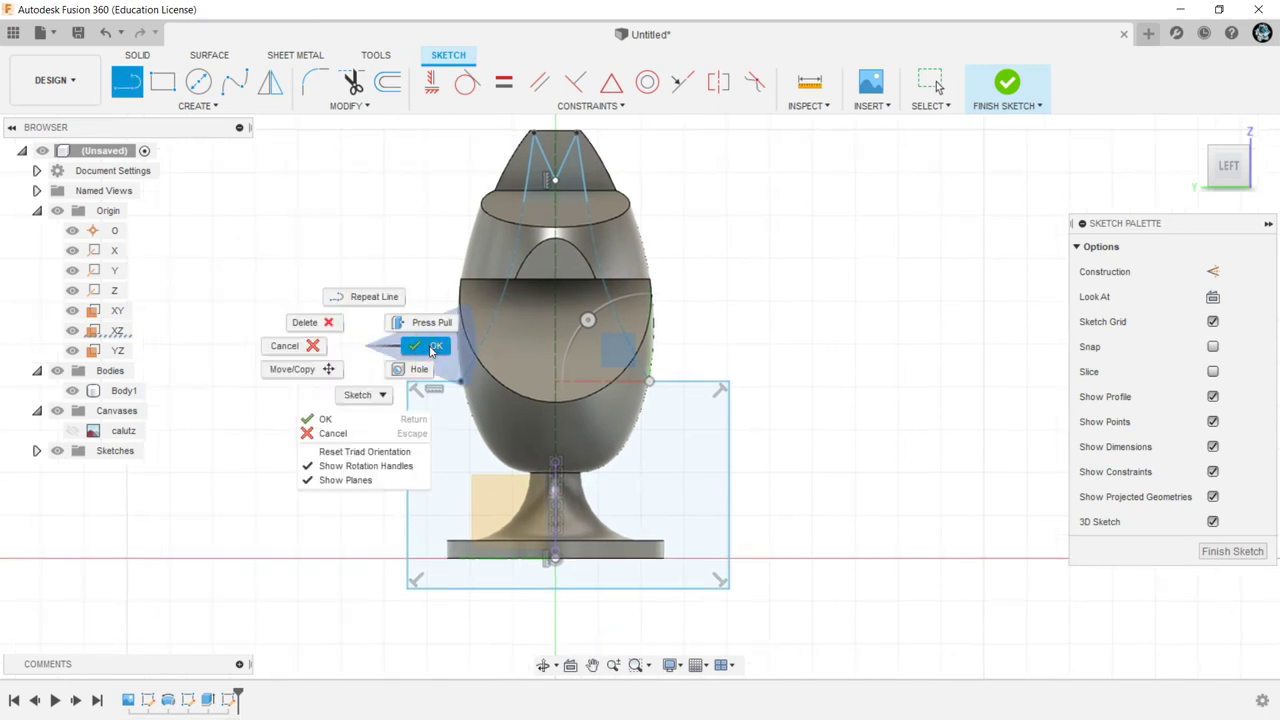
pyautogui.click(432, 349)
# Shift the rectangle's right side slightly inward to narrow it
pyautogui.click(407, 540)
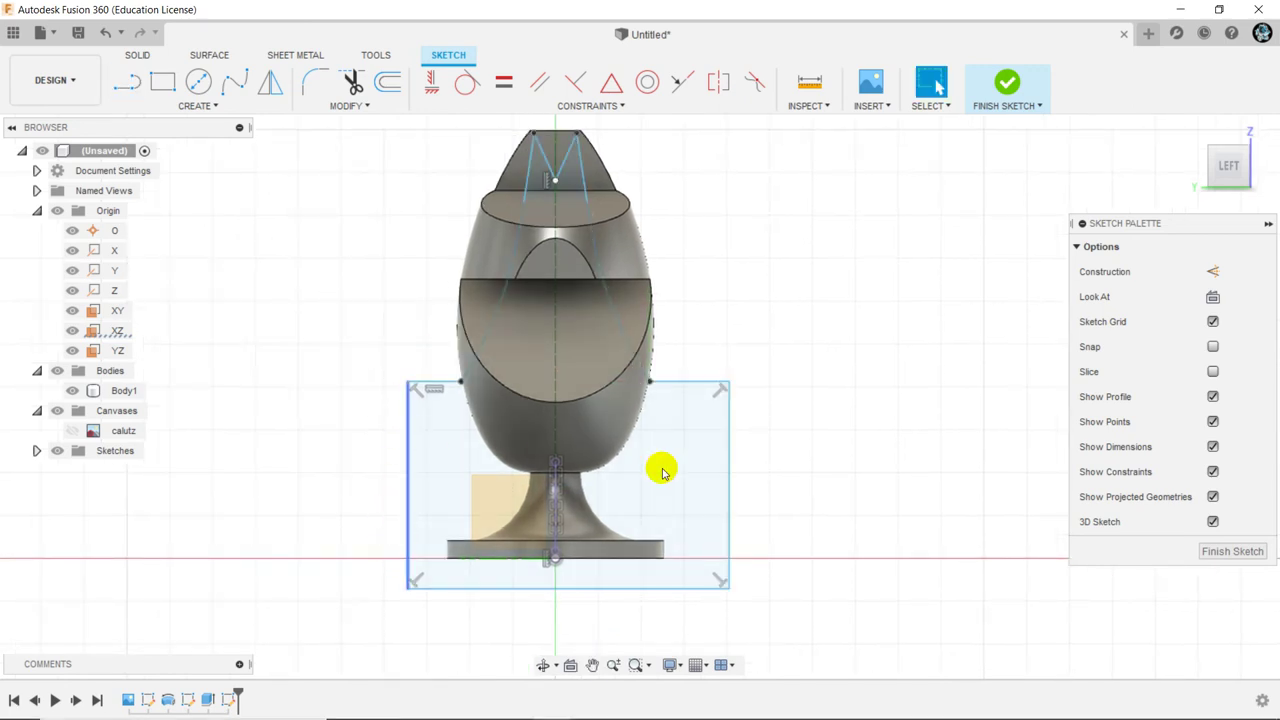
pyautogui.moveTo(730, 487); pyautogui.dragTo(708, 487)
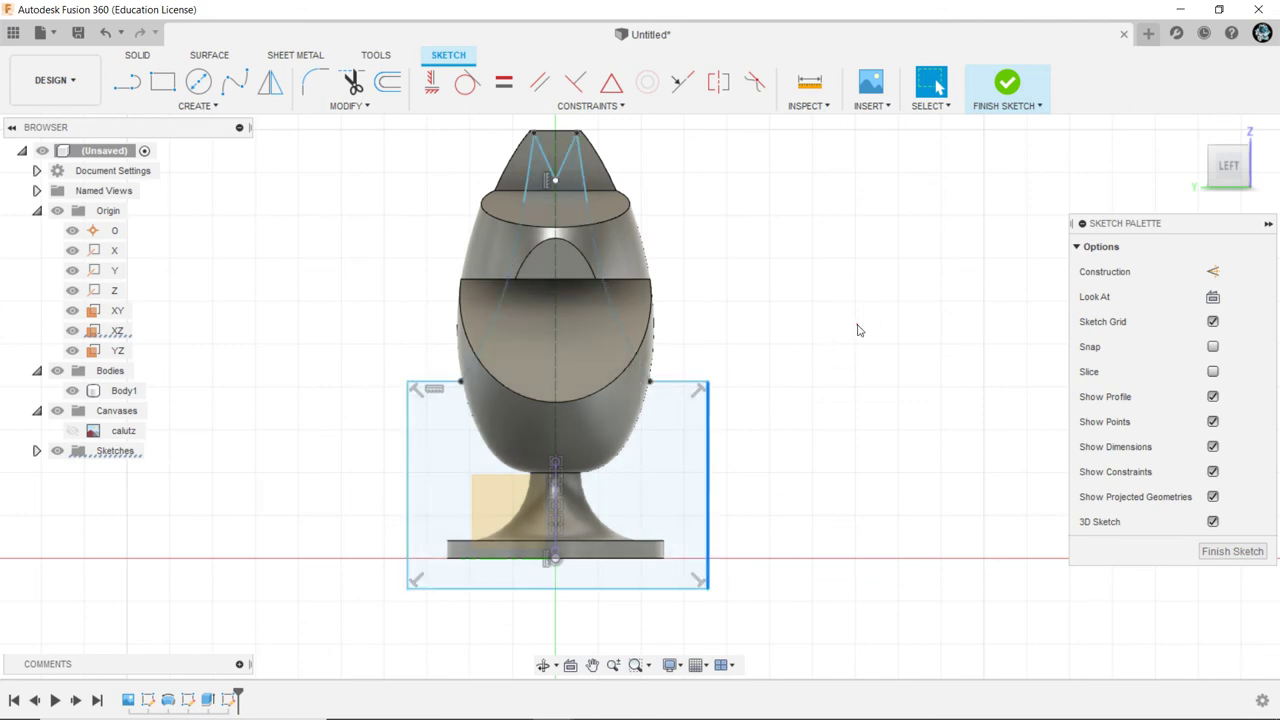
pyautogui.click(400, 445)
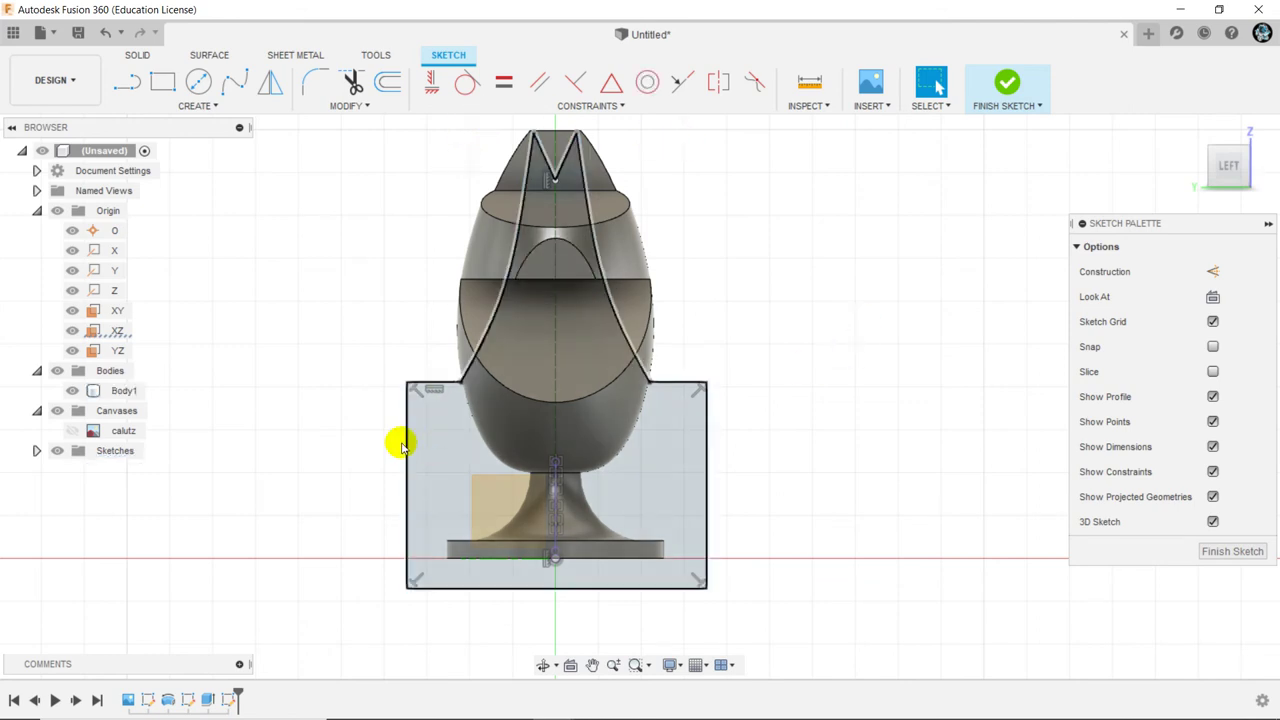
pyautogui.click(400, 446)
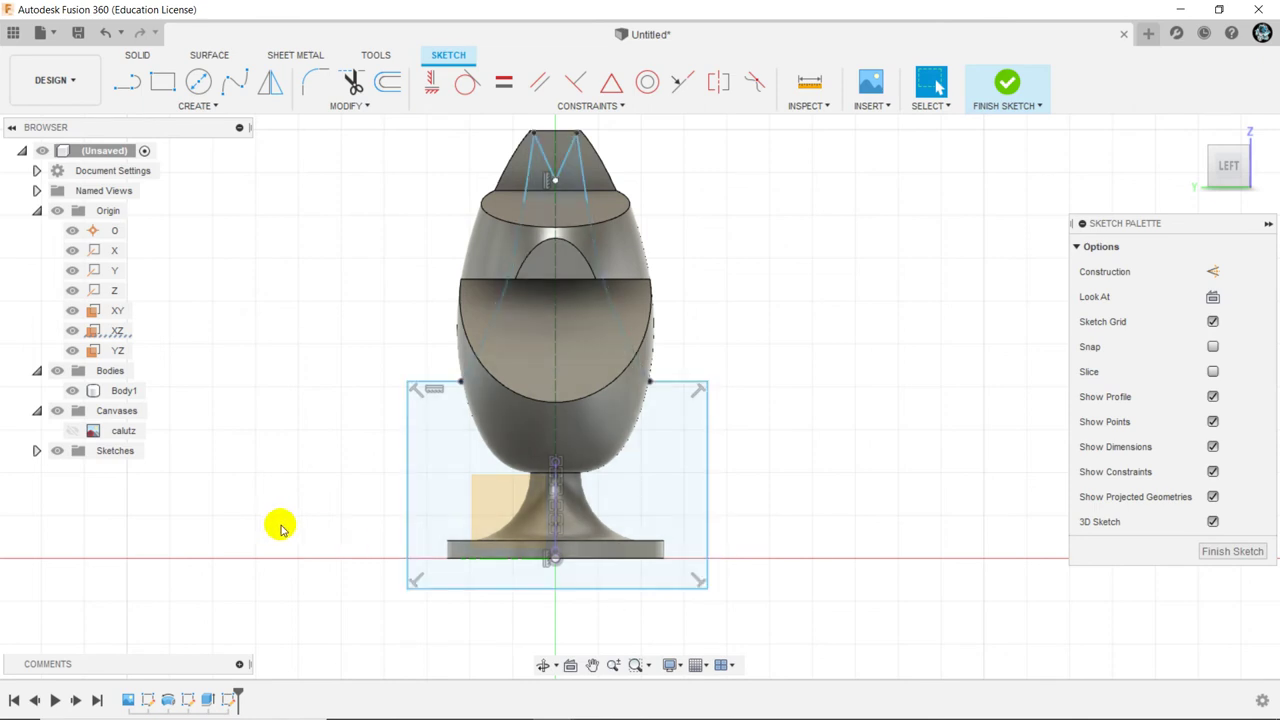
# Constrain the rectangle's left and right sides symmetric about the Z axis
pyautogui.click(720, 82)
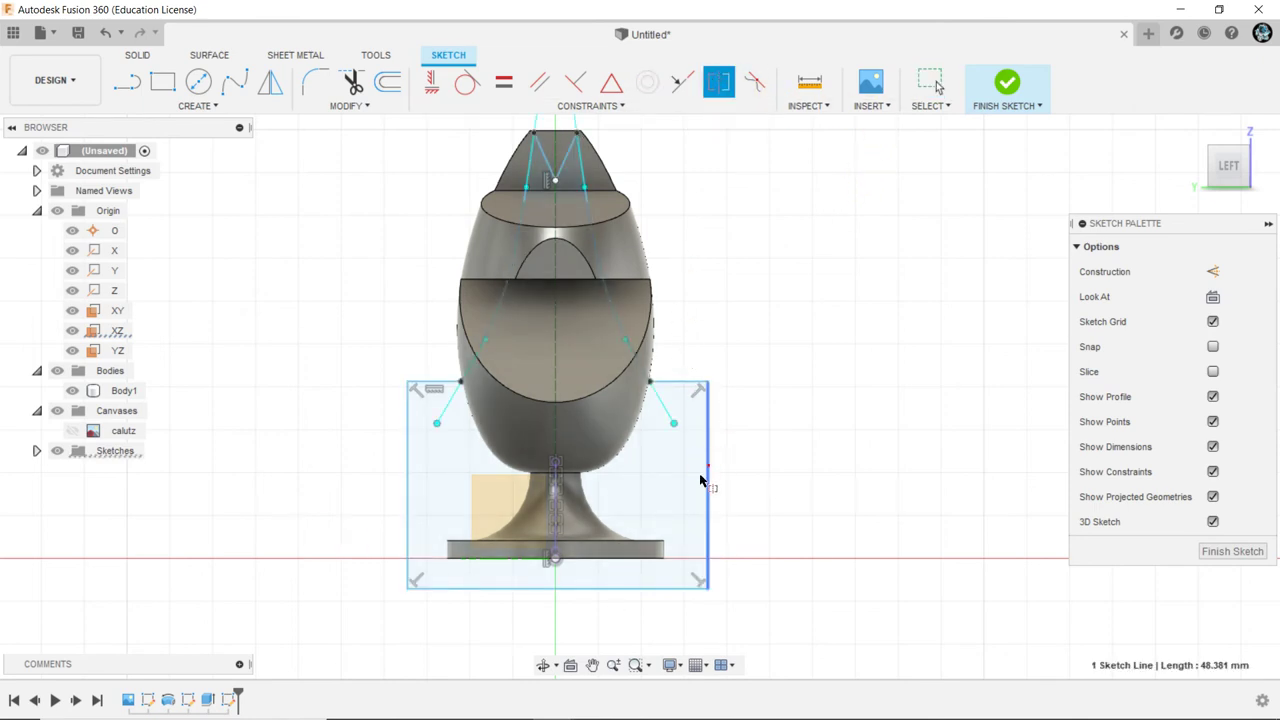
pyautogui.click(410, 478)
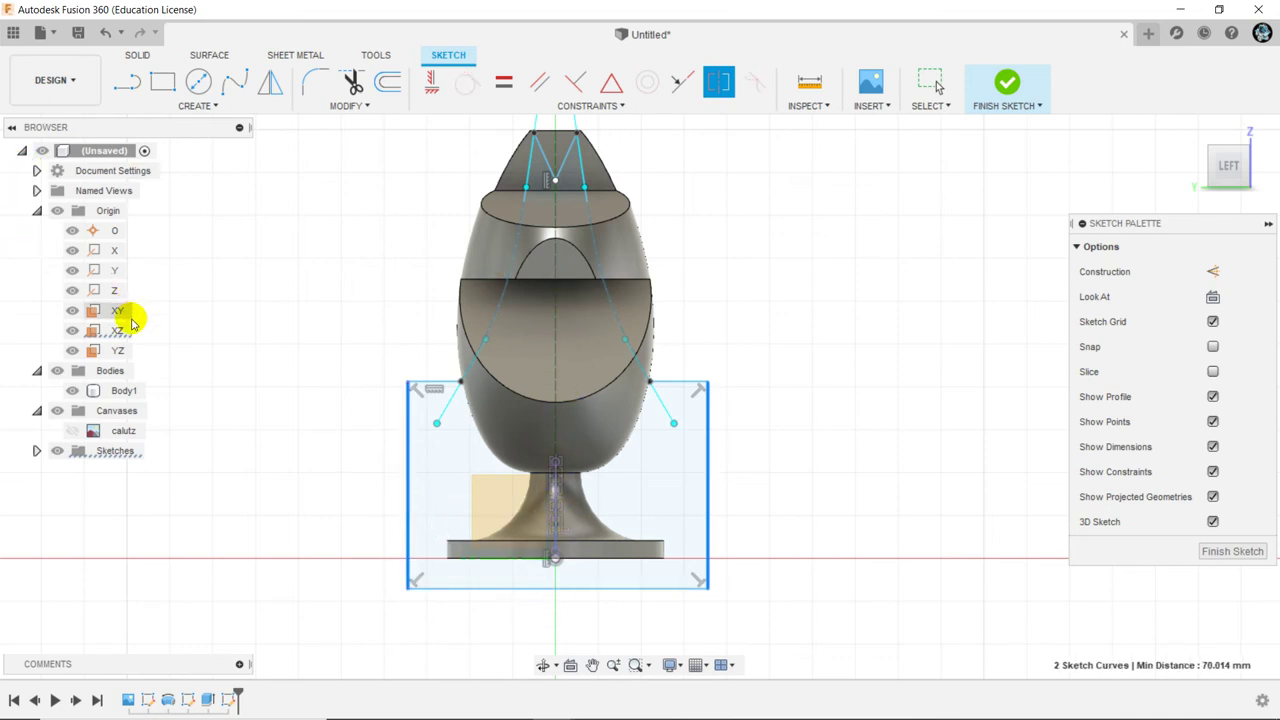
pyautogui.click(115, 290)
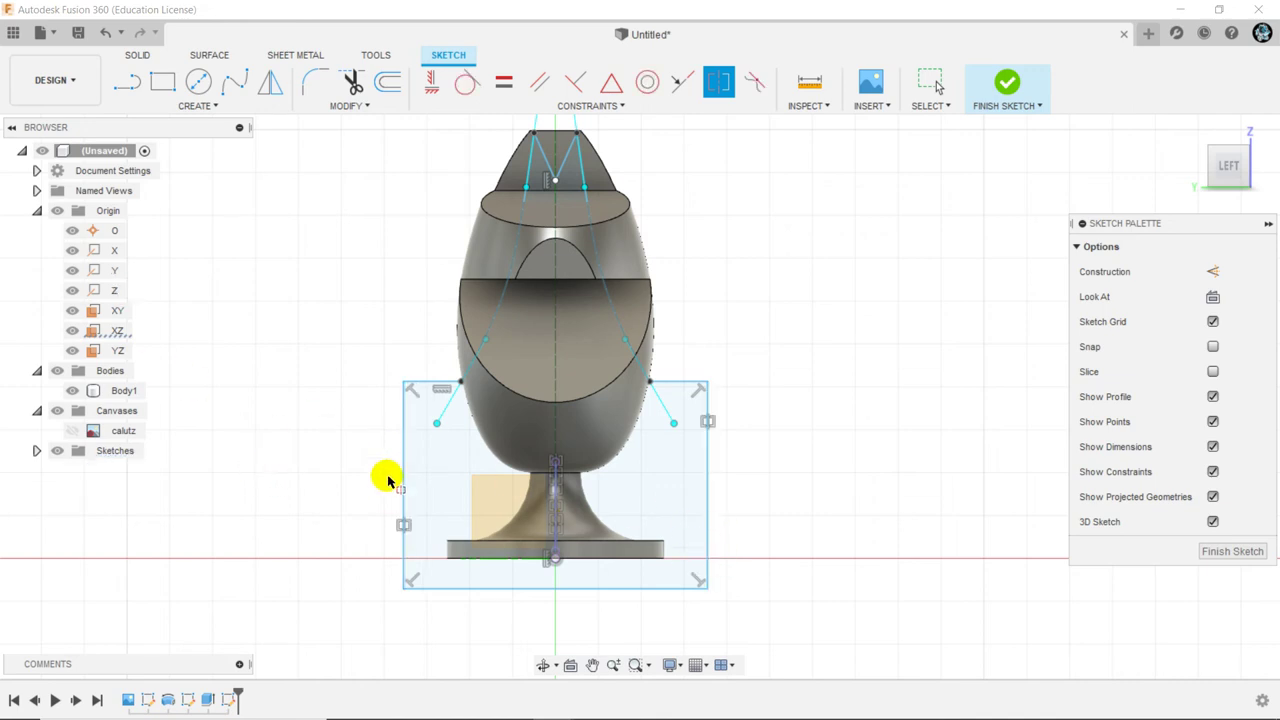
pyautogui.rightClick(334, 417)
pyautogui.click(386, 416)
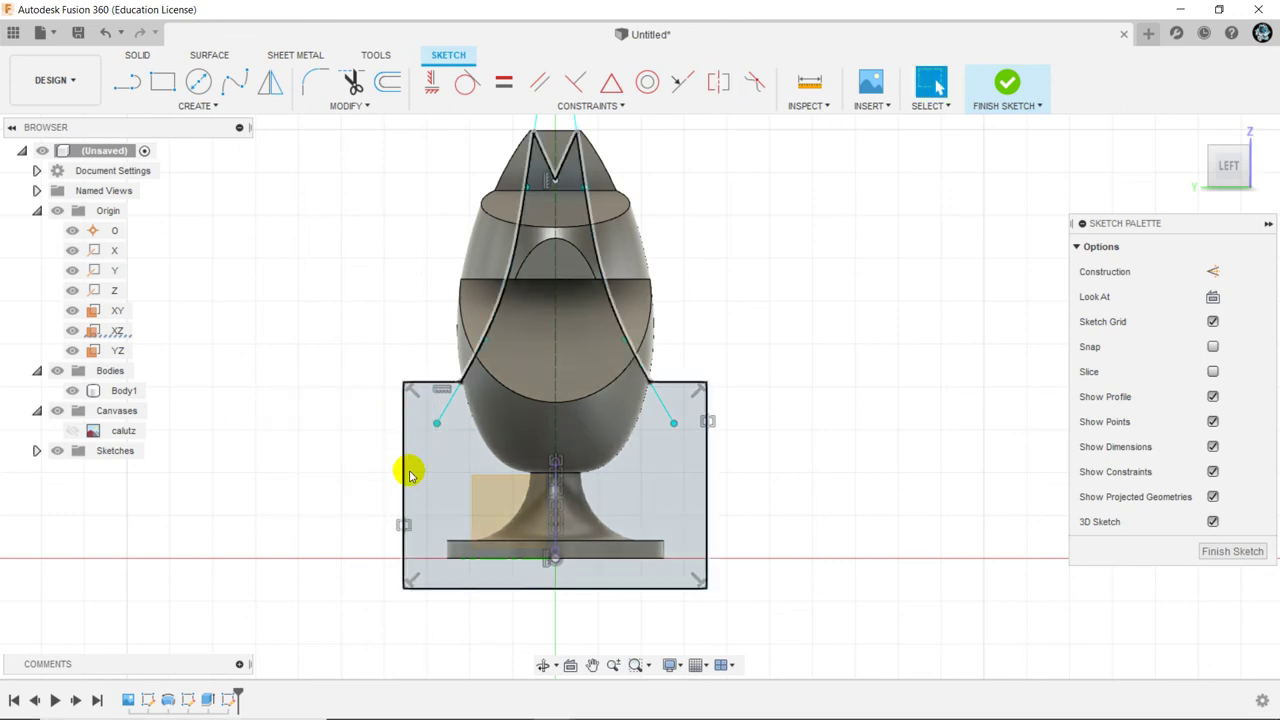
# Widen the rectangle and lower its top-left corner level with the outline's top edge
pyautogui.moveTo(409, 476); pyautogui.dragTo(410, 475)
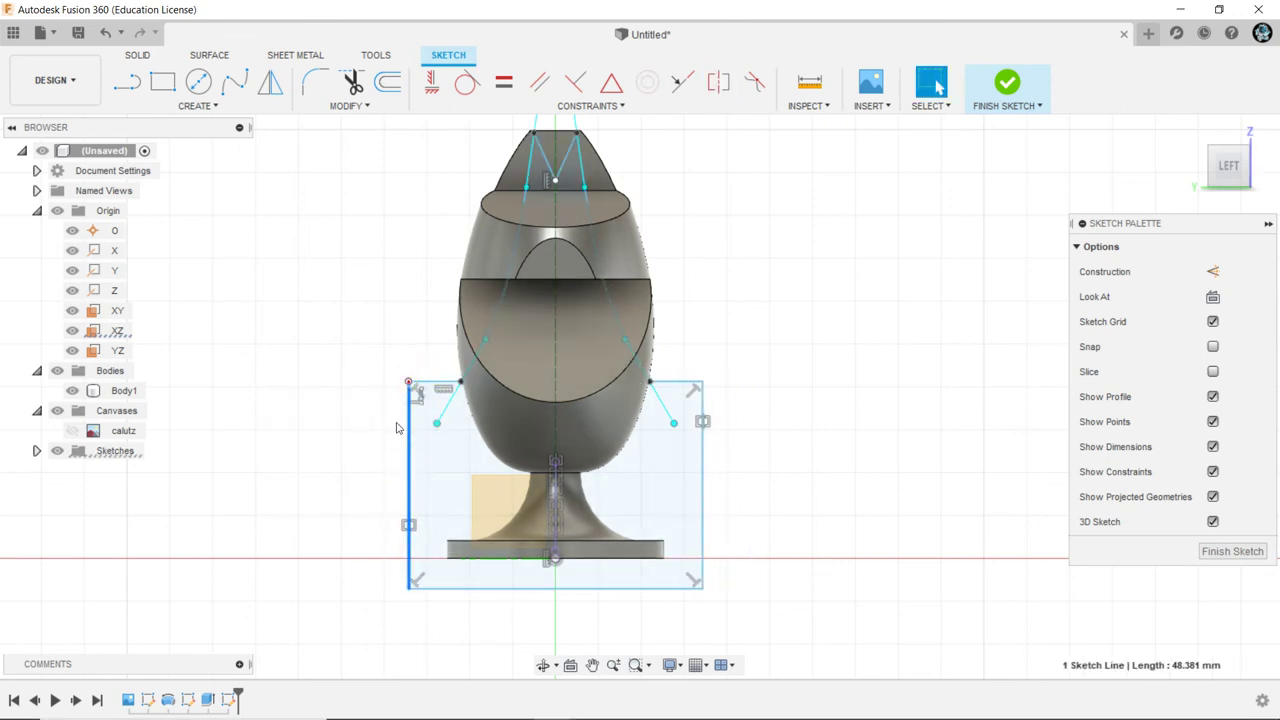
pyautogui.click(396, 430)
pyautogui.moveTo(408, 381); pyautogui.dragTo(403, 389)
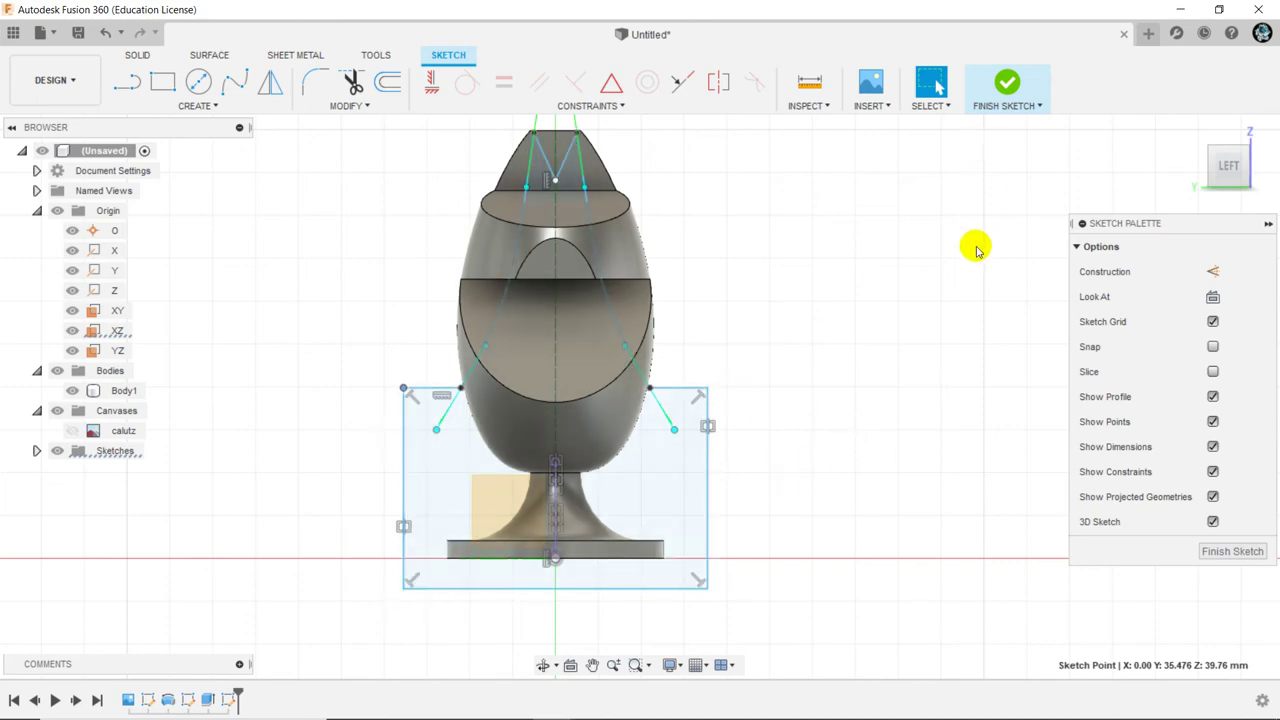
pyautogui.moveTo(954, 287)
pyautogui.keyDown('shift'); pyautogui.mouseDown(button='middle')
pyautogui.moveTo(891, 314)
pyautogui.moveTo(811, 303)
pyautogui.moveTo(875, 316)
pyautogui.moveTo(951, 294)
pyautogui.moveTo(957, 266)
pyautogui.moveTo(900, 330)
pyautogui.moveTo(880, 323)
pyautogui.moveTo(903, 303)
pyautogui.moveTo(905, 318)
pyautogui.mouseUp(button='middle'); pyautogui.keyUp('shift')
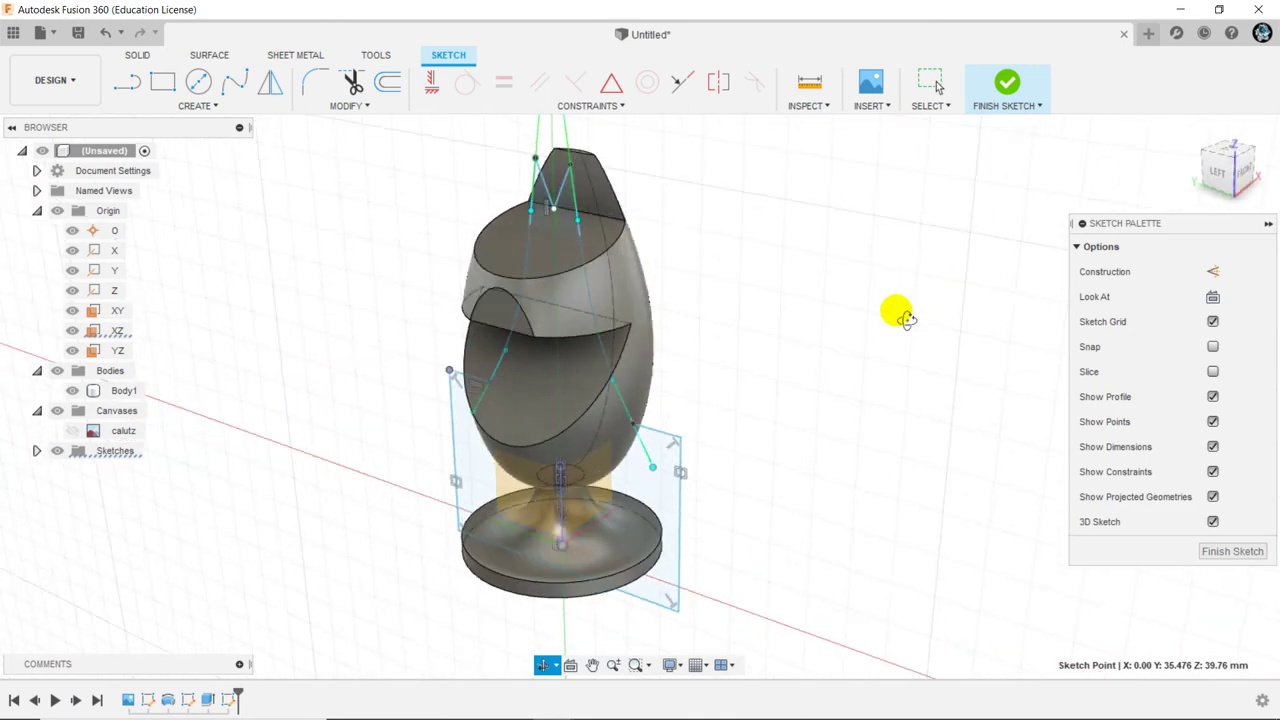
pyautogui.press('Escape')
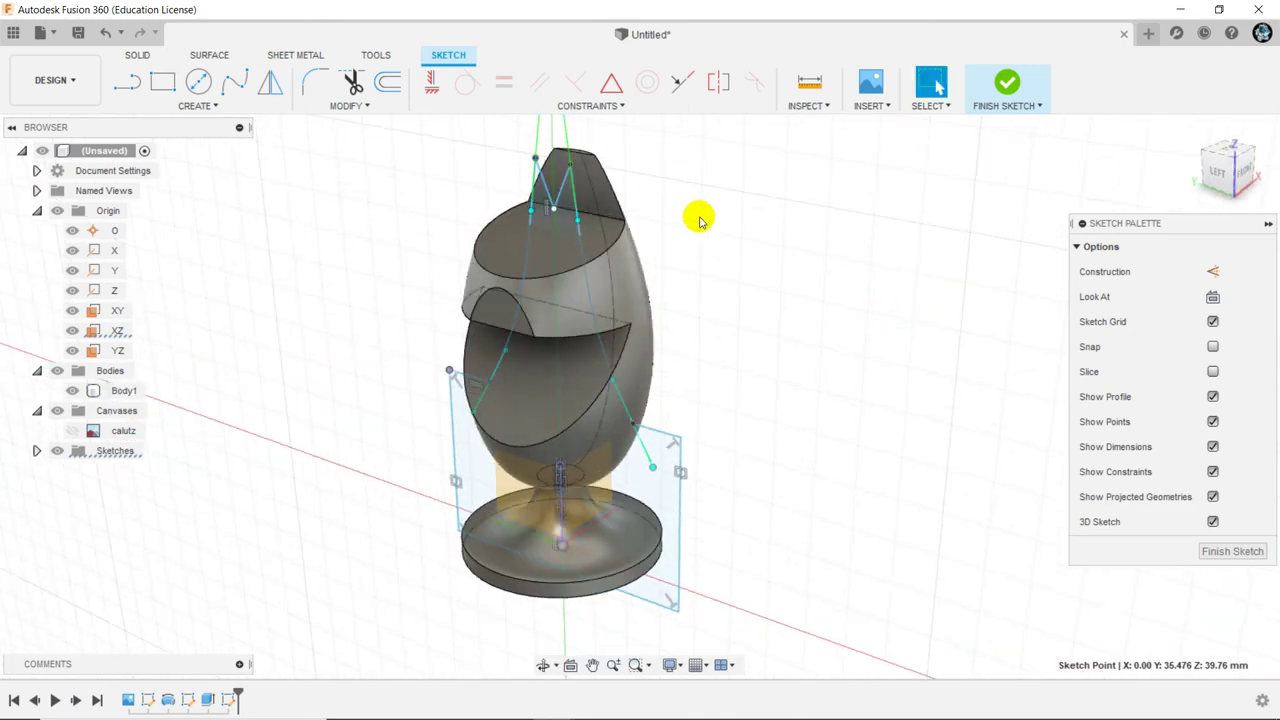
# Finish the sketch and start a symmetric extrusion of its profile
pyautogui.moveTo(720, 392)
pyautogui.keyDown('shift'); pyautogui.mouseDown(button='middle')
pyautogui.moveTo(752, 385)
pyautogui.moveTo(731, 394)
pyautogui.moveTo(737, 363)
pyautogui.mouseUp(button='middle'); pyautogui.keyUp('shift')
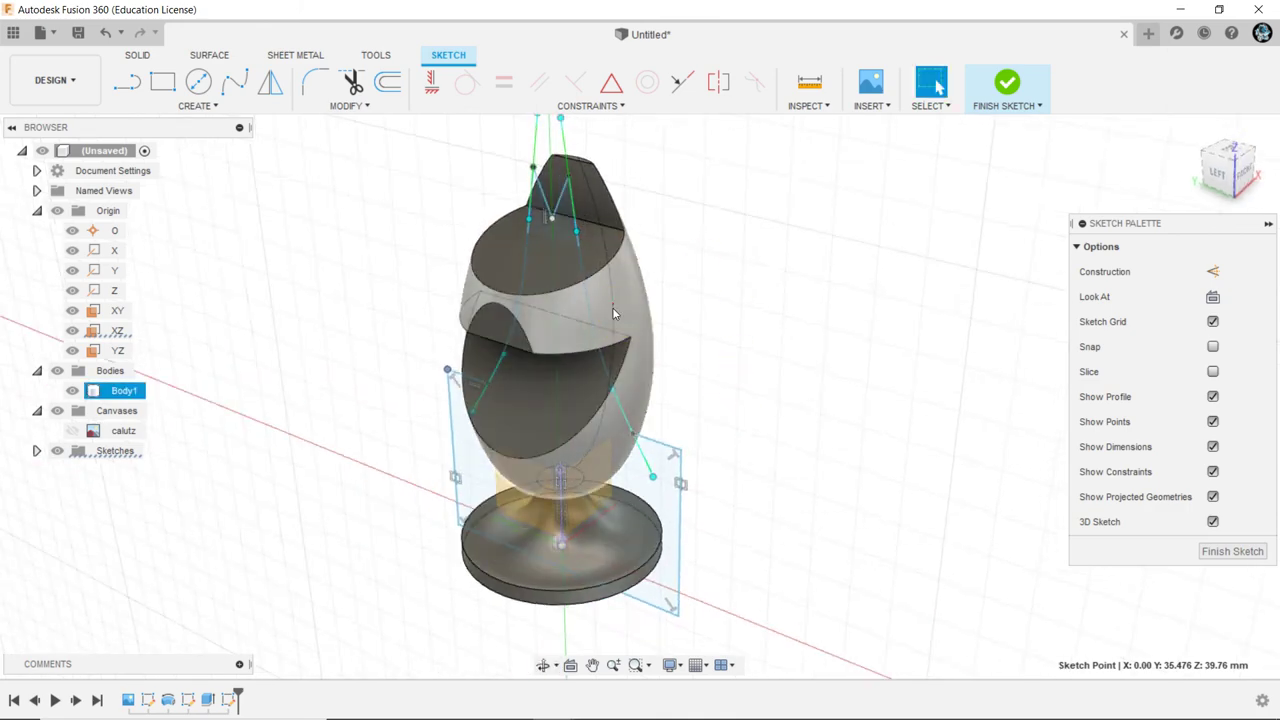
pyautogui.click(810, 316)
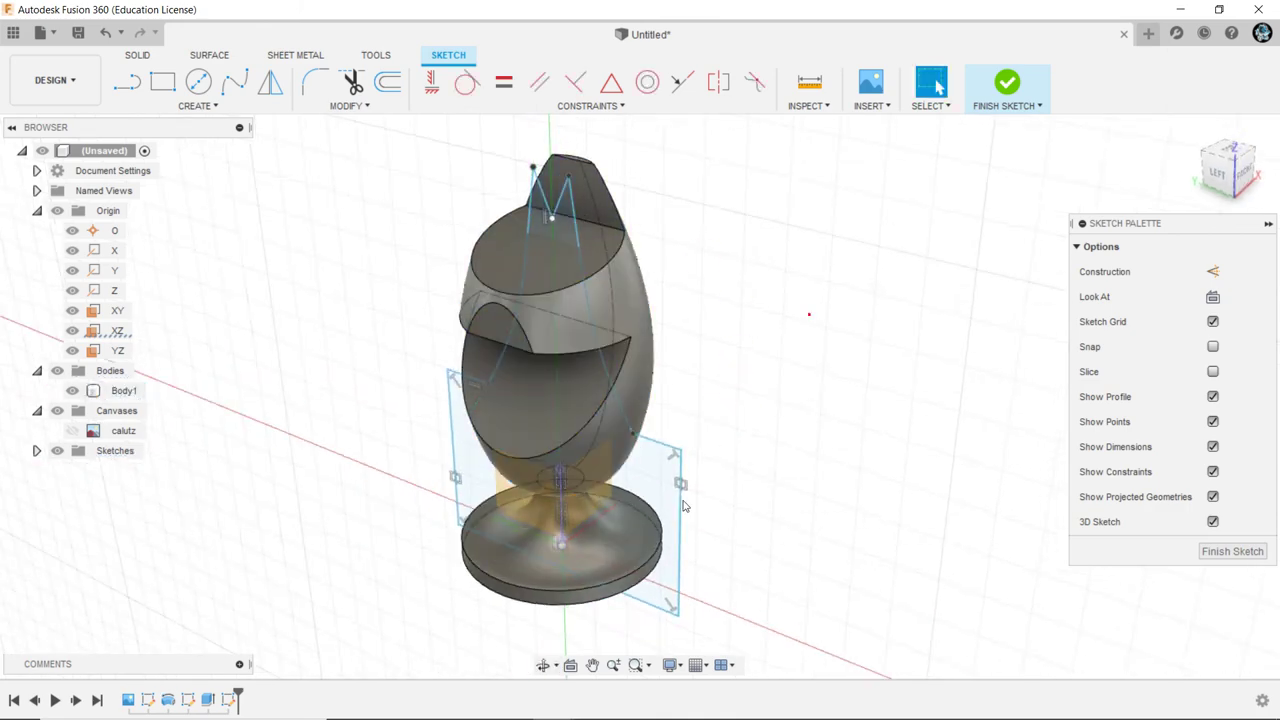
pyautogui.click(993, 115)
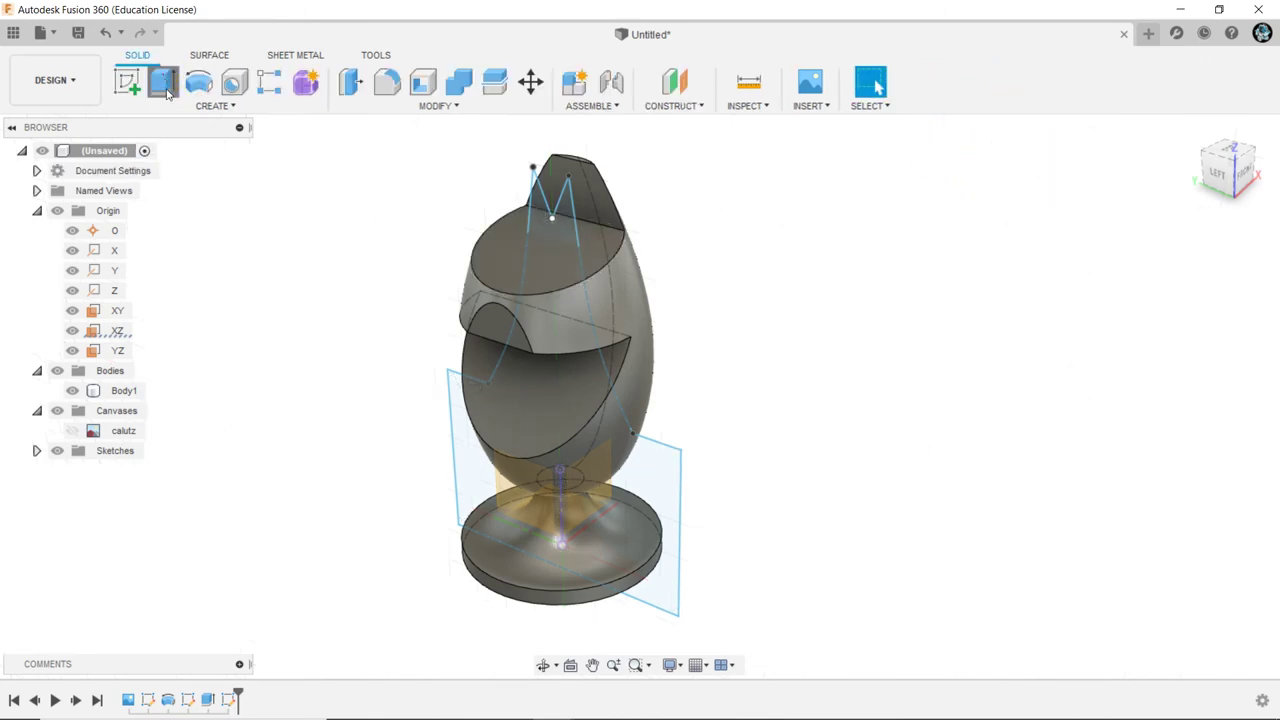
pyautogui.click(163, 84)
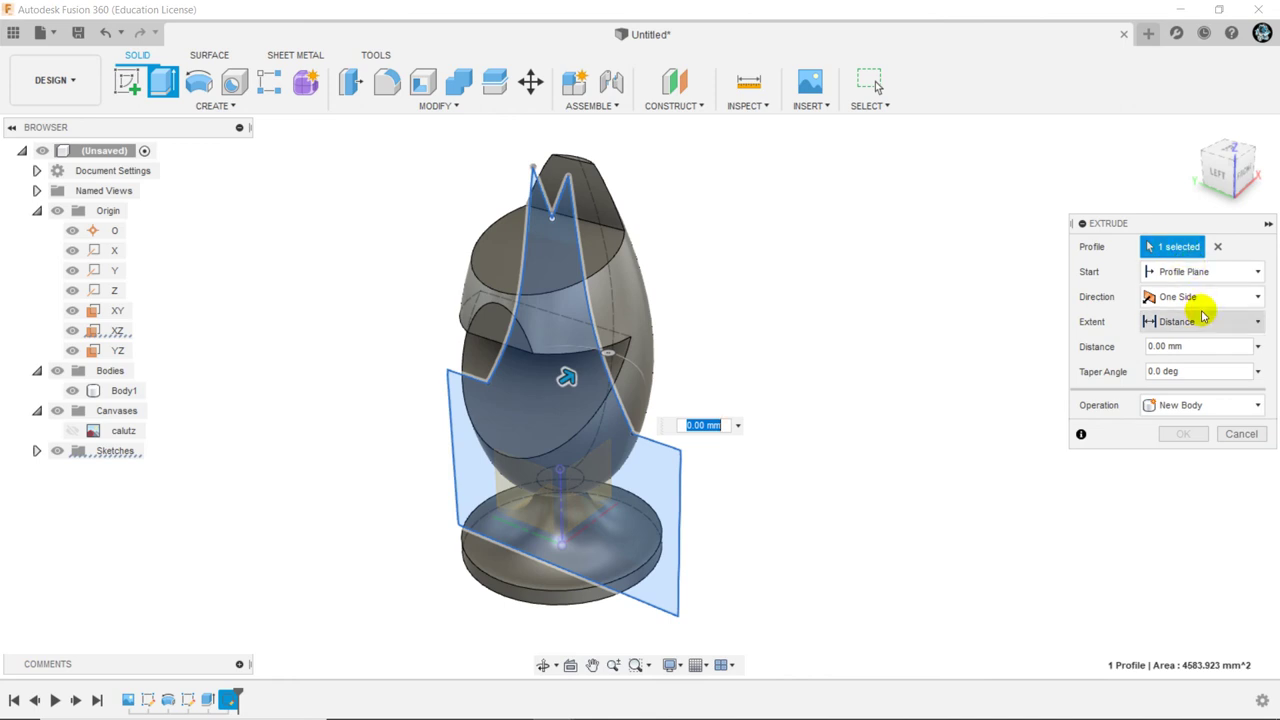
pyautogui.click(1204, 297)
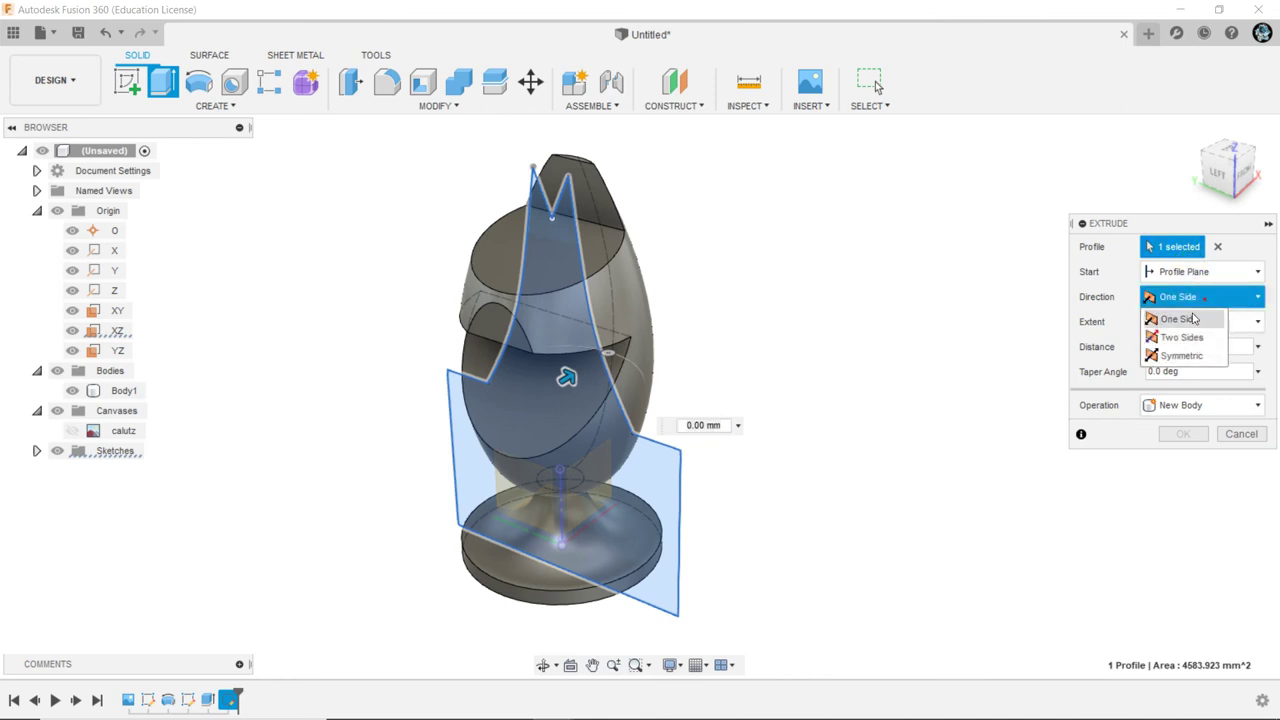
pyautogui.click(1178, 356)
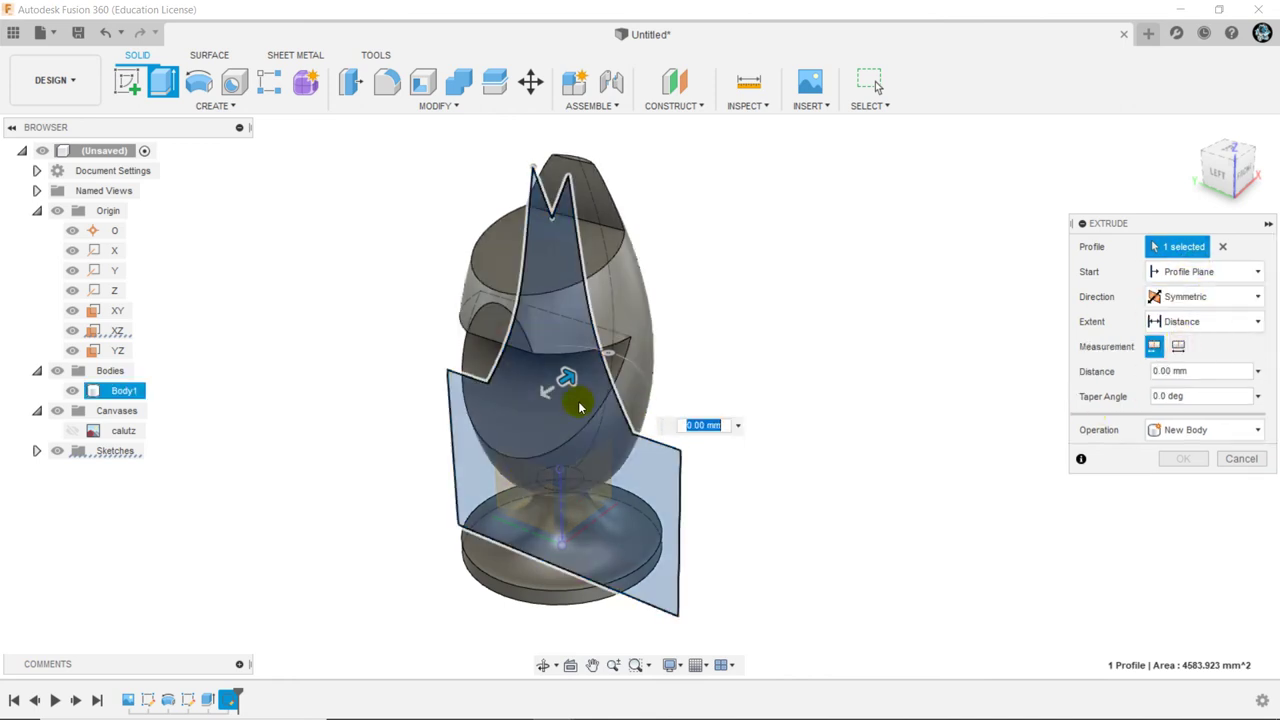
# Extrude the profile to 48.538 mm with the Intersect operation to carve the knight head
pyautogui.moveTo(633, 343)
pyautogui.mouseDown()
pyautogui.moveTo(737, 277)
pyautogui.moveTo(683, 318)
pyautogui.mouseUp()
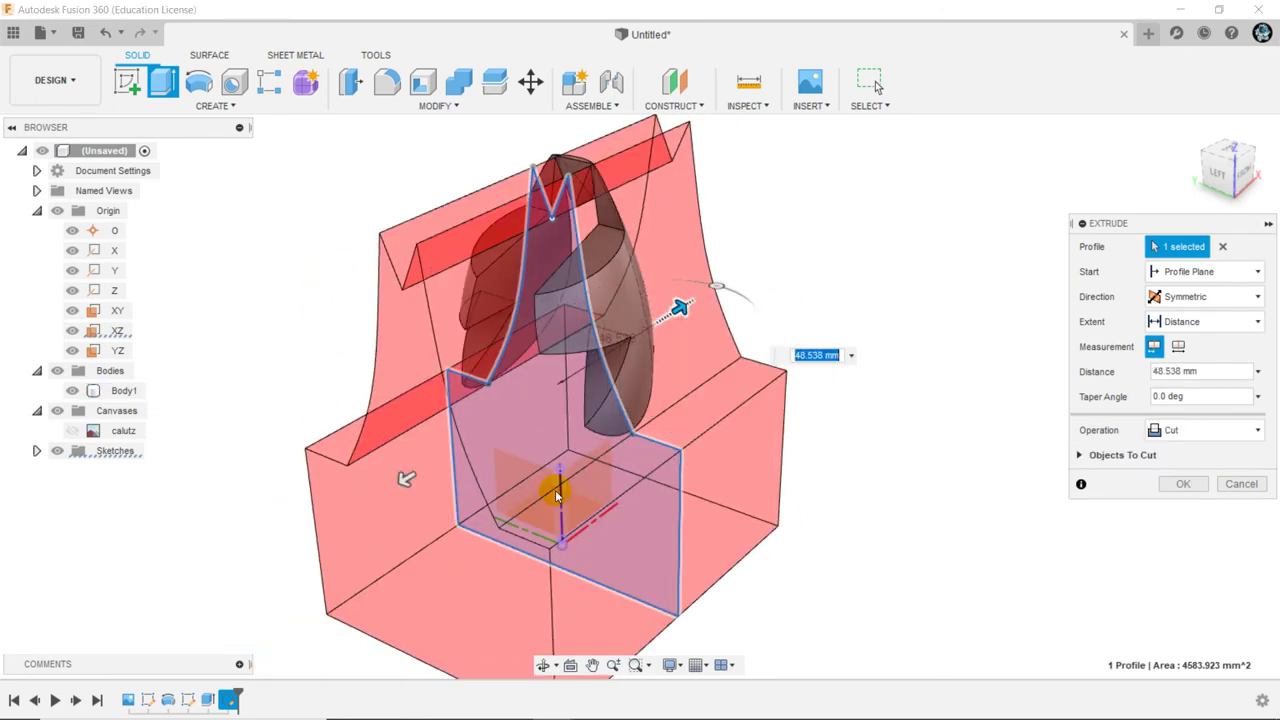
pyautogui.moveTo(557, 489)
pyautogui.keyDown('shift'); pyautogui.mouseDown(button='middle')
pyautogui.moveTo(617, 451)
pyautogui.moveTo(640, 455)
pyautogui.moveTo(580, 471)
pyautogui.moveTo(517, 409)
pyautogui.mouseUp(button='middle'); pyautogui.keyUp('shift')
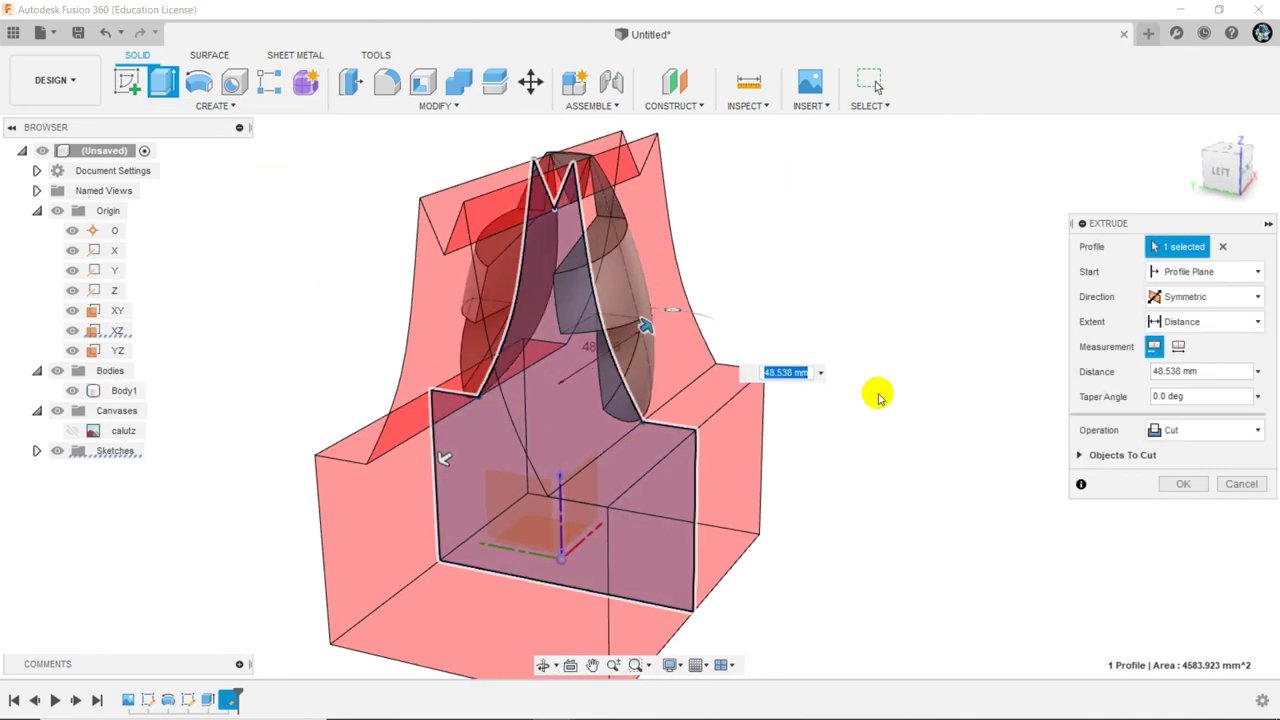
pyautogui.click(1218, 431)
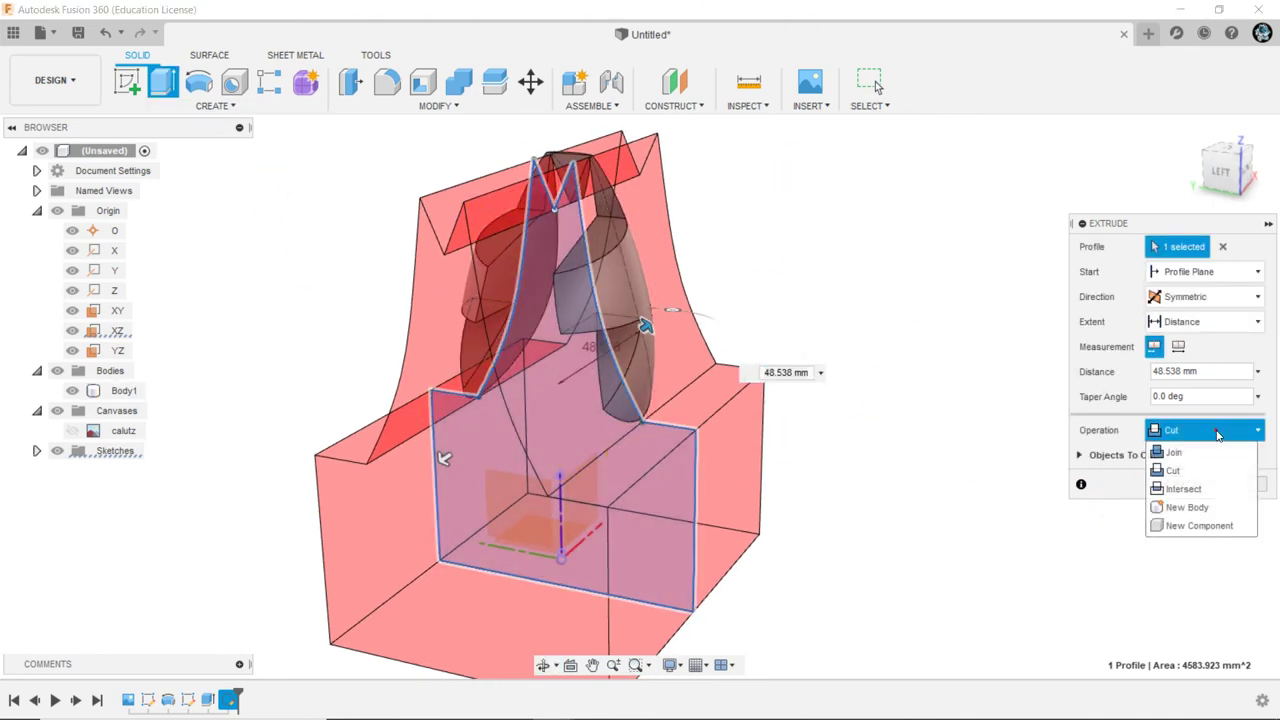
pyautogui.click(1182, 490)
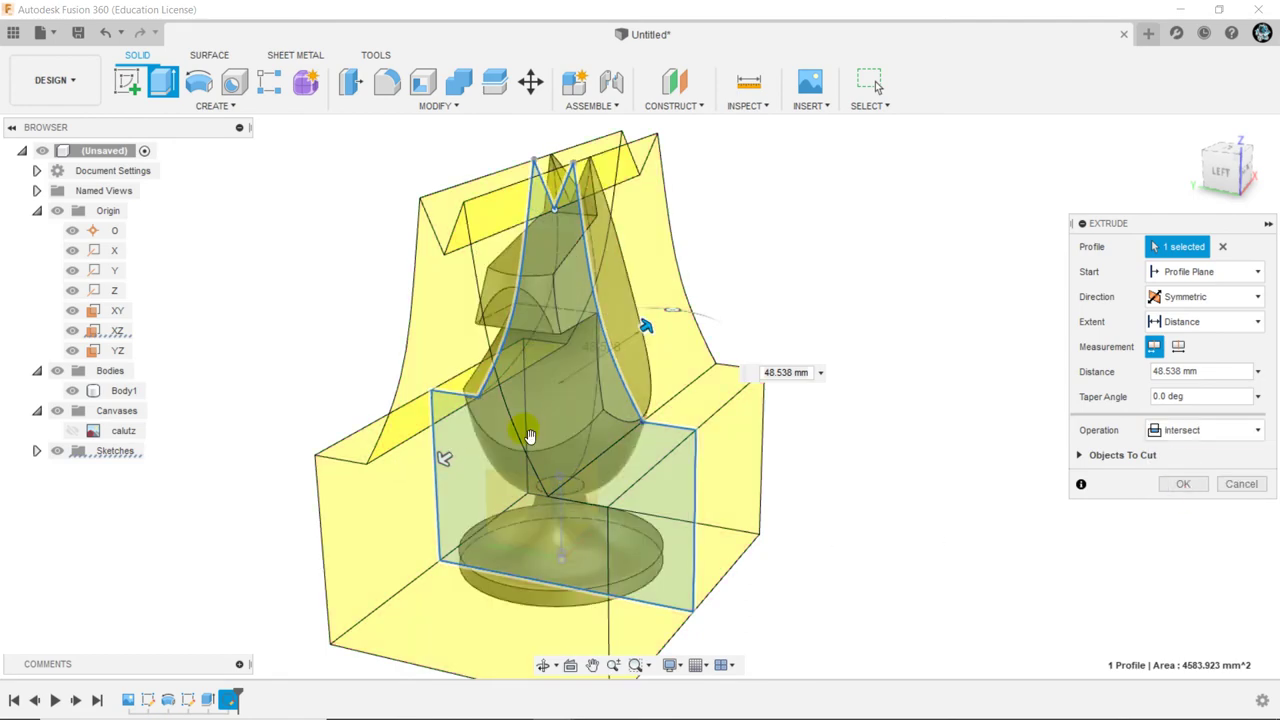
pyautogui.moveTo(523, 434)
pyautogui.keyDown('shift'); pyautogui.mouseDown(button='middle')
pyautogui.moveTo(669, 431)
pyautogui.moveTo(520, 423)
pyautogui.mouseUp(button='middle'); pyautogui.keyUp('shift')
pyautogui.click(1183, 483)
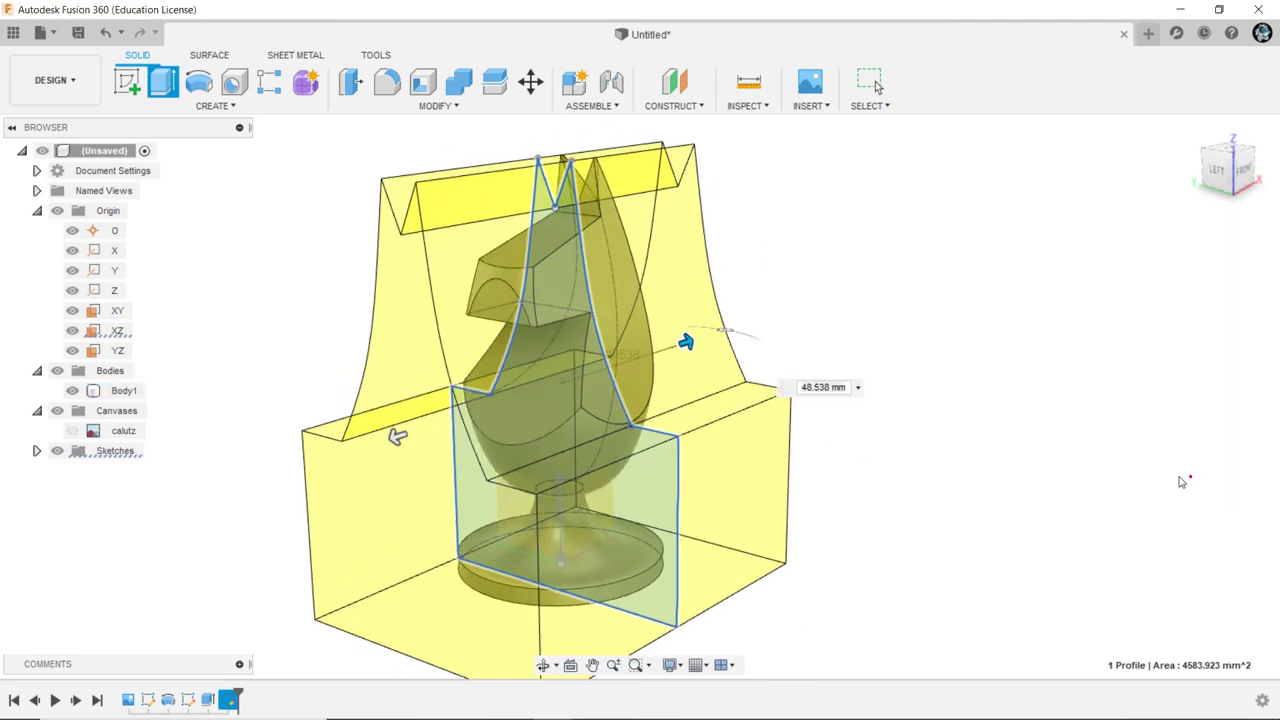
pyautogui.moveTo(497, 286)
pyautogui.mouseDown(button='middle')
pyautogui.moveTo(615, 325)
pyautogui.moveTo(583, 400)
pyautogui.moveTo(686, 374)
pyautogui.moveTo(551, 409)
pyautogui.moveTo(586, 466)
pyautogui.moveTo(637, 391)
pyautogui.moveTo(664, 390)
pyautogui.moveTo(597, 394)
pyautogui.moveTo(663, 429)
pyautogui.moveTo(632, 428)
pyautogui.moveTo(457, 383)
pyautogui.moveTo(586, 423)
pyautogui.moveTo(607, 460)
pyautogui.moveTo(623, 417)
pyautogui.moveTo(651, 409)
pyautogui.moveTo(560, 406)
pyautogui.mouseUp(button='middle')
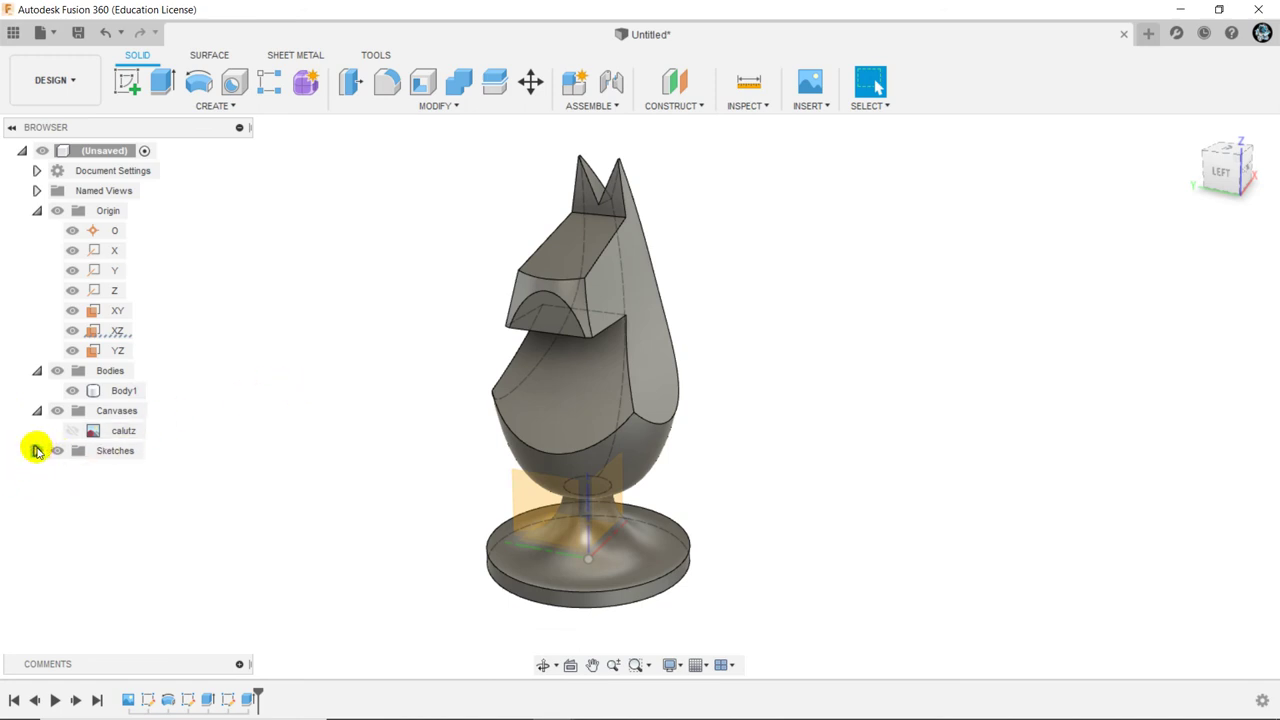
# Expand Sketches and turn on visibility for Sketch1, Sketch2 and Sketch3
pyautogui.click(36, 451)
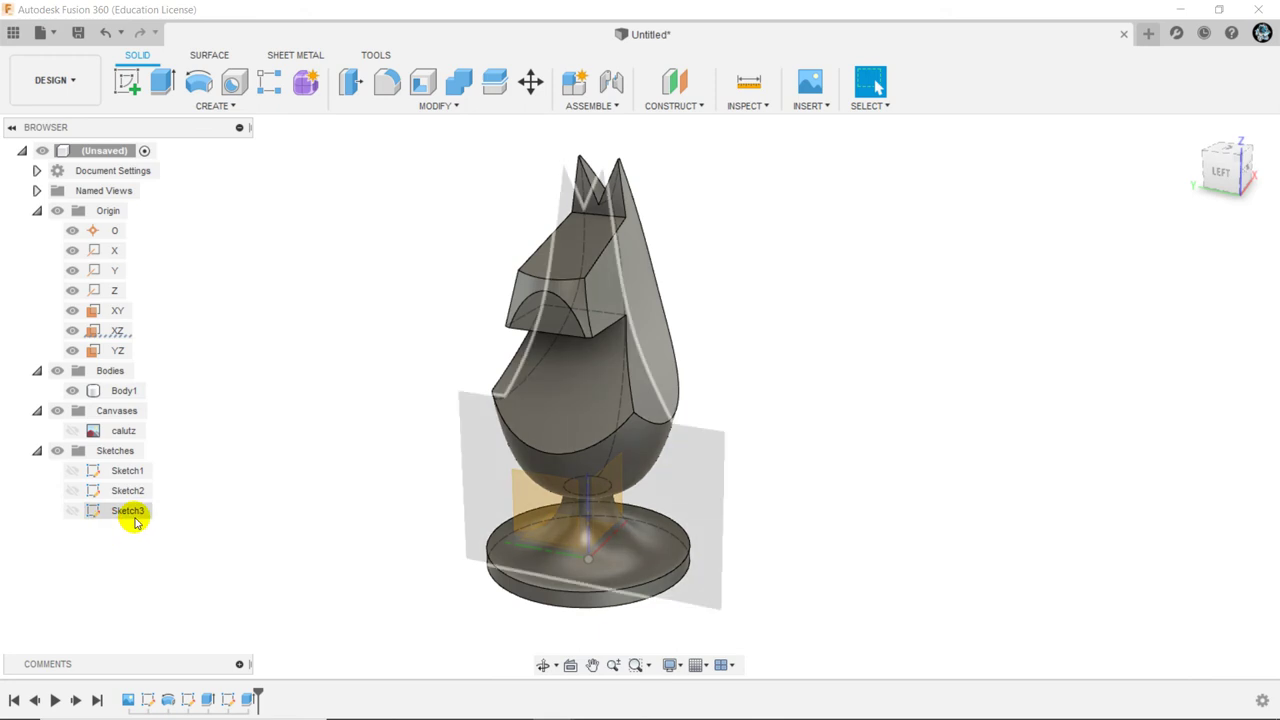
pyautogui.click(72, 470)
pyautogui.click(72, 490)
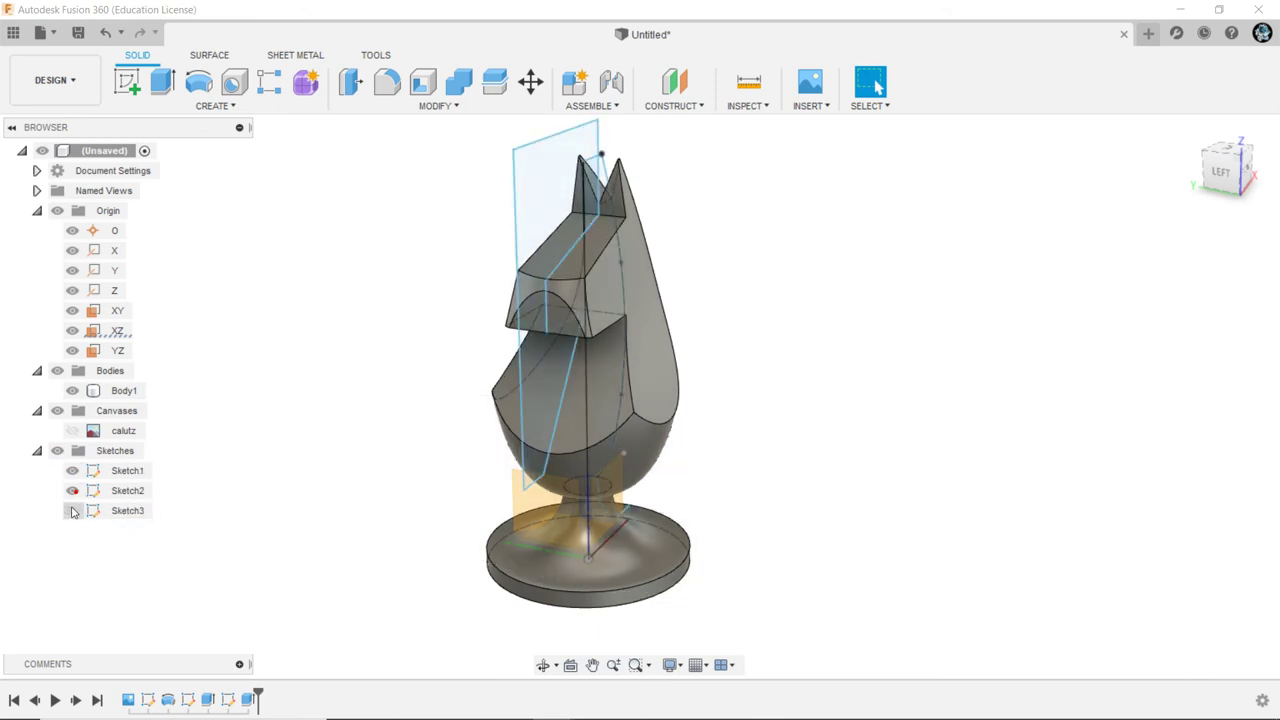
pyautogui.click(72, 510)
pyautogui.keyDown('shift'); pyautogui.moveTo(815, 568); pyautogui.dragTo(672, 430, button='middle'); pyautogui.keyUp('shift')
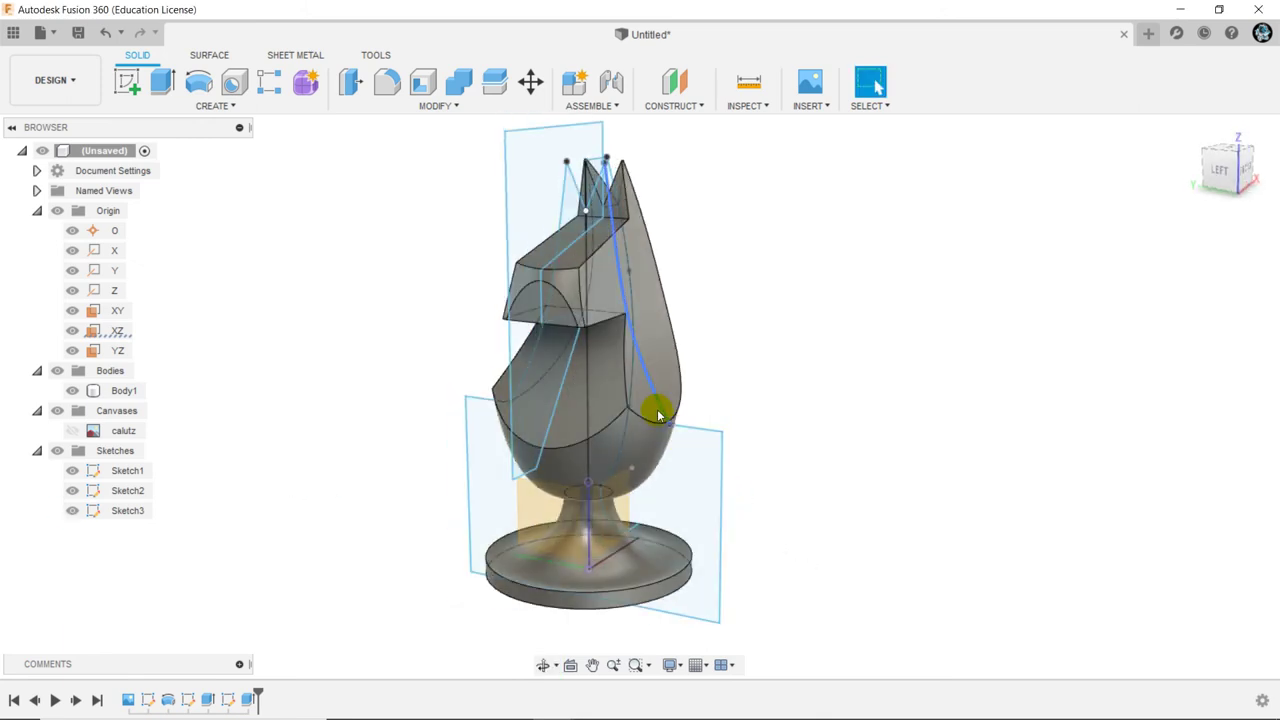
pyautogui.scroll(-2, 672, 430)
pyautogui.scroll(3, 675, 432)
pyautogui.scroll(2, 683, 436)
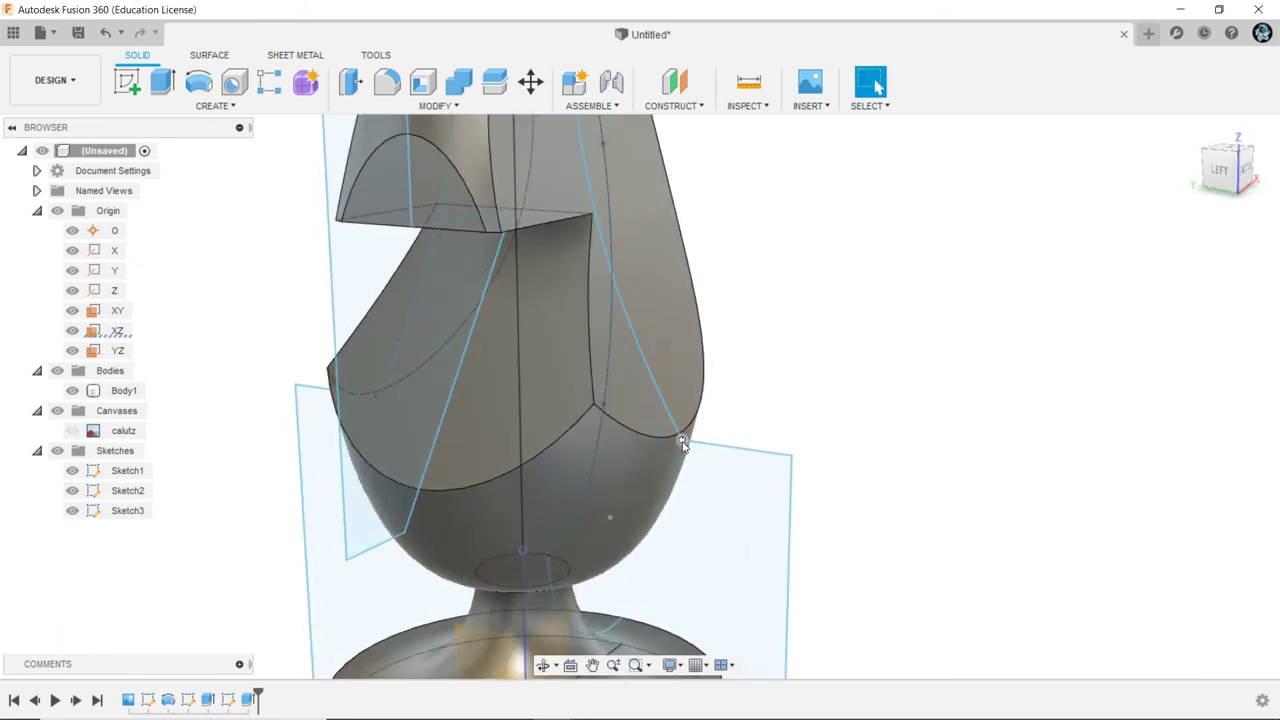
# Move a back-curve point of the Sketch1 profile to about X 19.735, Z 34.25 mm
pyautogui.moveTo(683, 444)
pyautogui.keyDown('shift'); pyautogui.mouseDown(button='middle')
pyautogui.moveTo(668, 467)
pyautogui.moveTo(673, 550)
pyautogui.mouseUp(button='middle'); pyautogui.keyUp('shift')
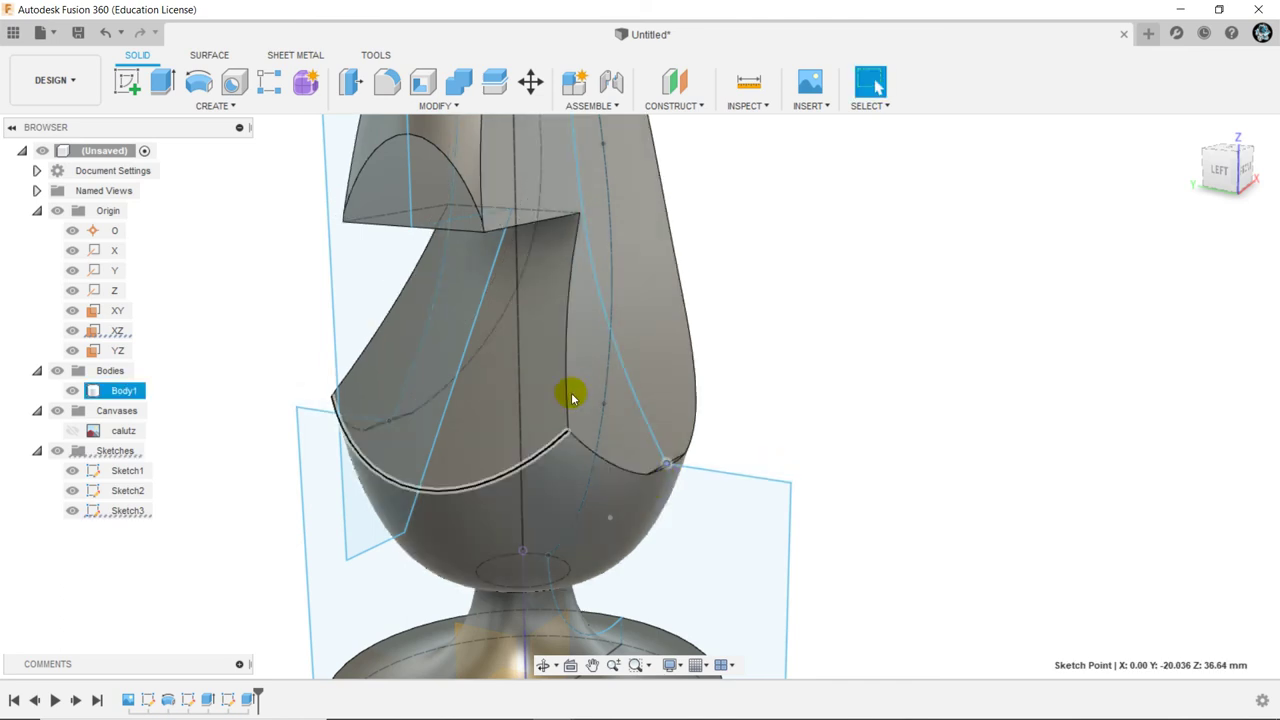
pyautogui.scroll(-1, 678, 483)
pyautogui.scroll(-2, 670, 473)
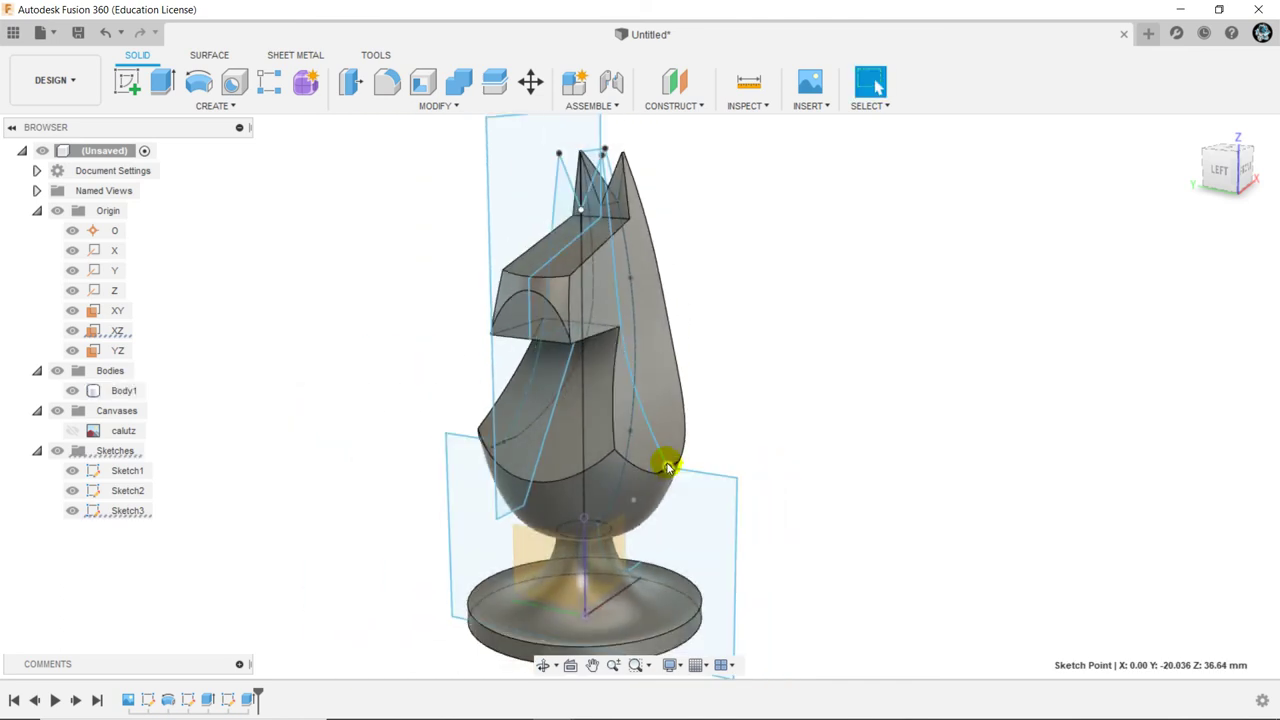
pyautogui.scroll(2, 666, 471)
pyautogui.scroll(2, 666, 471)
pyautogui.scroll(1, 666, 467)
pyautogui.scroll(1, 680, 480)
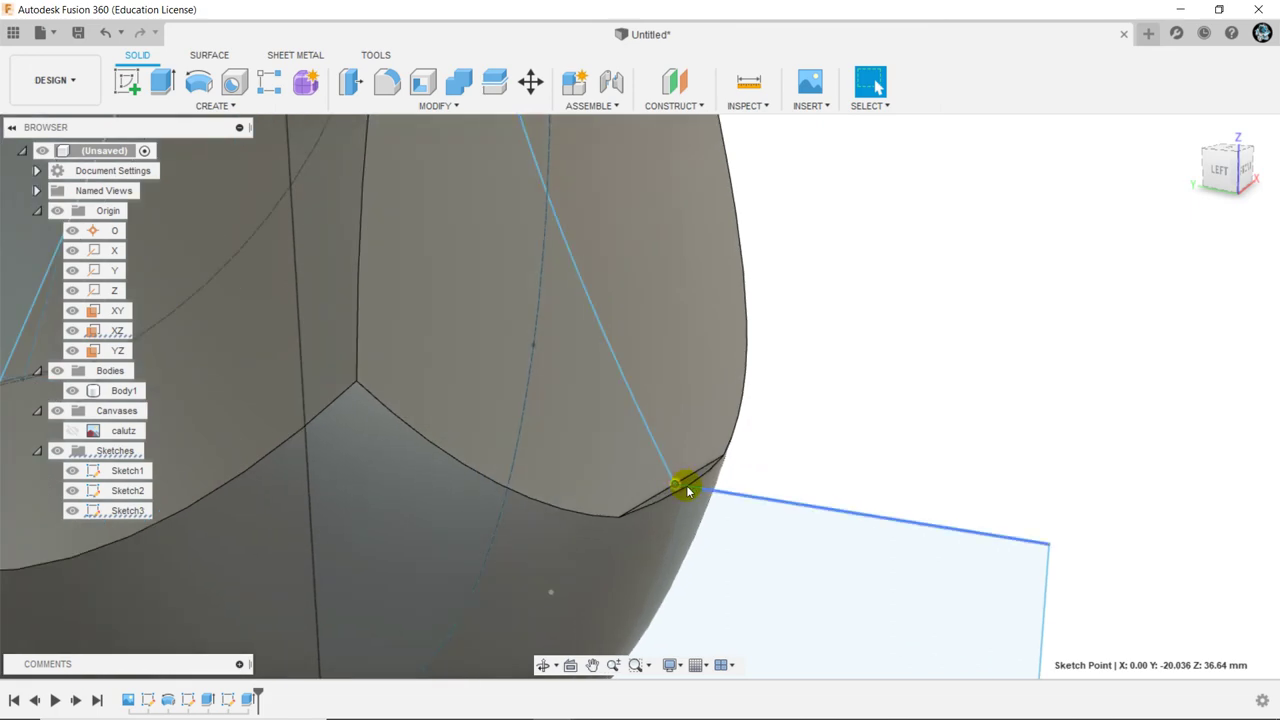
pyautogui.moveTo(675, 485)
pyautogui.keyDown('shift'); pyautogui.mouseDown(button='middle')
pyautogui.moveTo(733, 538)
pyautogui.moveTo(614, 506)
pyautogui.moveTo(466, 505)
pyautogui.moveTo(623, 491)
pyautogui.moveTo(537, 497)
pyautogui.moveTo(568, 518)
pyautogui.moveTo(586, 463)
pyautogui.moveTo(571, 409)
pyautogui.moveTo(563, 437)
pyautogui.moveTo(466, 429)
pyautogui.moveTo(536, 444)
pyautogui.mouseUp(button='middle'); pyautogui.keyUp('shift')
pyautogui.scroll(-3, 574, 512)
pyautogui.click(870, 82)
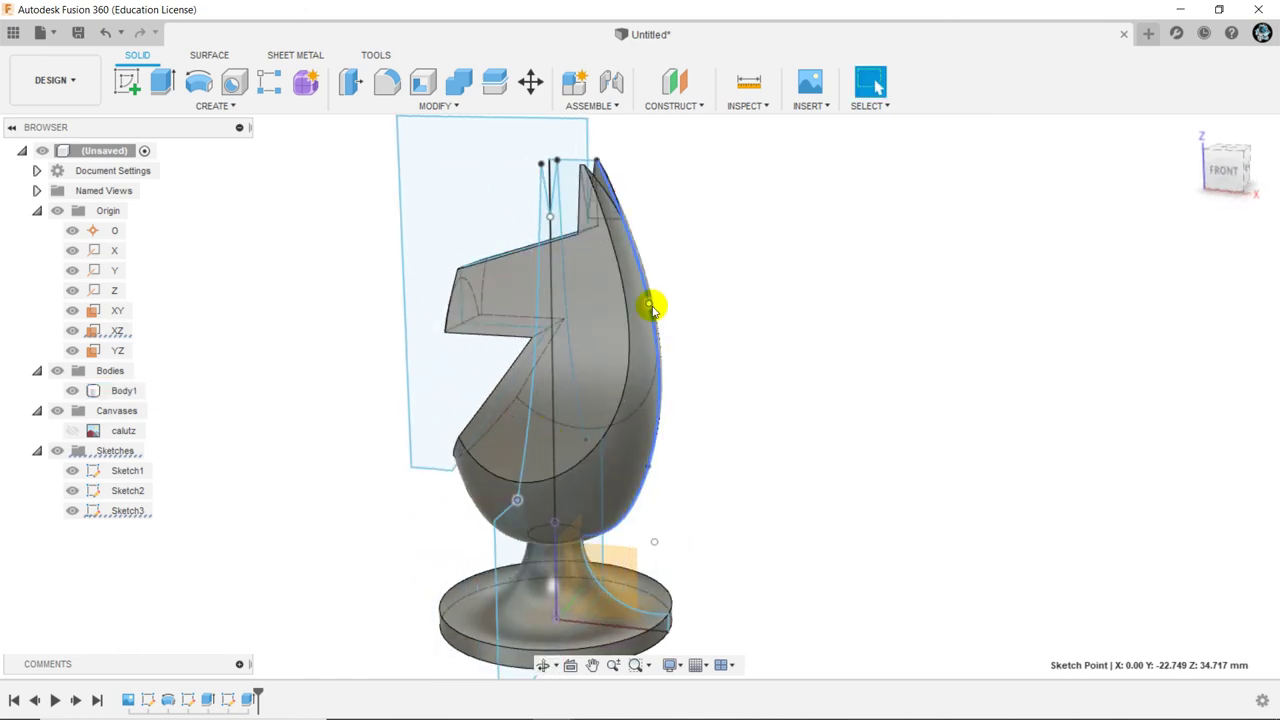
pyautogui.click(646, 310)
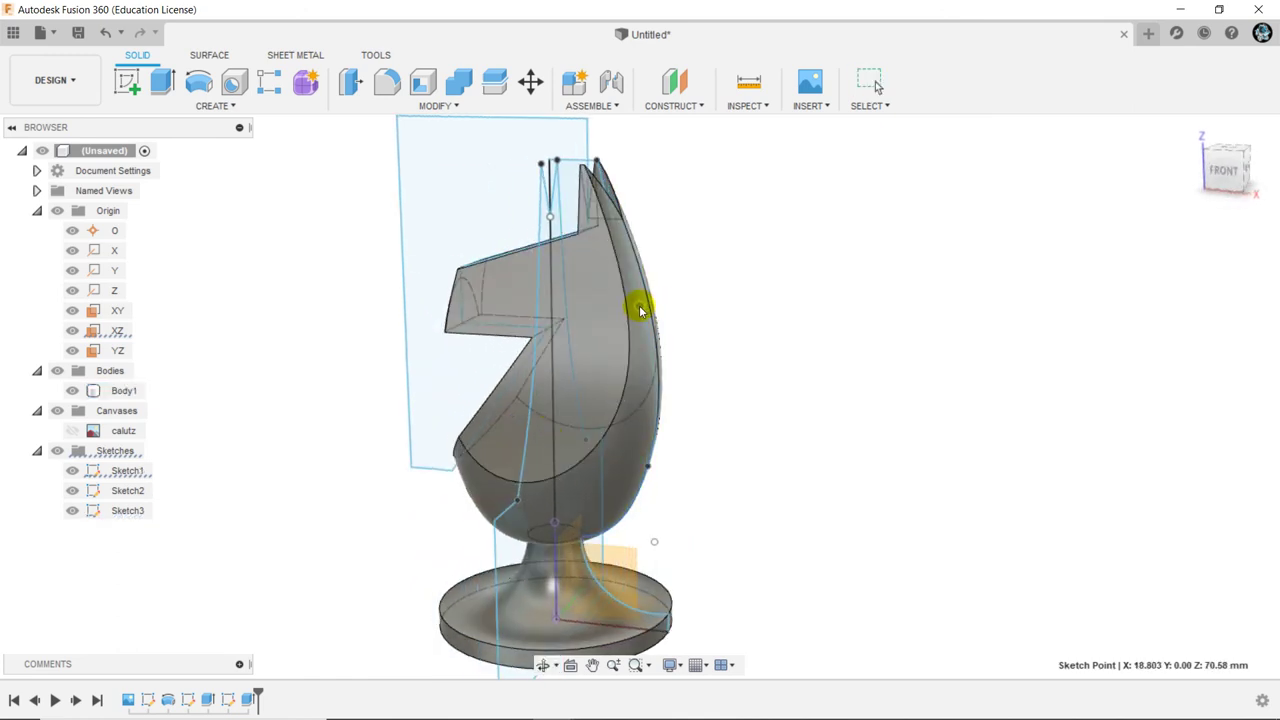
pyautogui.moveTo(641, 311)
pyautogui.mouseDown()
pyautogui.moveTo(643, 300)
pyautogui.moveTo(659, 489)
pyautogui.moveTo(646, 474)
pyautogui.moveTo(631, 522)
pyautogui.moveTo(620, 486)
pyautogui.moveTo(656, 484)
pyautogui.moveTo(645, 486)
pyautogui.mouseUp()
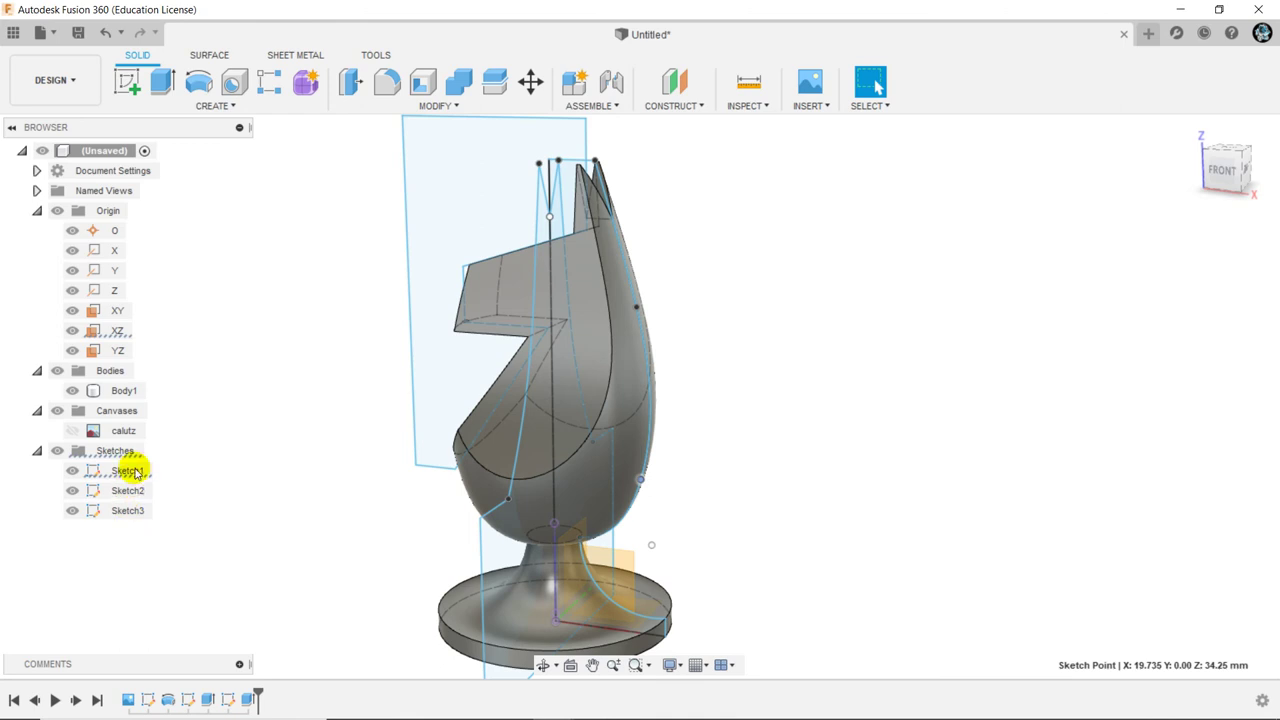
# Edit Sketch1, drag the spline's lowest fit point to reshape the base curve, and finish the sketch
pyautogui.click(135, 472)
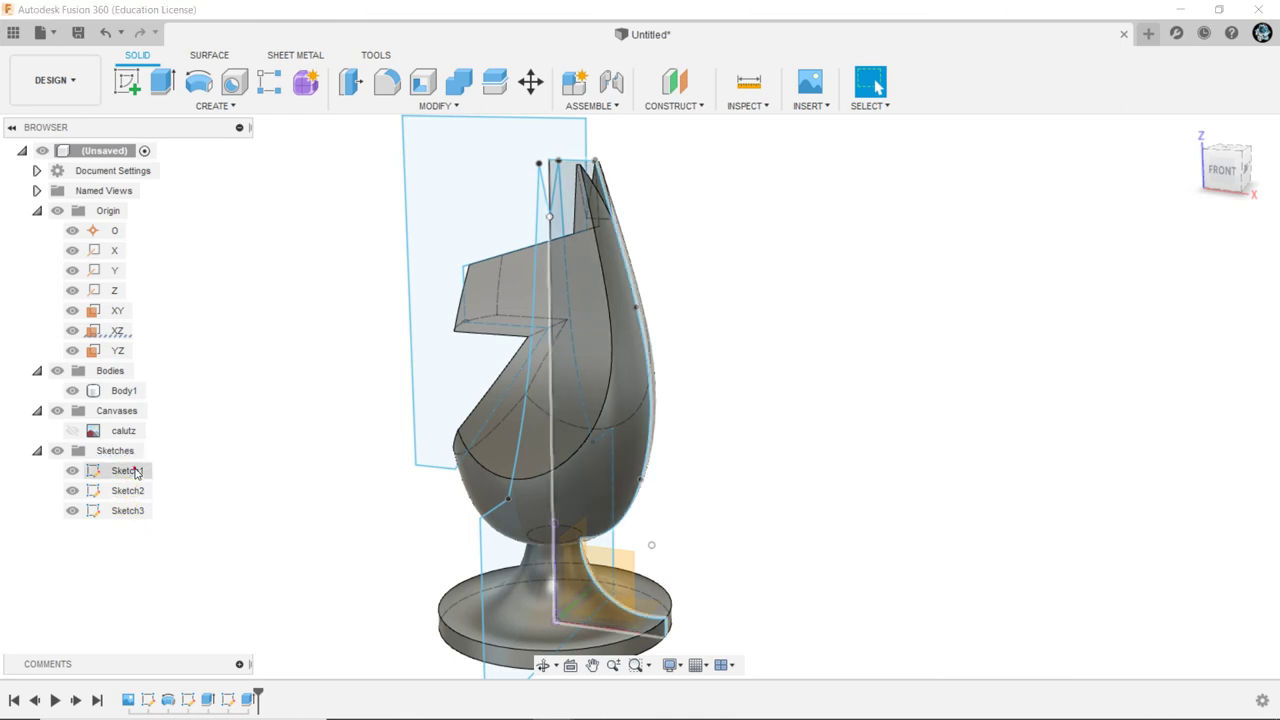
pyautogui.click(603, 522)
pyautogui.click(391, 521)
pyautogui.doubleClick(135, 472)
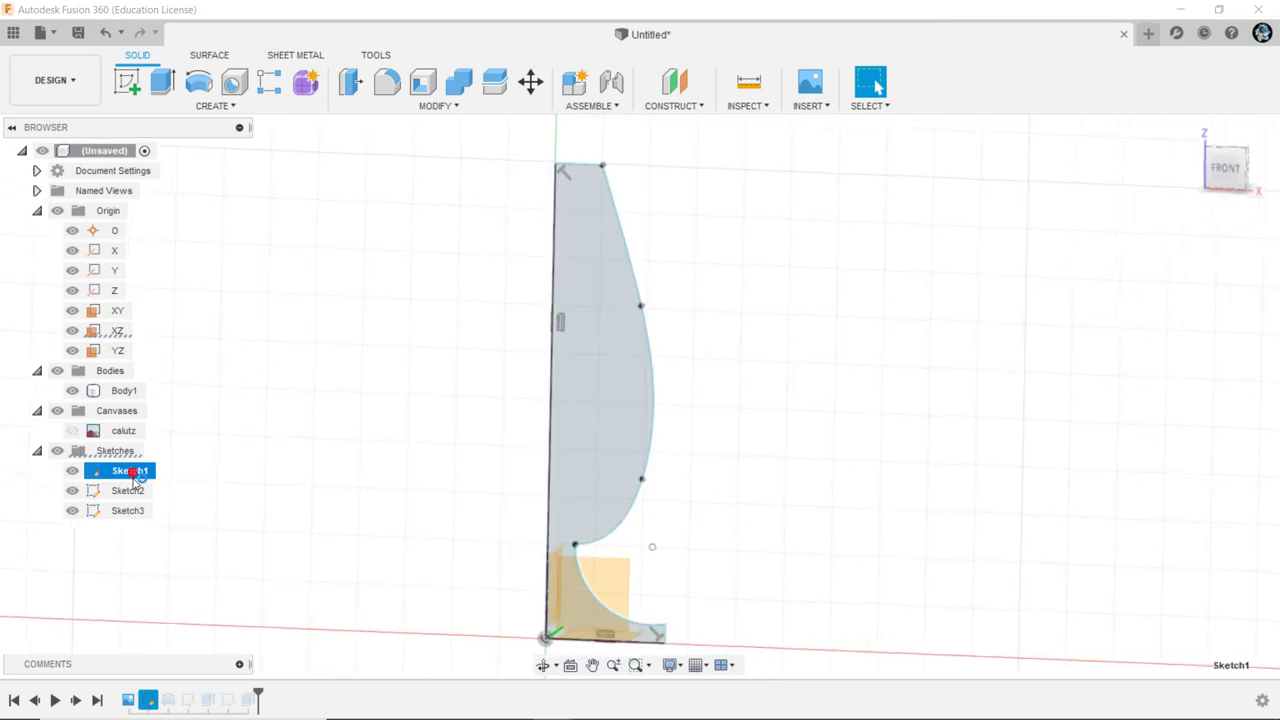
pyautogui.click(640, 514)
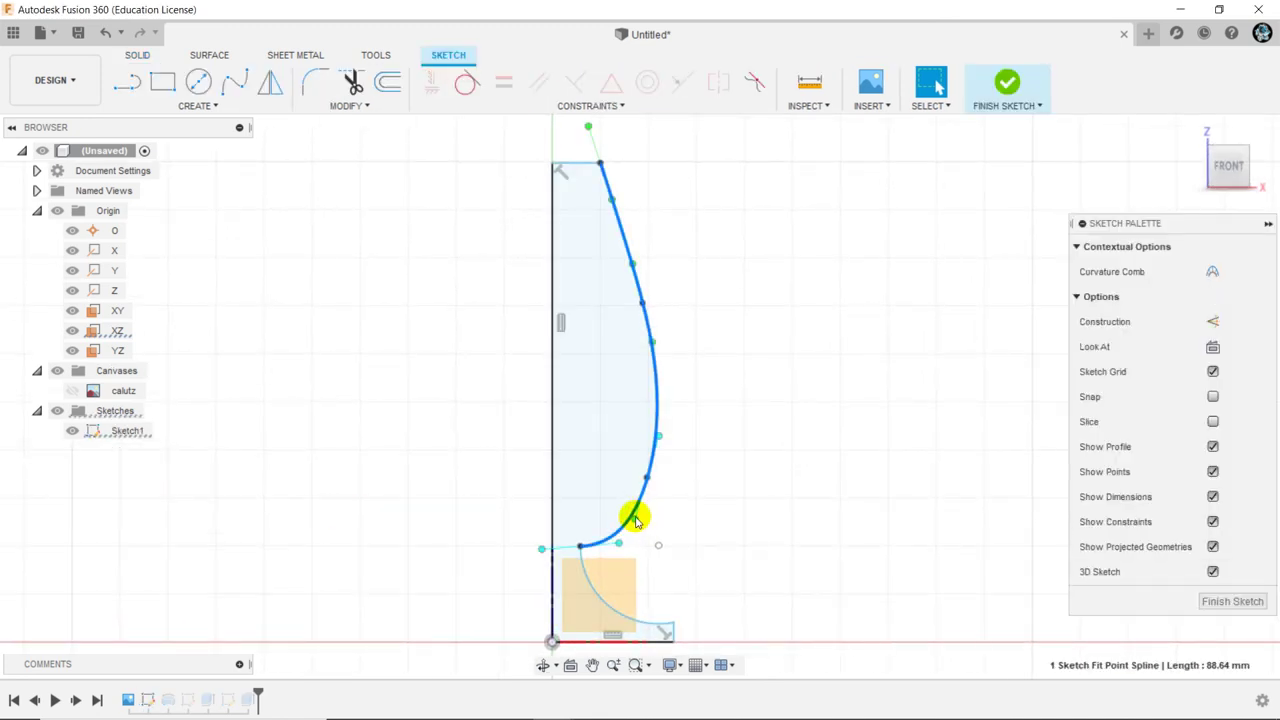
pyautogui.click(635, 520)
pyautogui.moveTo(633, 518); pyautogui.dragTo(640, 526)
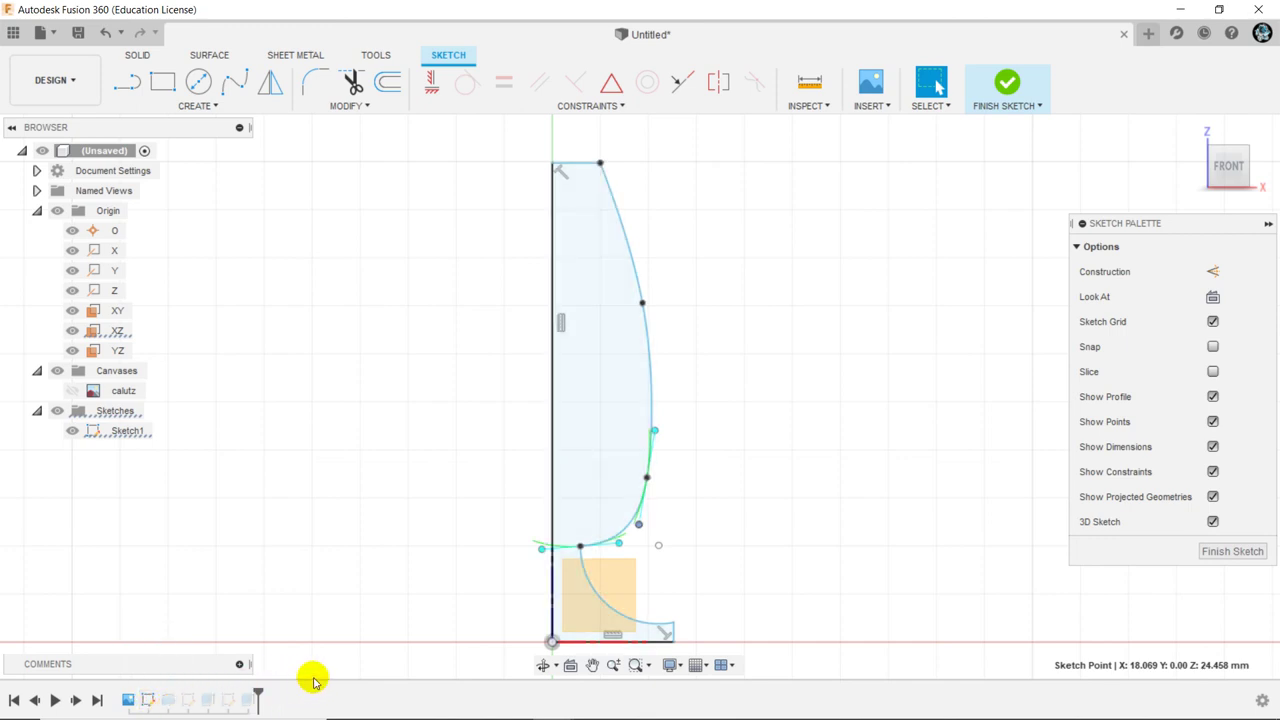
pyautogui.click(1009, 82)
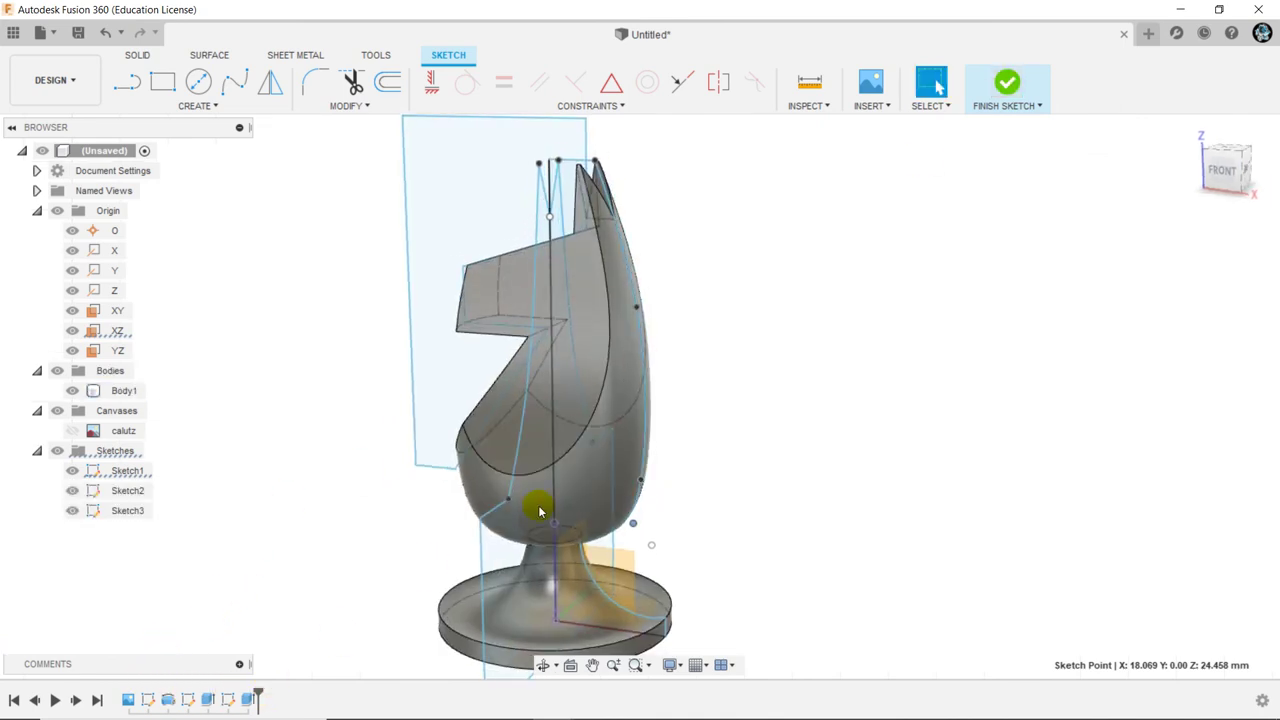
pyautogui.moveTo(534, 509)
pyautogui.keyDown('shift'); pyautogui.mouseDown(button='middle')
pyautogui.moveTo(597, 514)
pyautogui.moveTo(655, 487)
pyautogui.moveTo(563, 494)
pyautogui.mouseUp(button='middle'); pyautogui.keyUp('shift')
pyautogui.click(638, 312)
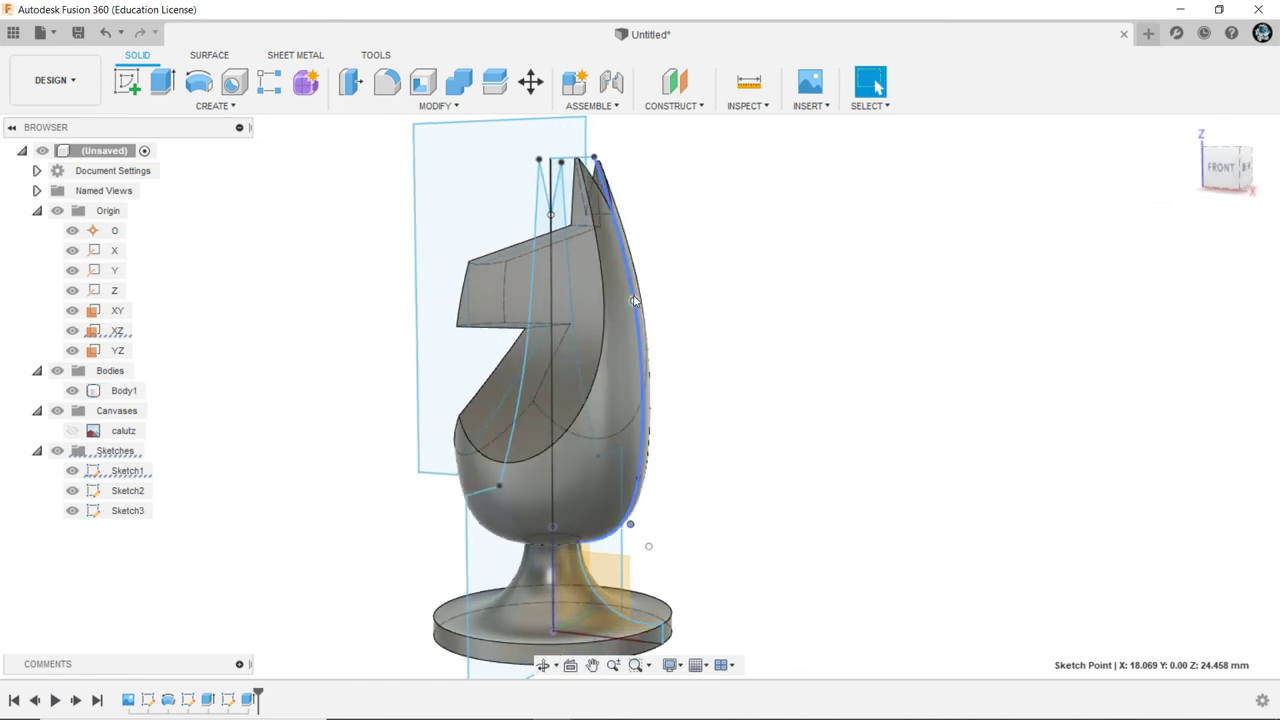
pyautogui.click(606, 380)
pyautogui.moveTo(566, 463)
pyautogui.keyDown('shift'); pyautogui.mouseDown(button='middle')
pyautogui.moveTo(591, 491)
pyautogui.moveTo(591, 480)
pyautogui.moveTo(581, 489)
pyautogui.mouseUp(button='middle'); pyautogui.keyUp('shift')
pyautogui.click(634, 299)
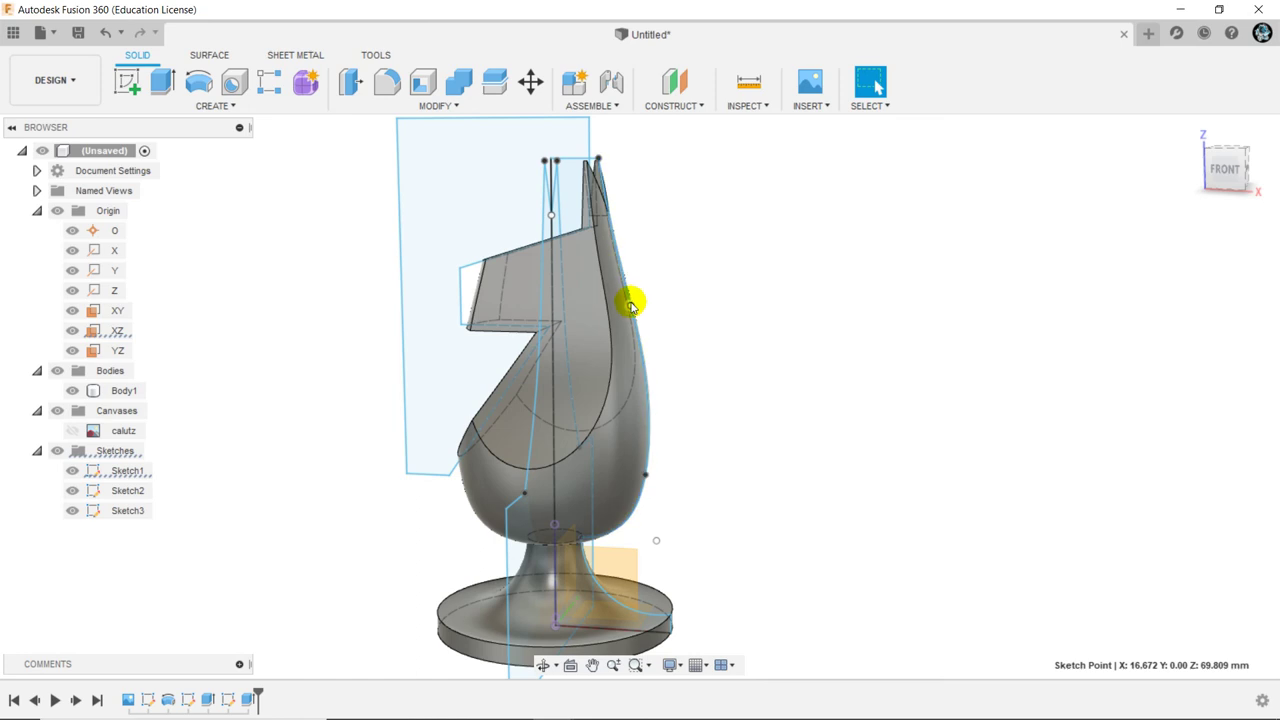
pyautogui.click(514, 423)
pyautogui.moveTo(514, 423)
pyautogui.keyDown('shift'); pyautogui.mouseDown(button='middle')
pyautogui.moveTo(580, 423)
pyautogui.moveTo(479, 292)
pyautogui.mouseUp(button='middle'); pyautogui.keyUp('shift')
pyautogui.scroll(3, 470, 280)
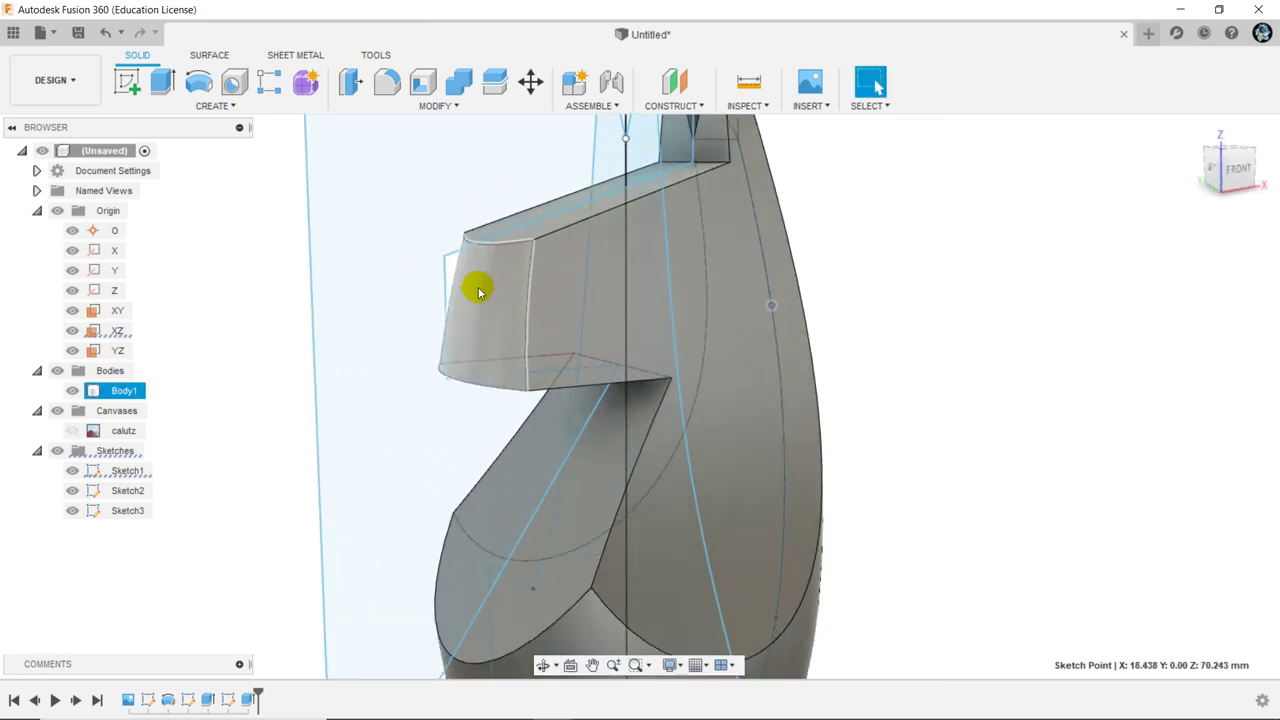
pyautogui.scroll(2, 450, 262)
pyautogui.click(445, 256)
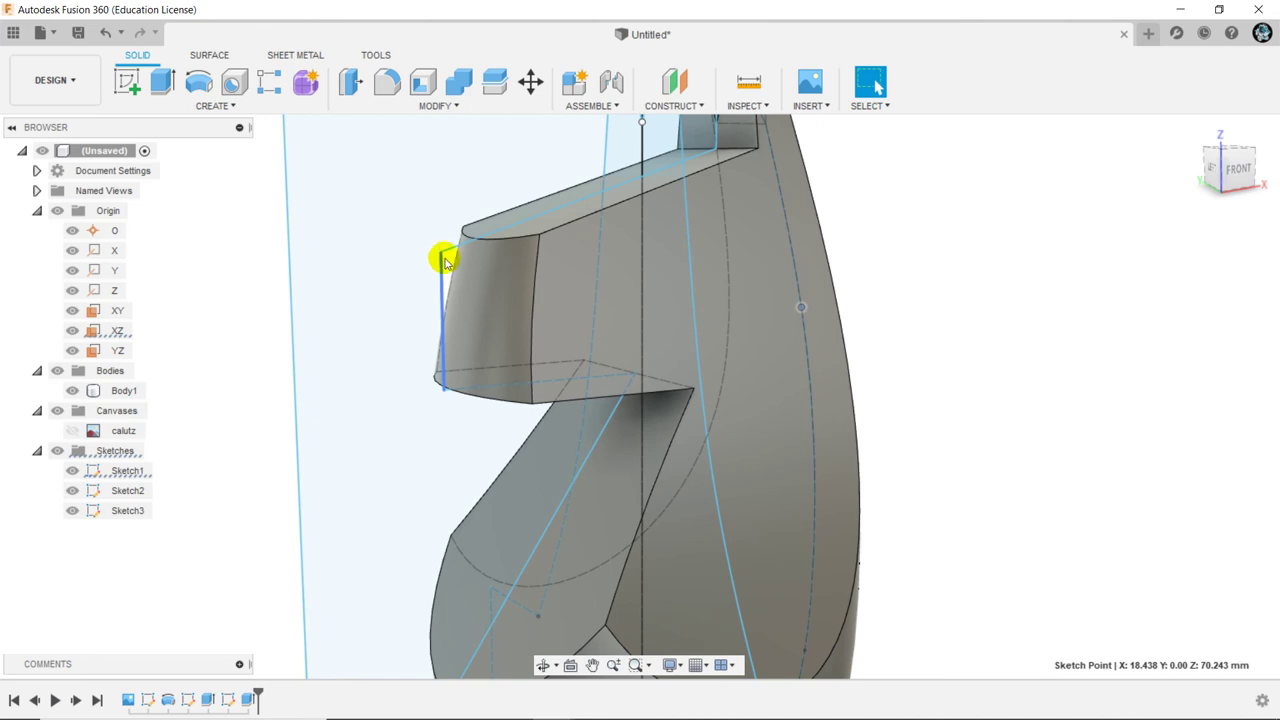
pyautogui.click(439, 253)
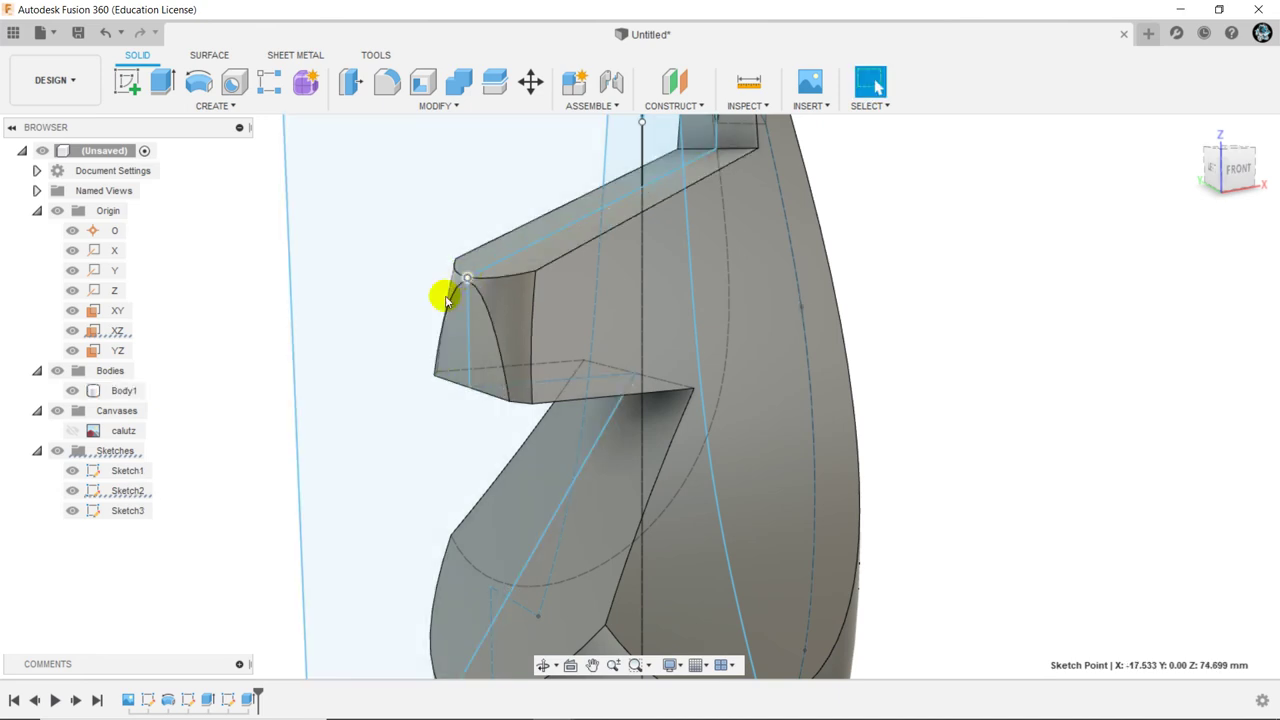
pyautogui.moveTo(443, 291)
pyautogui.keyDown('shift'); pyautogui.mouseDown(button='middle')
pyautogui.moveTo(375, 443)
pyautogui.moveTo(572, 416)
pyautogui.mouseUp(button='middle'); pyautogui.keyUp('shift')
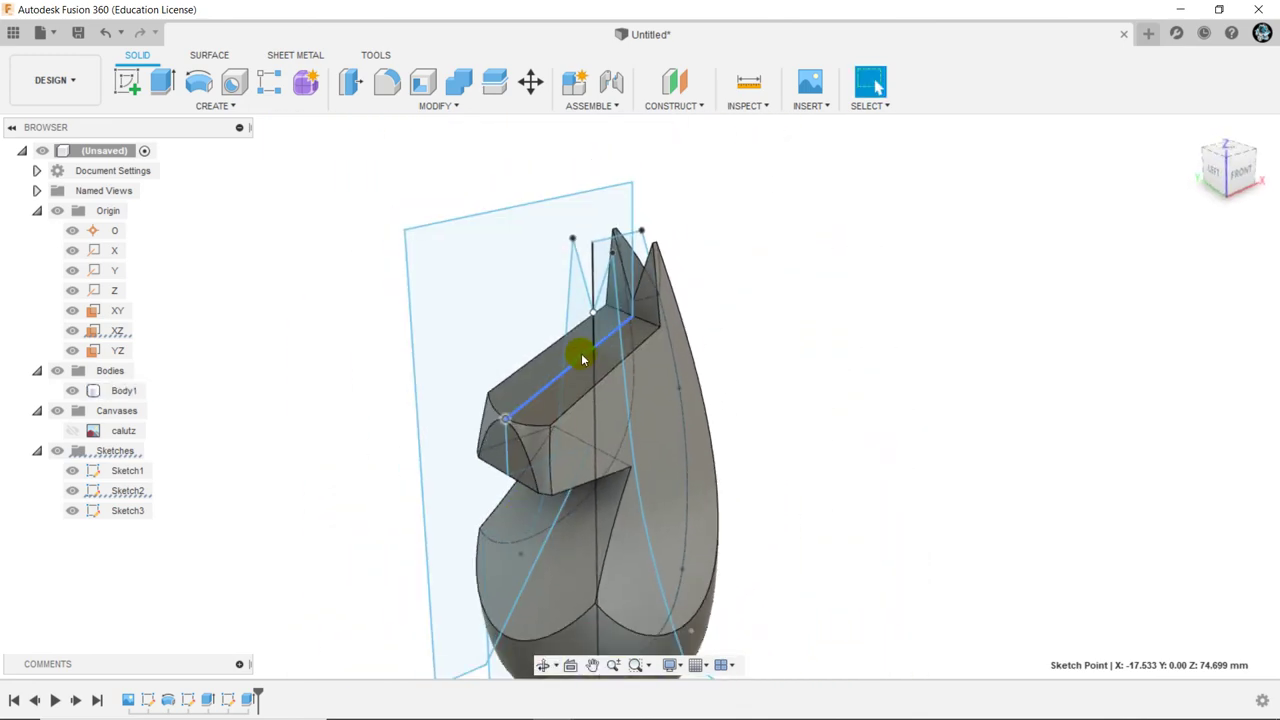
pyautogui.keyDown('shift'); pyautogui.moveTo(573, 457); pyautogui.dragTo(587, 516, button='middle'); pyautogui.keyUp('shift')
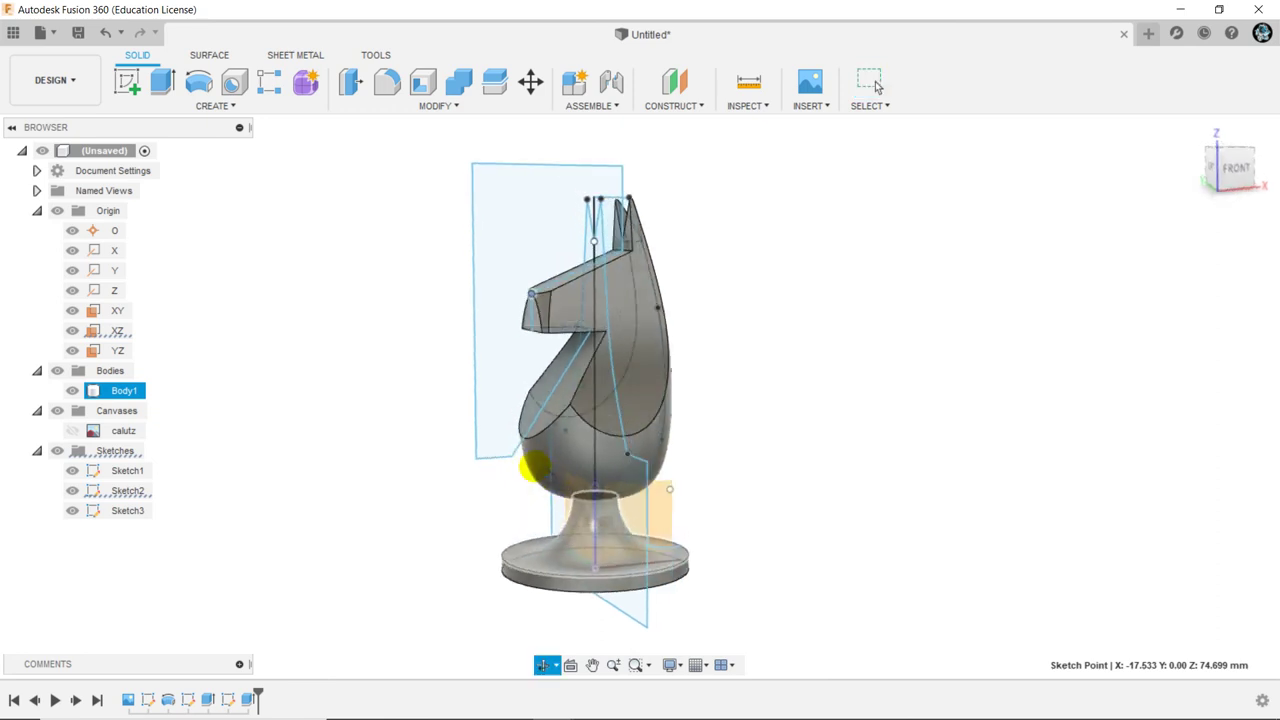
pyautogui.click(754, 429)
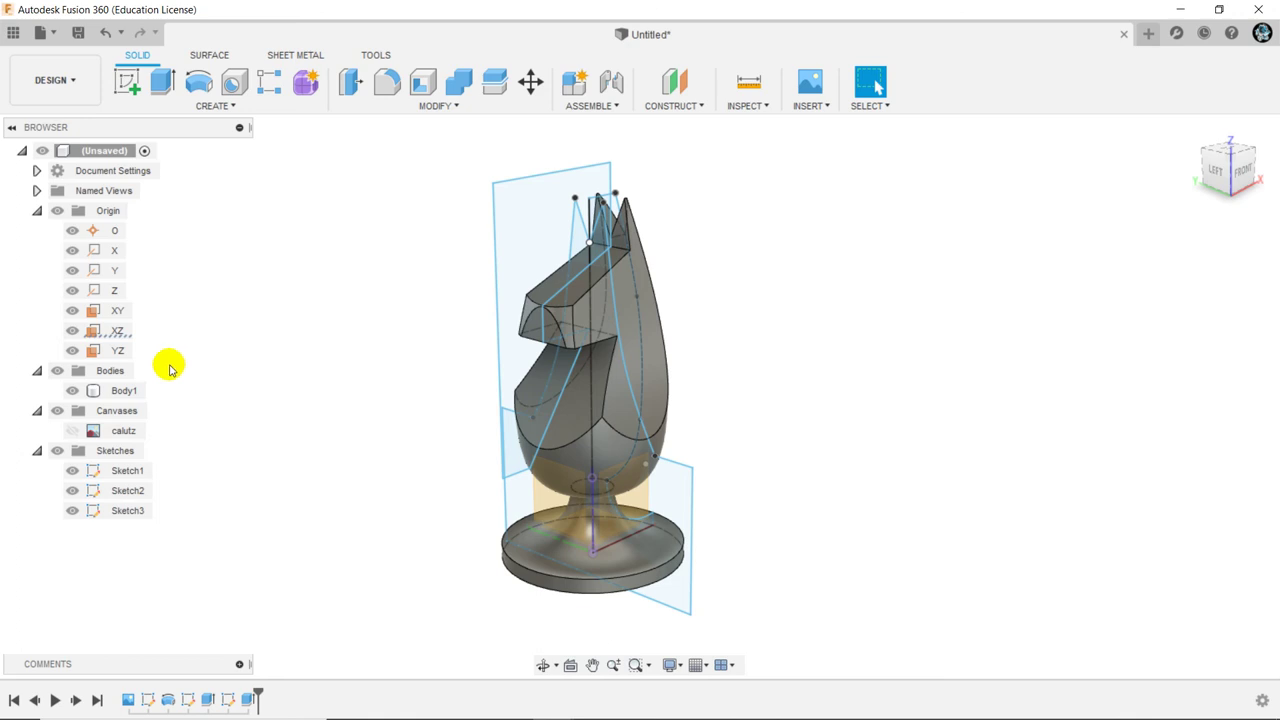
# Zoom in on the ear notch and pull the V's bottom point lower
pyautogui.scroll(-2, 551, 434)
pyautogui.scroll(4, 549, 348)
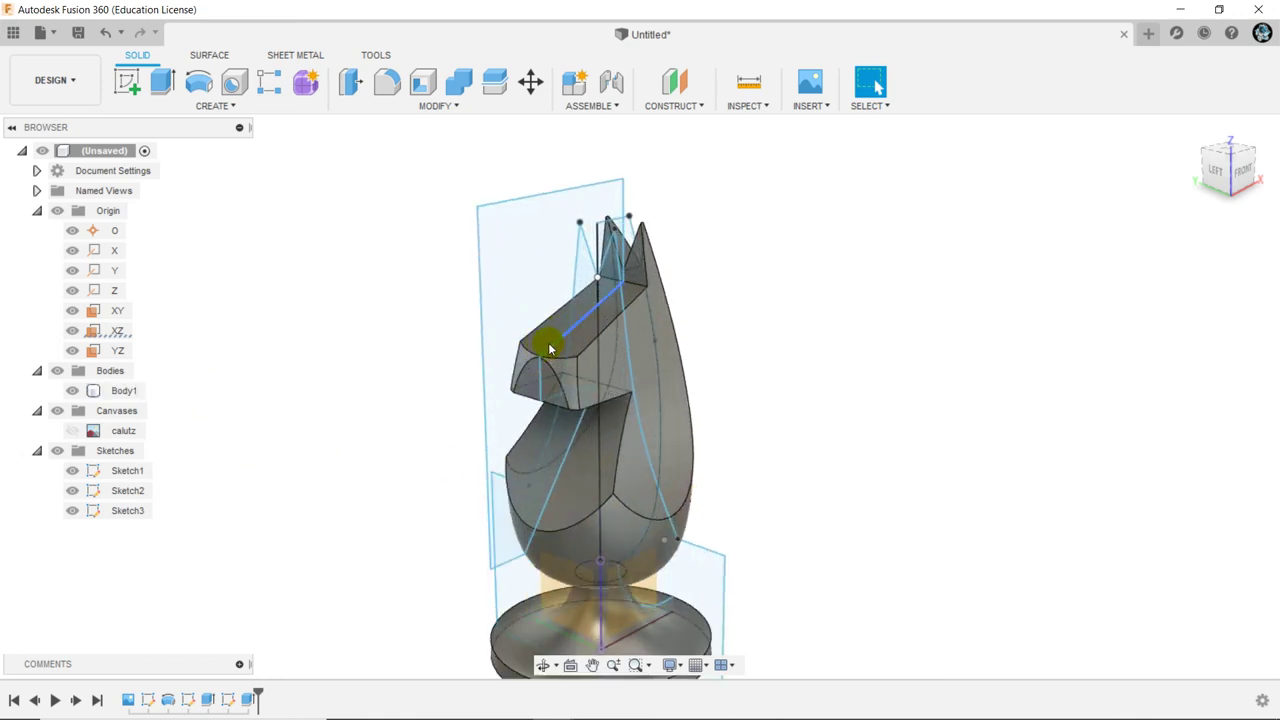
pyautogui.click(549, 348)
pyautogui.scroll(2, 637, 345)
pyautogui.scroll(2, 634, 340)
pyautogui.scroll(2, 634, 343)
pyautogui.scroll(2, 637, 347)
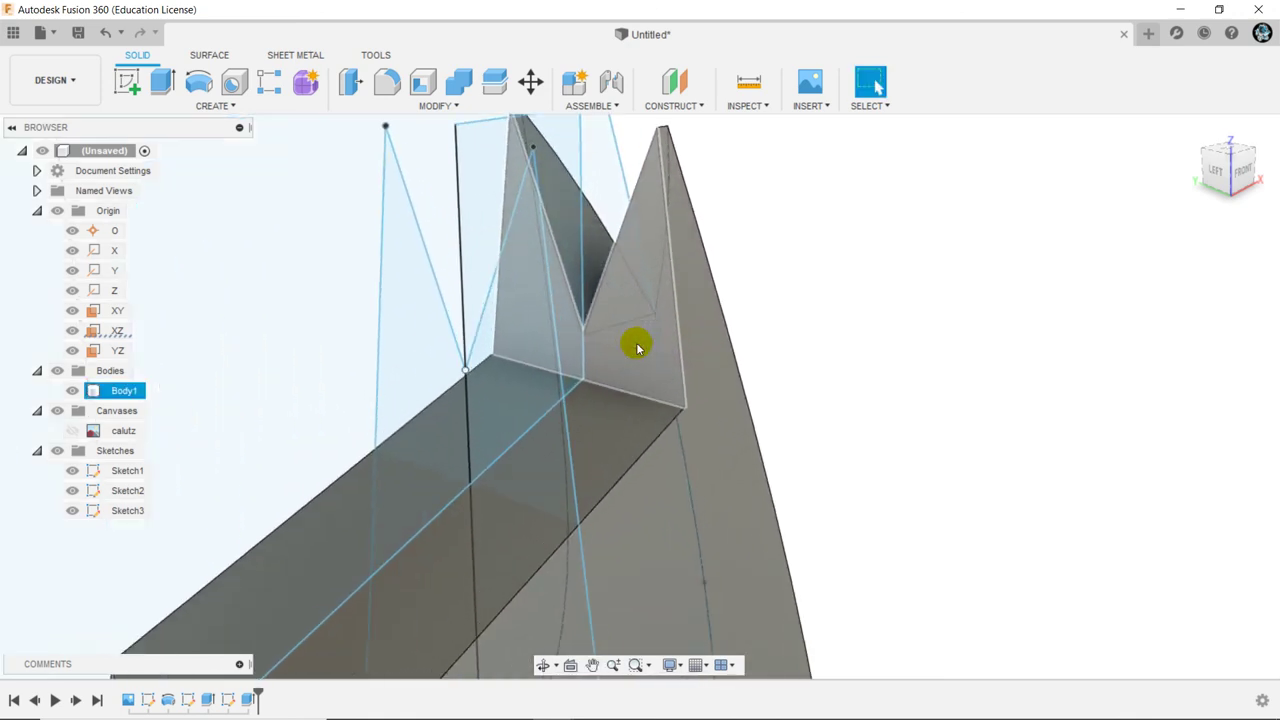
pyautogui.scroll(2, 637, 346)
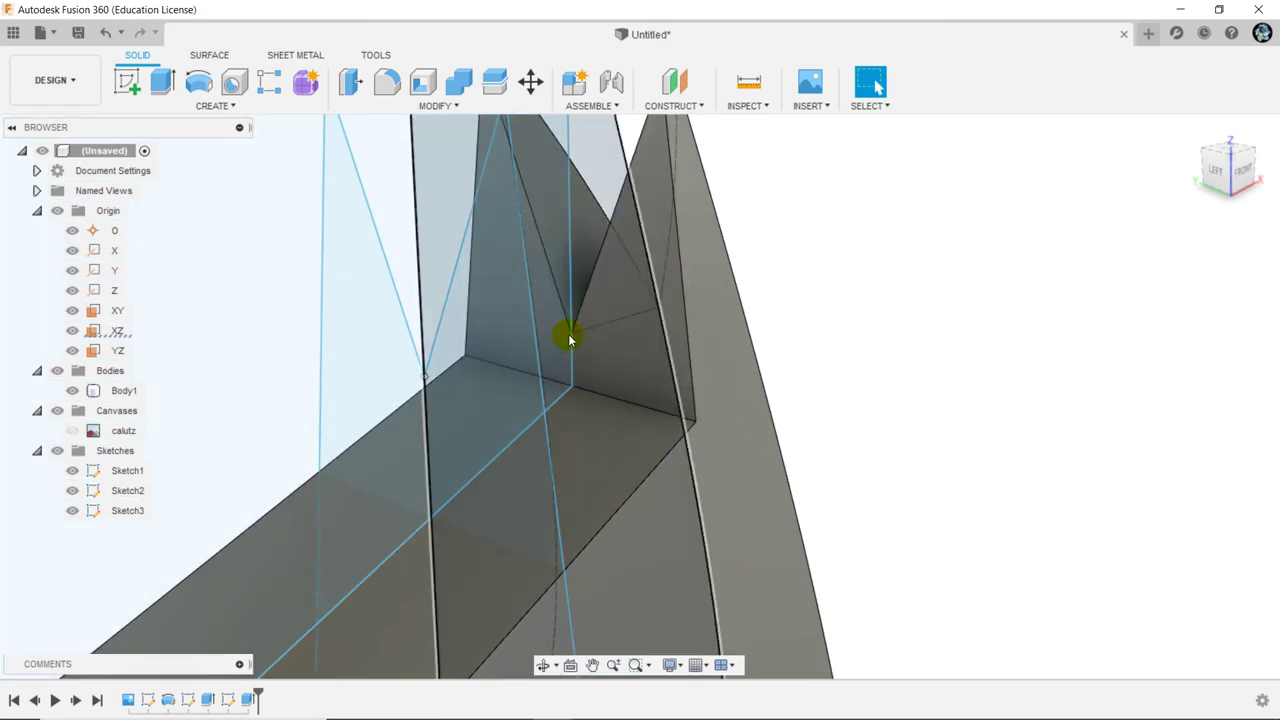
pyautogui.scroll(-3, 611, 537)
pyautogui.scroll(-1, 531, 240)
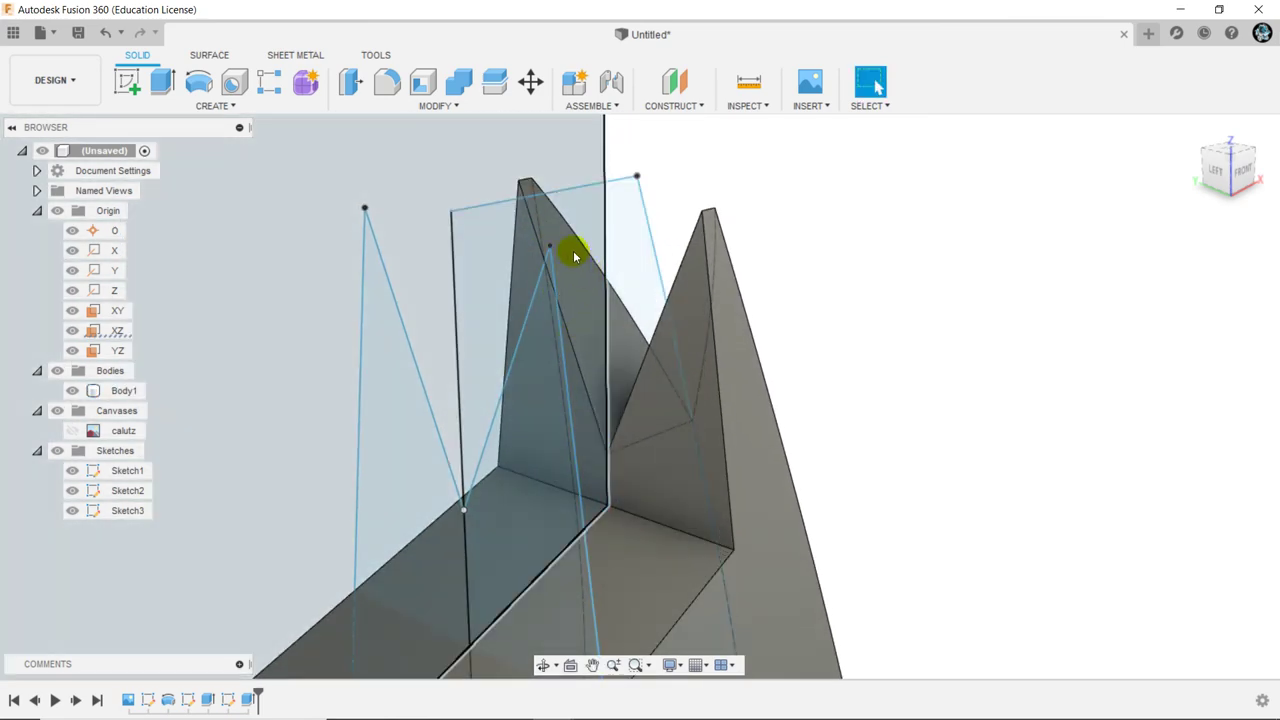
pyautogui.keyDown('shift'); pyautogui.moveTo(494, 294); pyautogui.dragTo(571, 471, button='middle'); pyautogui.keyUp('shift')
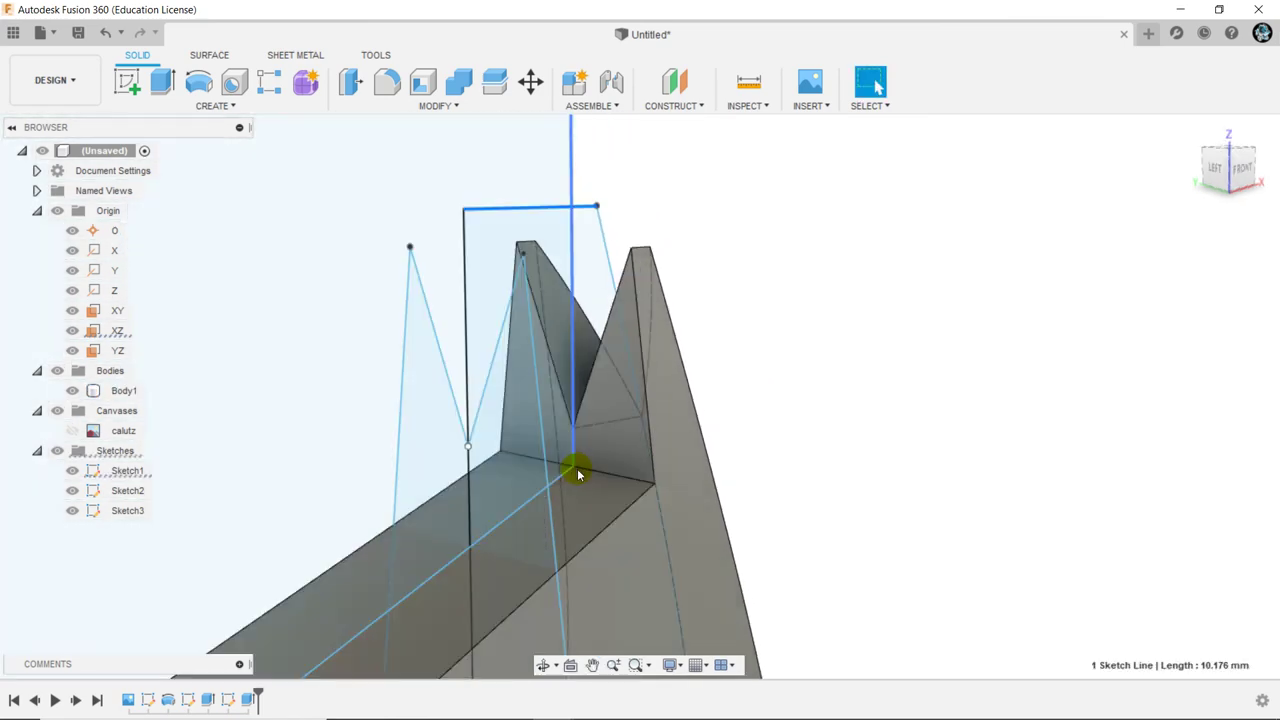
pyautogui.click(470, 444)
pyautogui.moveTo(470, 444); pyautogui.dragTo(466, 532)
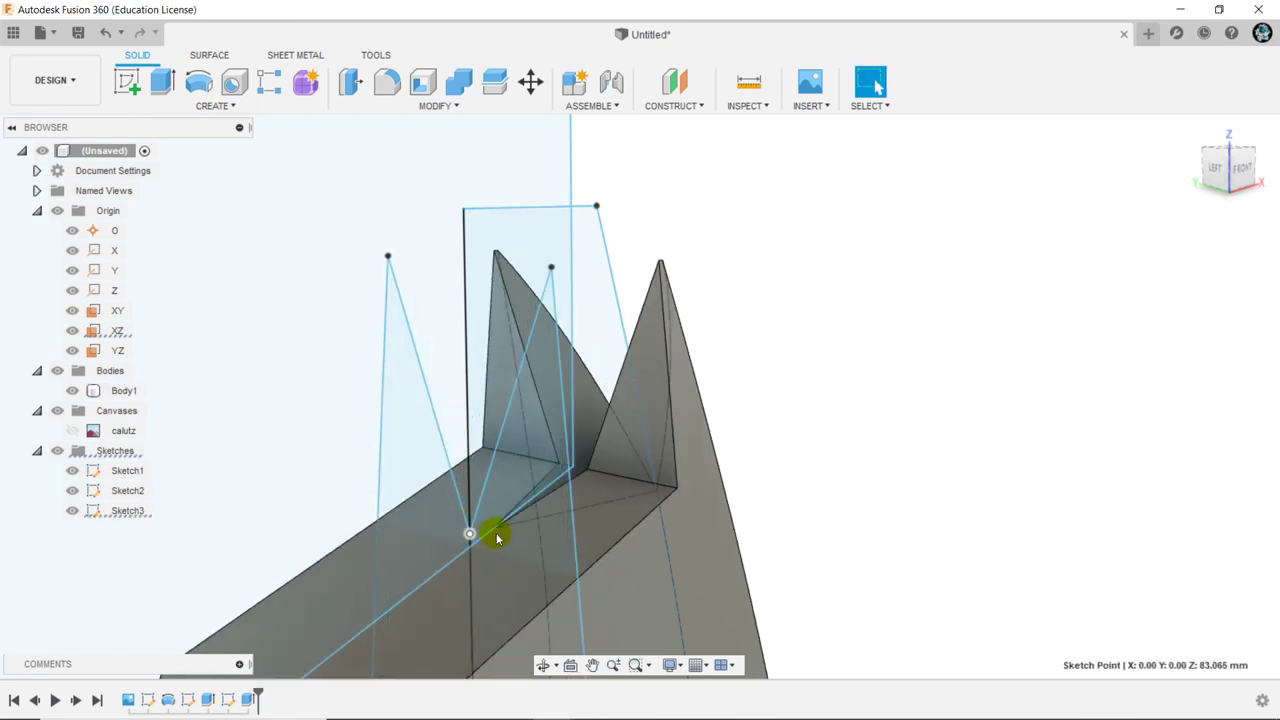
# Raise the V's bottom point back to about X 0, Z 89.386 mm
pyautogui.moveTo(508, 531)
pyautogui.keyDown('shift'); pyautogui.mouseDown(button='middle')
pyautogui.moveTo(508, 586)
pyautogui.moveTo(530, 528)
pyautogui.mouseUp(button='middle'); pyautogui.keyUp('shift')
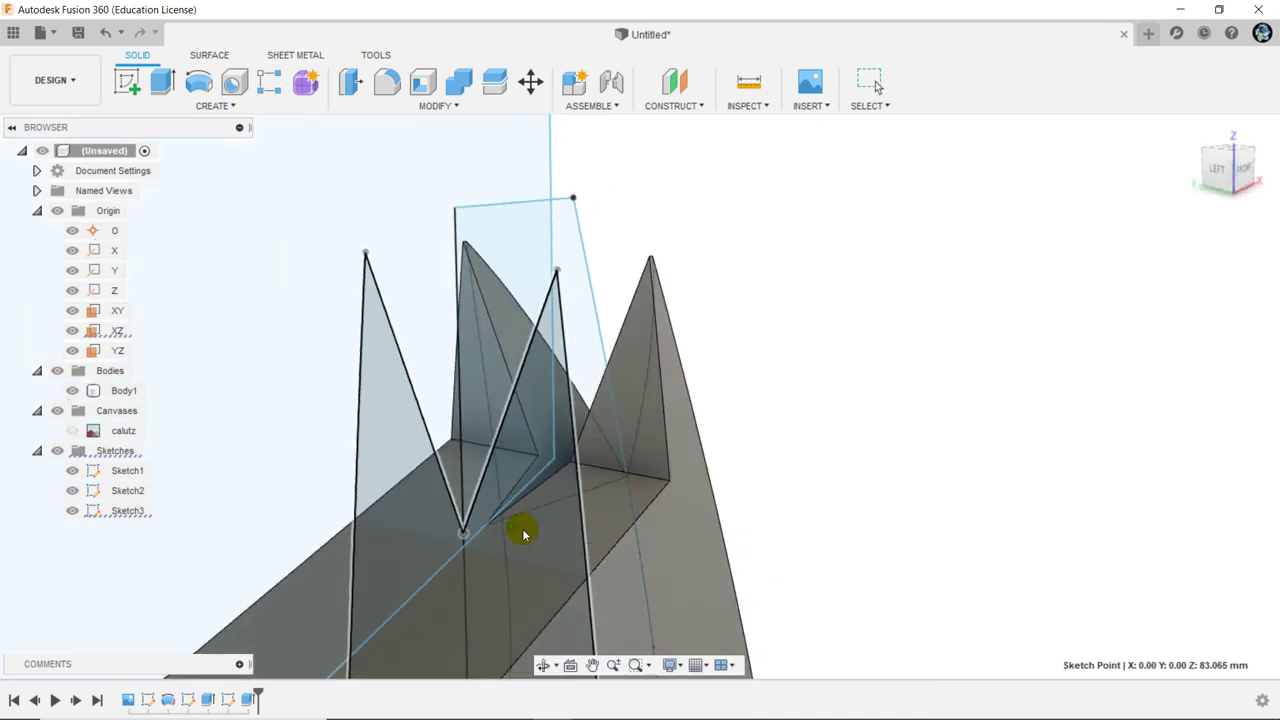
pyautogui.moveTo(461, 528); pyautogui.dragTo(470, 417)
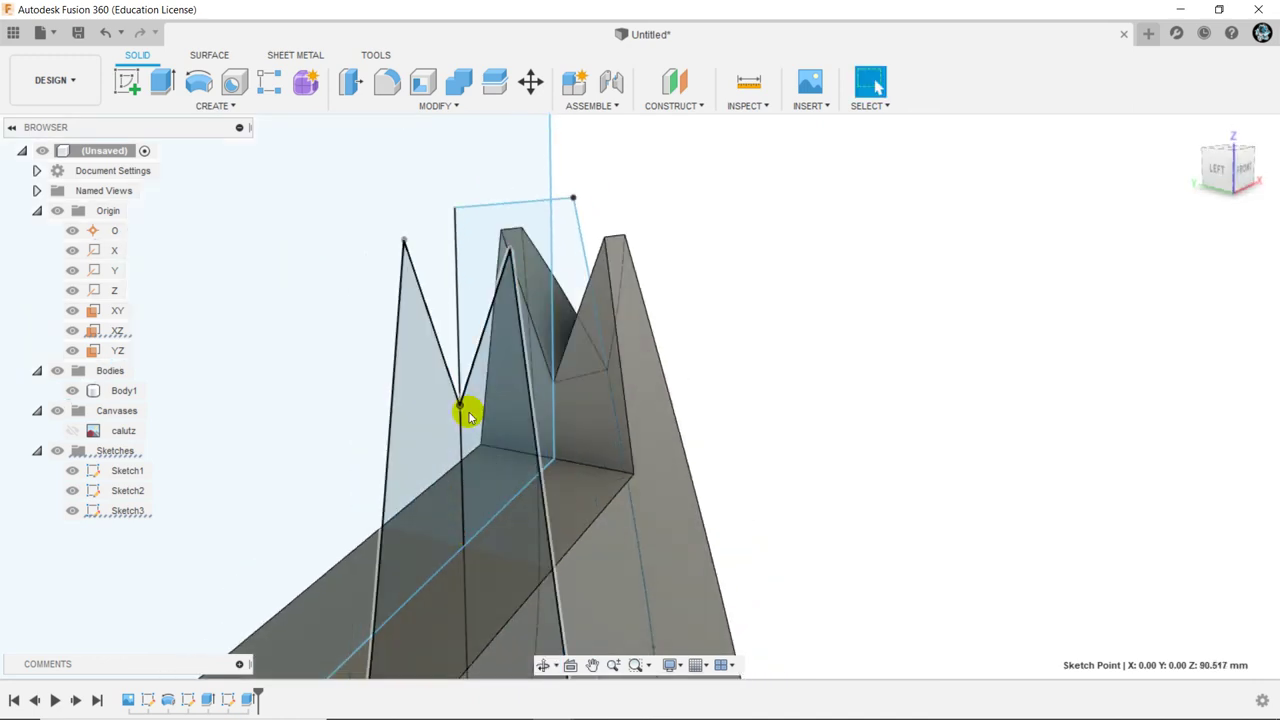
pyautogui.moveTo(468, 416); pyautogui.dragTo(461, 427)
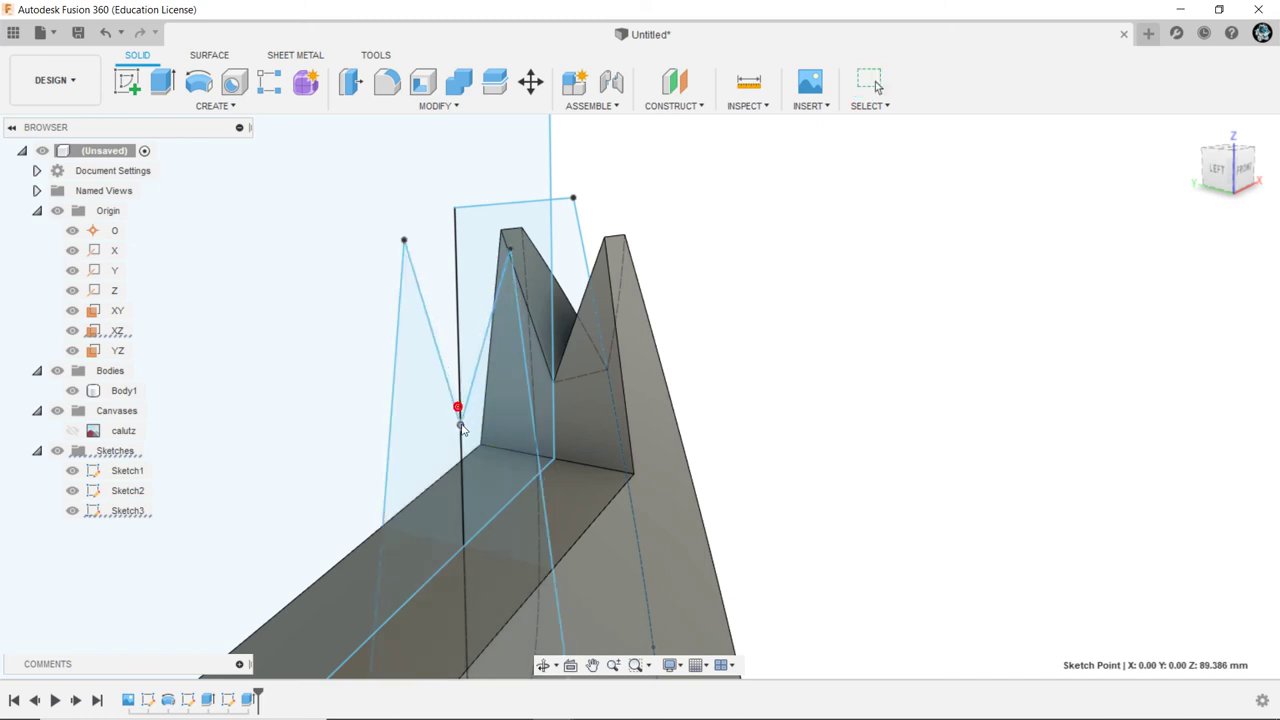
pyautogui.click(587, 436)
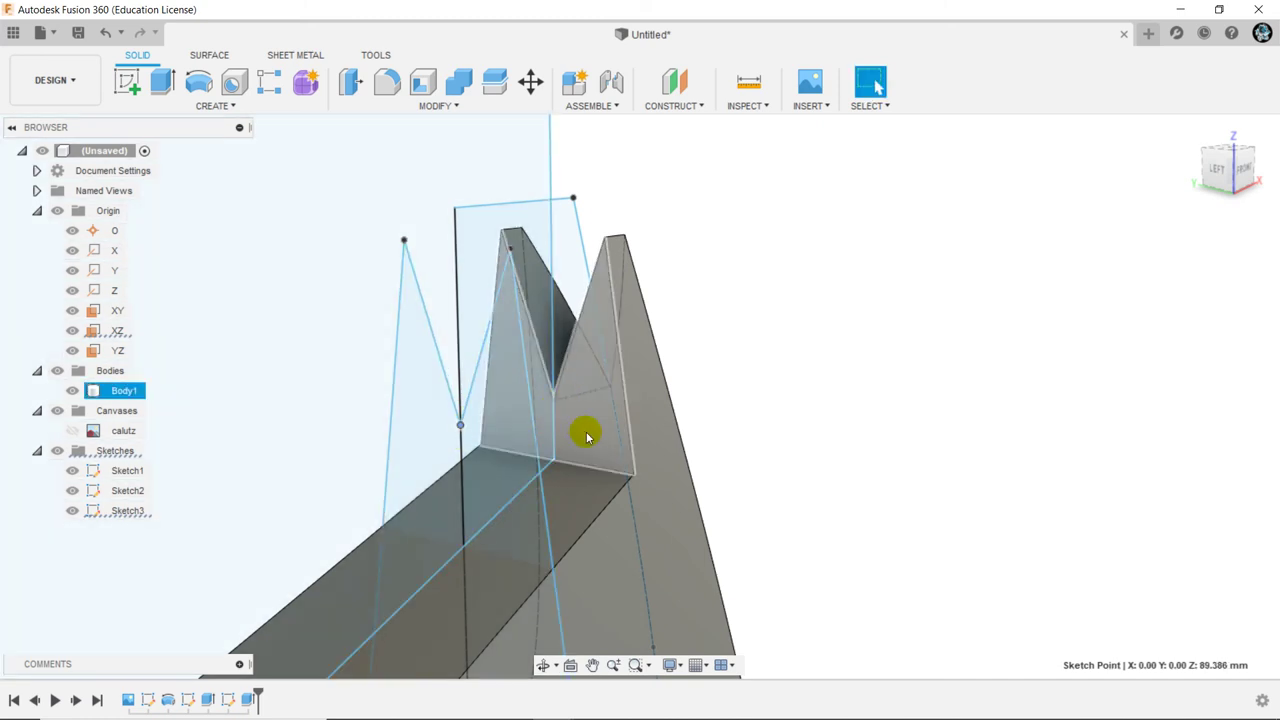
pyautogui.scroll(3, 585, 433)
pyautogui.scroll(3, 520, 300)
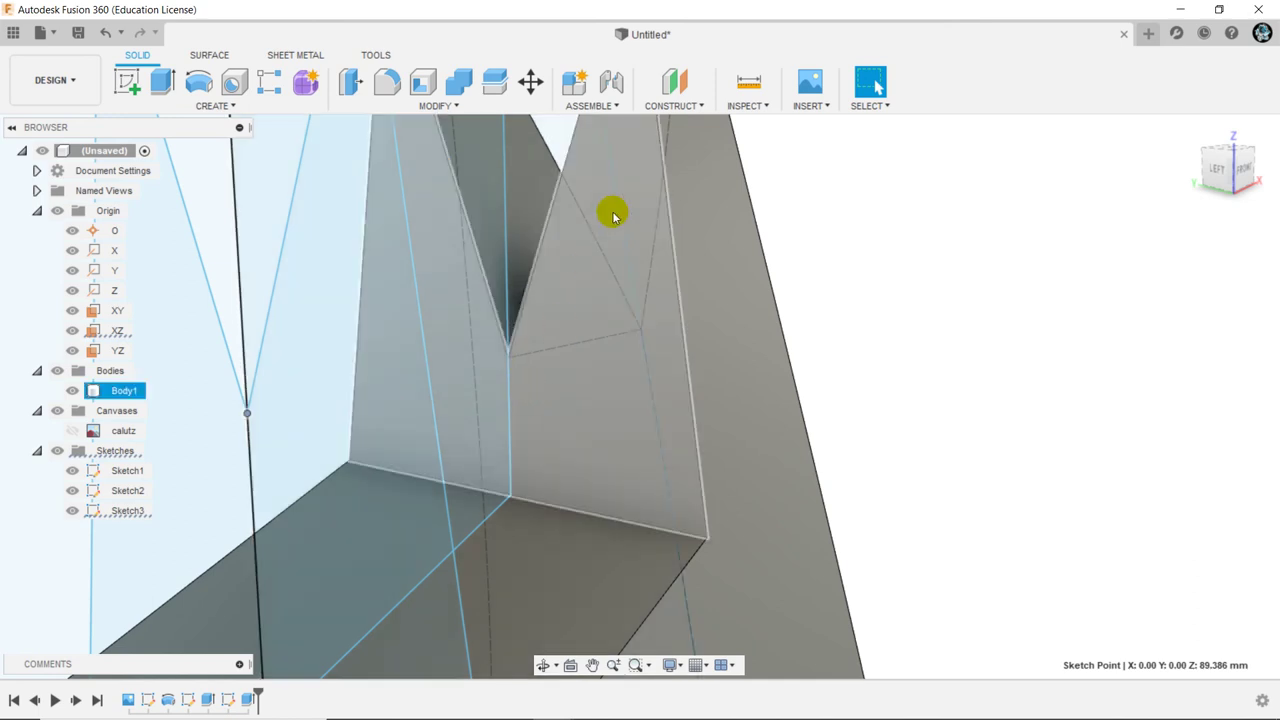
pyautogui.click(528, 504)
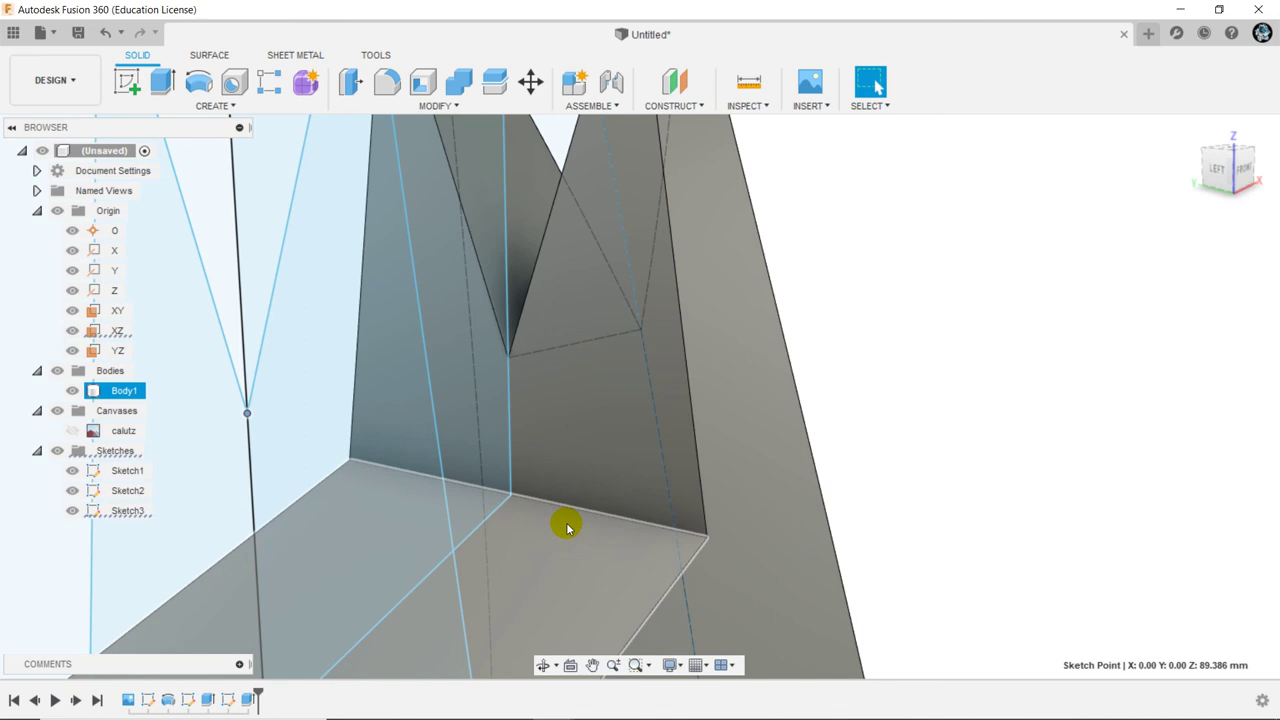
pyautogui.keyDown('shift'); pyautogui.moveTo(588, 511); pyautogui.dragTo(436, 415, button='middle'); pyautogui.keyUp('shift')
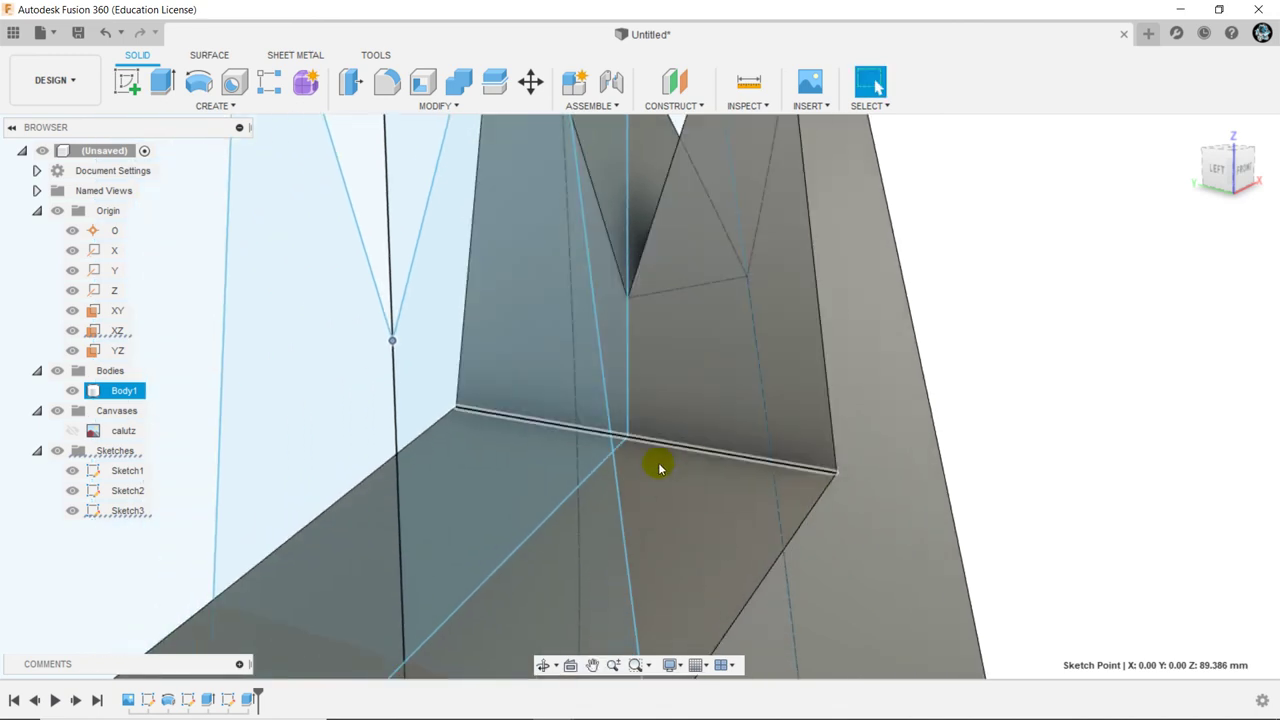
pyautogui.click(669, 461)
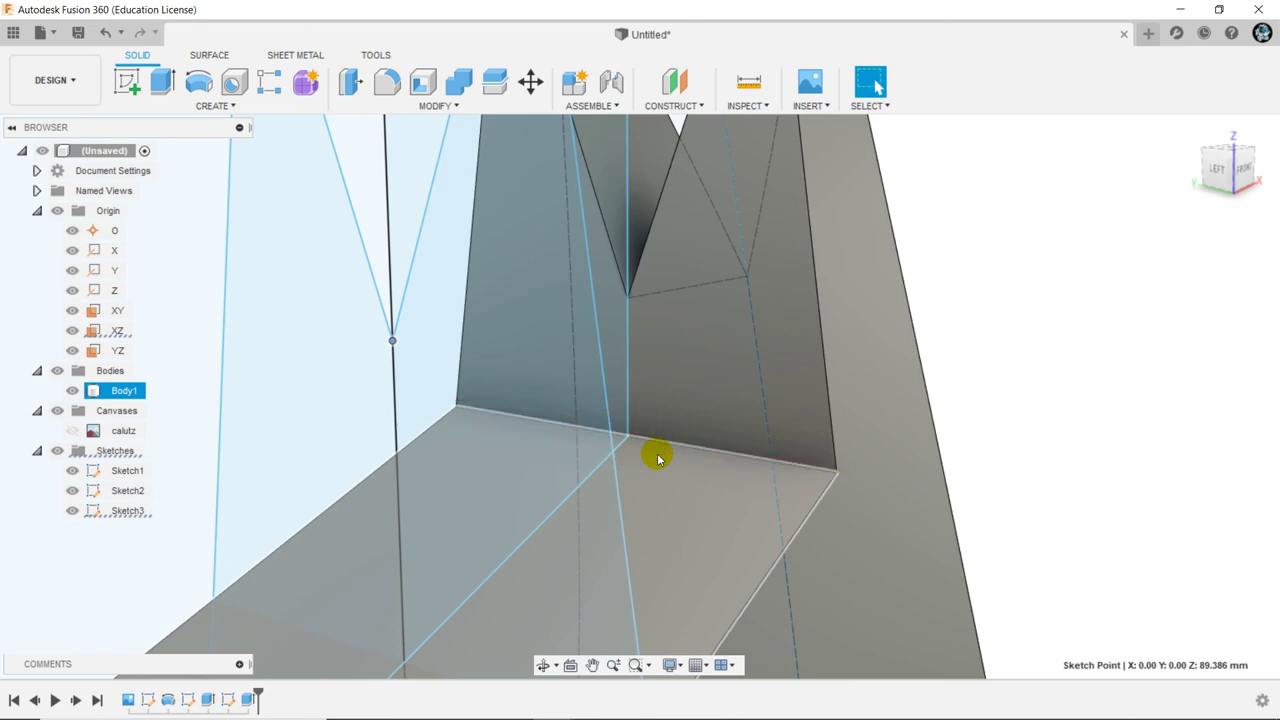
# Zoom and orbit around the updated knight body to check the notch
pyautogui.click(623, 434)
pyautogui.scroll(-2, 557, 475)
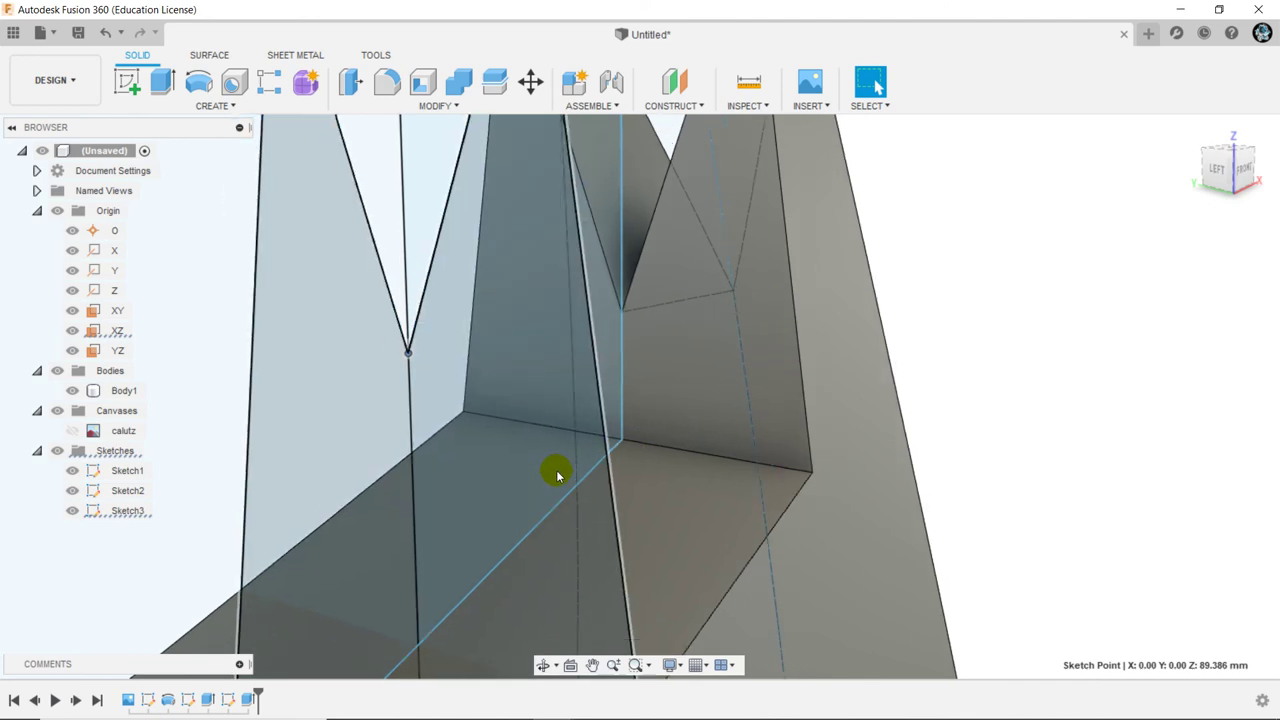
pyautogui.scroll(-2, 557, 475)
pyautogui.scroll(-2, 557, 475)
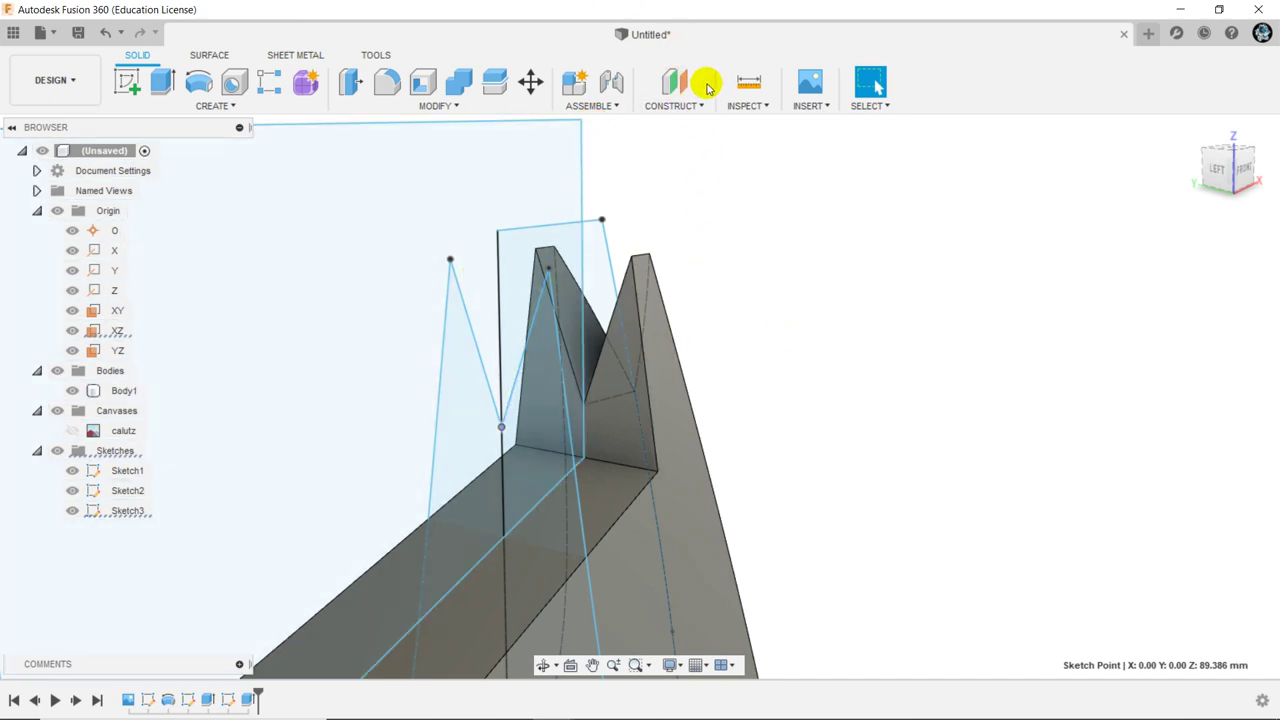
pyautogui.click(690, 350)
pyautogui.keyDown('shift'); pyautogui.moveTo(666, 434); pyautogui.dragTo(643, 445, button='middle'); pyautogui.keyUp('shift')
pyautogui.scroll(1, 650, 440)
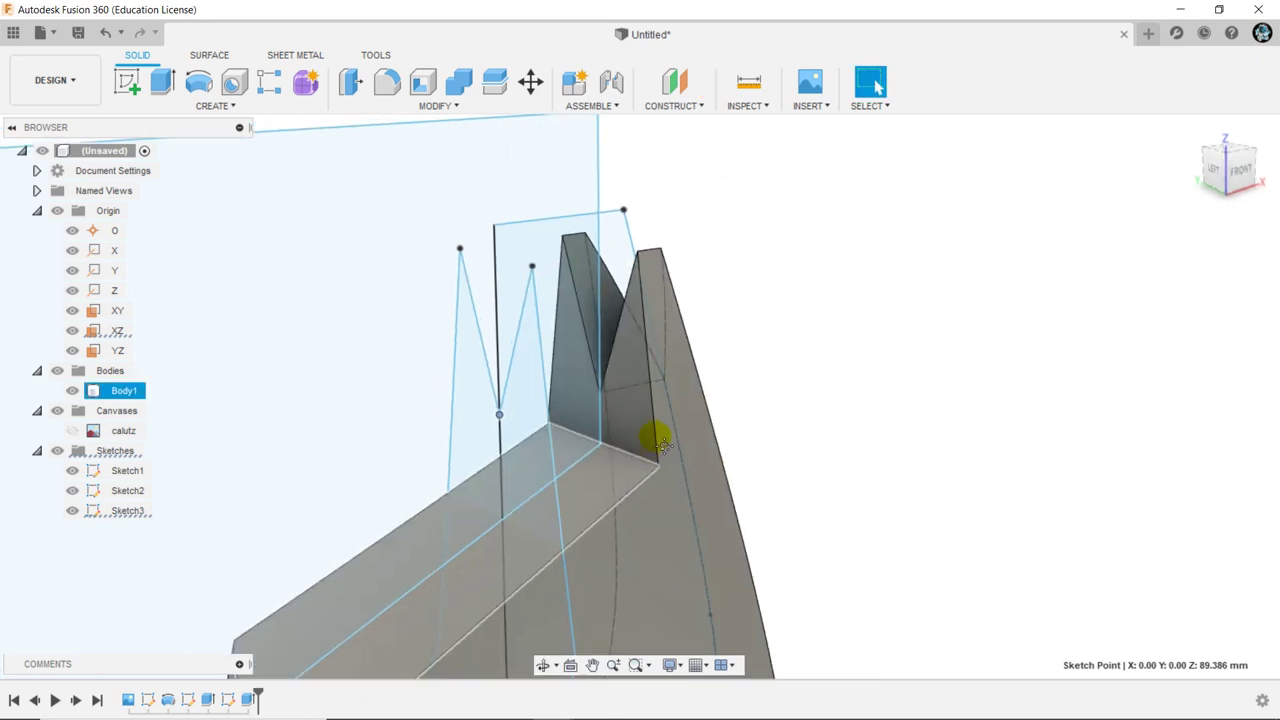
pyautogui.scroll(1, 657, 434)
pyautogui.scroll(1, 663, 429)
pyautogui.scroll(1, 664, 420)
pyautogui.scroll(2, 665, 416)
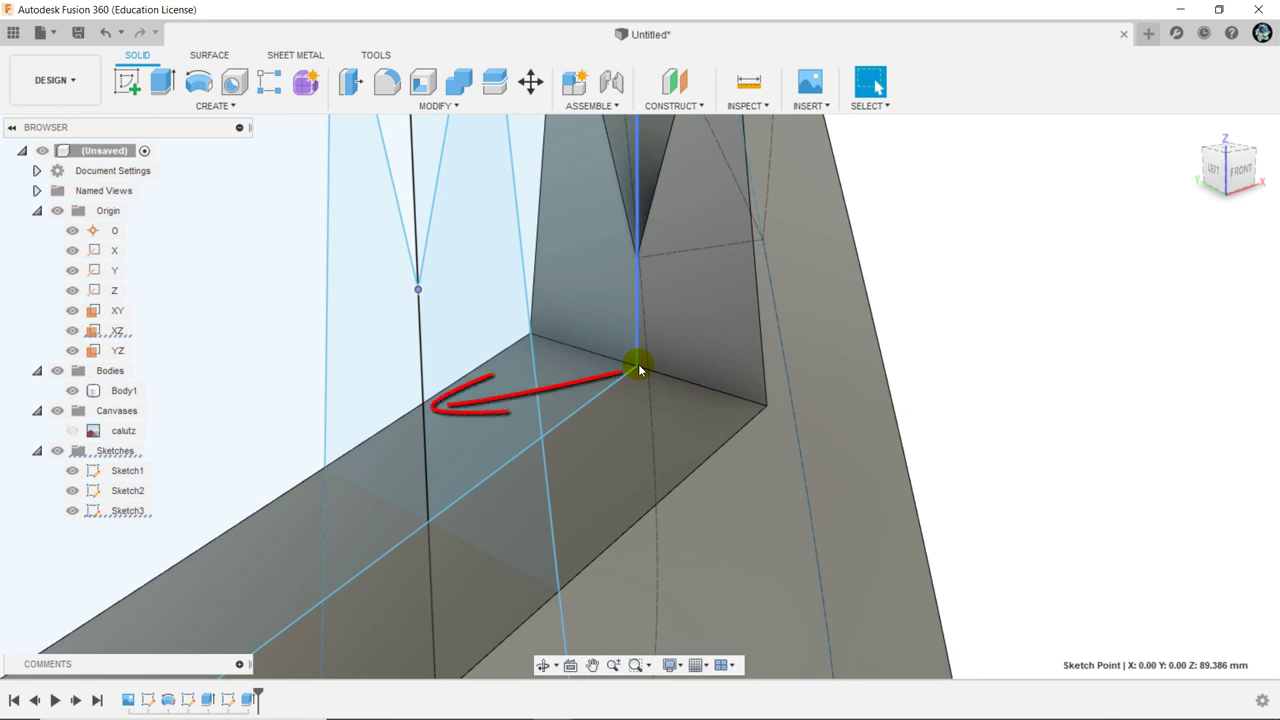
# Reopen Sketch3 and project the notch-floor corner vertex into it as a reference point
pyautogui.doubleClick(133, 511)
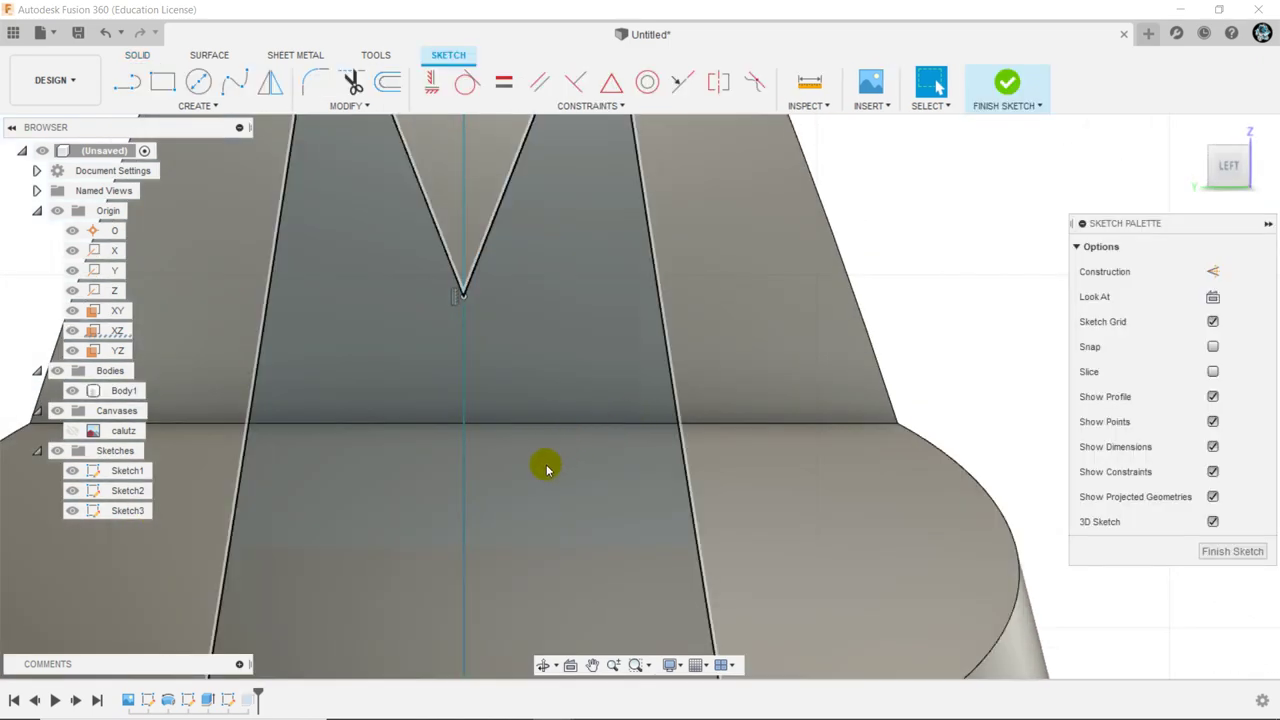
pyautogui.keyDown('shift'); pyautogui.moveTo(547, 470); pyautogui.dragTo(488, 442, button='middle'); pyautogui.keyUp('shift')
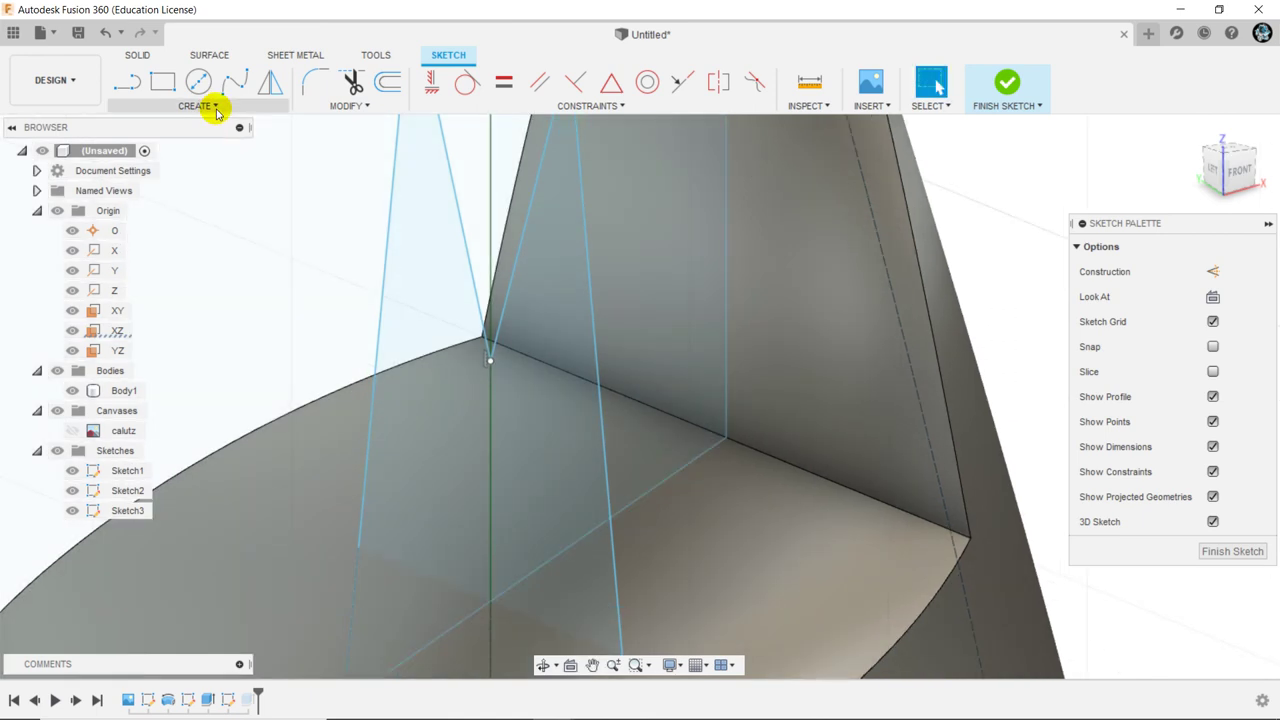
pyautogui.click(215, 107)
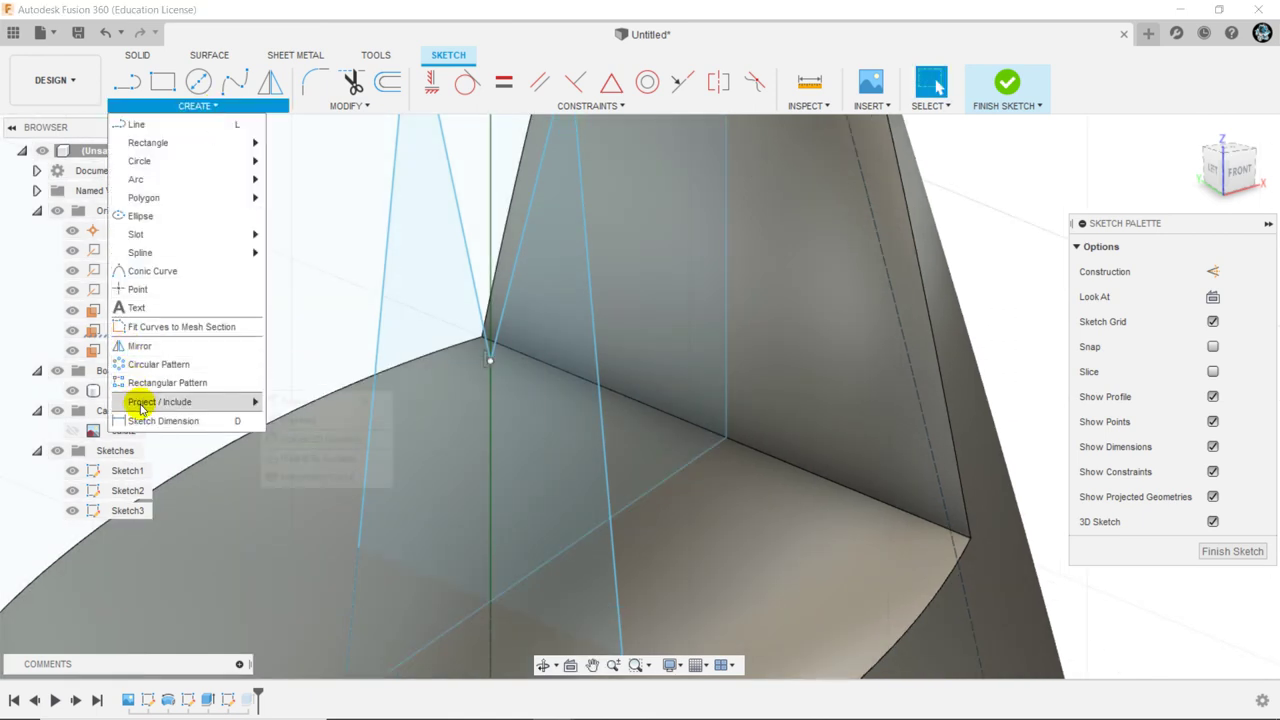
pyautogui.moveTo(160, 401)
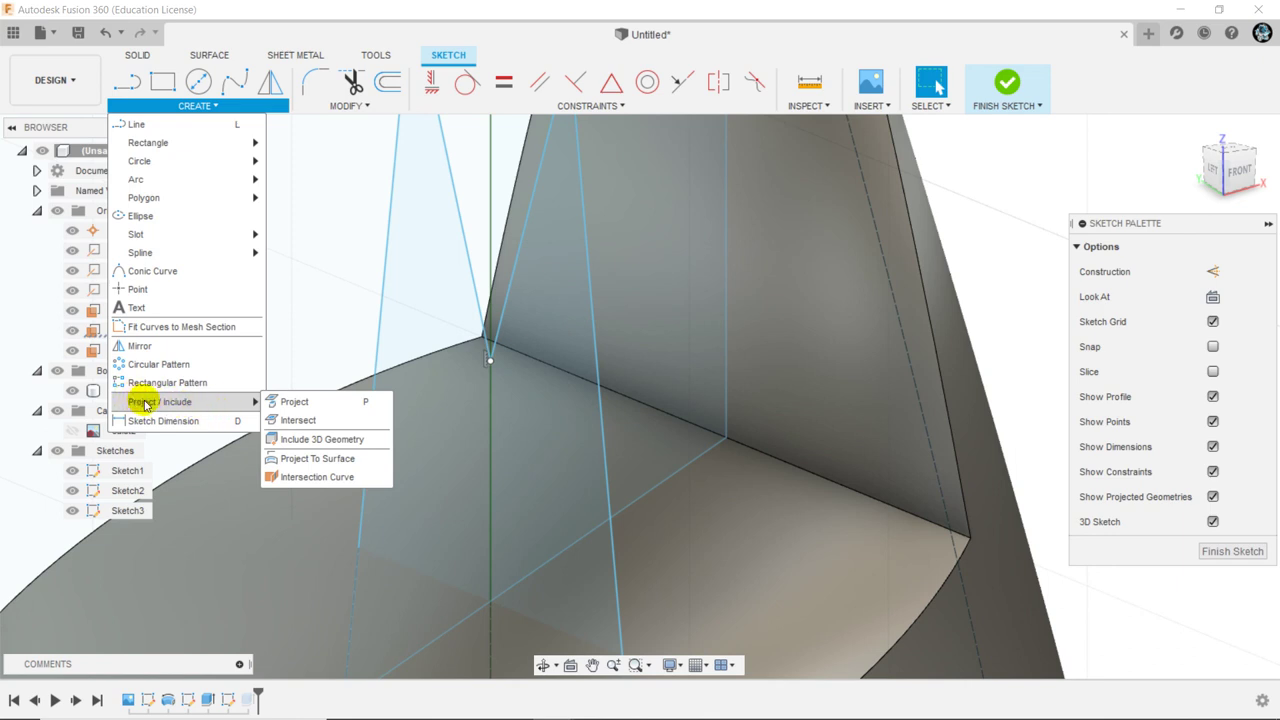
pyautogui.click(289, 401)
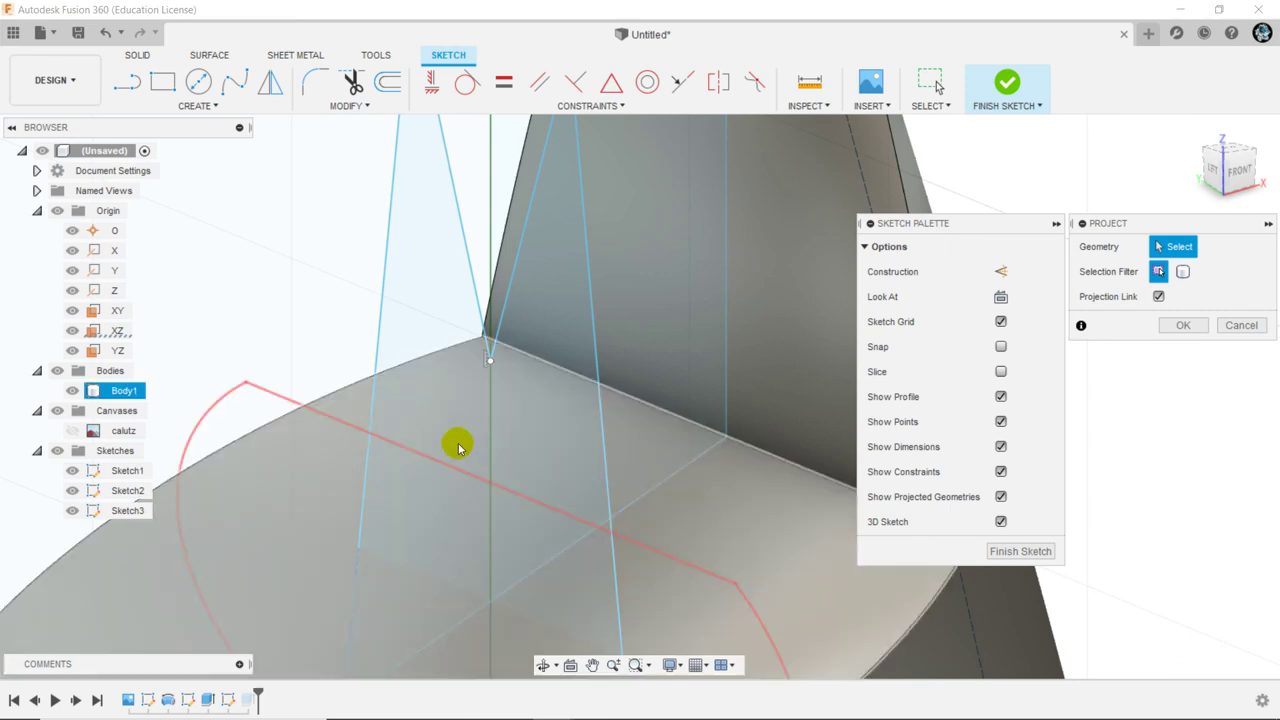
pyautogui.click(726, 438)
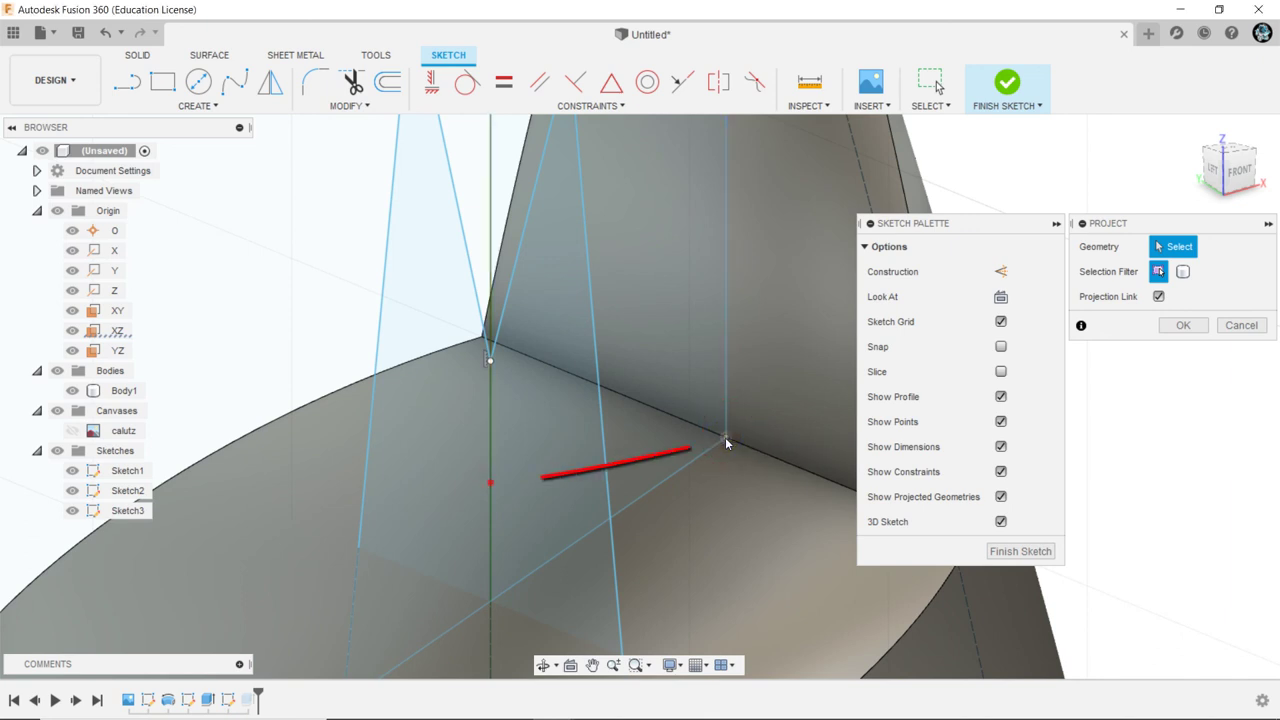
pyautogui.click(1178, 328)
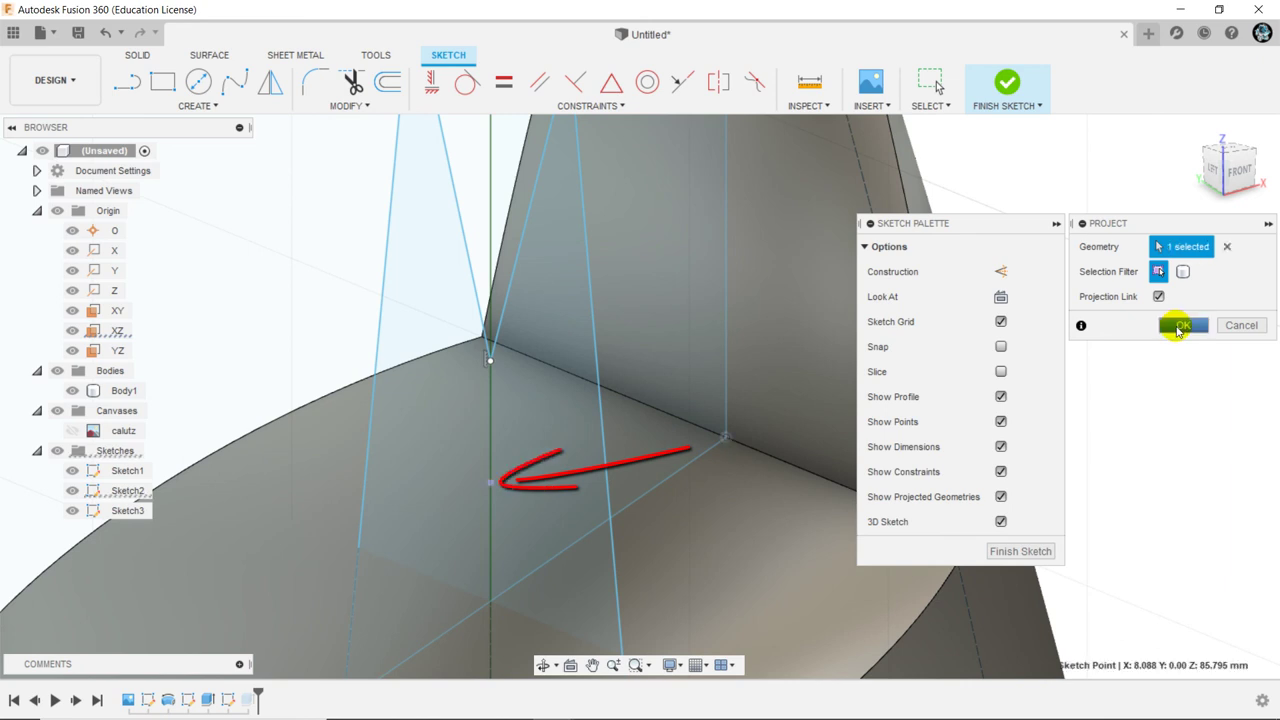
pyautogui.click(66, 398)
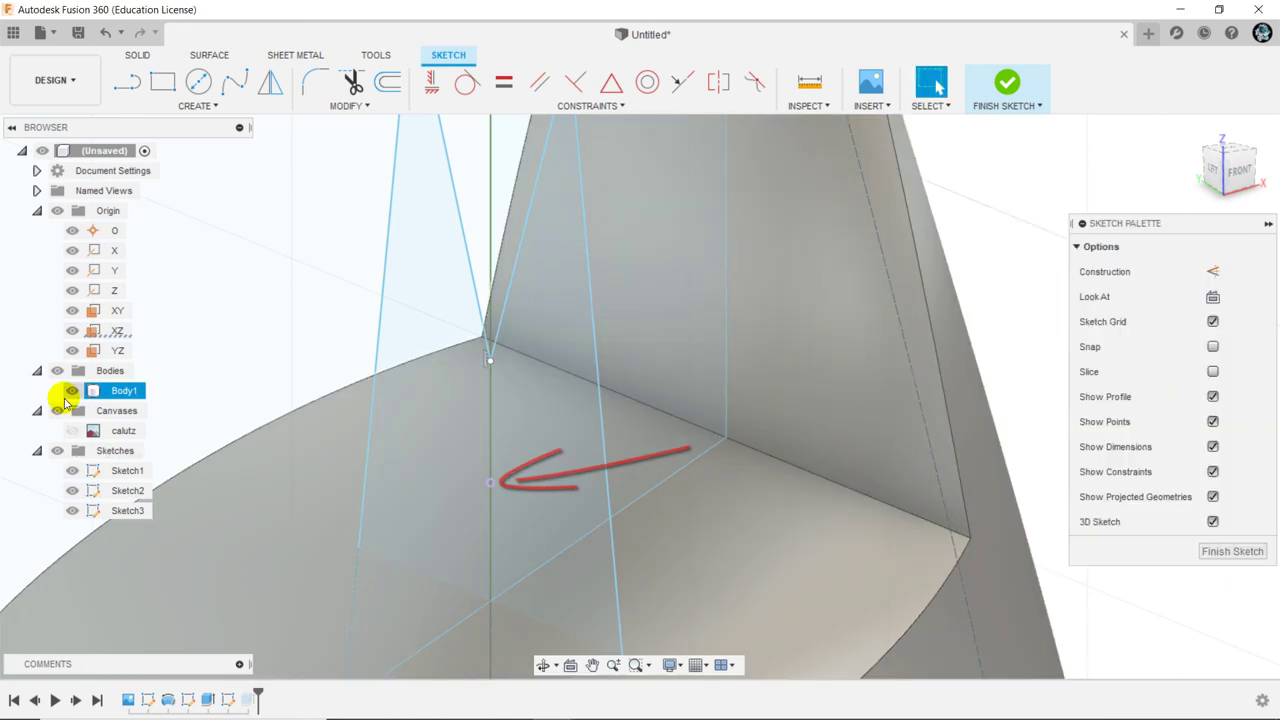
pyautogui.press('Escape')
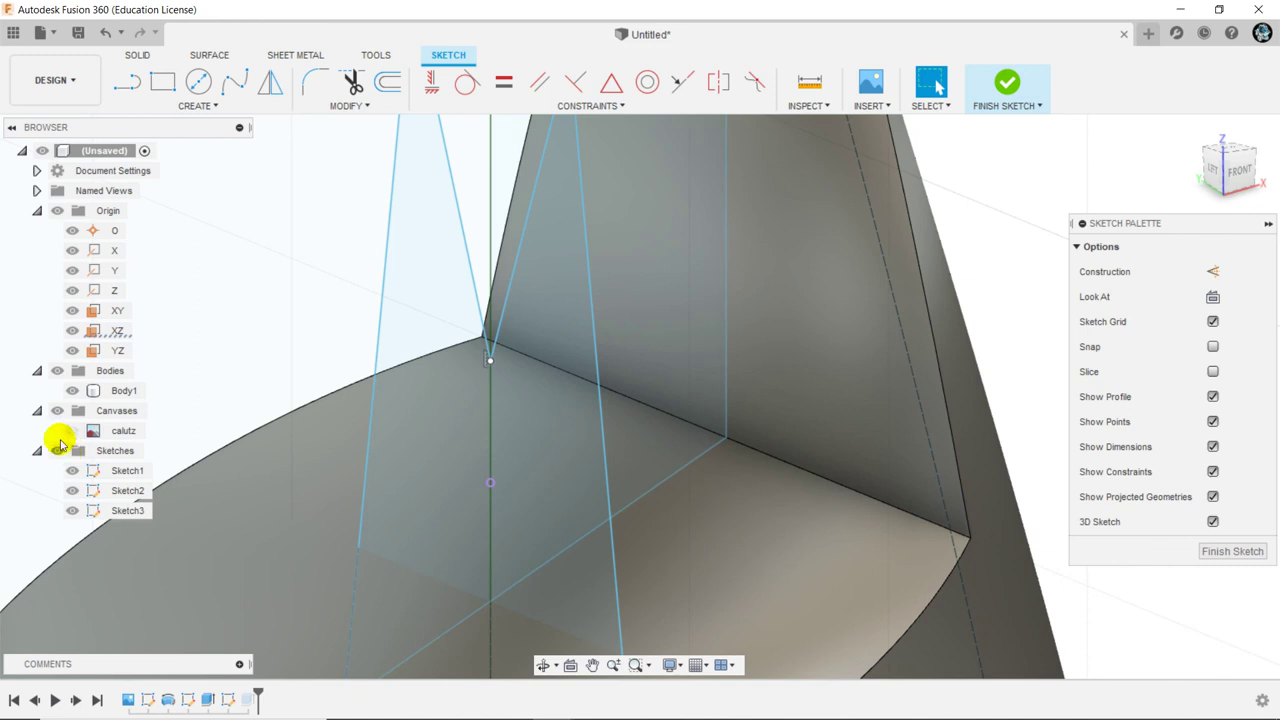
# Hide Body1, Sketch1 and Sketch2 and turn the view to face Sketch3
pyautogui.click(72, 390)
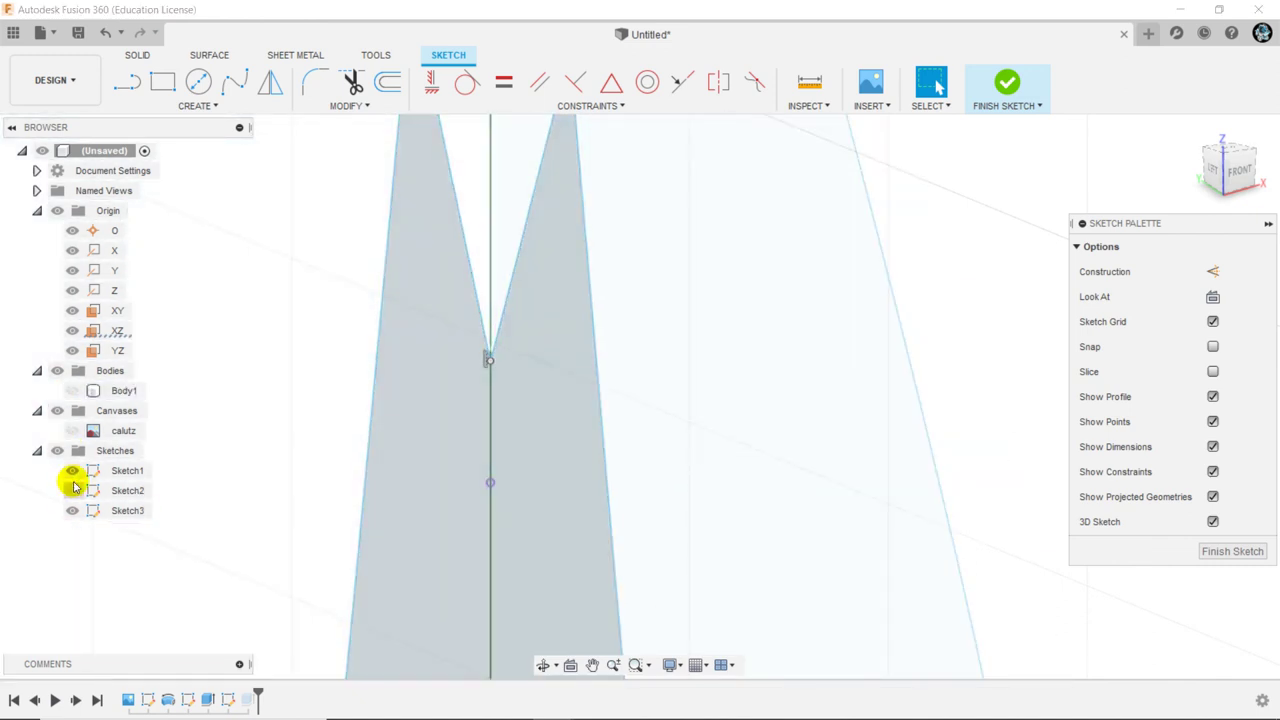
pyautogui.click(72, 470)
pyautogui.click(72, 490)
pyautogui.keyDown('shift'); pyautogui.moveTo(640, 537); pyautogui.dragTo(291, 405, button='middle'); pyautogui.keyUp('shift')
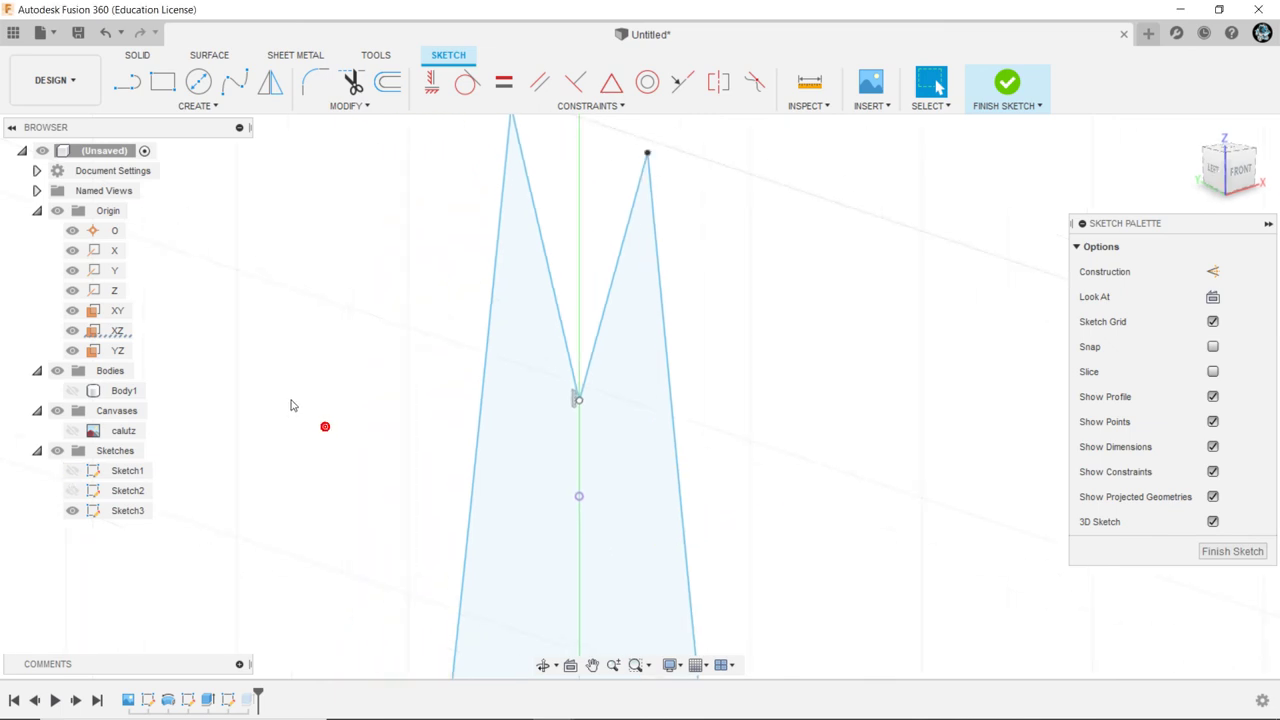
# Make the left V line's bottom endpoint coincident with the projected point, then undo that constraint
pyautogui.click(600, 107)
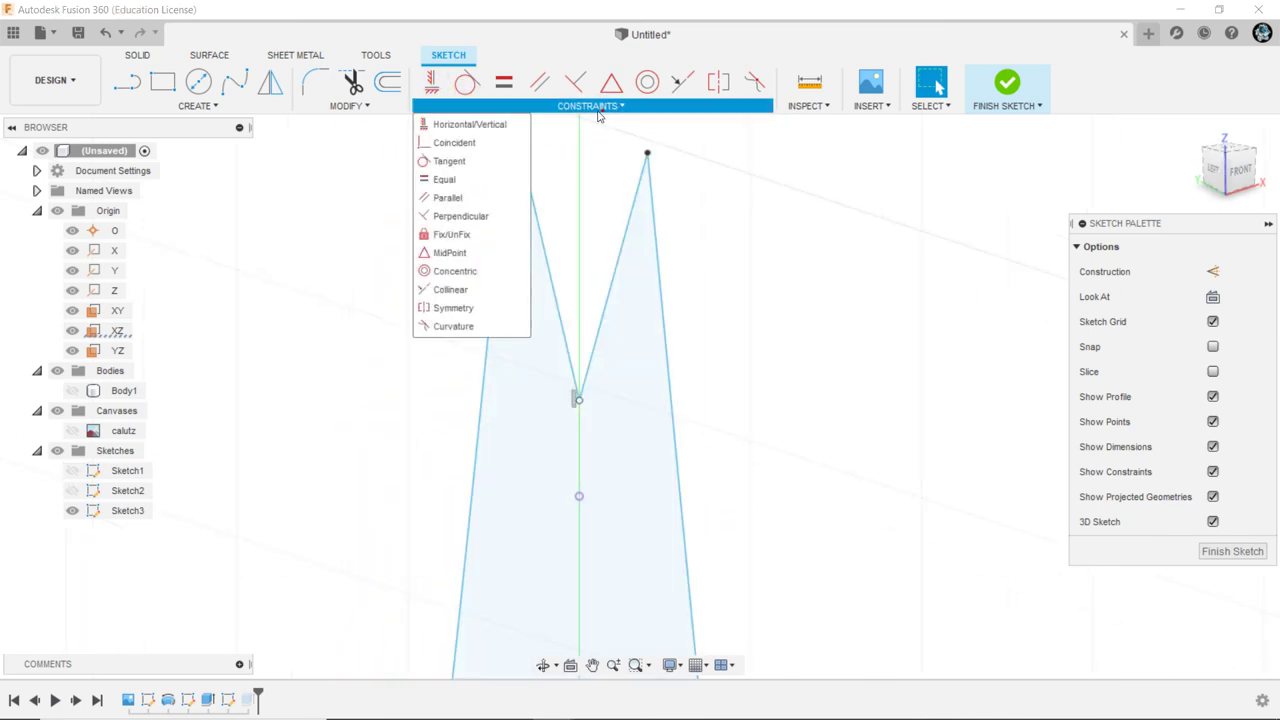
pyautogui.click(450, 143)
pyautogui.click(579, 401)
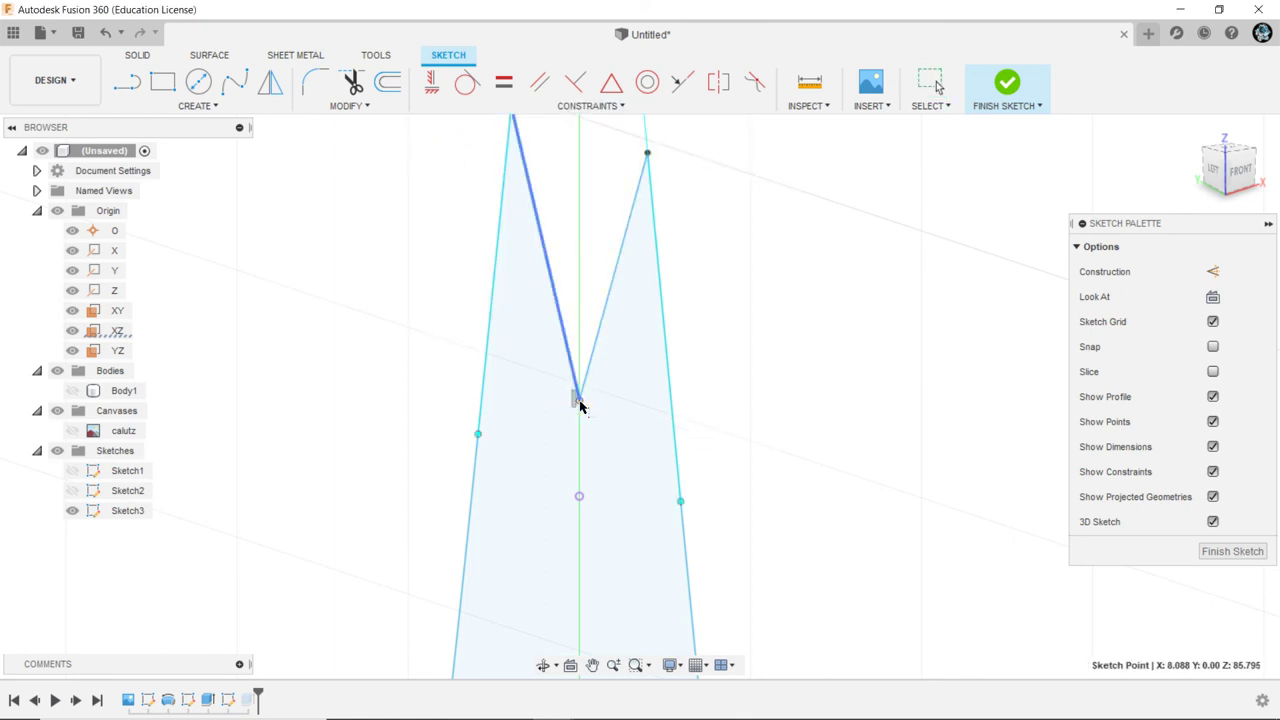
pyautogui.click(578, 400)
pyautogui.click(580, 500)
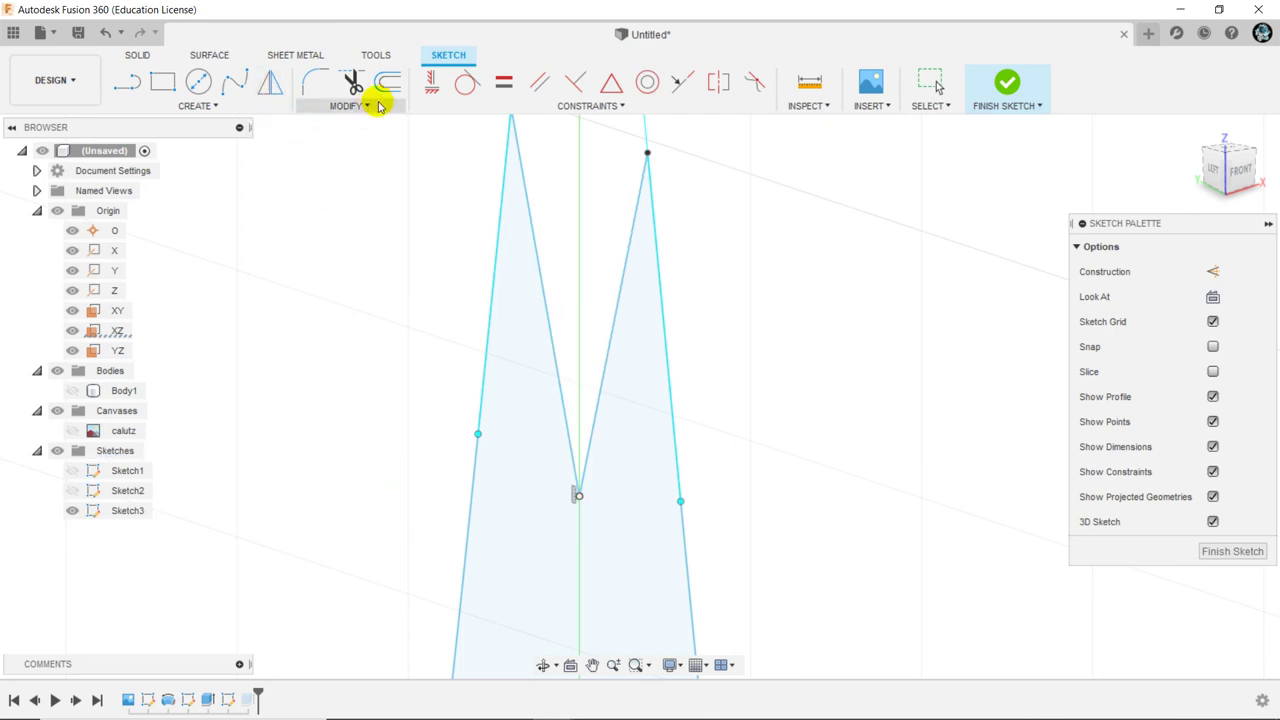
pyautogui.click(105, 32)
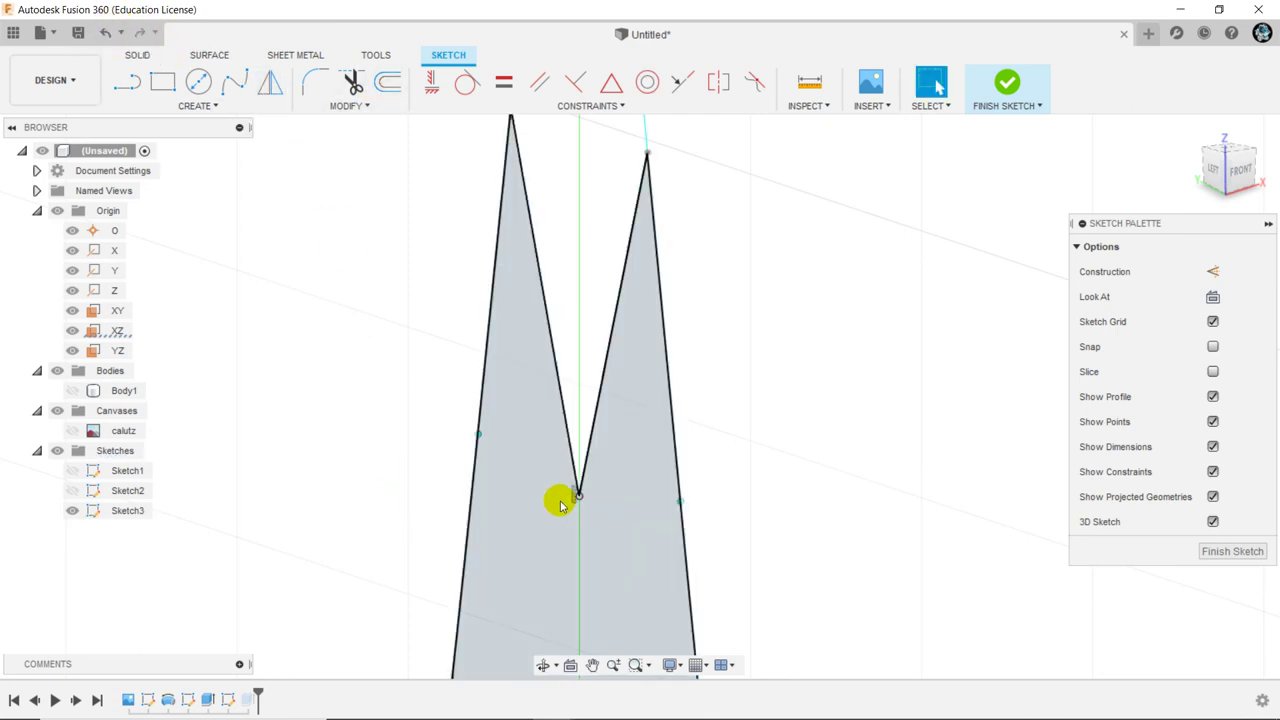
pyautogui.click(104, 40)
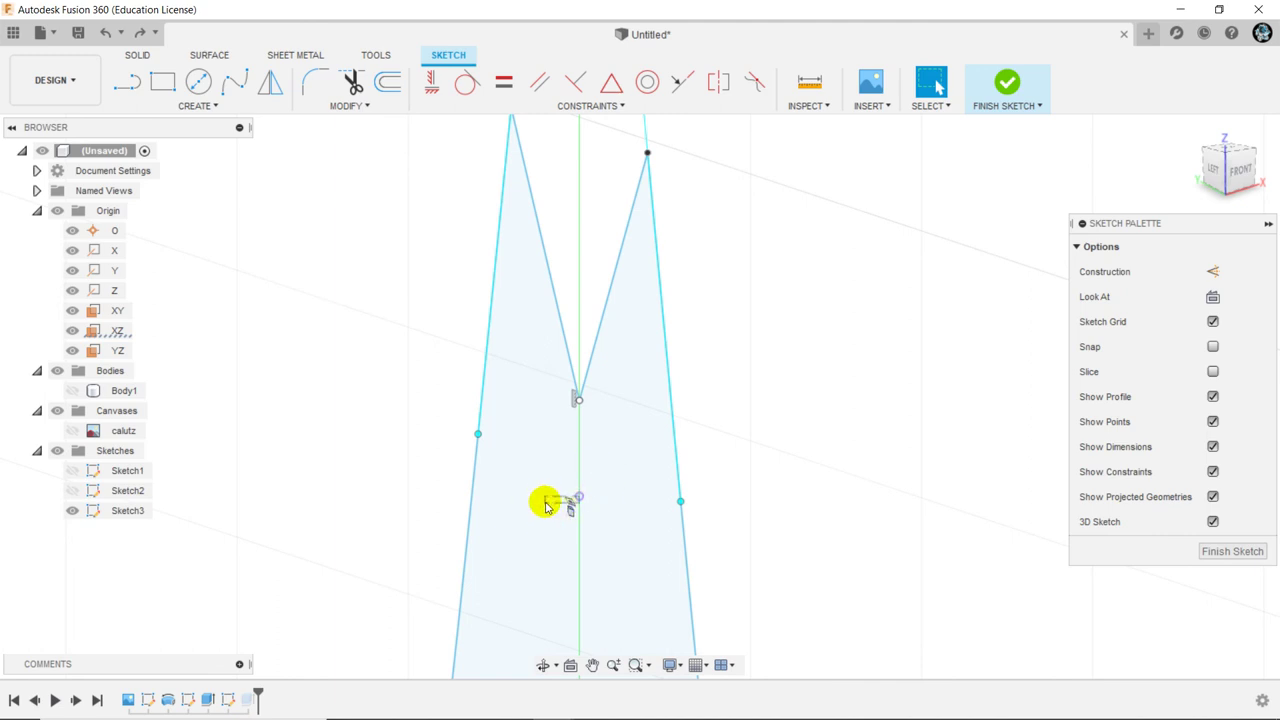
# Apply a Coincident constraint joining the V vertex to the projected notch-floor point on the centre line
pyautogui.click(575, 500)
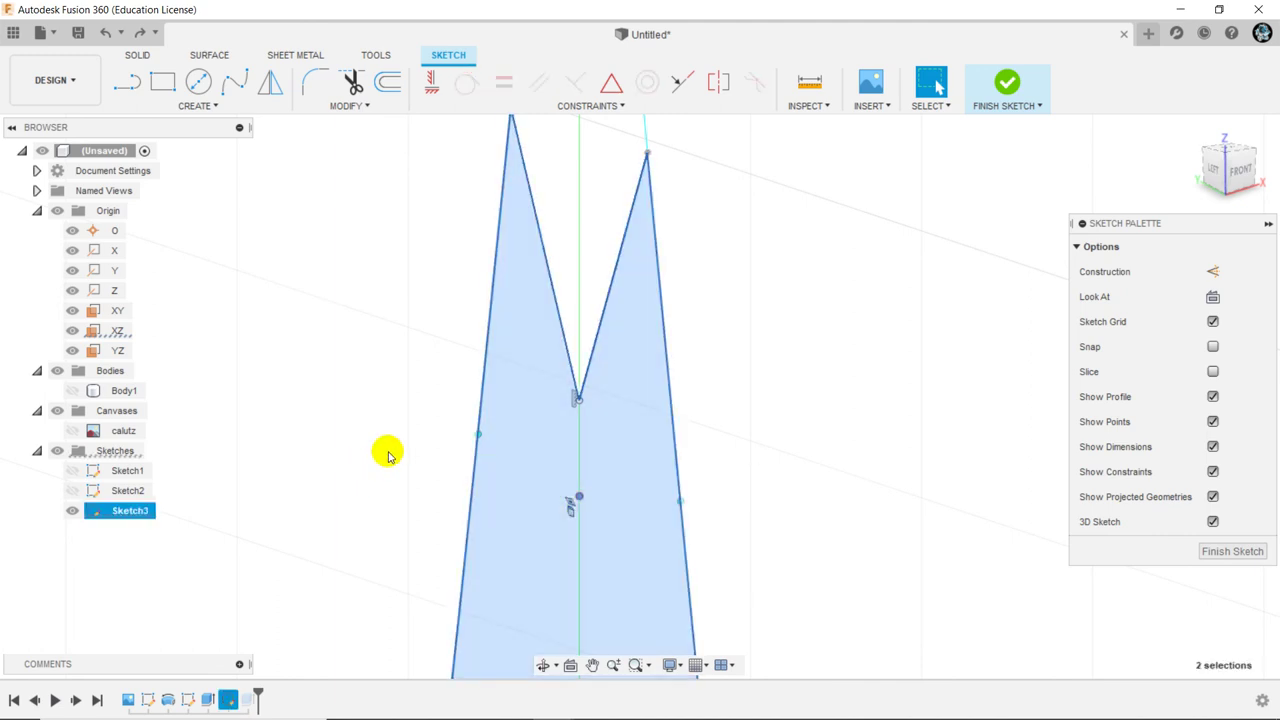
pyautogui.click(387, 451)
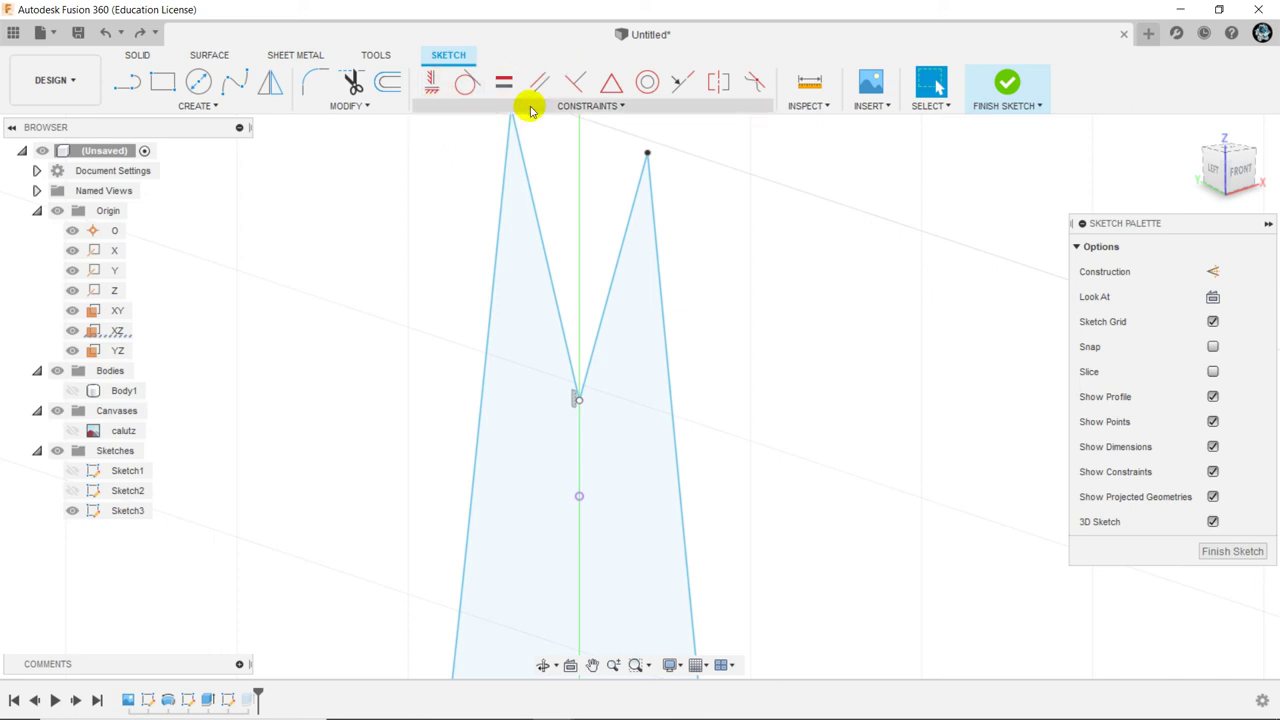
pyautogui.click(580, 108)
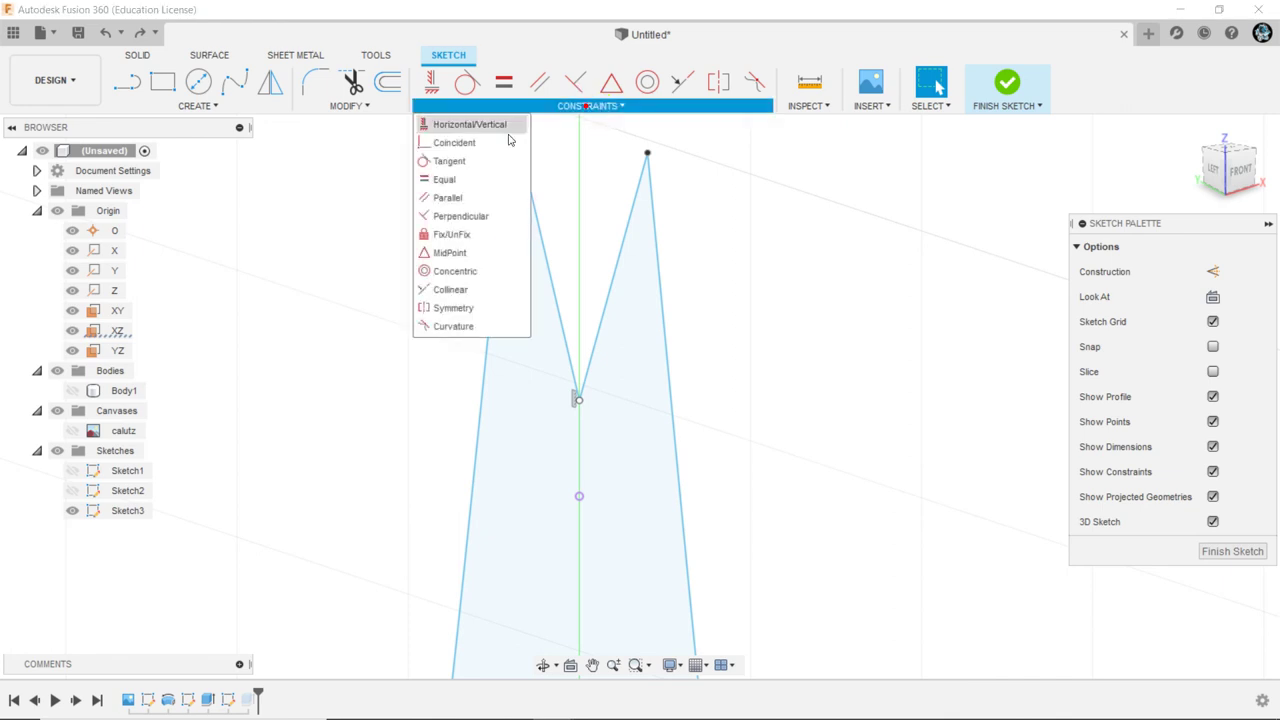
pyautogui.click(448, 147)
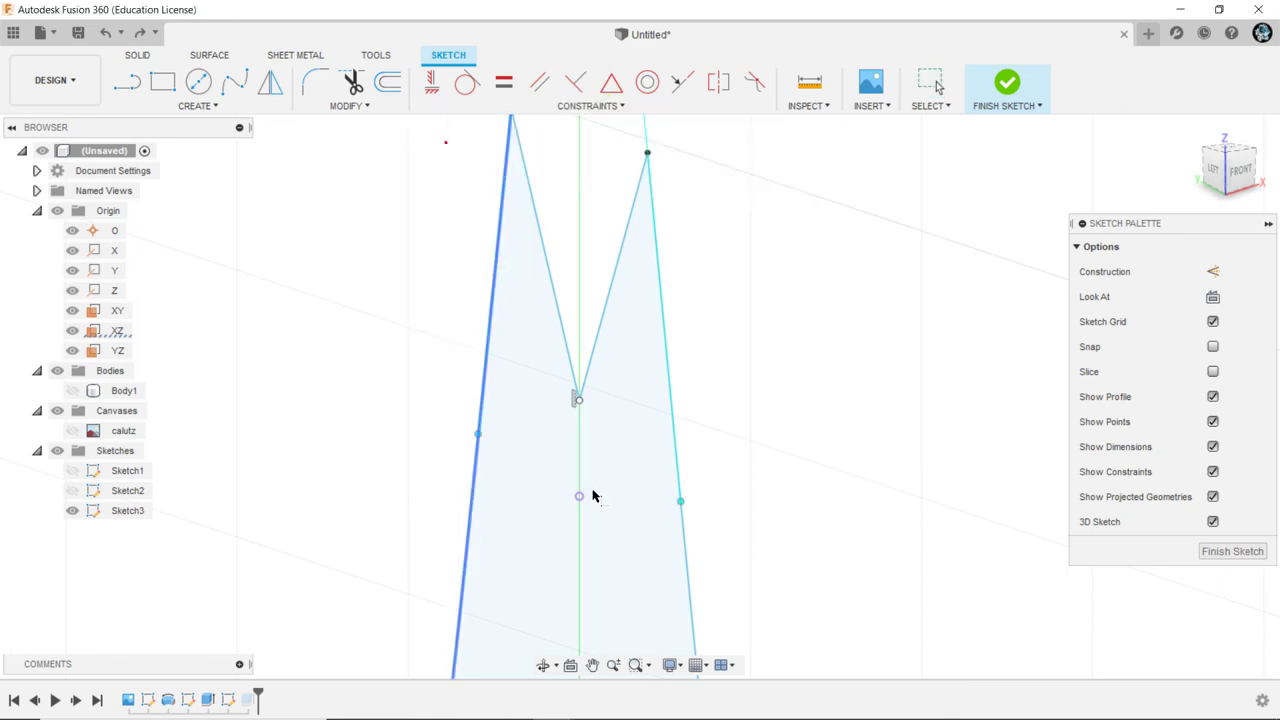
pyautogui.click(580, 496)
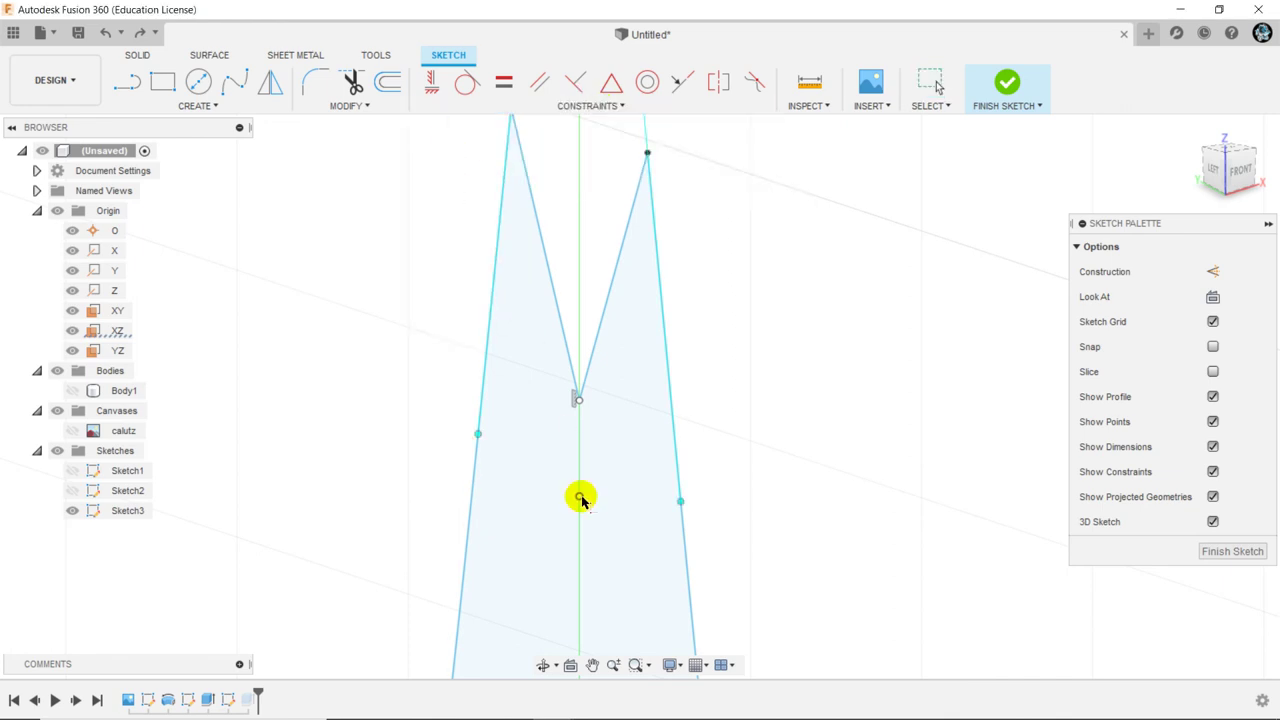
pyautogui.click(578, 400)
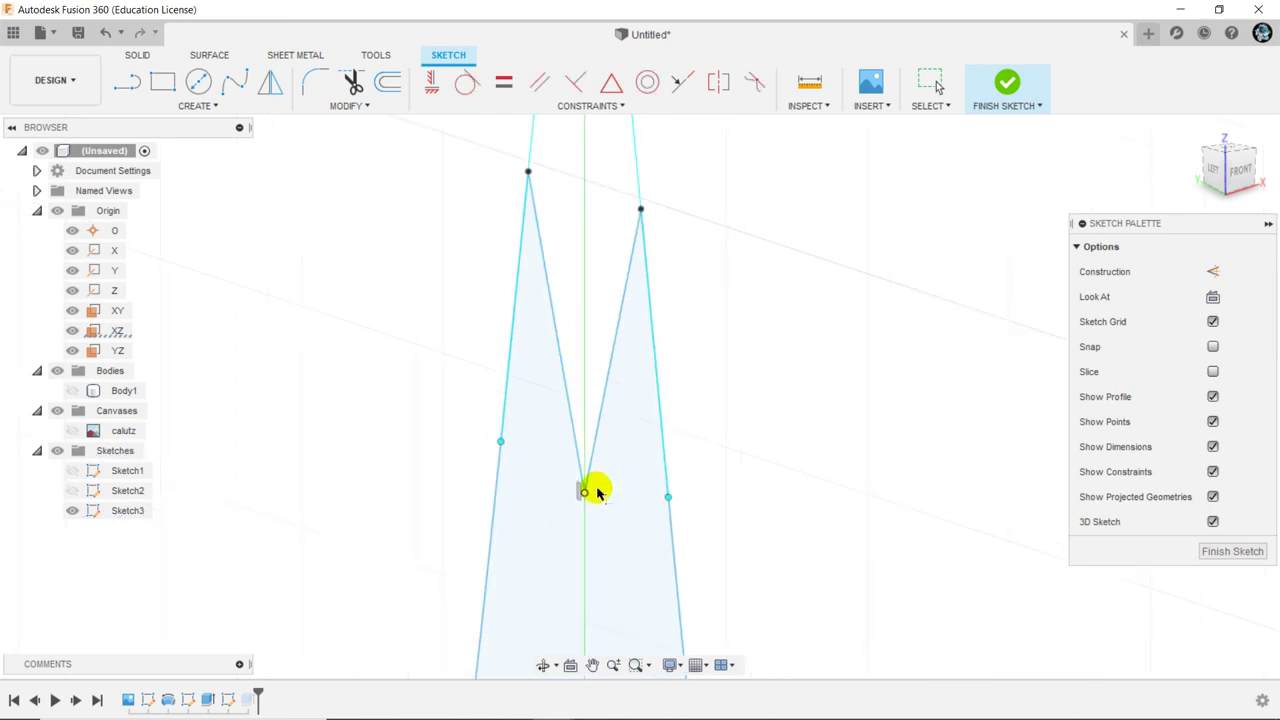
pyautogui.scroll(2, 586, 491)
pyautogui.scroll(2, 574, 520)
pyautogui.scroll(-2, 610, 450)
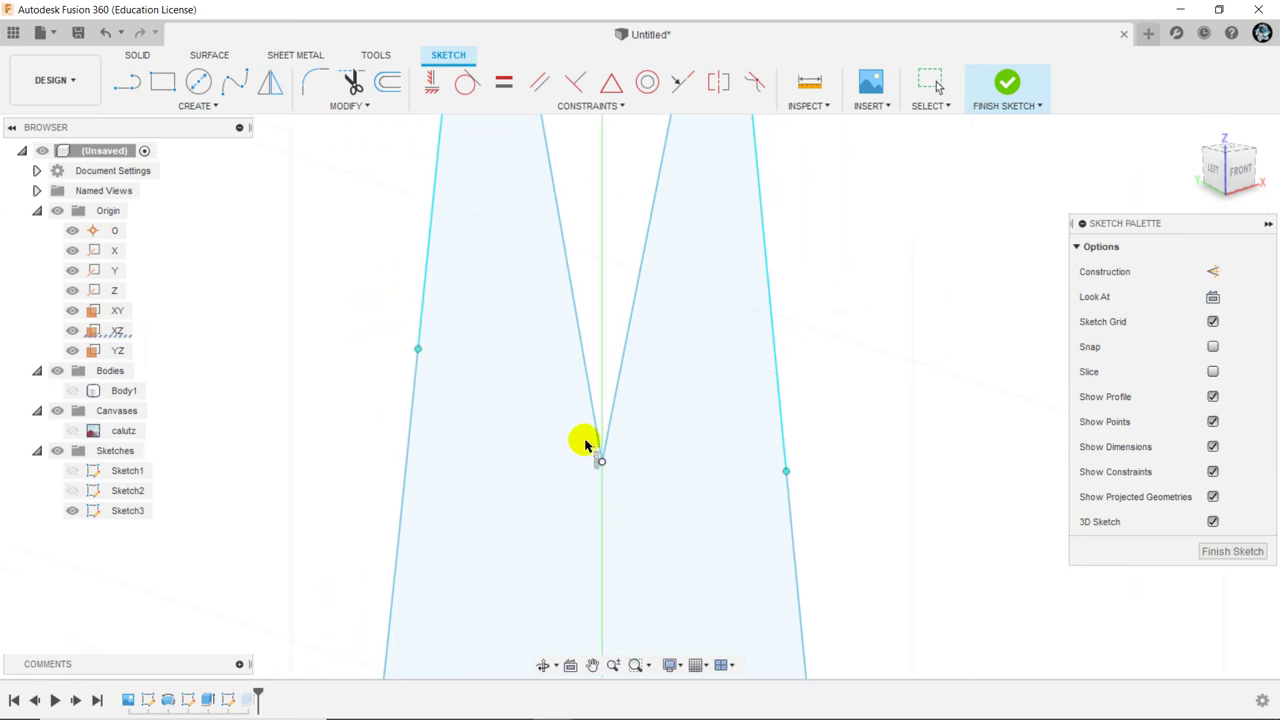
pyautogui.scroll(-3, 580, 400)
pyautogui.scroll(-3, 573, 326)
pyautogui.scroll(-3, 535, 305)
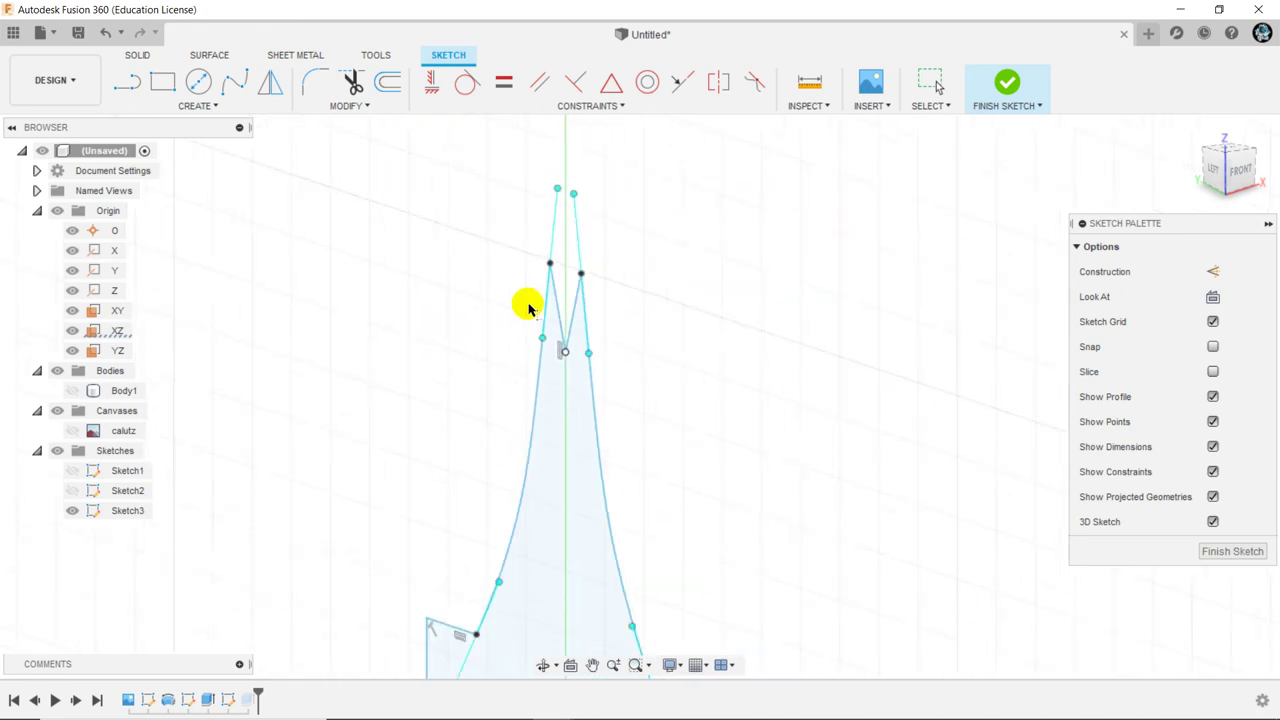
# Finish Sketch3 and make Sketch2, Body1 and Sketch1 visible again
pyautogui.click(1010, 84)
pyautogui.click(74, 490)
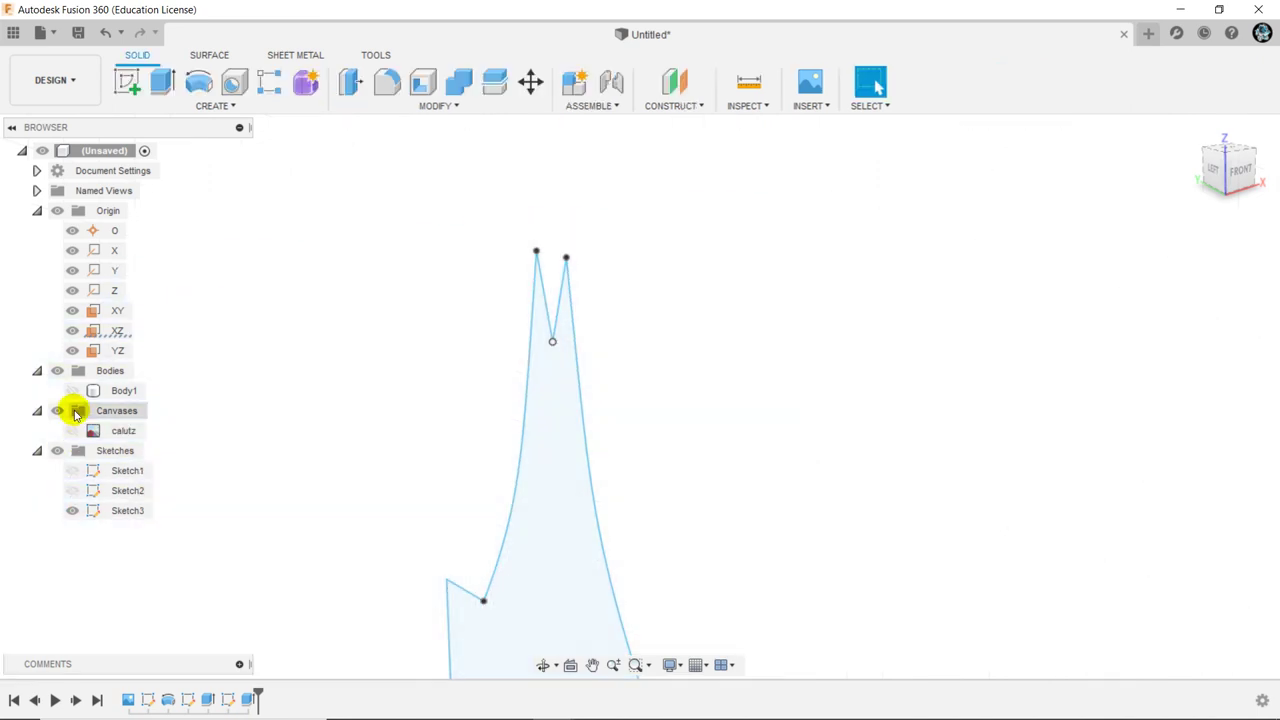
pyautogui.click(71, 391)
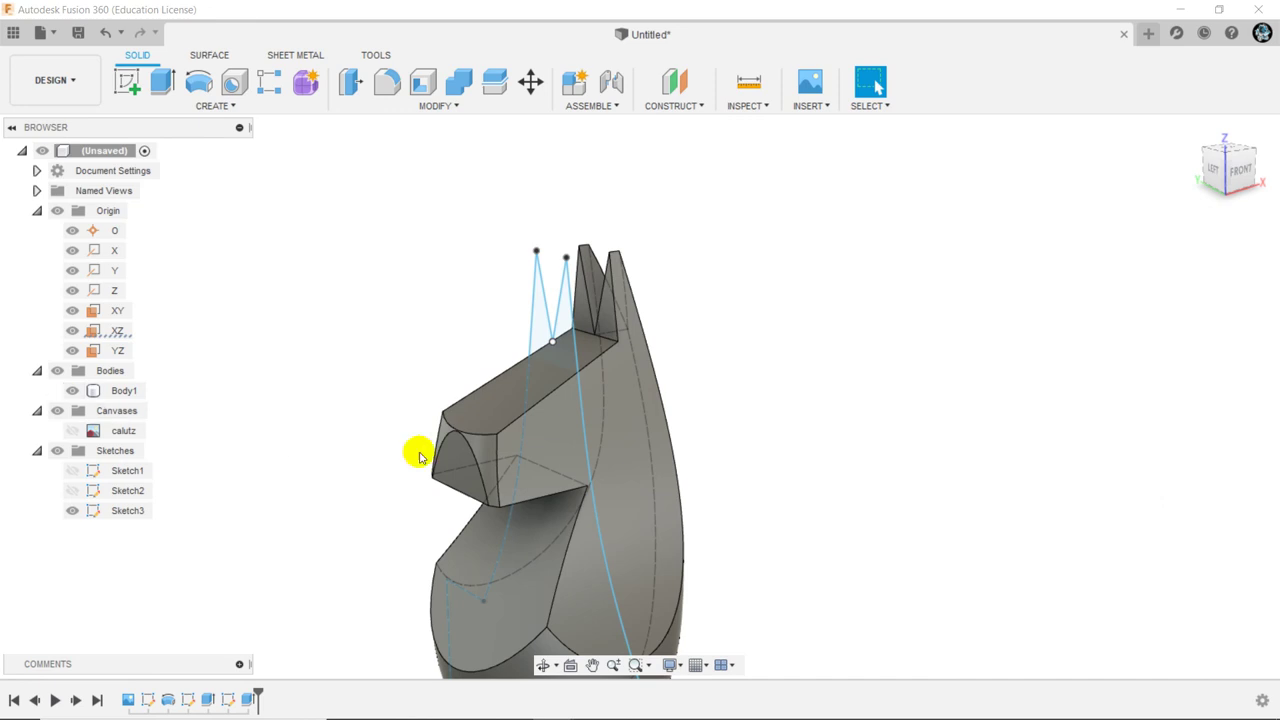
pyautogui.keyDown('shift'); pyautogui.moveTo(564, 342); pyautogui.dragTo(565, 345, button='middle'); pyautogui.keyUp('shift')
pyautogui.scroll(5, 565, 345)
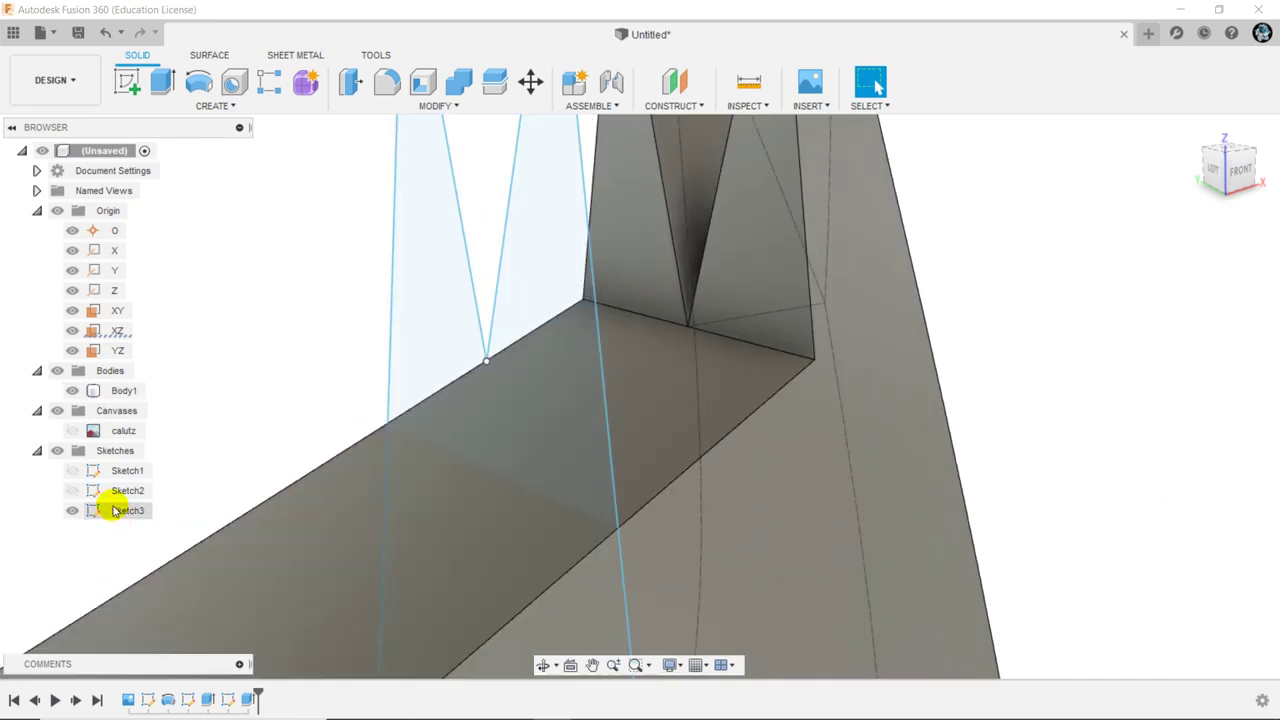
pyautogui.click(65, 488)
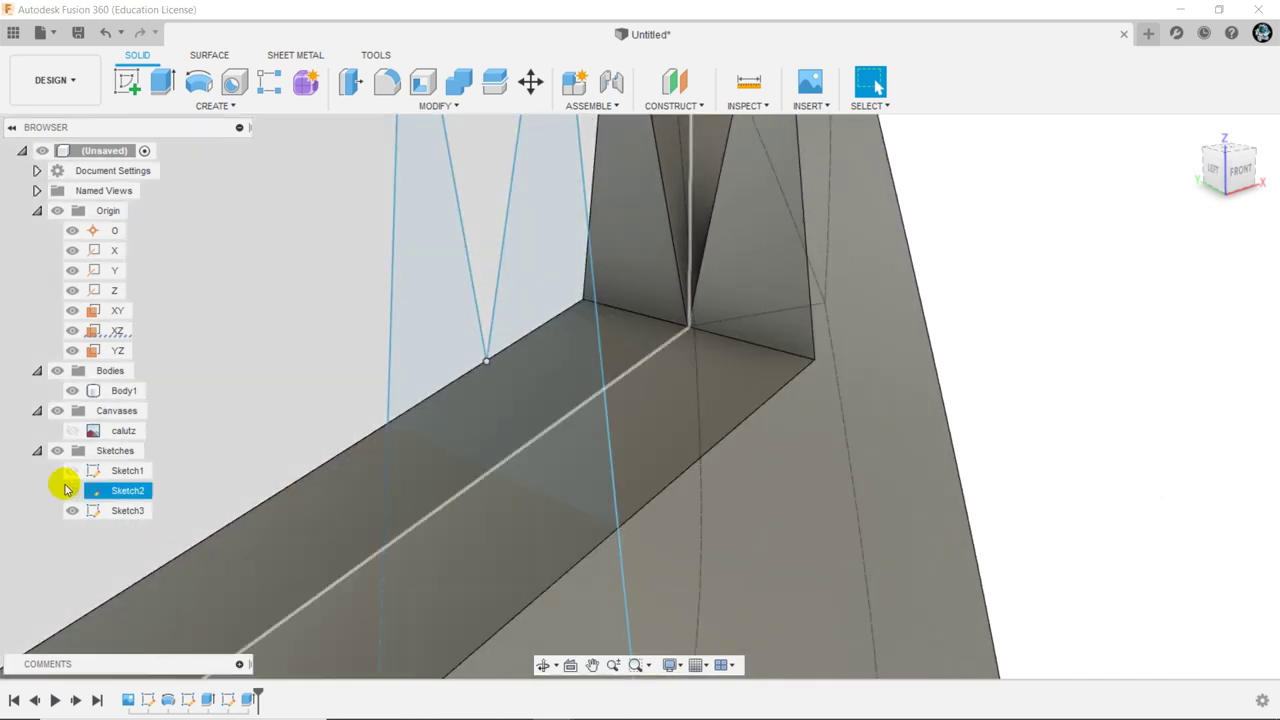
pyautogui.click(72, 471)
# Drag the 27.921 mm head sketch line up onto the body's top edge
pyautogui.click(486, 362)
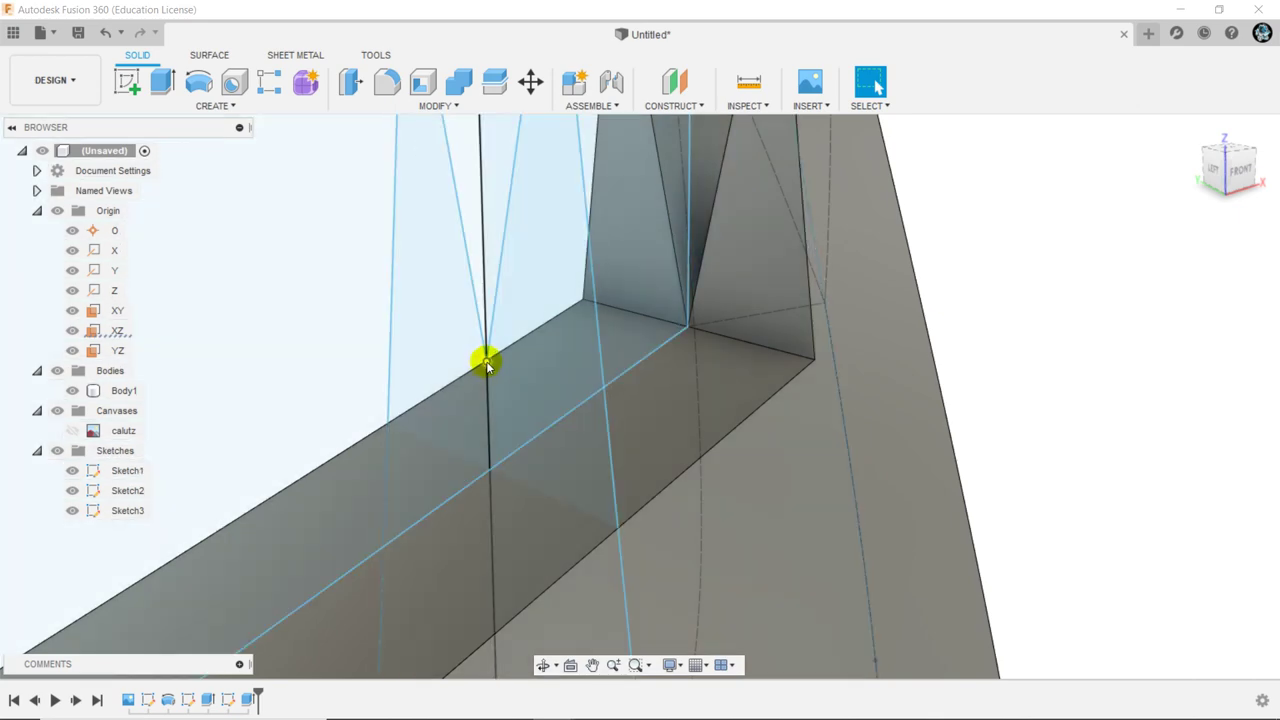
pyautogui.click(487, 362)
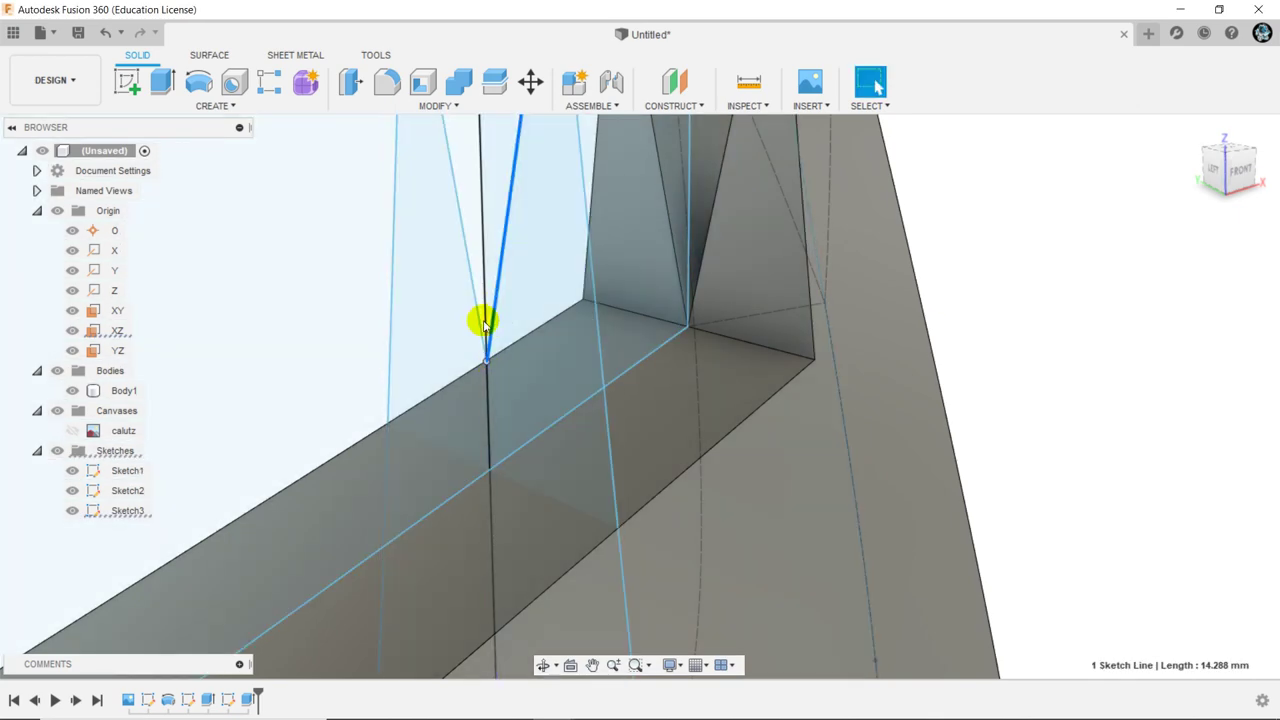
pyautogui.keyDown('ctrl'); pyautogui.click(480, 320); pyautogui.keyUp('ctrl')
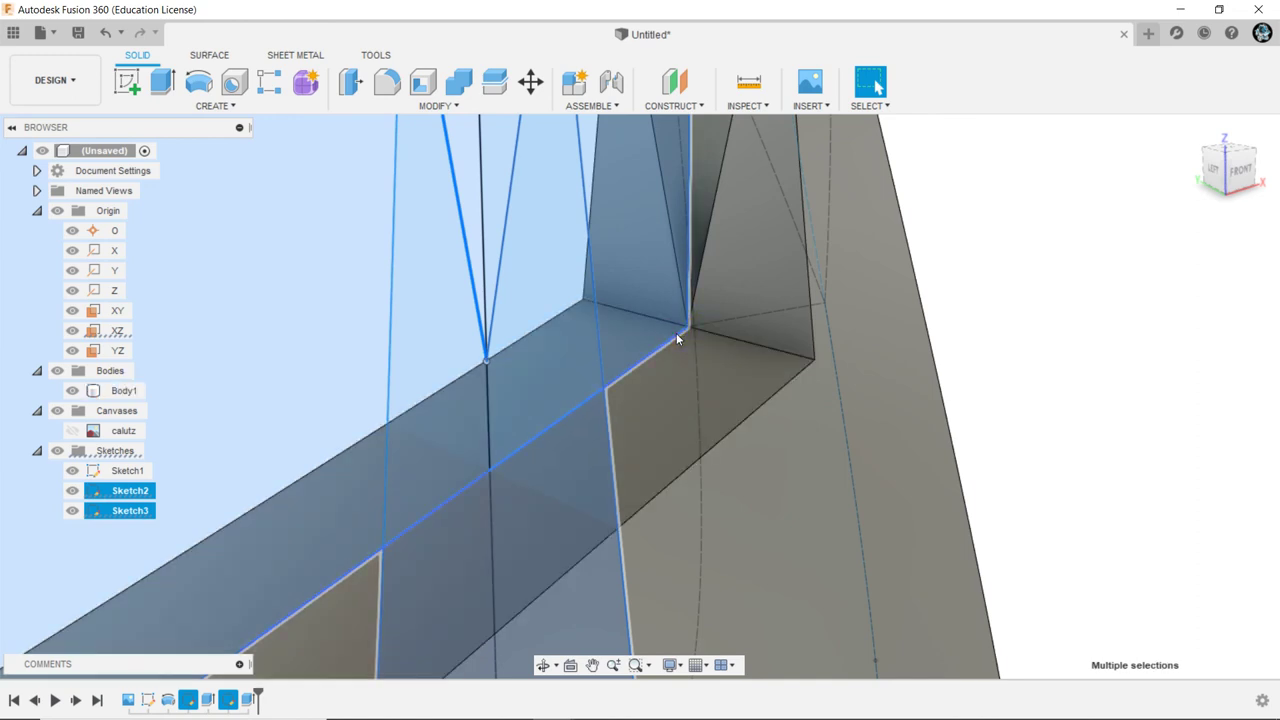
pyautogui.click(662, 347)
pyautogui.moveTo(662, 350); pyautogui.dragTo(656, 297)
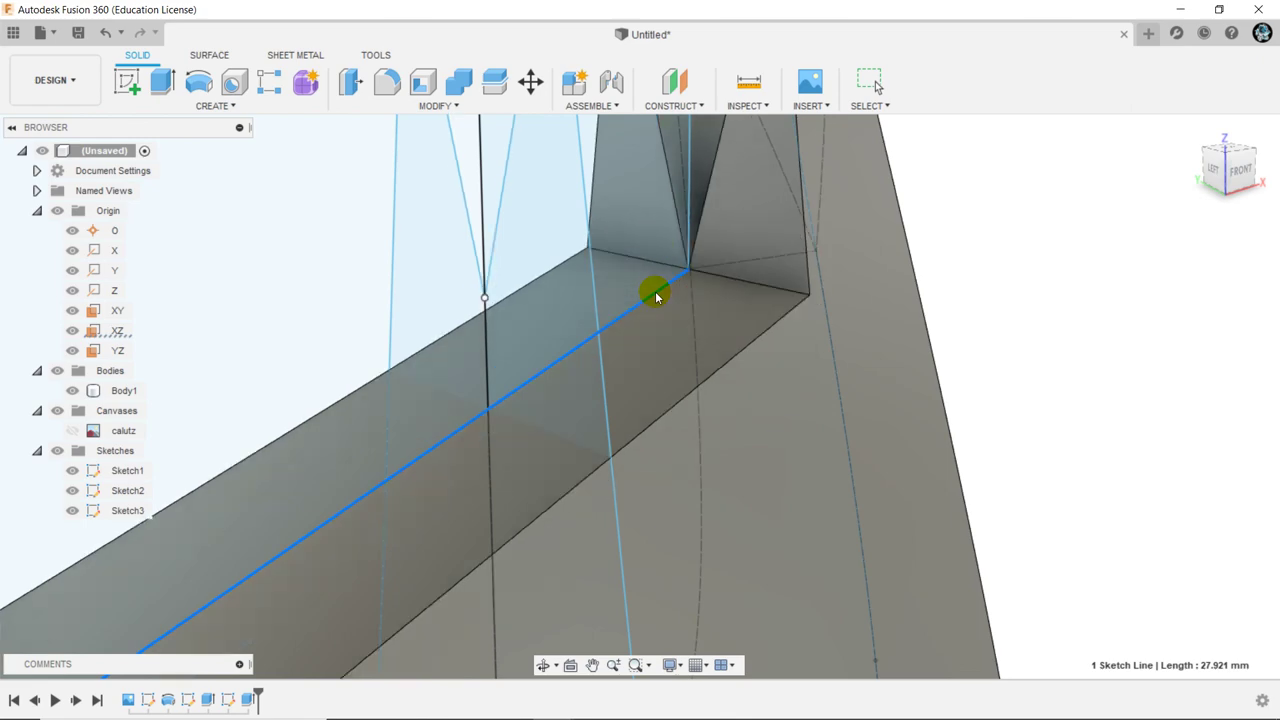
pyautogui.moveTo(656, 297); pyautogui.dragTo(687, 272)
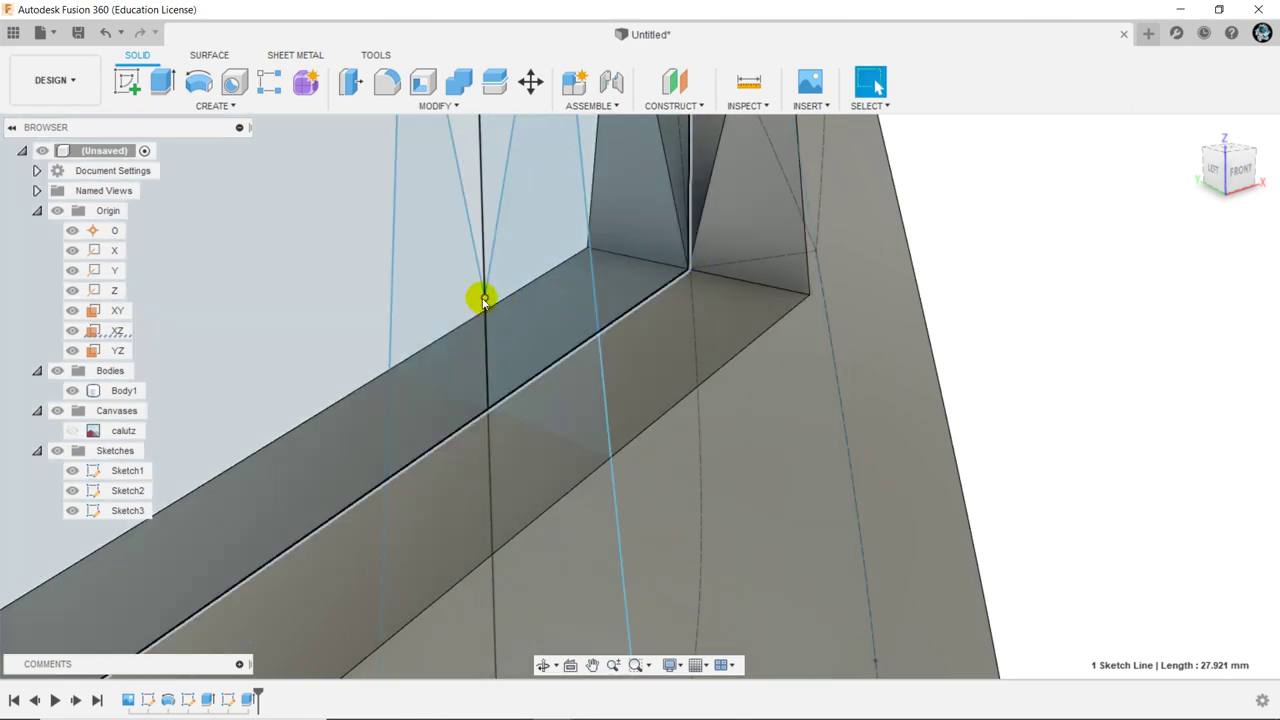
# Move the line's endpoint further up the ear so the knight body rebuilds
pyautogui.scroll(-3, 500, 300)
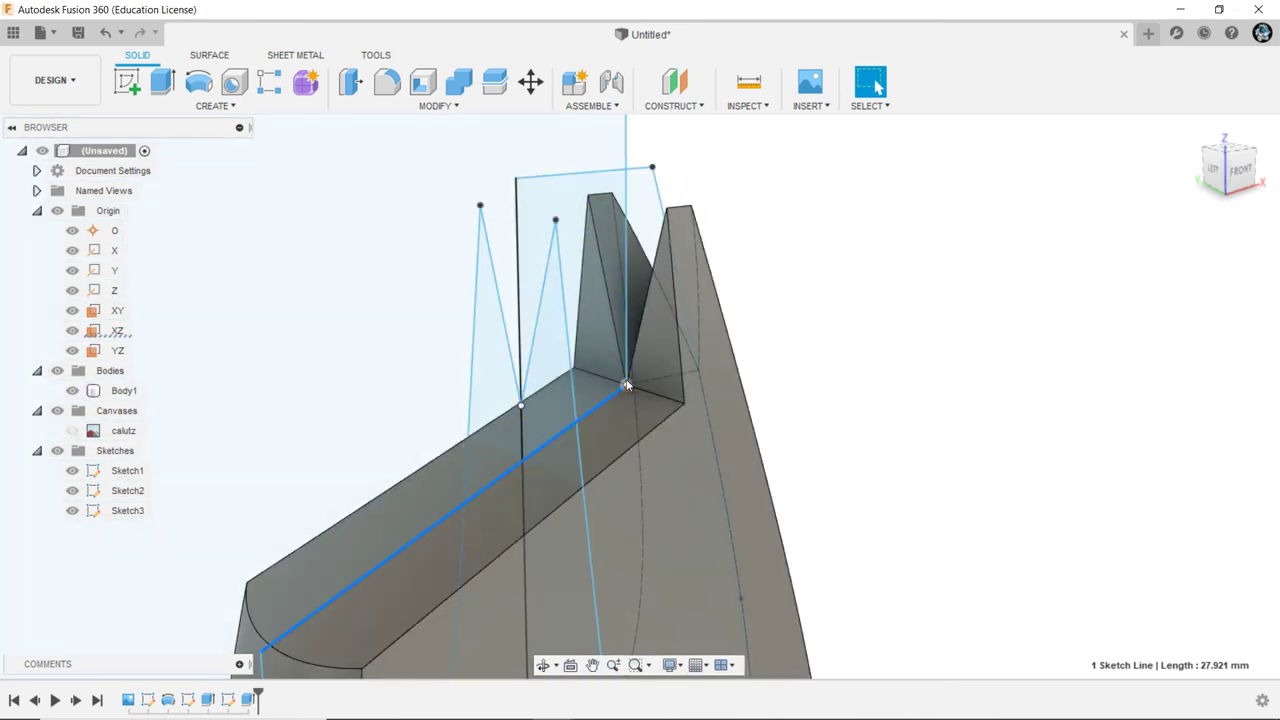
pyautogui.moveTo(627, 385)
pyautogui.mouseDown()
pyautogui.moveTo(623, 338)
pyautogui.moveTo(610, 433)
pyautogui.mouseUp()
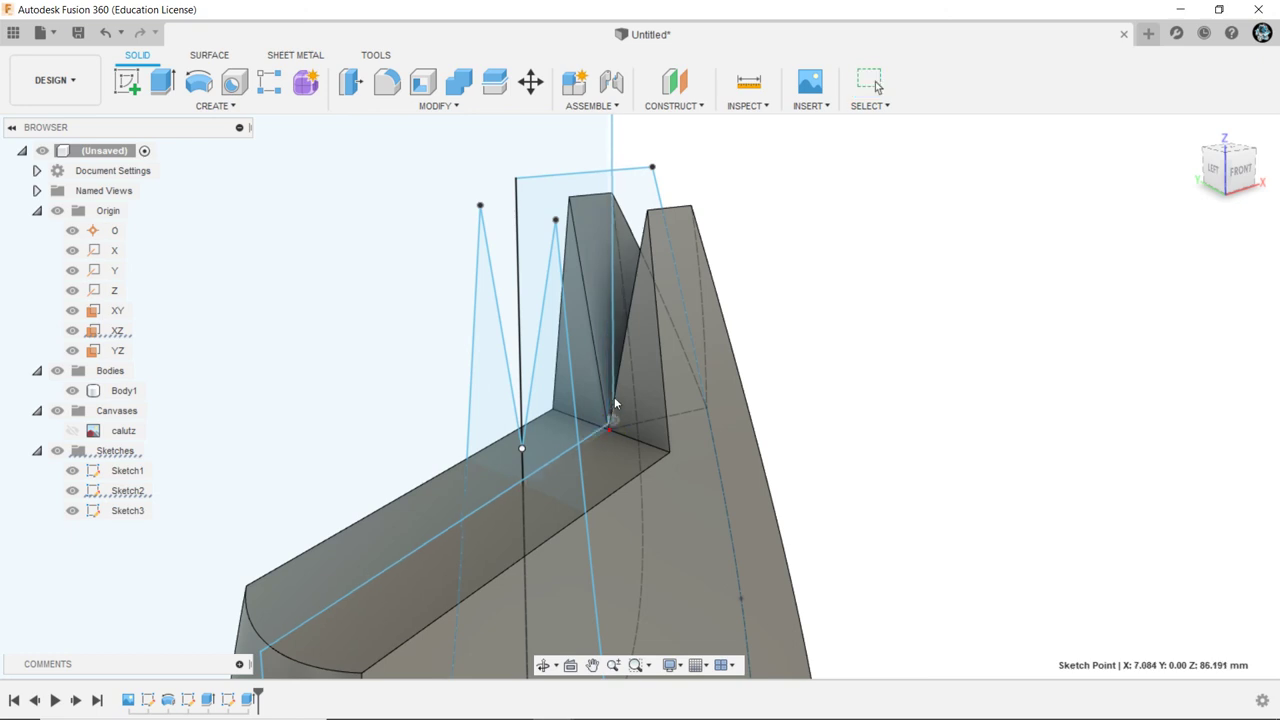
pyautogui.moveTo(610, 433); pyautogui.dragTo(612, 378)
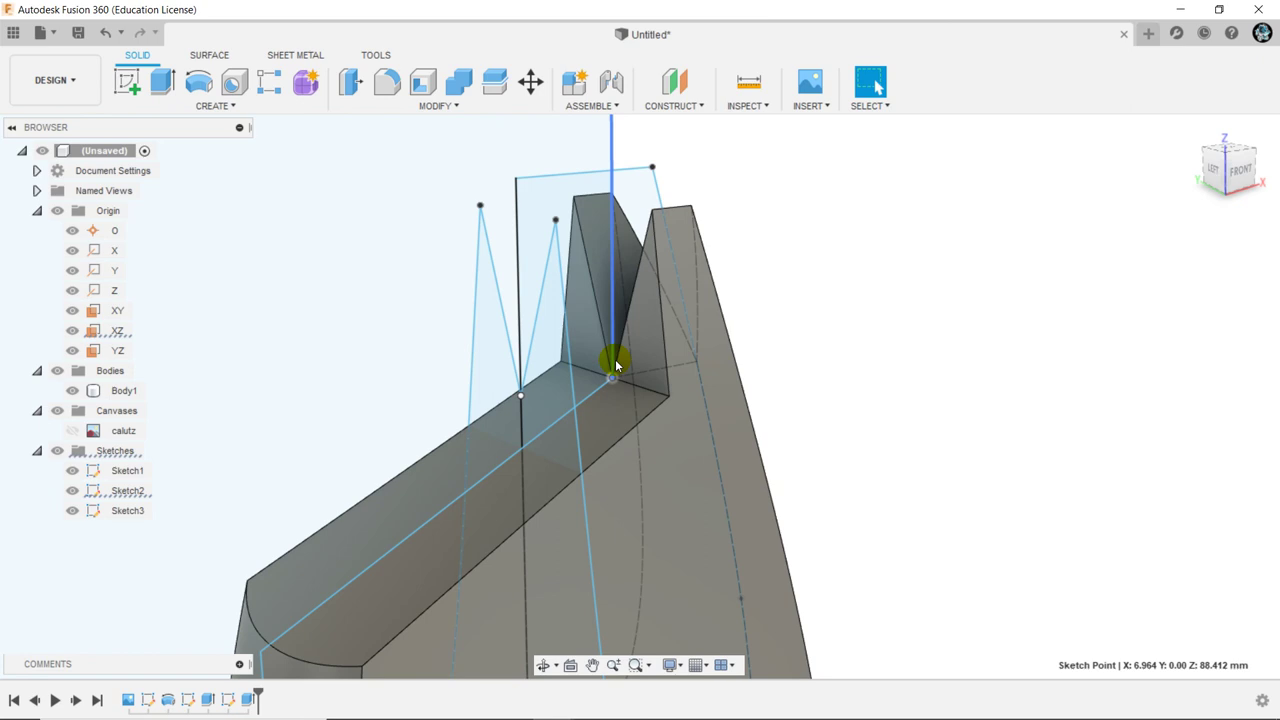
pyautogui.click(616, 366)
pyautogui.moveTo(616, 366)
pyautogui.keyDown('shift'); pyautogui.mouseDown(button='middle')
pyautogui.moveTo(595, 366)
pyautogui.moveTo(580, 428)
pyautogui.moveTo(601, 428)
pyautogui.moveTo(457, 432)
pyautogui.mouseUp(button='middle'); pyautogui.keyUp('shift')
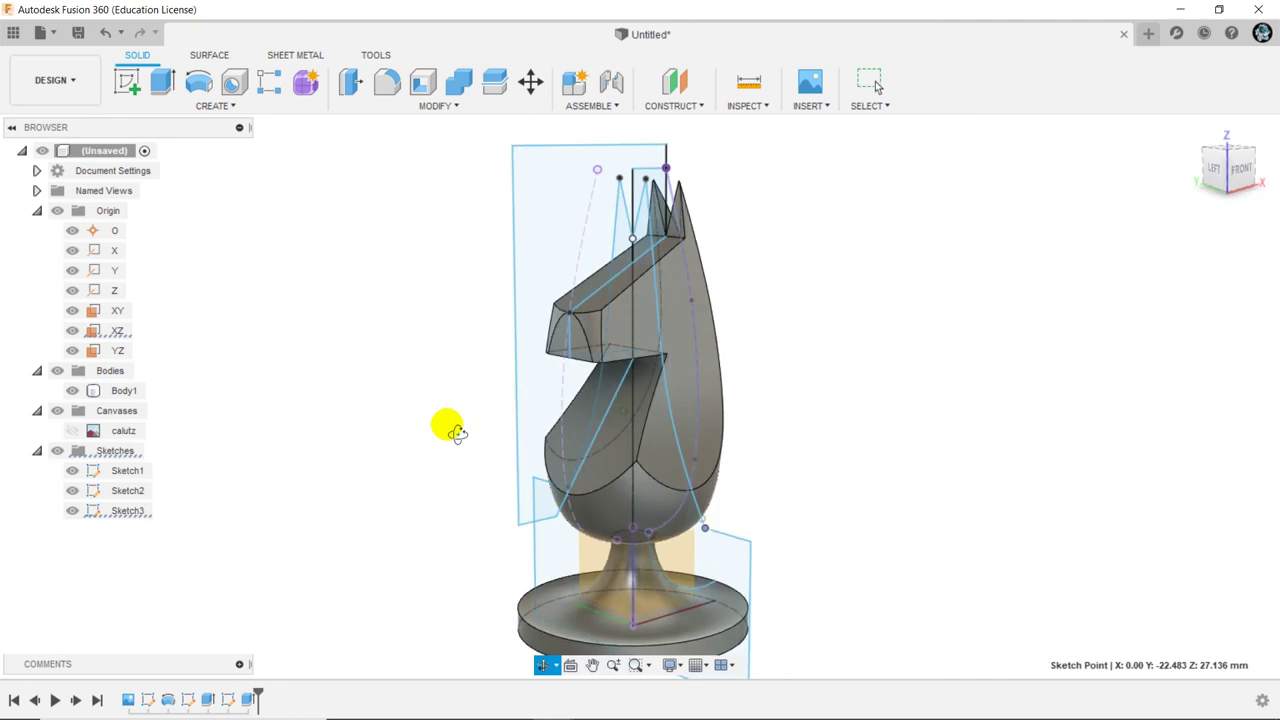
# Turn off the visibility of Sketch1, Sketch2 and Sketch3 in the Browser
pyautogui.press('Escape')
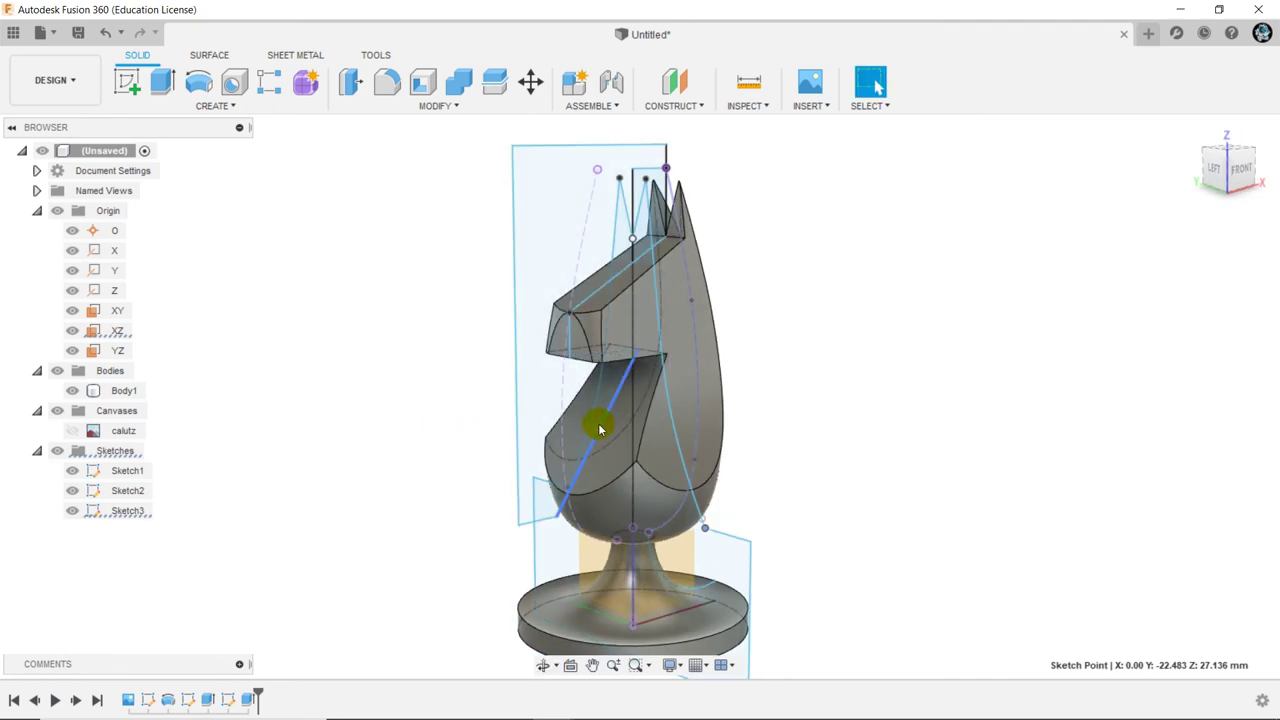
pyautogui.moveTo(594, 451)
pyautogui.keyDown('shift'); pyautogui.mouseDown(button='middle')
pyautogui.moveTo(620, 450)
pyautogui.moveTo(623, 409)
pyautogui.moveTo(609, 431)
pyautogui.moveTo(667, 425)
pyautogui.moveTo(614, 420)
pyautogui.mouseUp(button='middle'); pyautogui.keyUp('shift')
pyautogui.click(620, 450)
pyautogui.press('Escape')
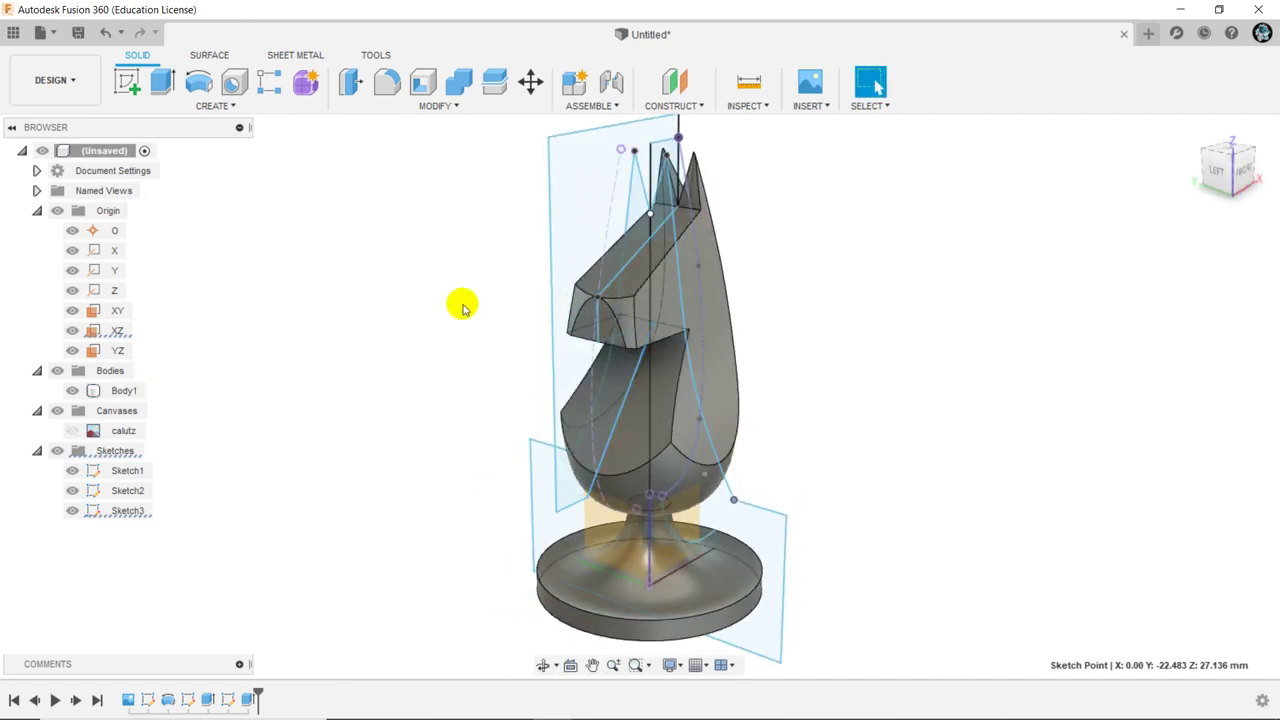
pyautogui.click(72, 470)
pyautogui.click(72, 490)
pyautogui.click(72, 510)
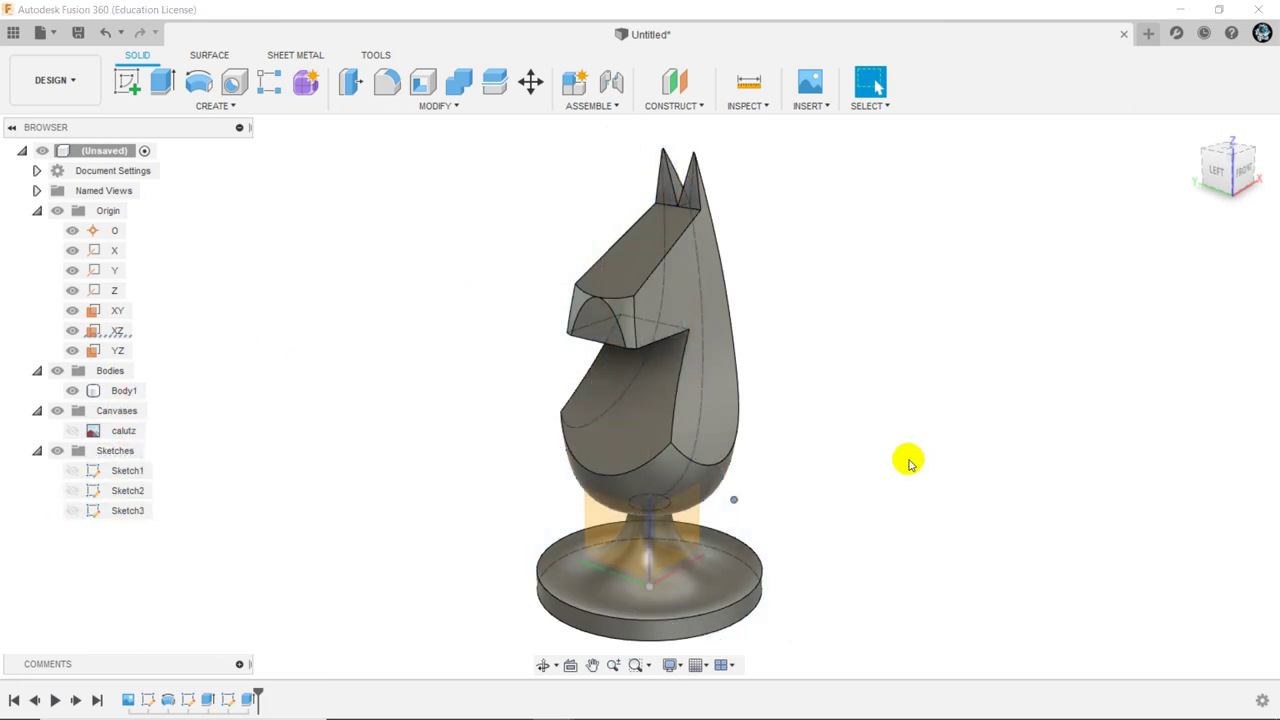